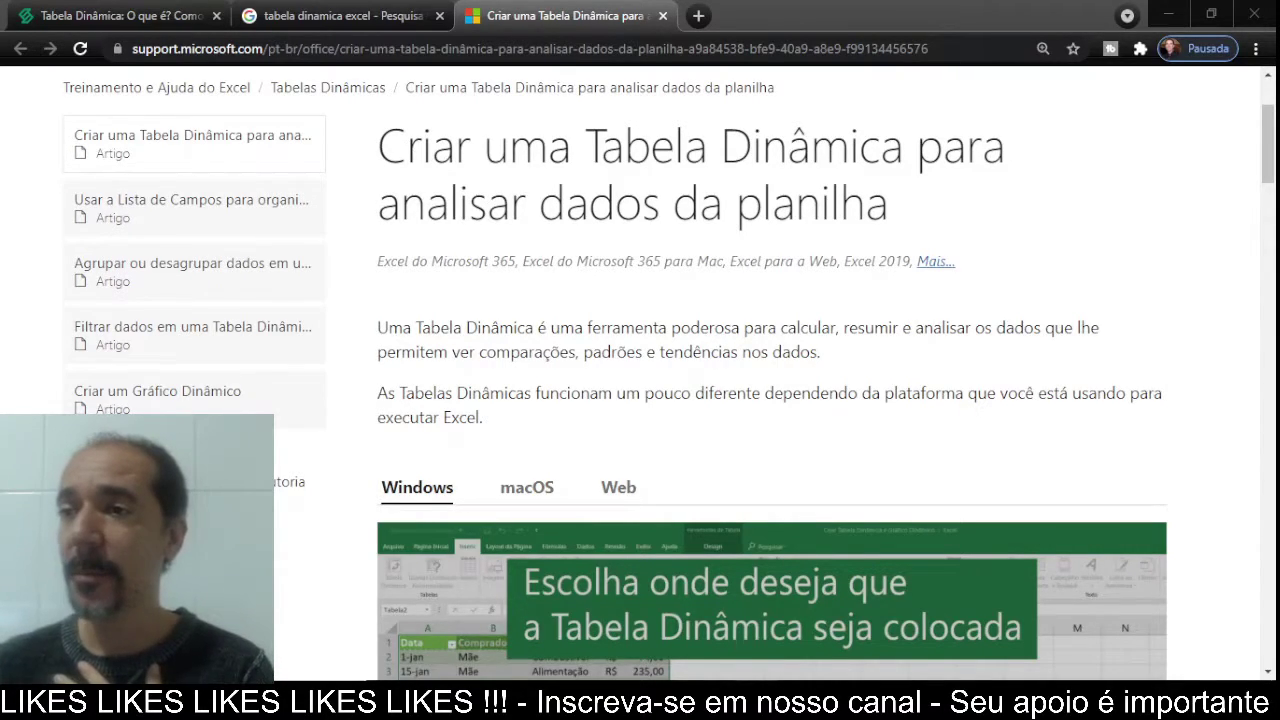
Look through the introduction of the Microsoft support article on creating a PivotTable.
scroll(1270, 134, "down", 2)
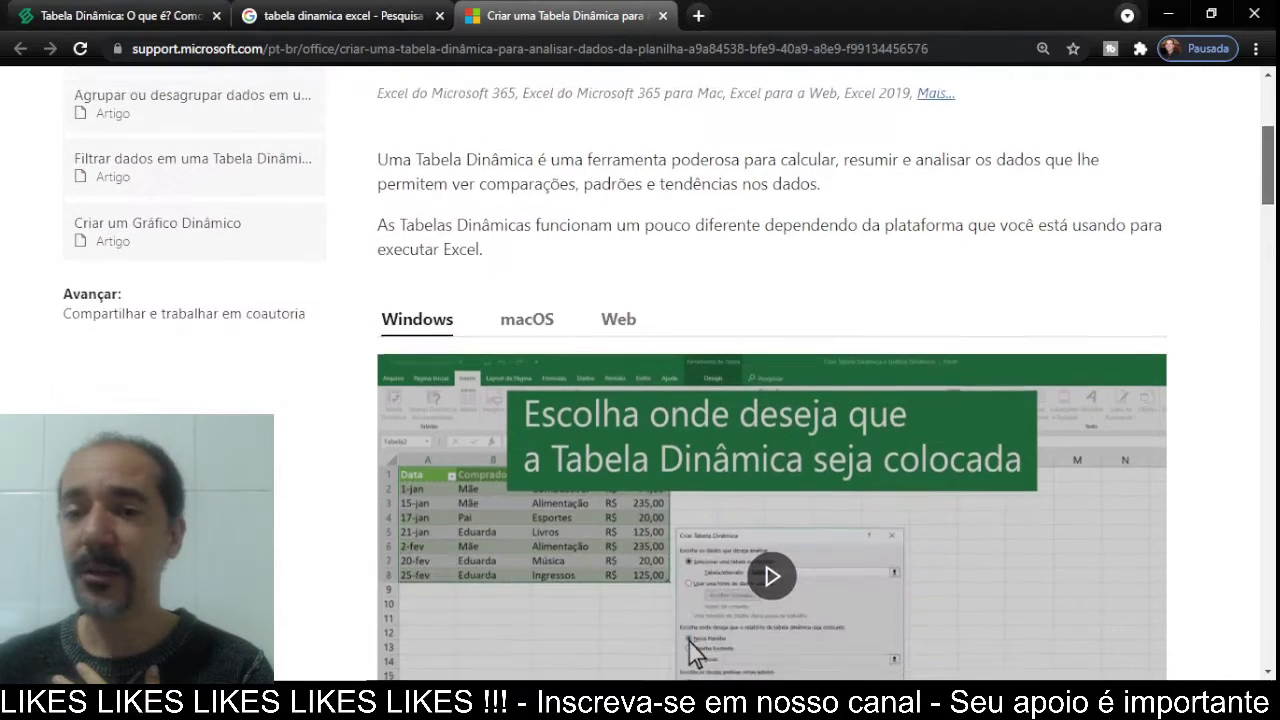
scroll(771, 370, "down", 4)
scroll(771, 370, "up", 3)
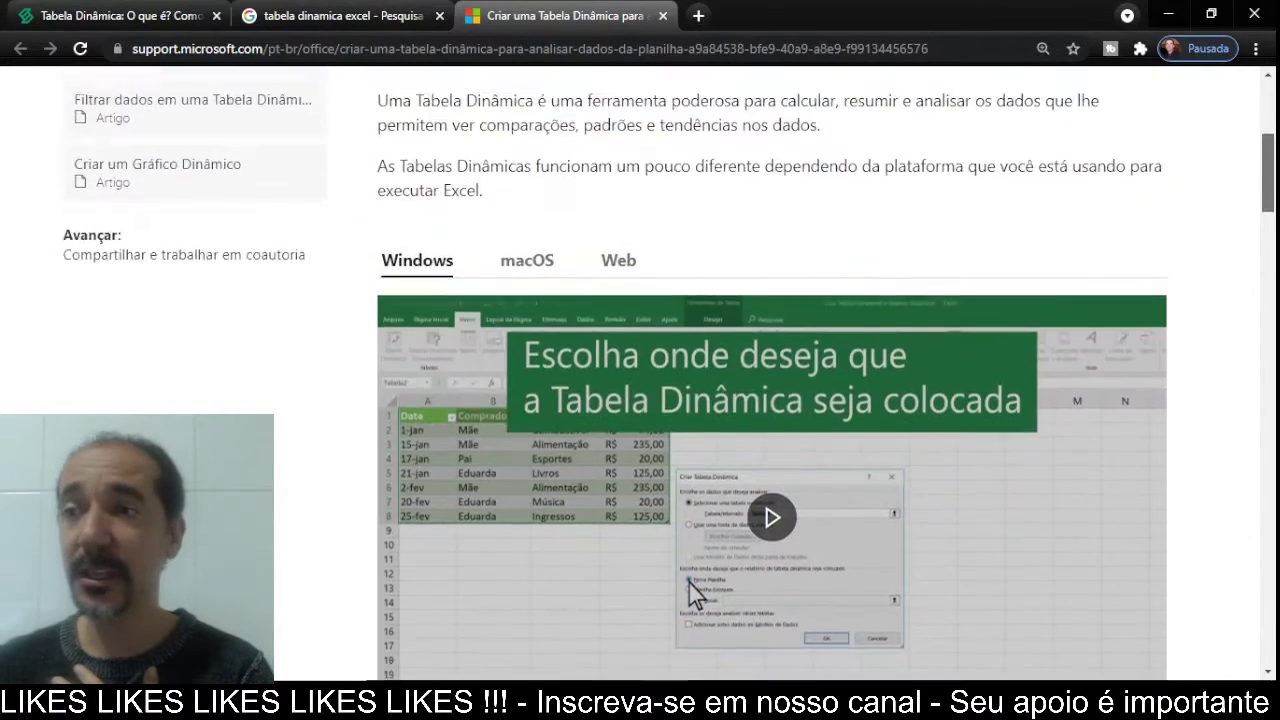
scroll(771, 370, "up", 2)
scroll(689, 282, "down", 1)
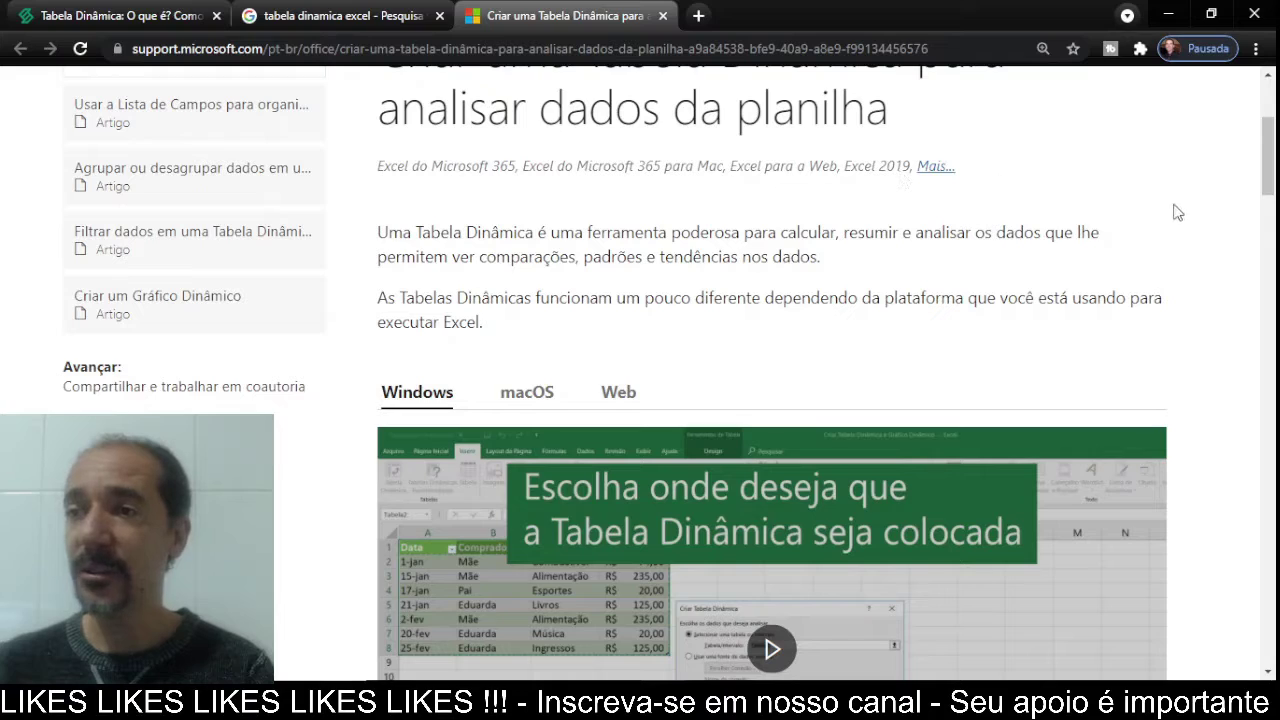
left_click_drag(1271, 179, 1271, 168)
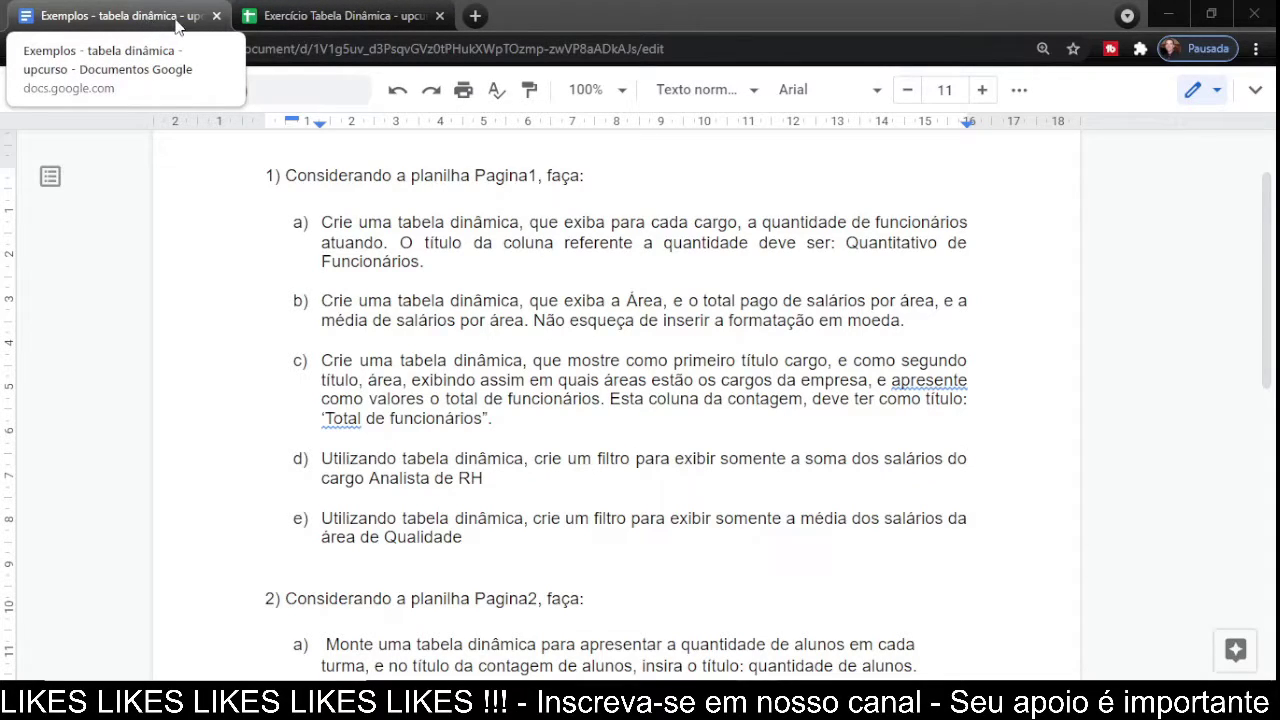
Switch to the Google Sheets exercise workbook and look over the data on the Página2 and Página1 sheets.
left_click(323, 28)
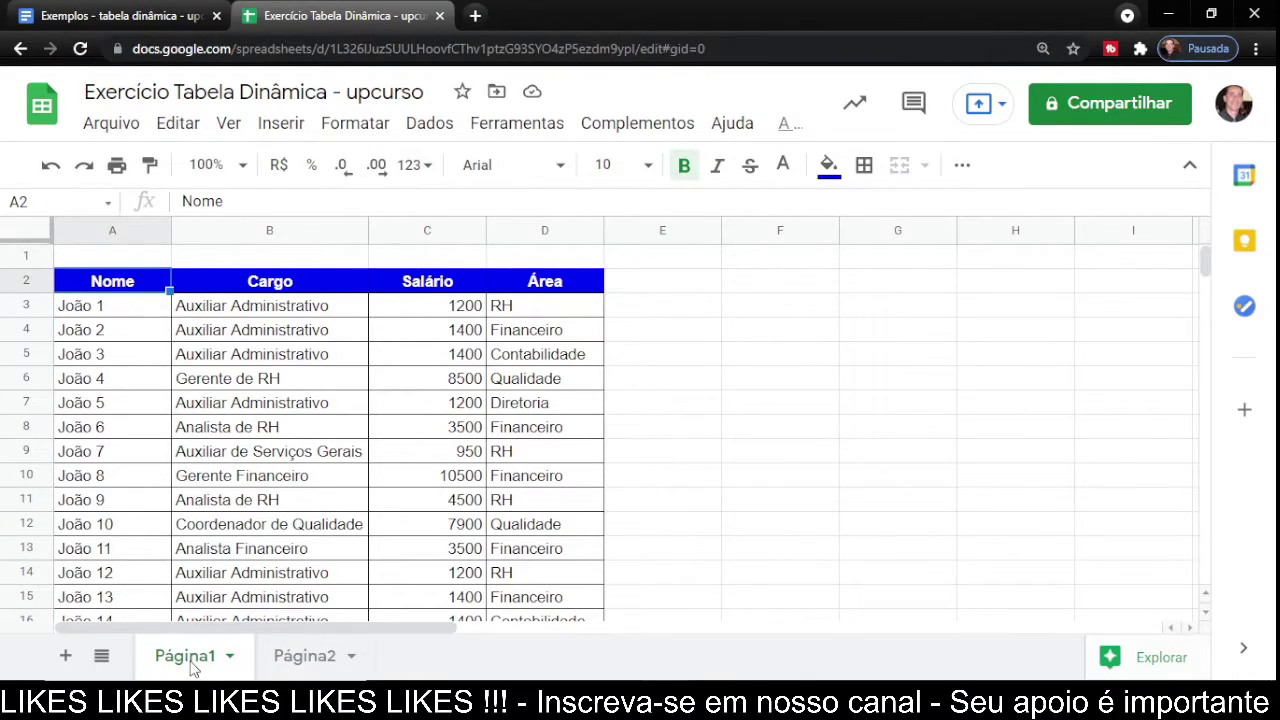
left_click(305, 660)
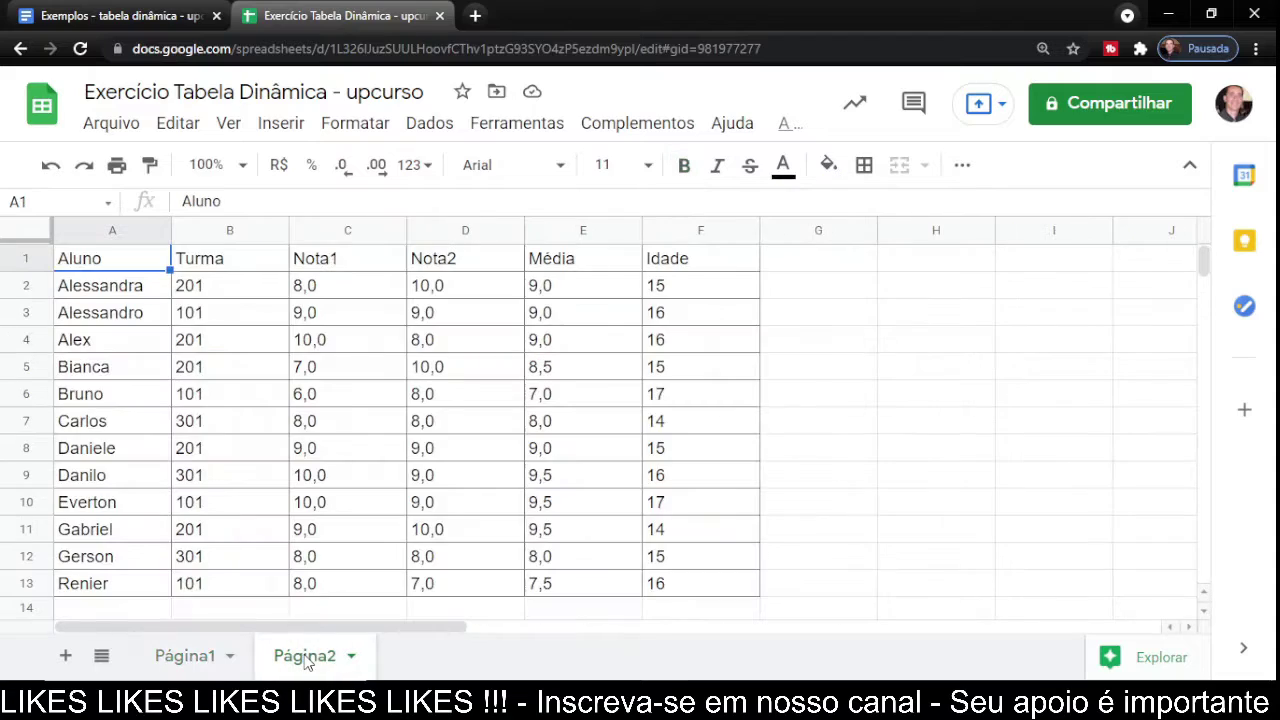
left_click(190, 658)
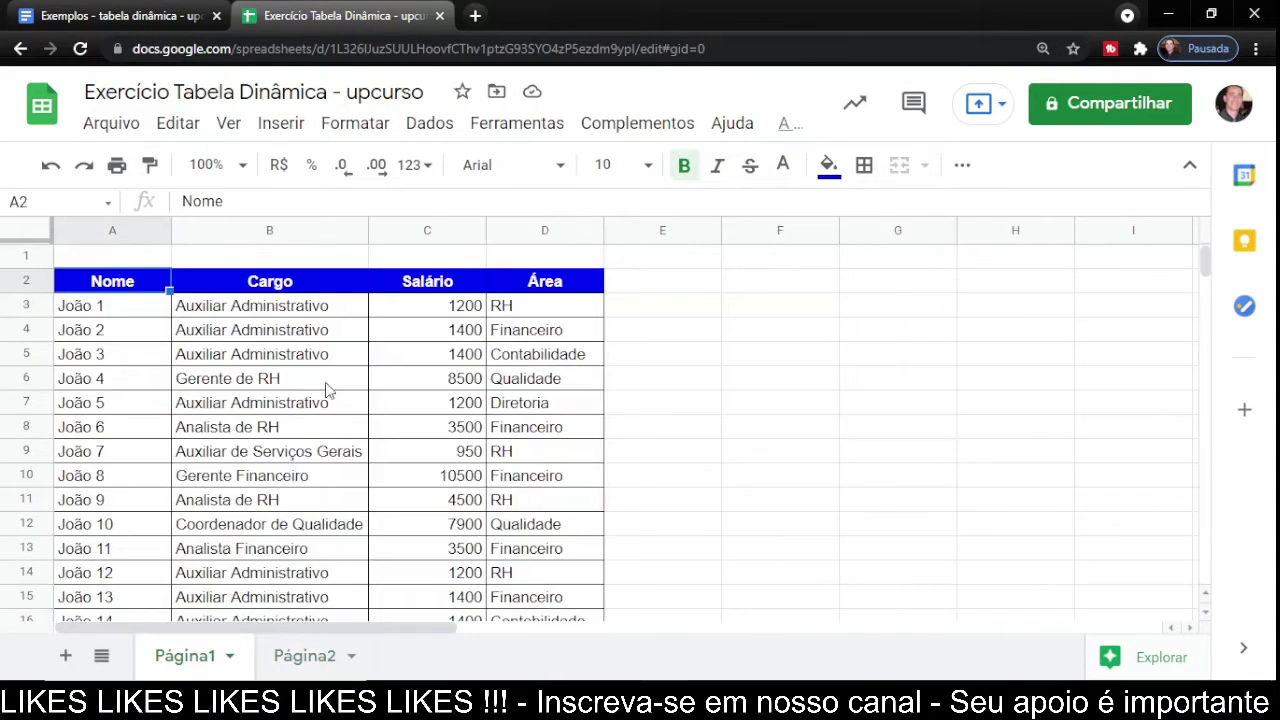
scroll(330, 390, "down", 1)
scroll(340, 370, "up", 1)
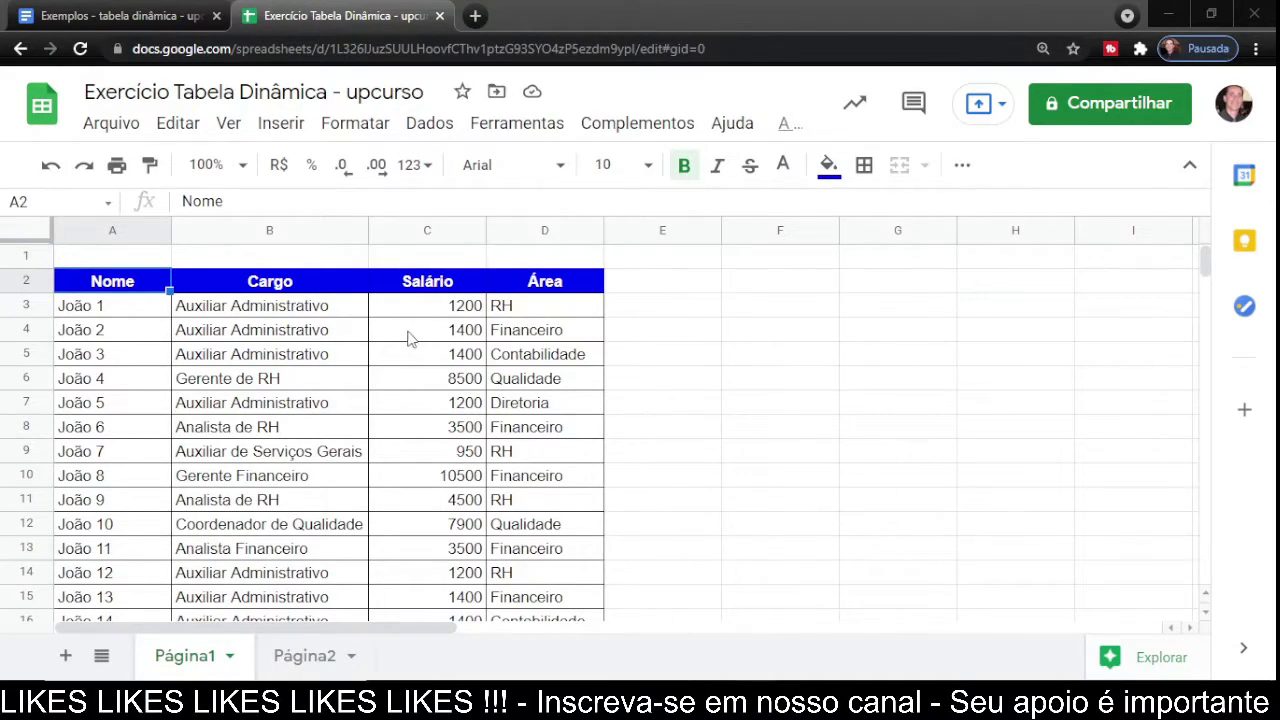
Switch to the Google Docs exercise list and read item 1a, highlighting its pivot table and column title requirements.
left_click(153, 18)
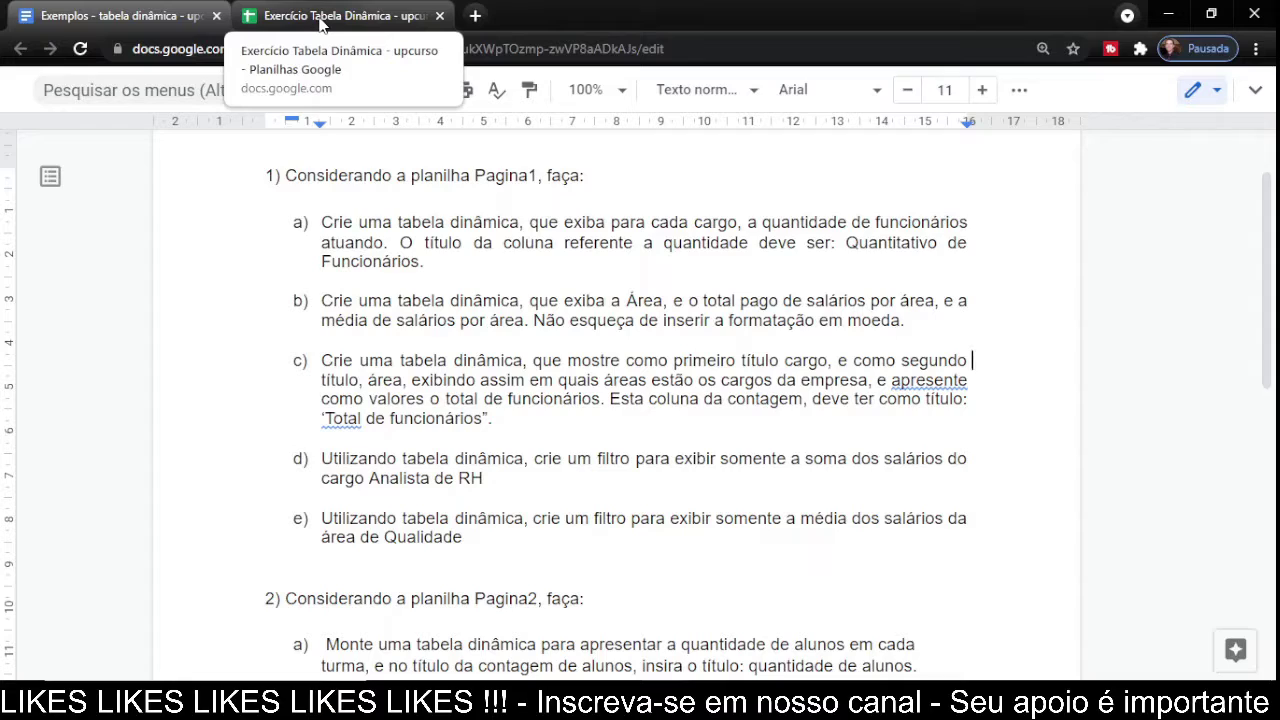
left_click_drag(424, 176, 486, 176)
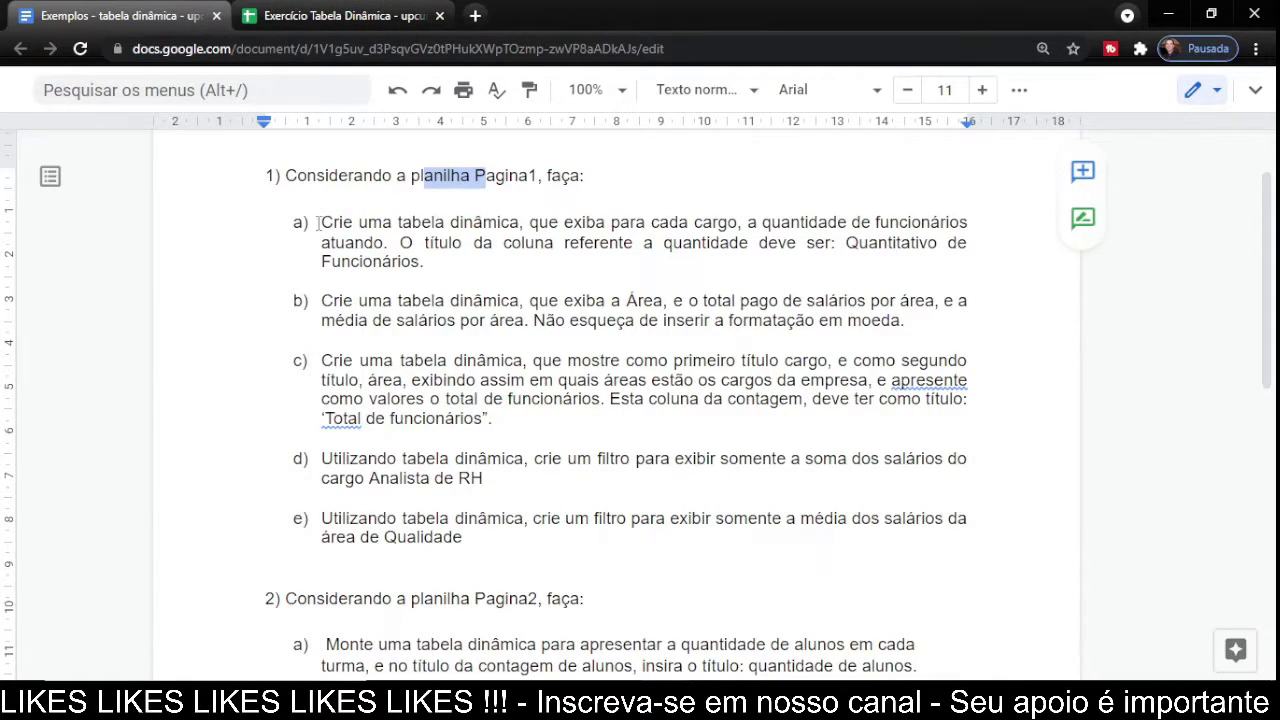
left_click_drag(321, 222, 517, 222)
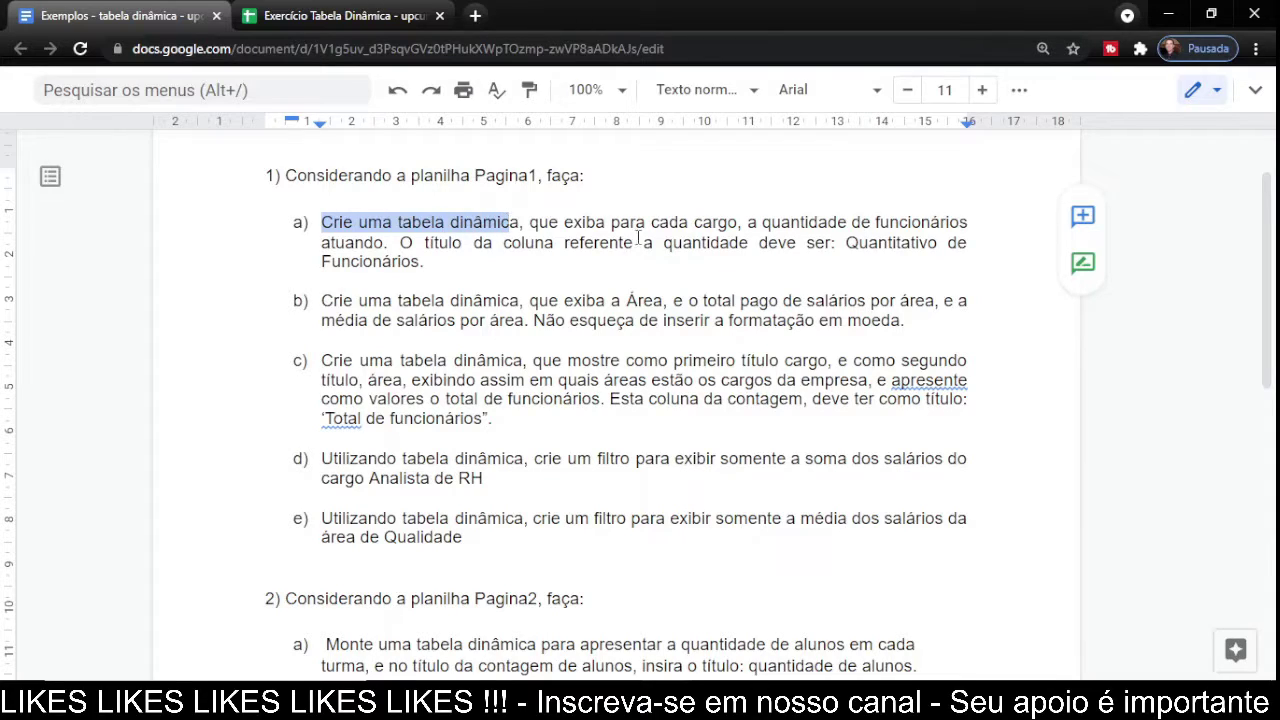
left_click_drag(651, 222, 720, 222)
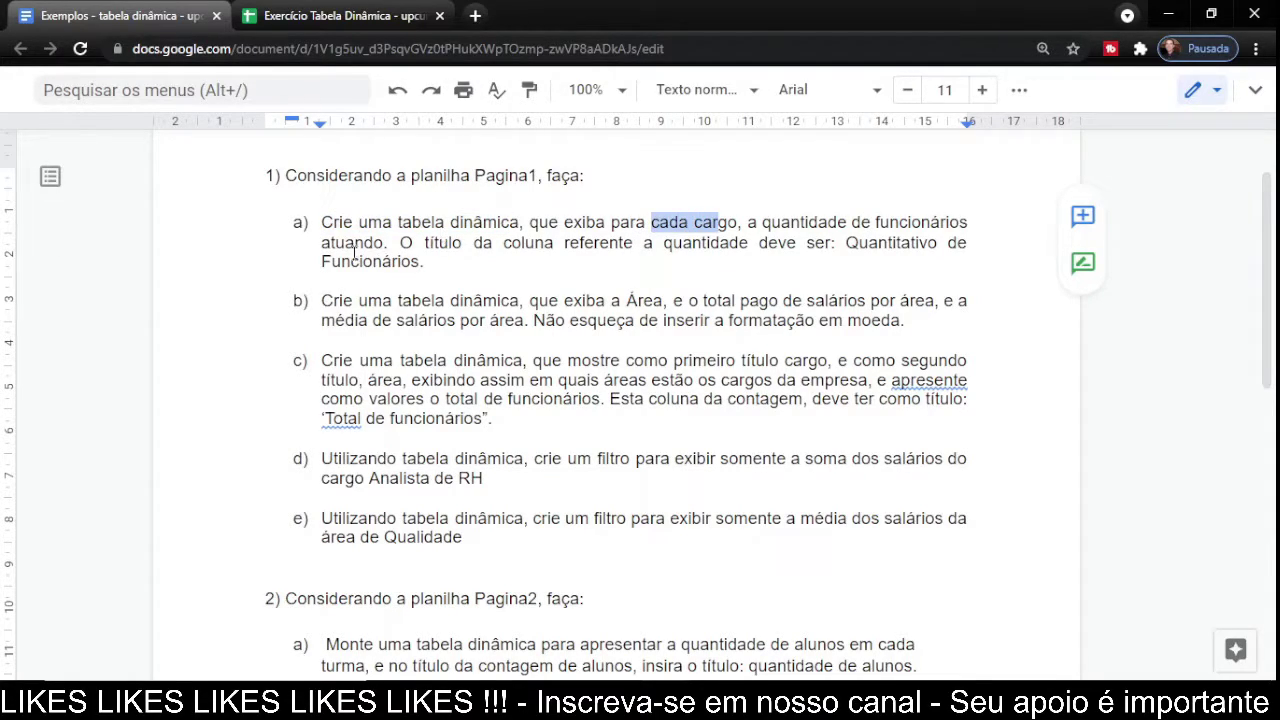
left_click_drag(335, 243, 384, 243)
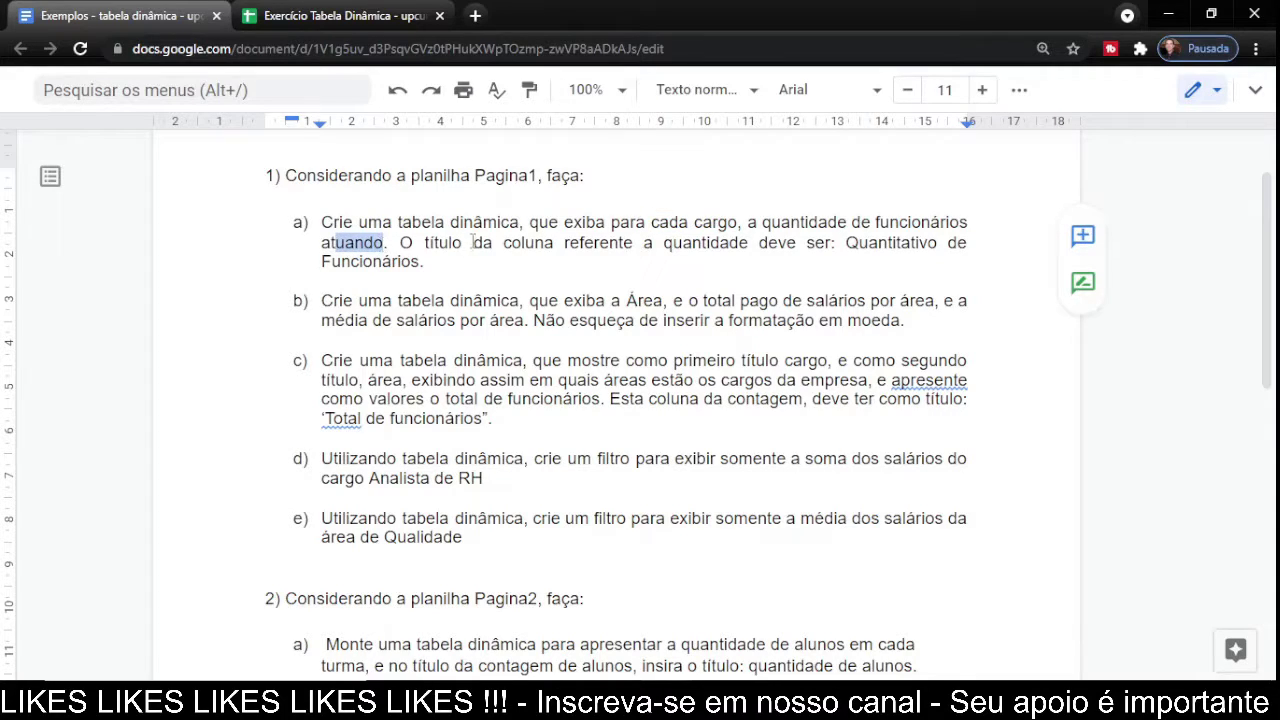
left_click_drag(473, 243, 762, 243)
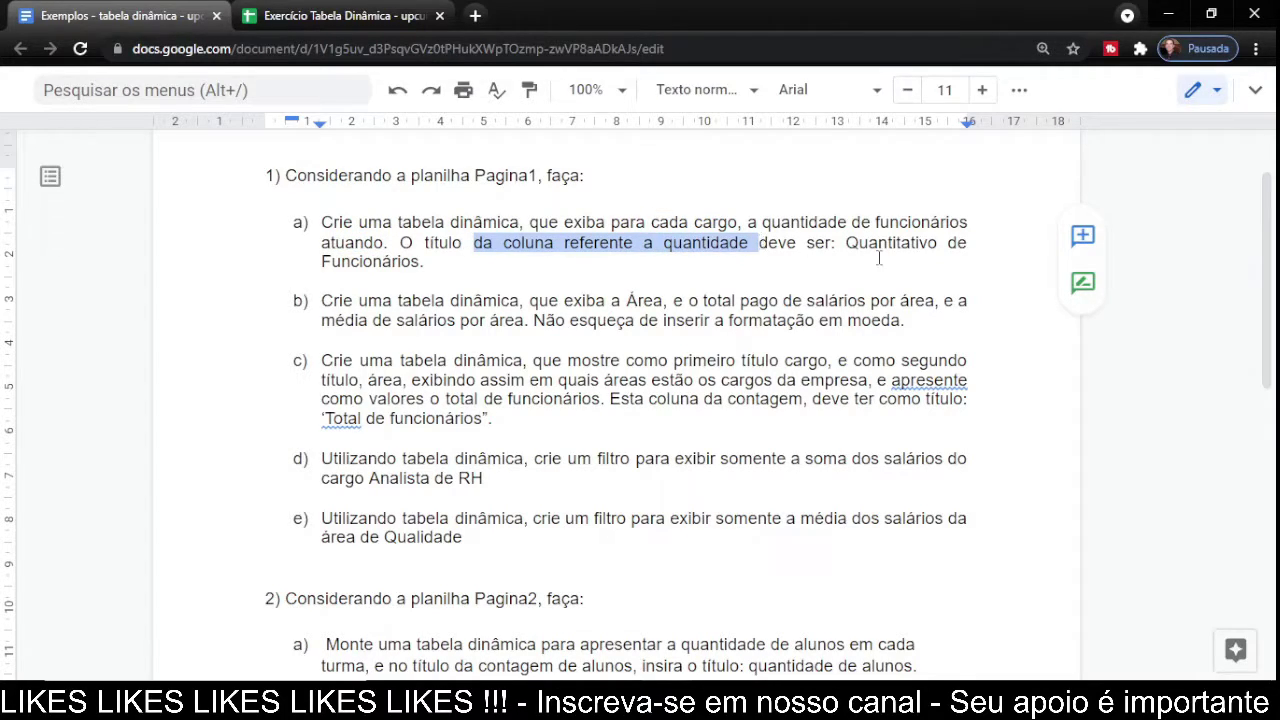
left_click_drag(845, 243, 935, 252)
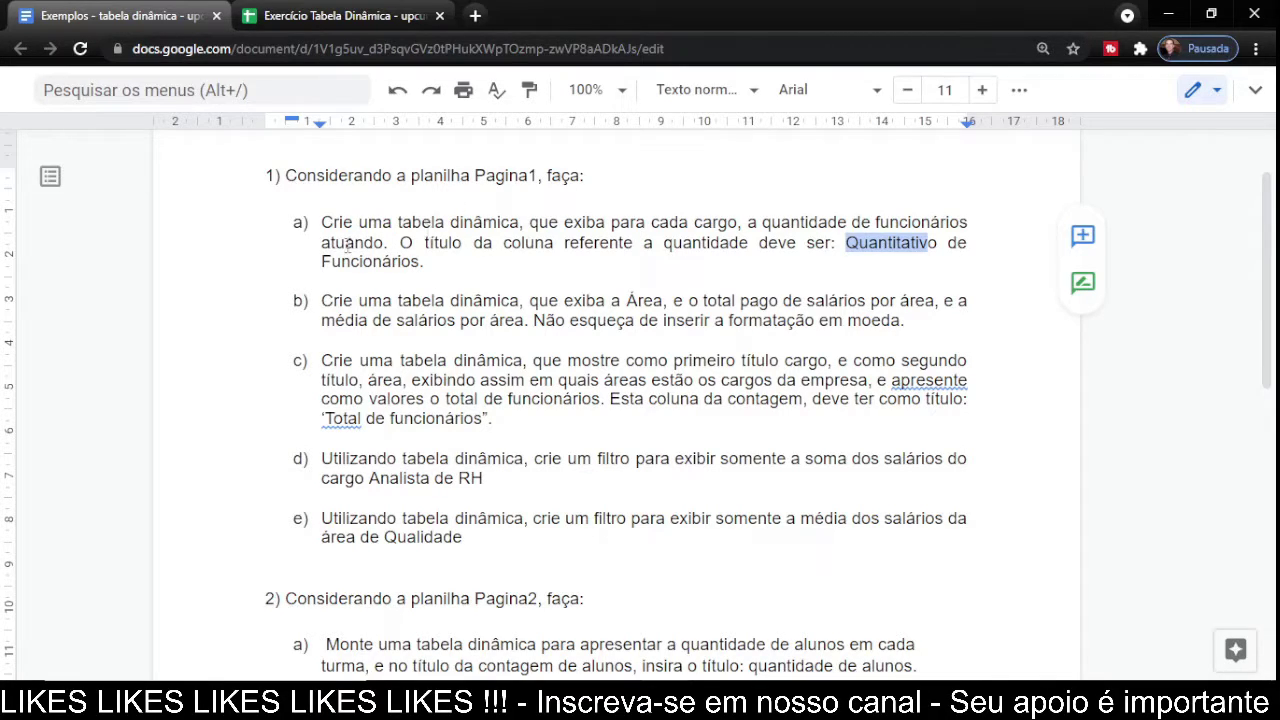
left_click_drag(319, 227, 971, 224)
left_click_drag(276, 199, 416, 248)
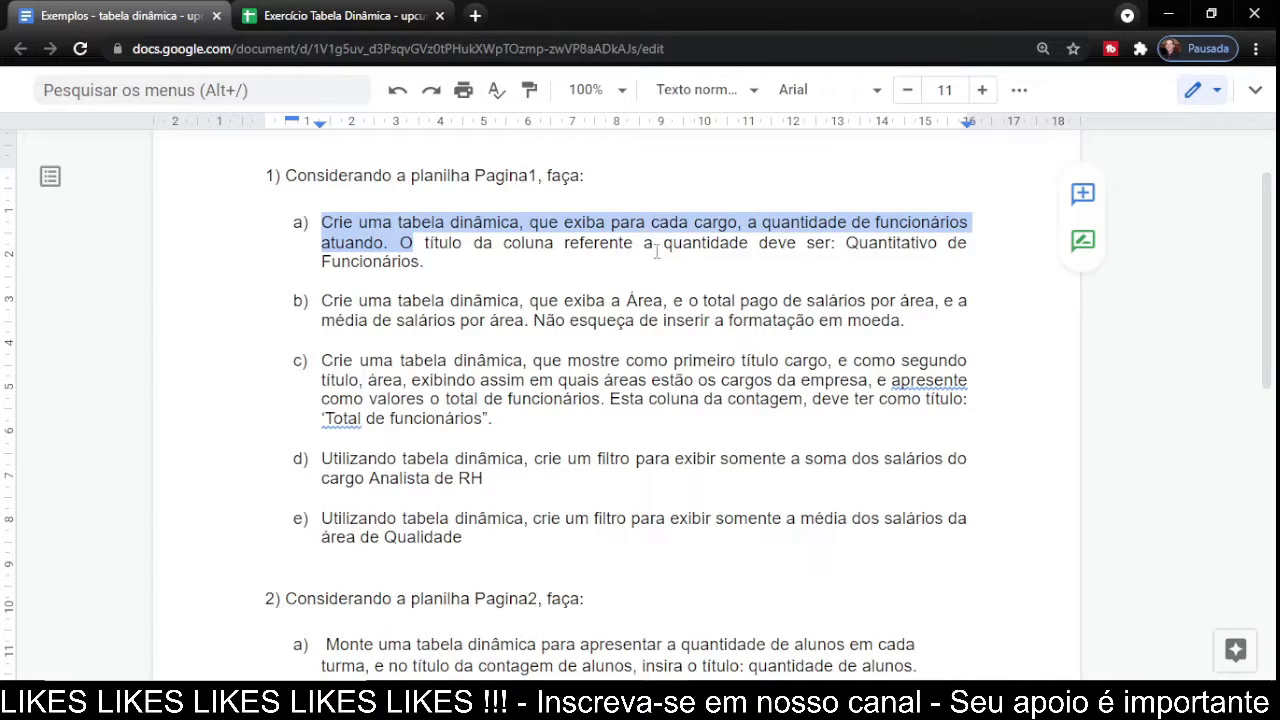
Return to the Google Sheets workbook and examine the Nome and Cargo columns of the Página1 table.
left_click(345, 18)
left_click(200, 285)
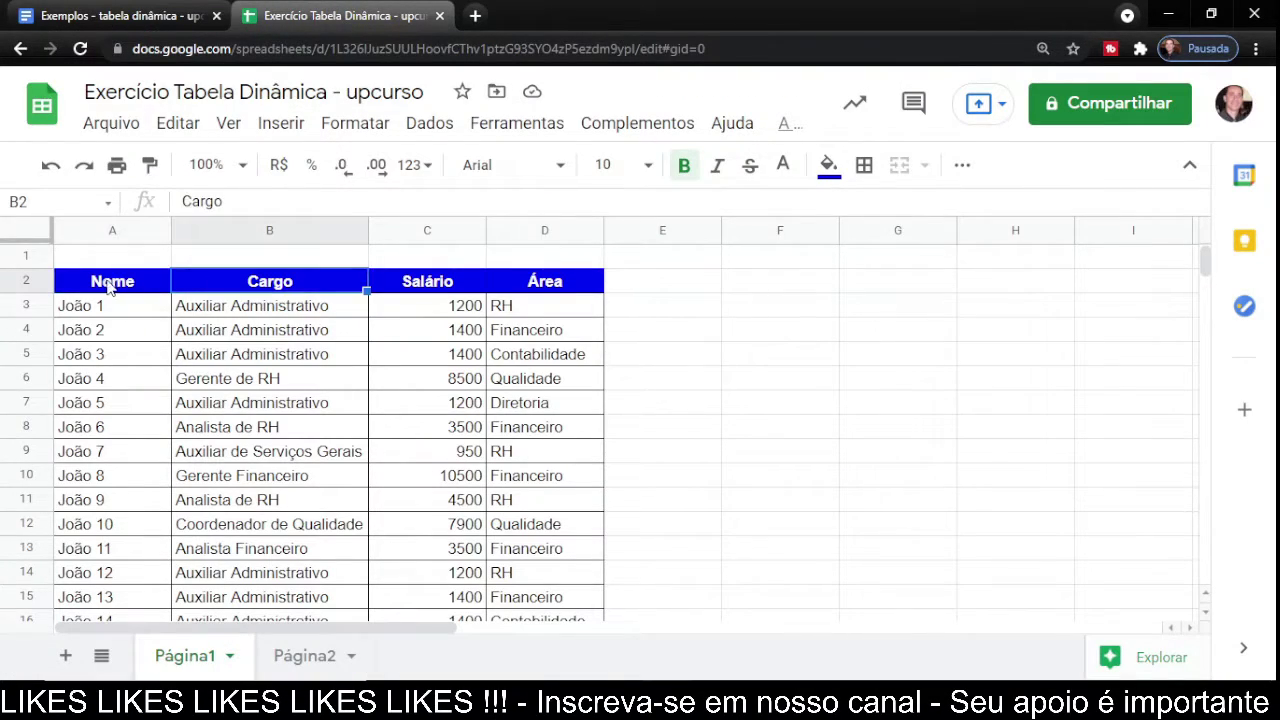
left_click(111, 287)
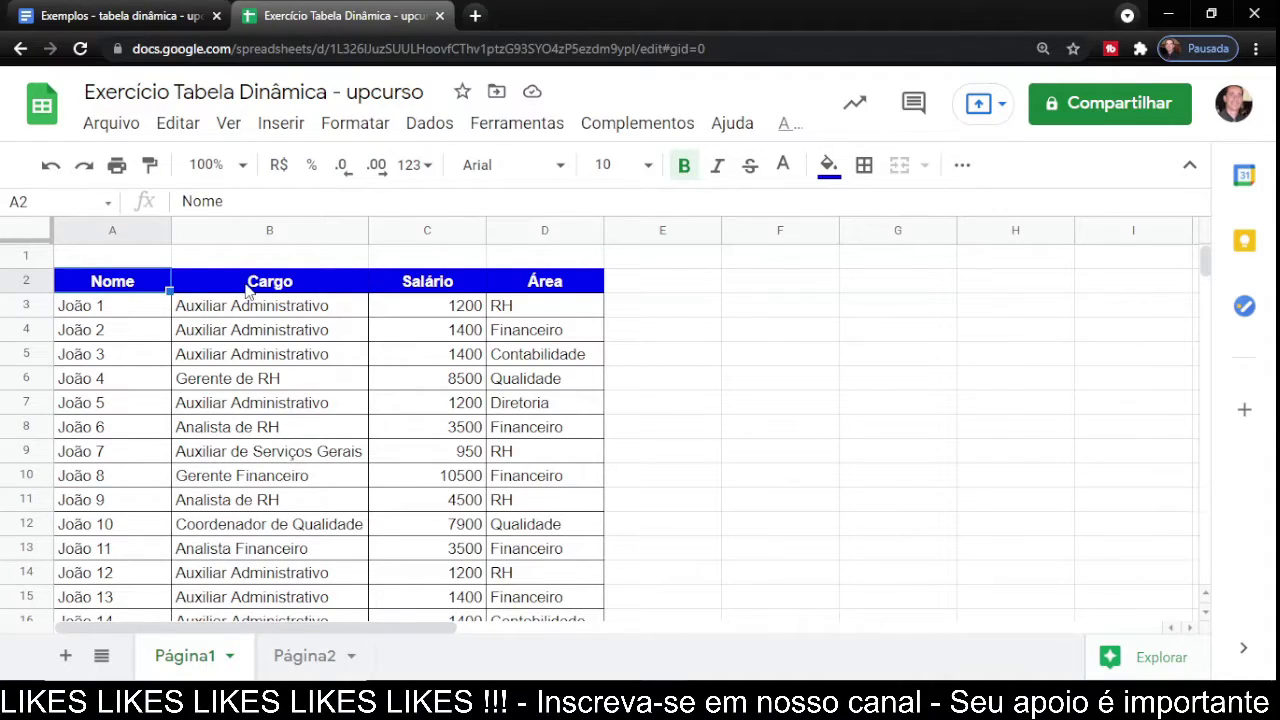
left_click(195, 288)
left_click(117, 292)
left_click(125, 264)
left_click(117, 285)
scroll(583, 448, "down", 1)
scroll(540, 420, "up", 1)
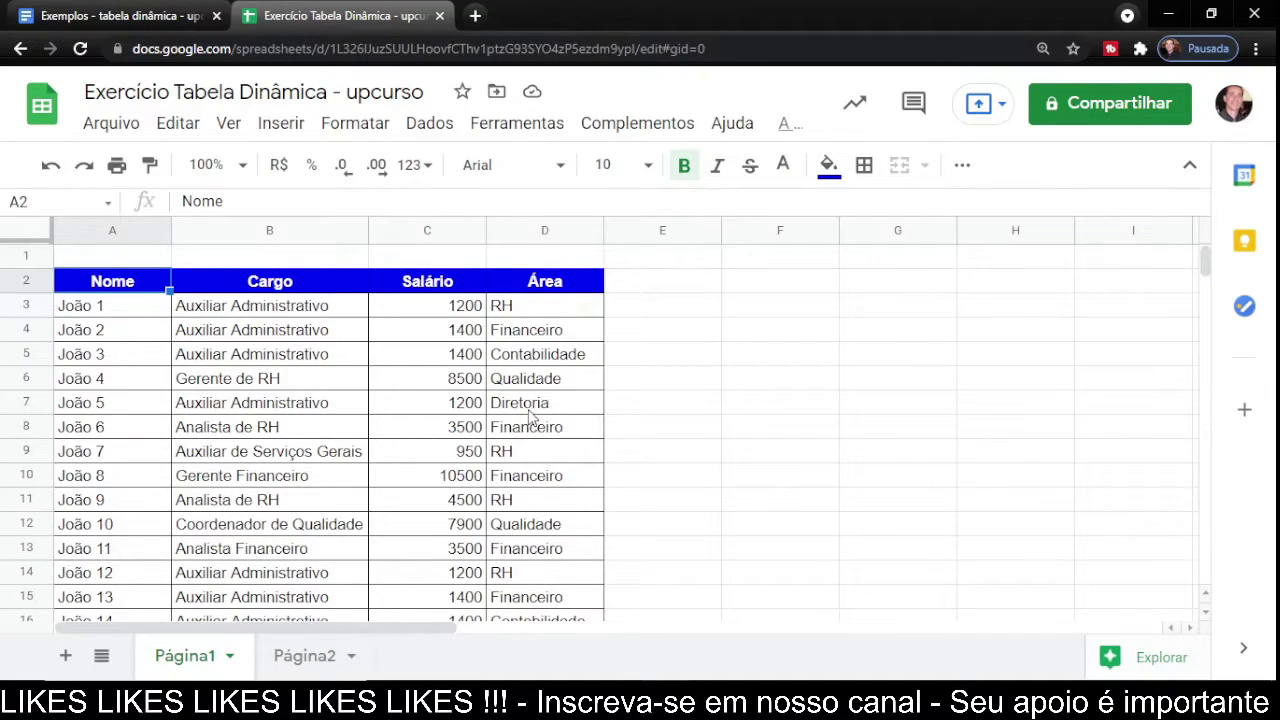
Create a pivot table on a new sheet from the Página1 data range A2:D43, including the header row.
left_click(210, 330)
left_click_drag(124, 287, 565, 440)
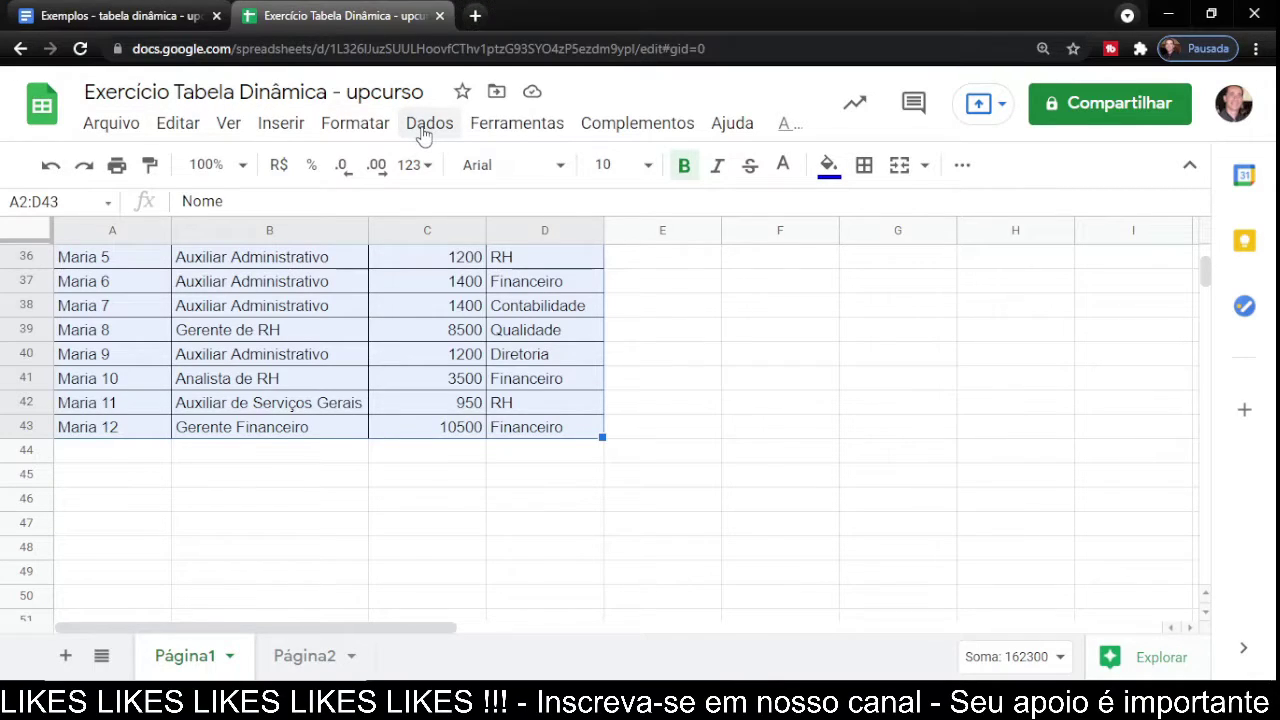
left_click(424, 136)
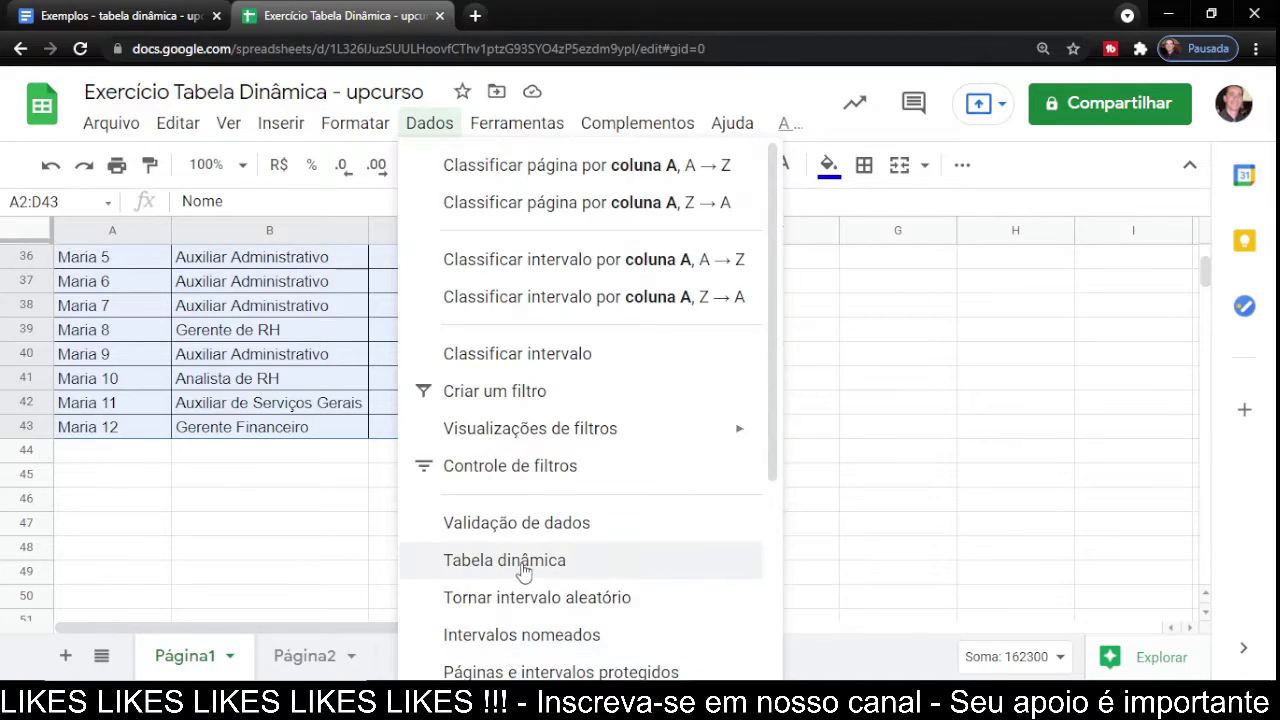
scroll(509, 491, "down", 2)
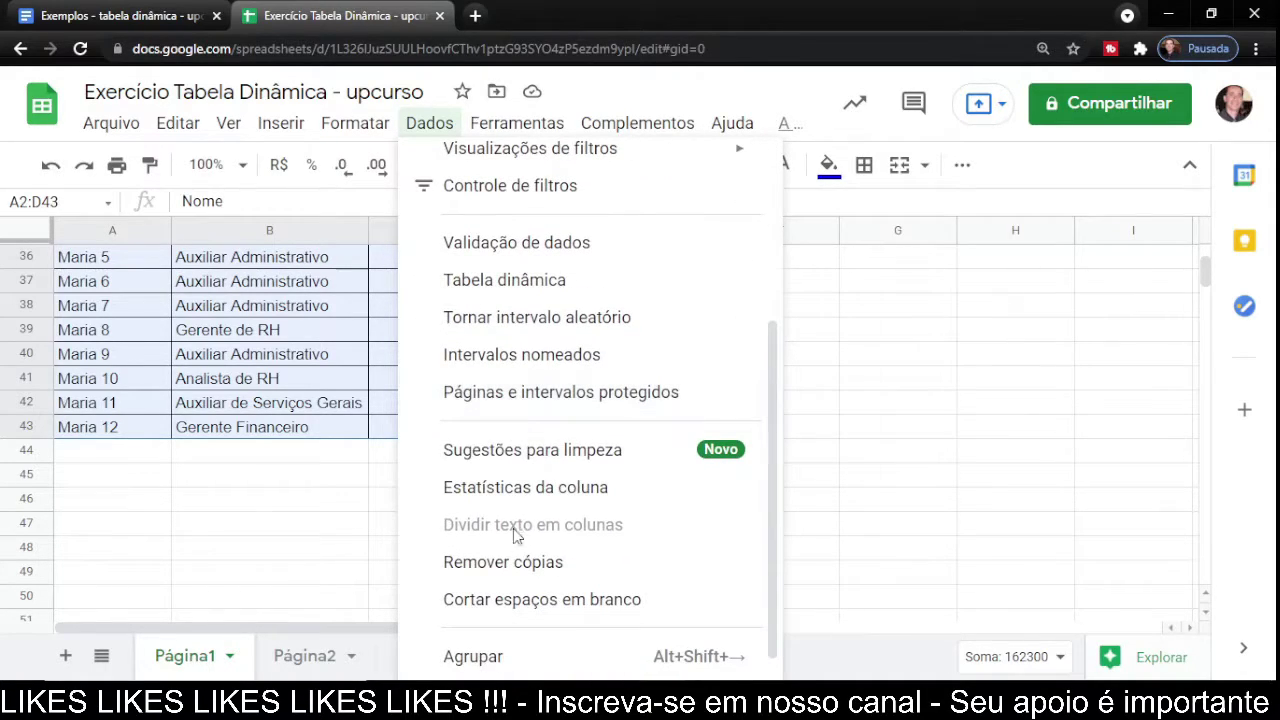
left_click(491, 283)
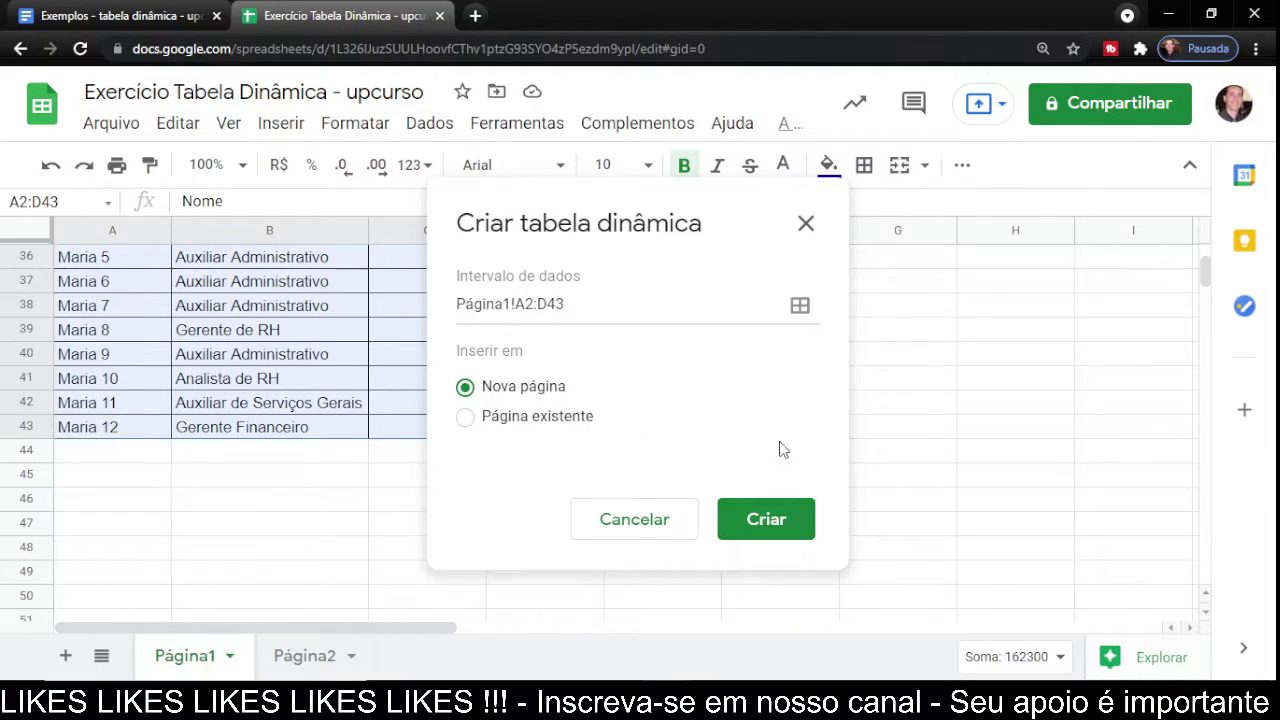
left_click(788, 535)
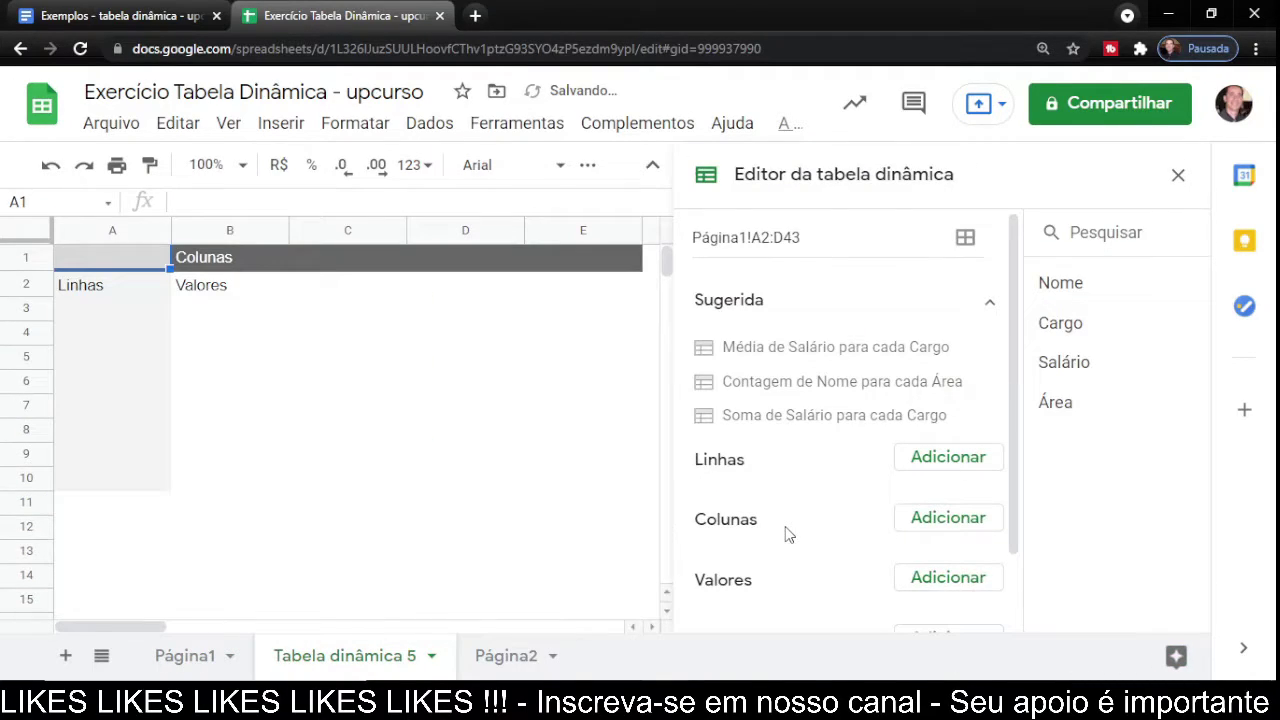
Rename the new pivot table sheet as CargoFuncionario.
double_click(332, 667)
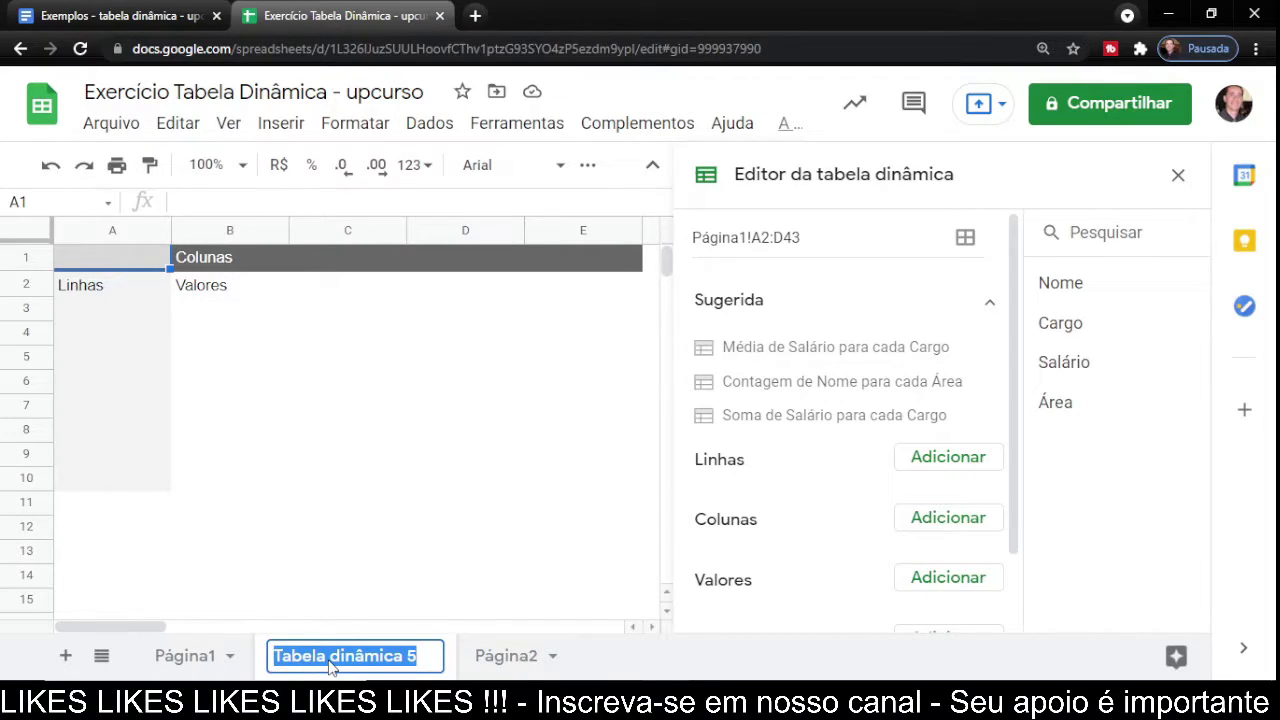
type("Car")
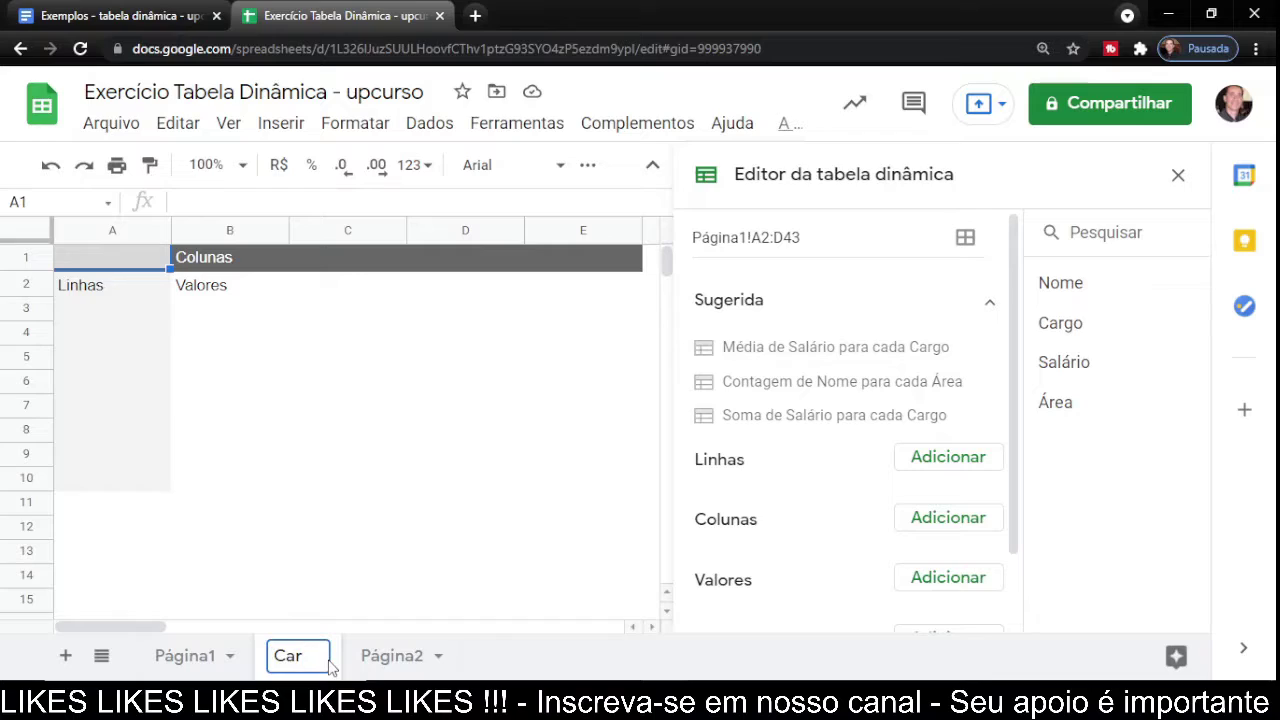
type("go")
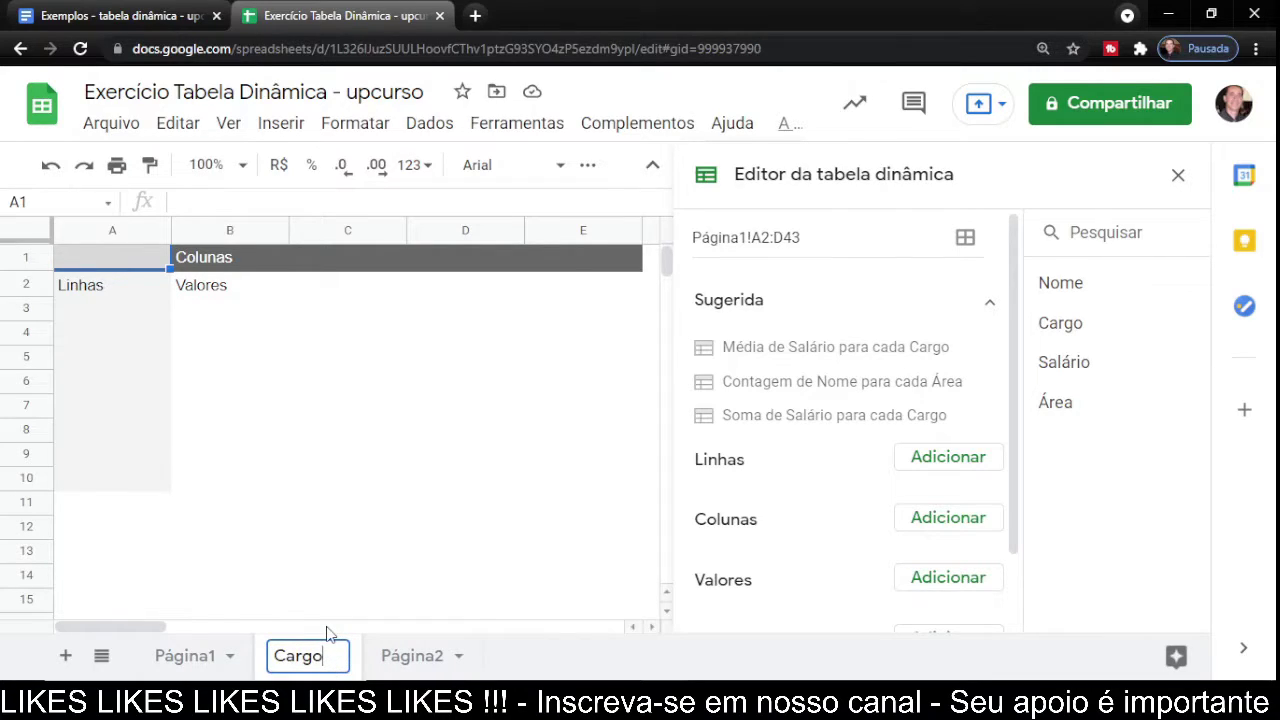
type("Funcinoari")
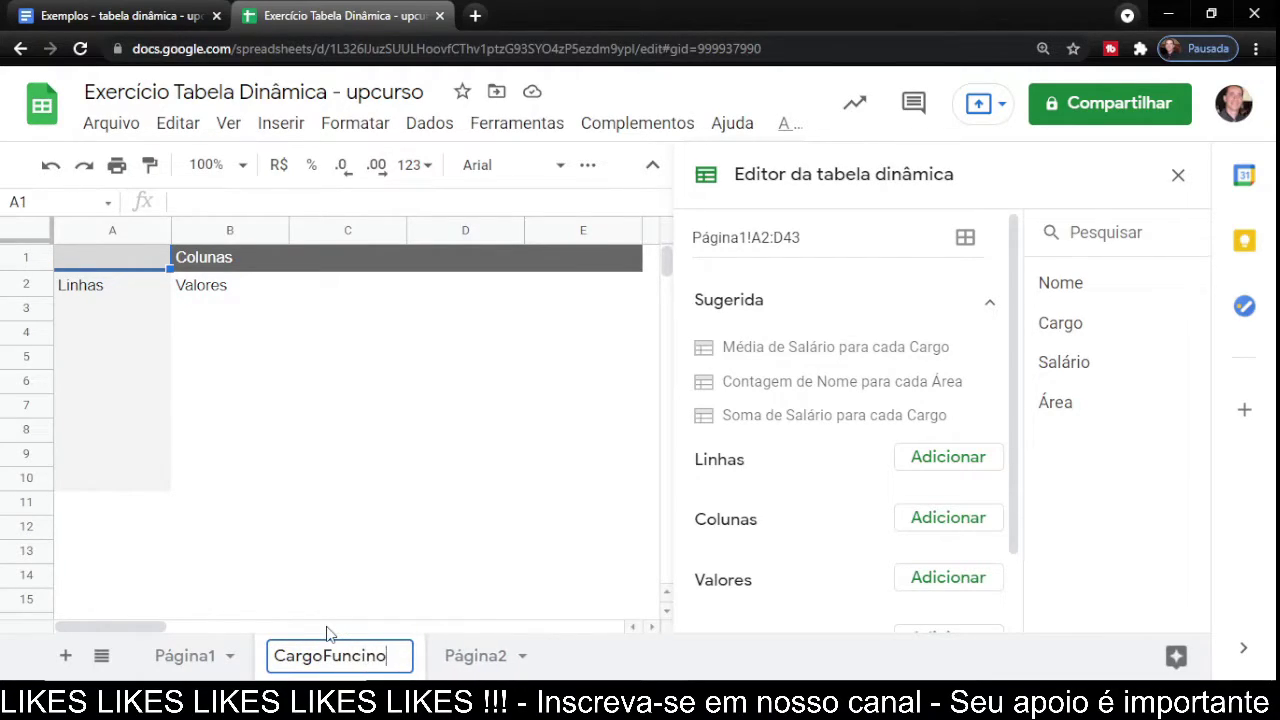
key("BackSpace")
key("BackSpace")
key("BackSpace")
key("BackSpace")
type("onario")
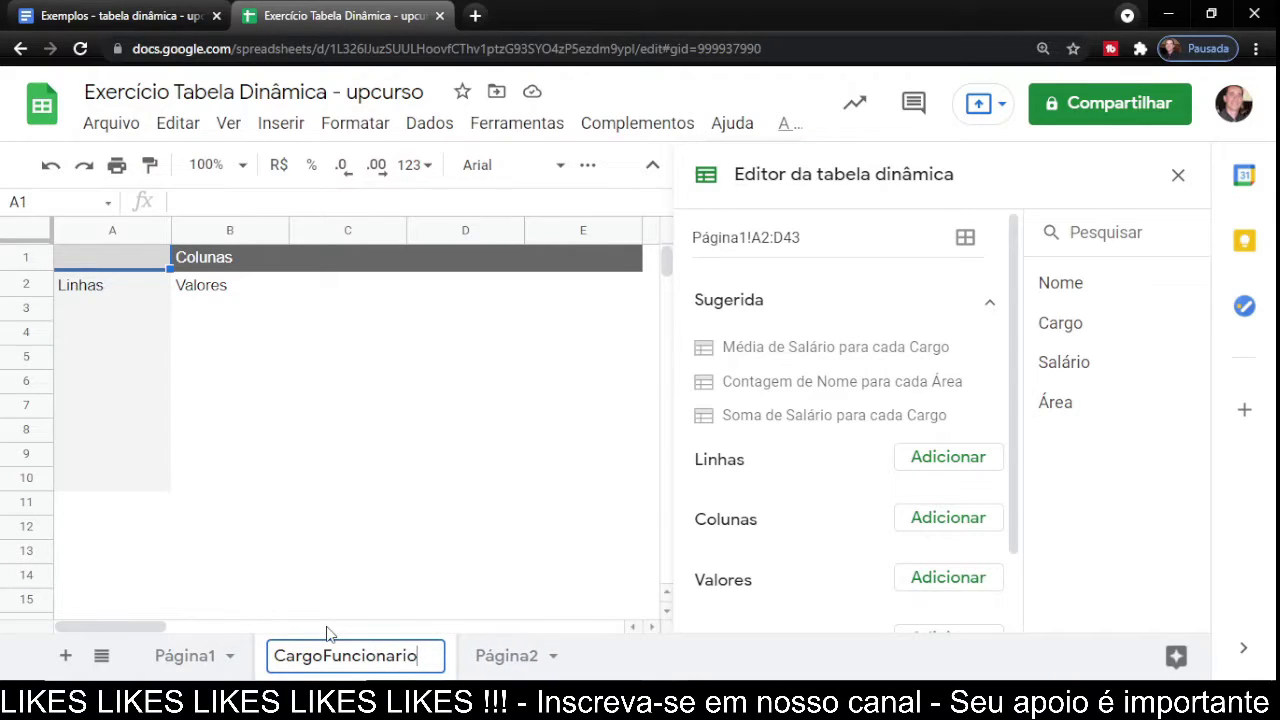
key("Return")
Recheck item 1a in the exercise document, and clear the pivot sheet's view by closing the pivot table editor and hiding the menus.
left_click(148, 18)
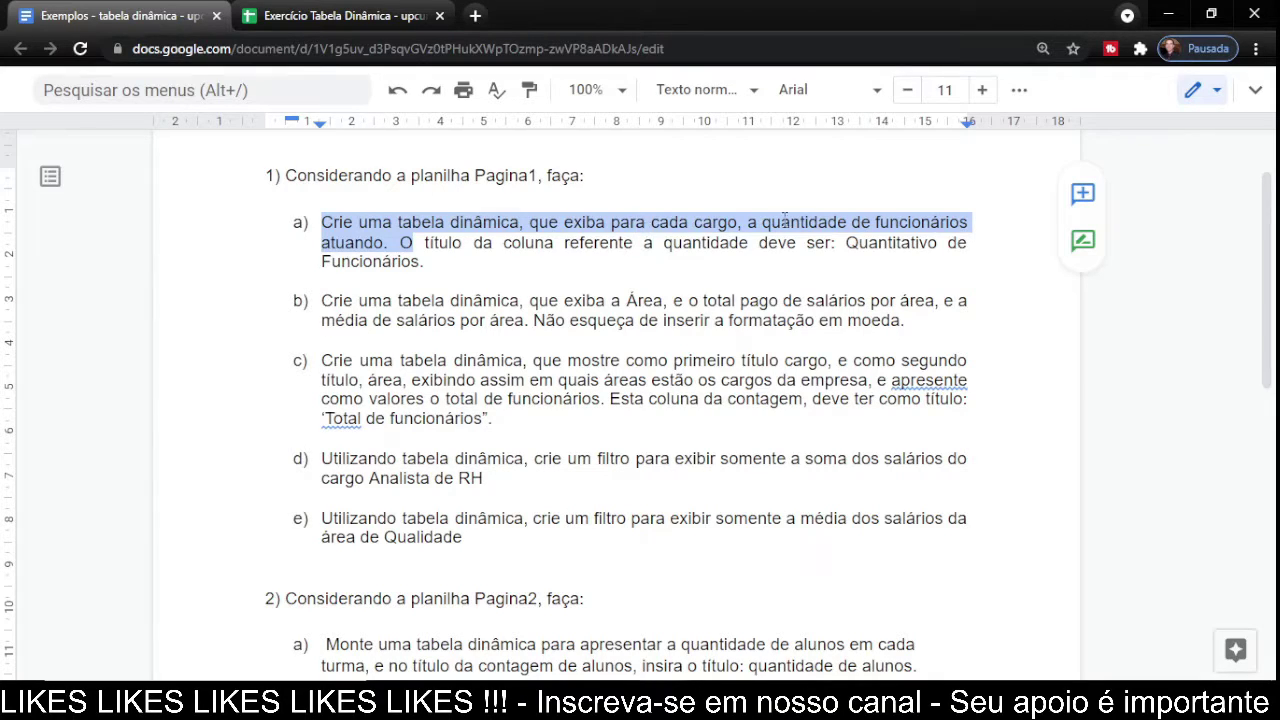
left_click(312, 16)
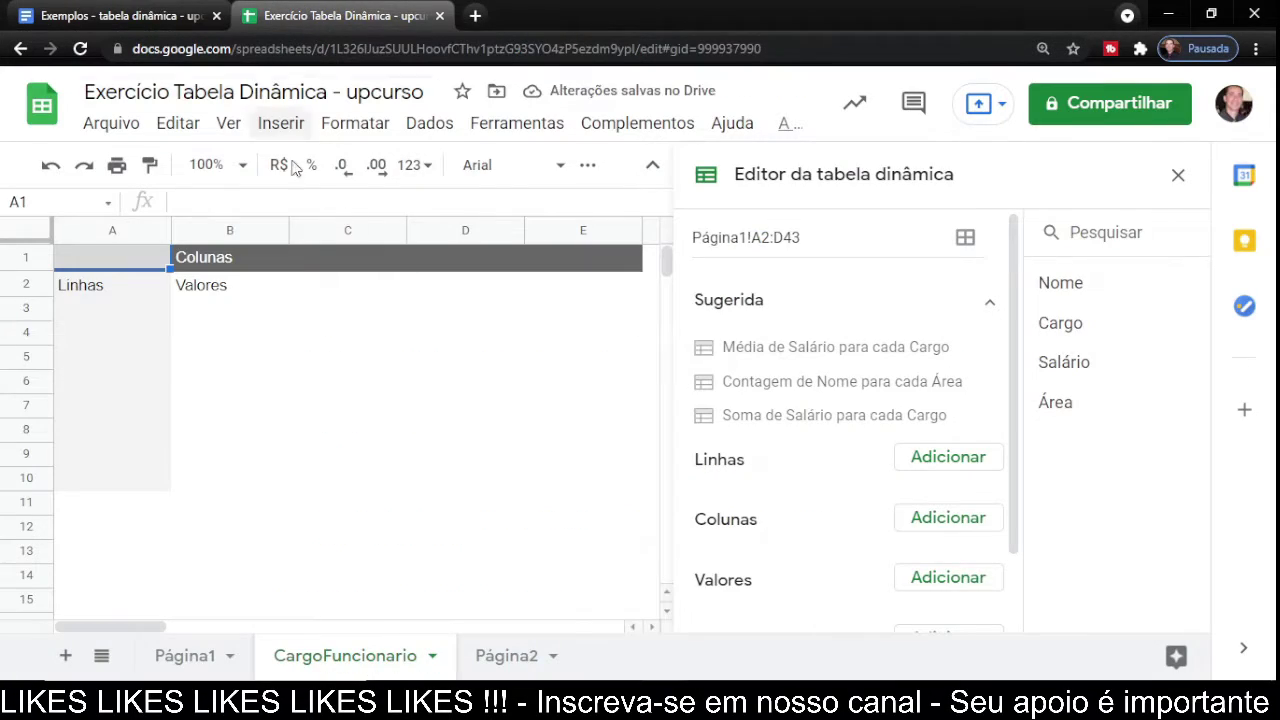
left_click(1180, 180)
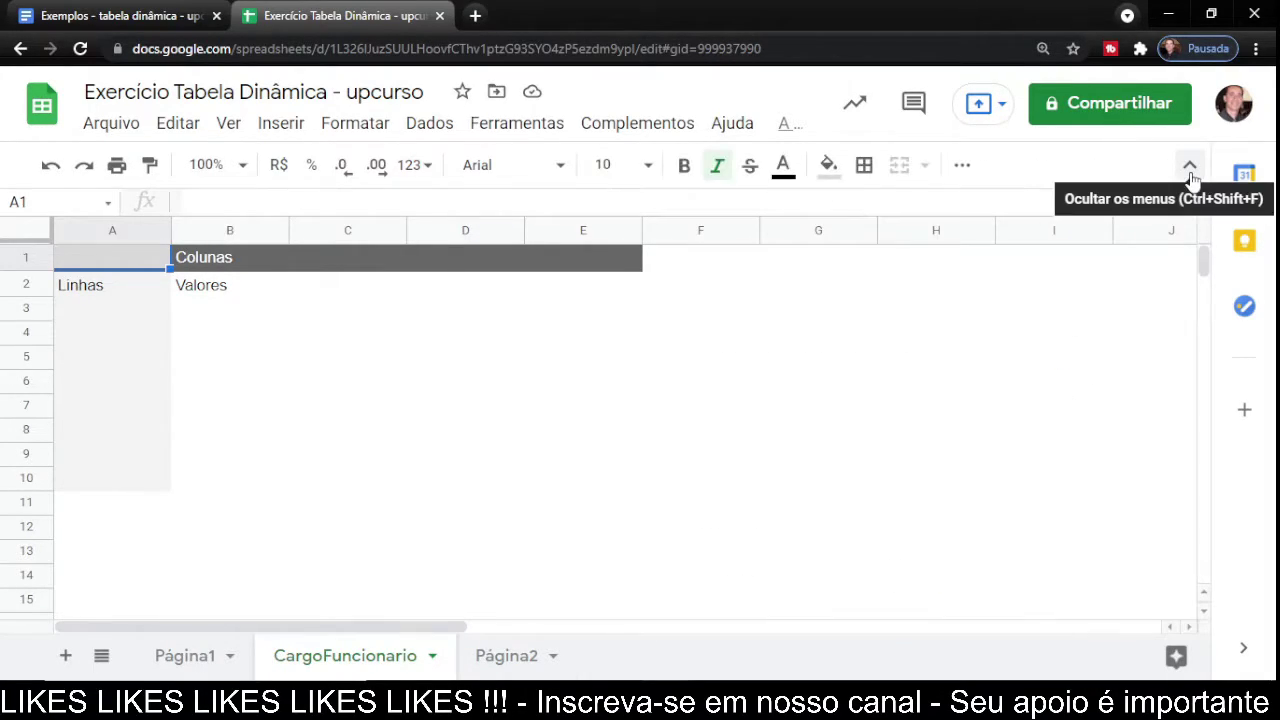
left_click(1190, 168)
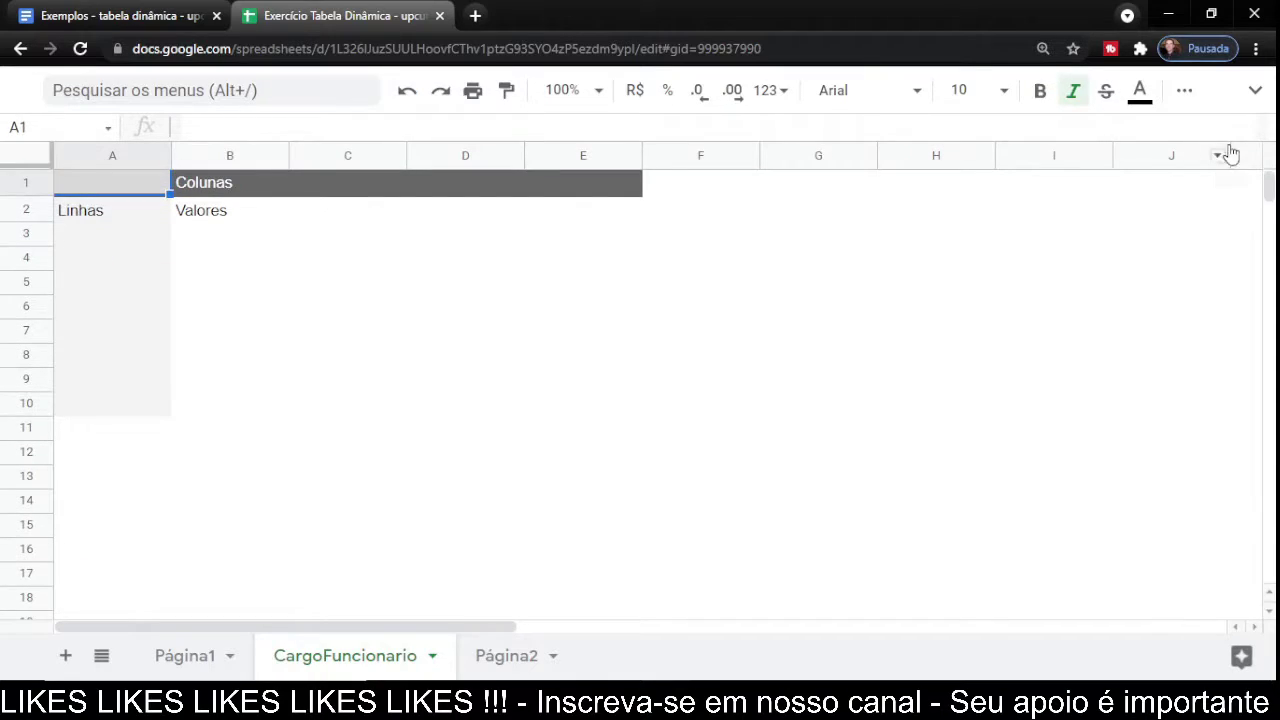
Reopen the pivot table editor from the Valores cell B2, and close it again.
left_click(157, 215)
left_click(225, 218)
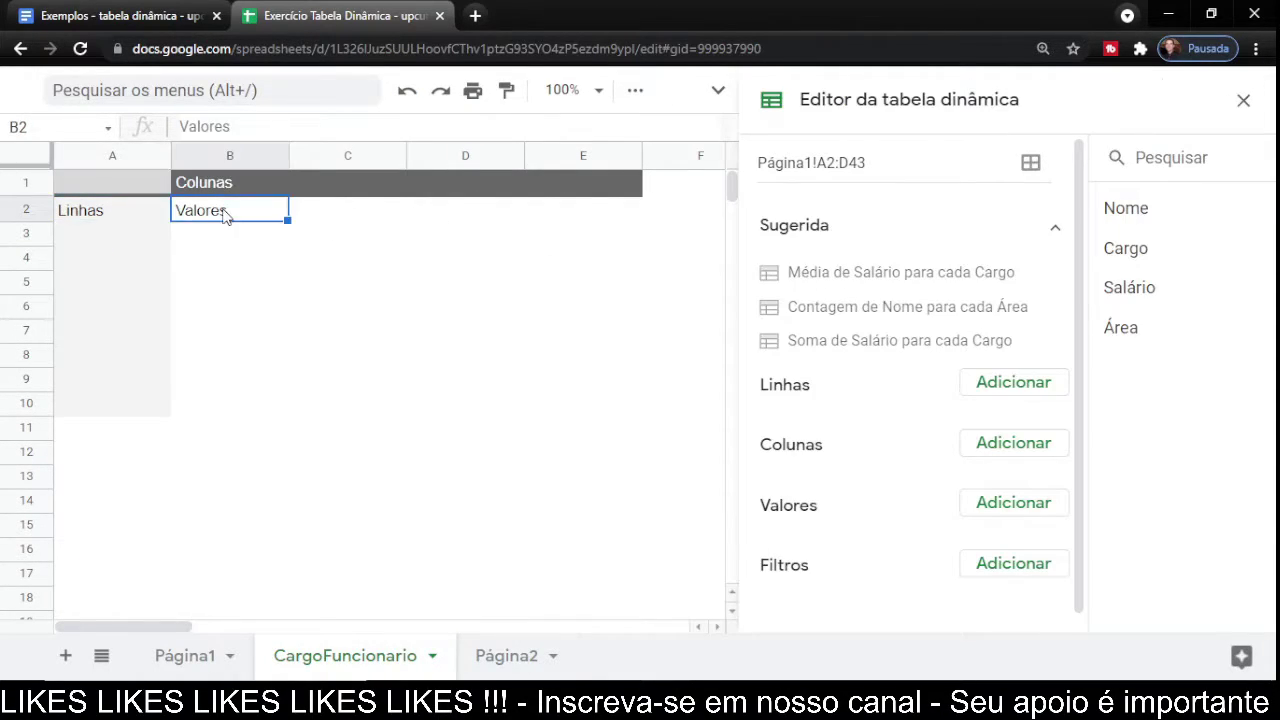
left_click(1244, 100)
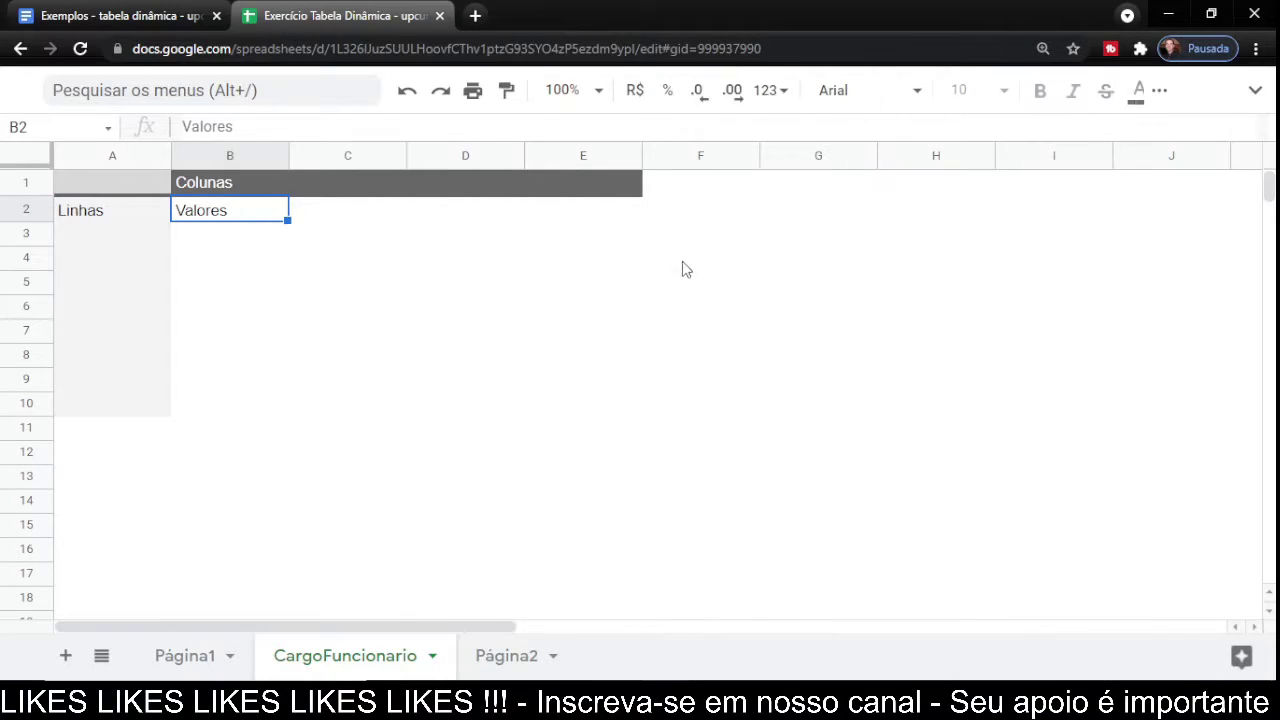
Reopen the pivot table editor from the Linhas cell A2 on the CargoFuncionario sheet.
left_click(685, 236)
left_click(948, 260)
left_click(970, 323)
left_click(963, 386)
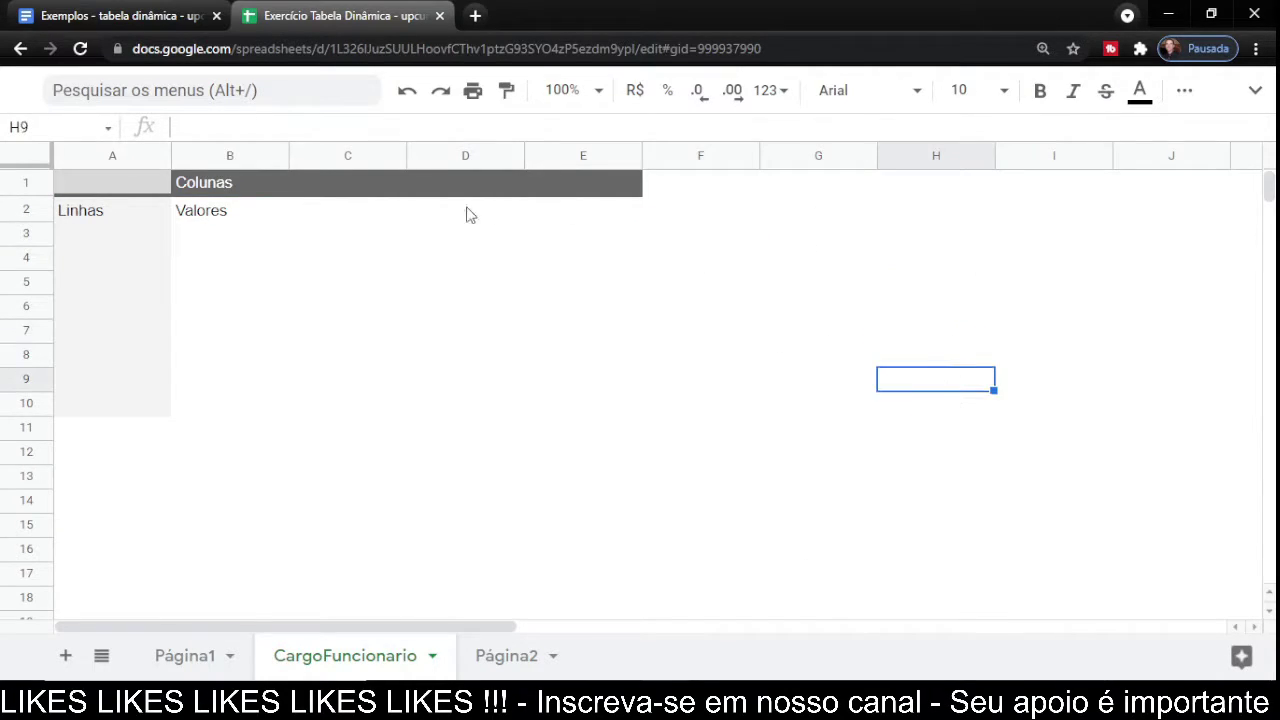
left_click(103, 215)
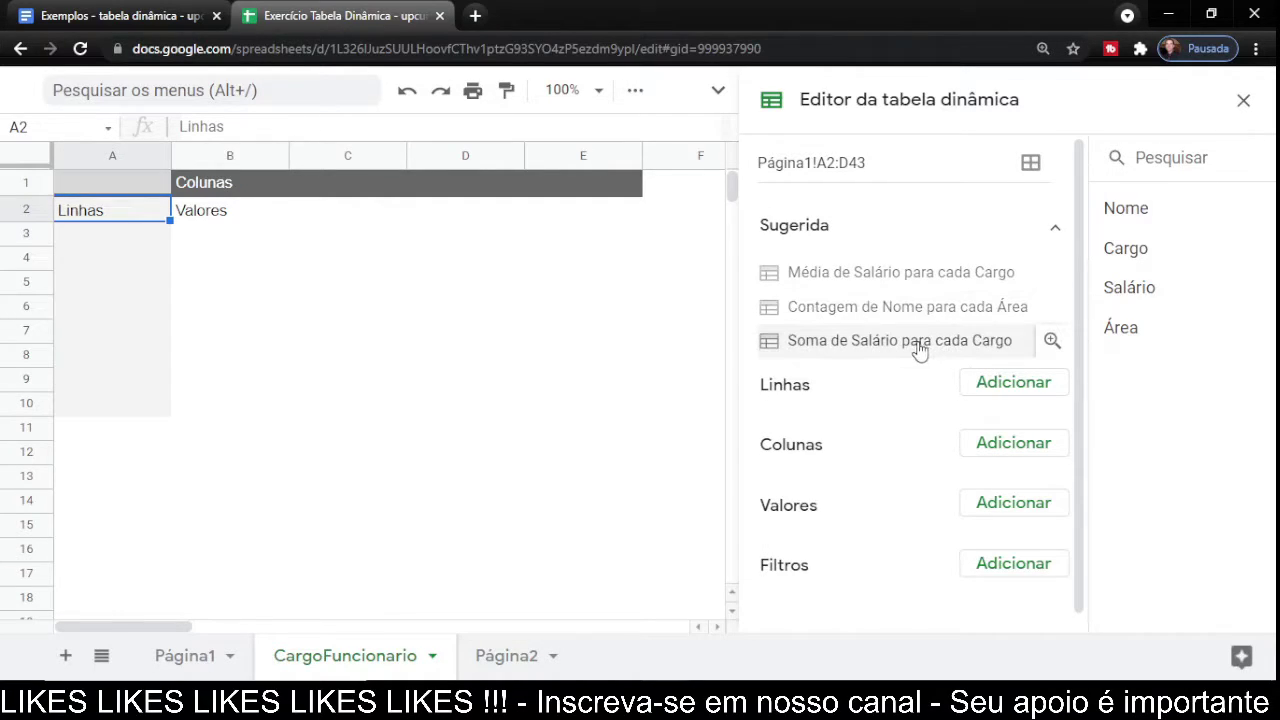
Reread exercise item 1a, review the Página1 source data from its header row, and return to the CargoFuncionario sheet.
left_click(128, 18)
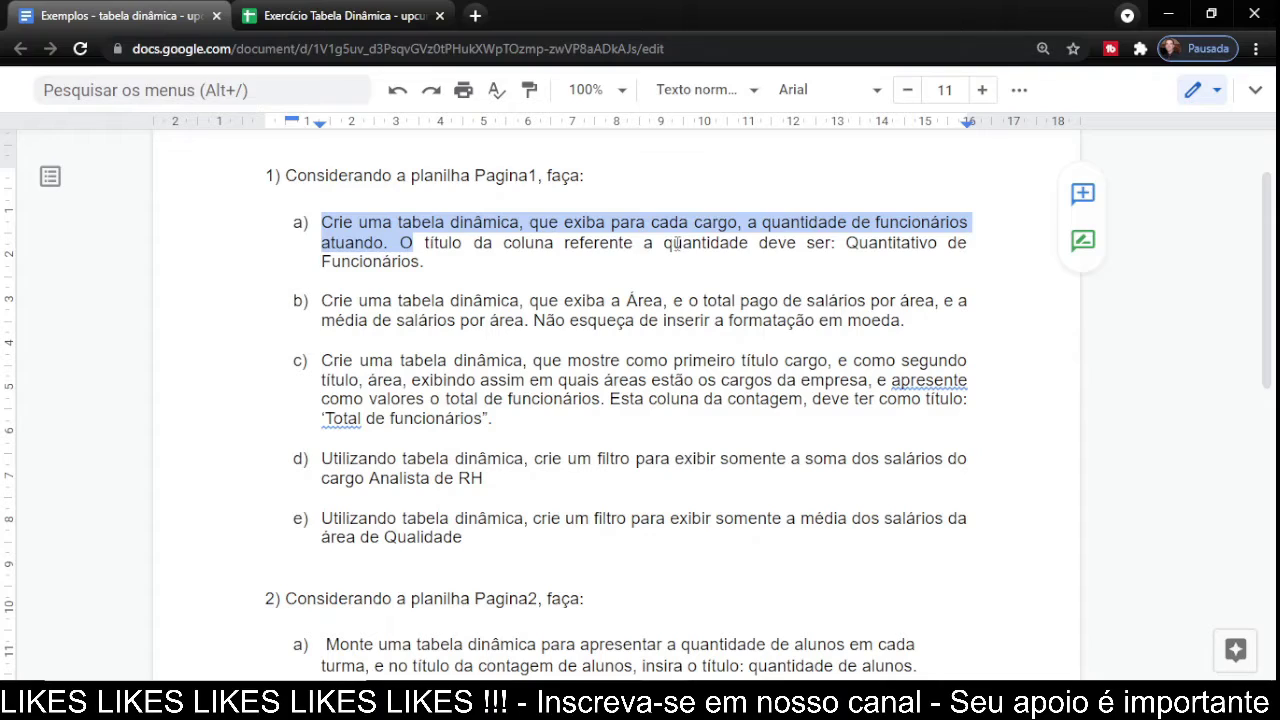
left_click(343, 17)
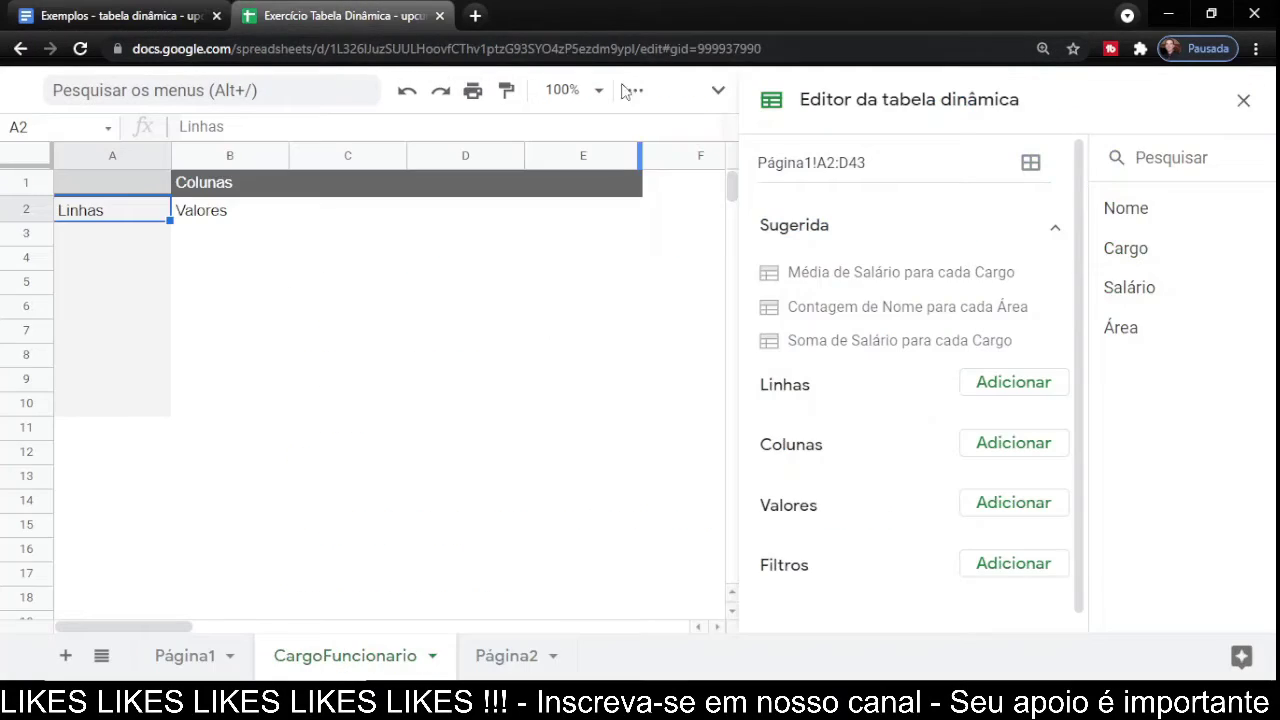
left_click(170, 20)
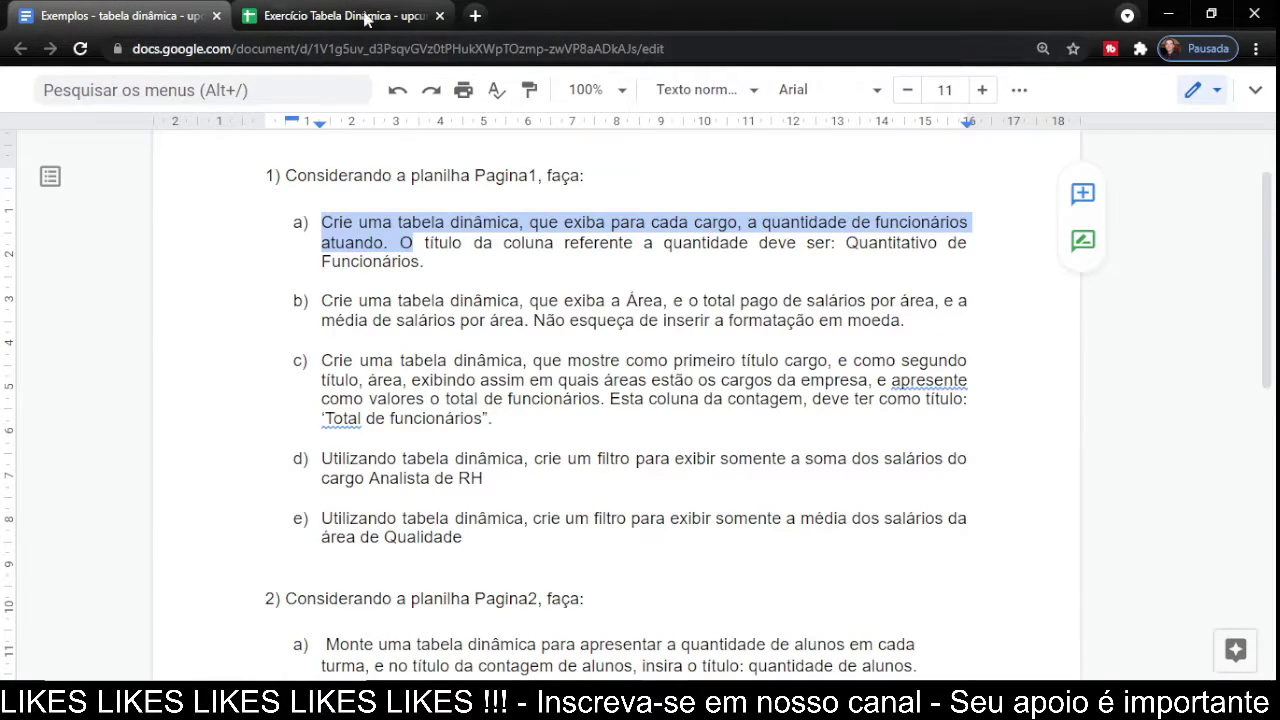
left_click(368, 18)
left_click(188, 665)
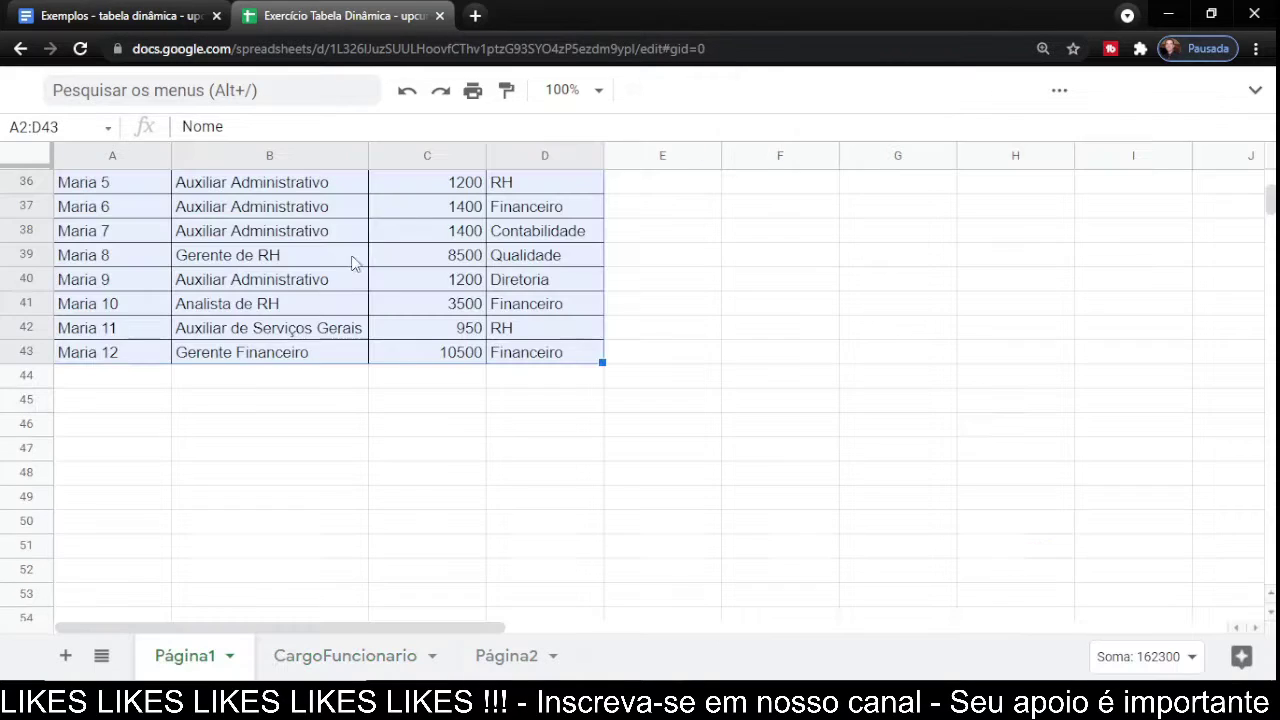
scroll(375, 320, "up", 10)
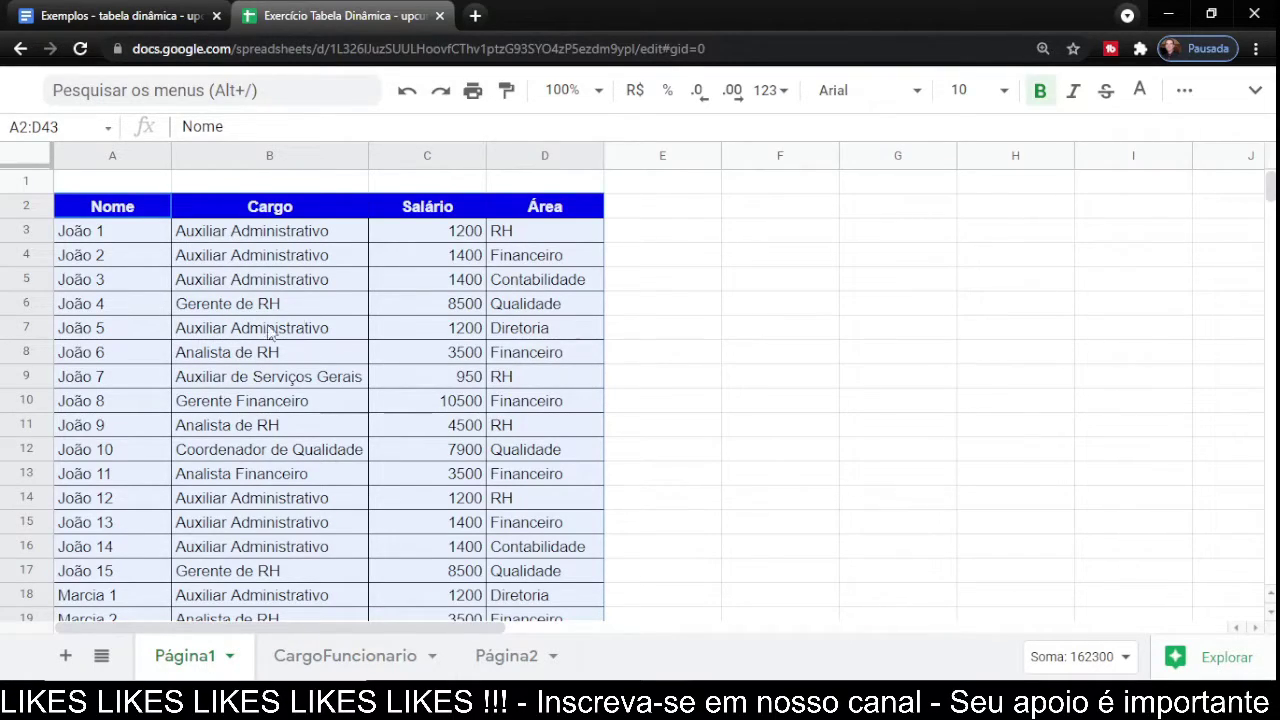
left_click(313, 657)
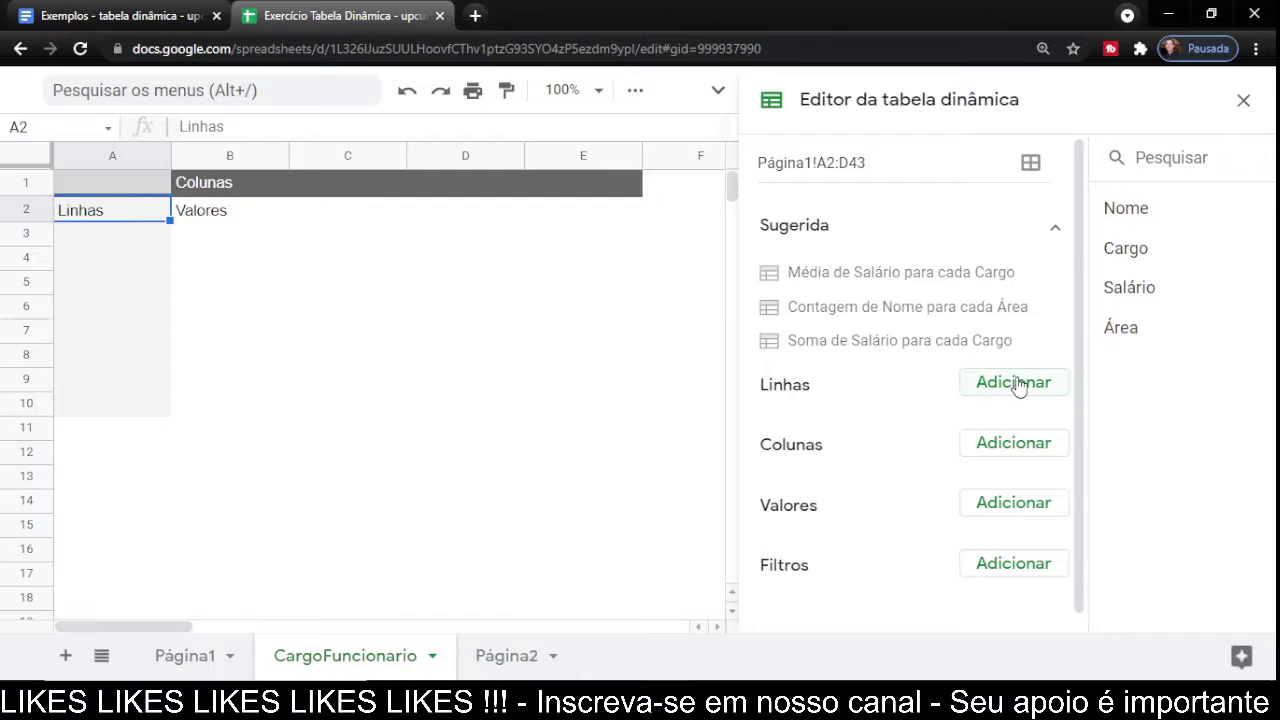
Try Cargo as the pivot table's row field, remove it again, and collapse the suggested tables.
left_click(1057, 230)
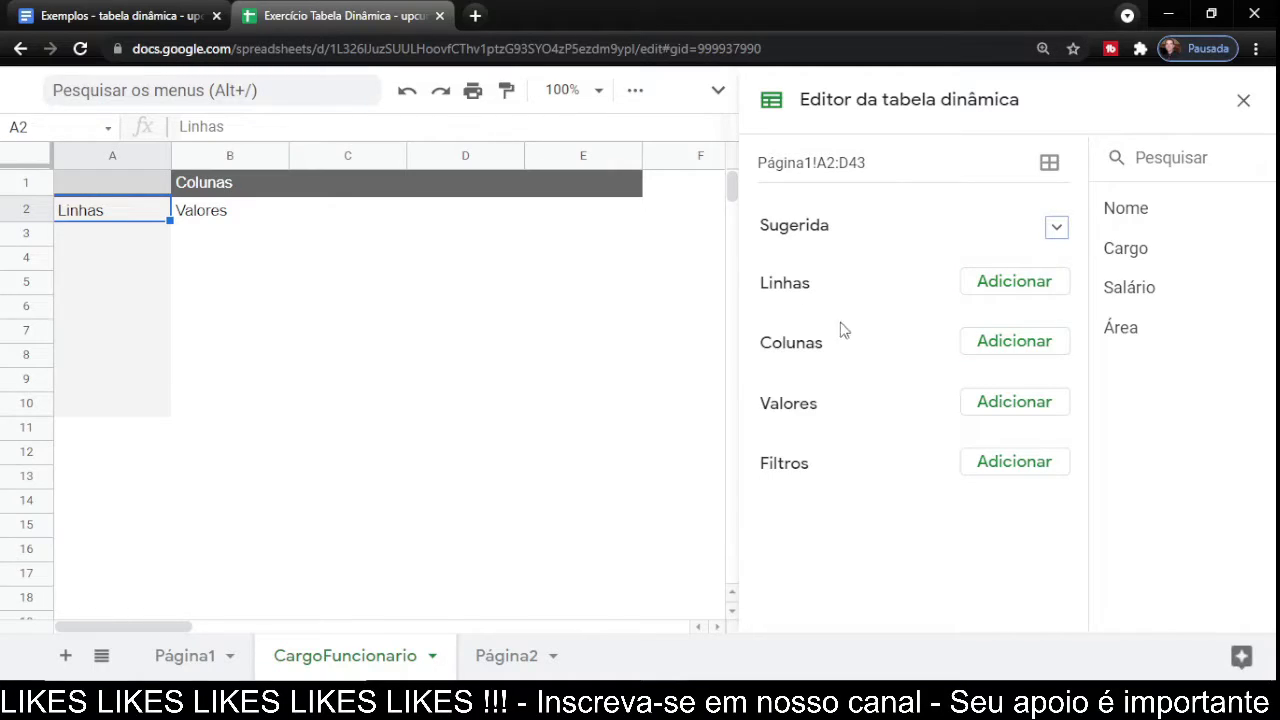
left_click(1013, 285)
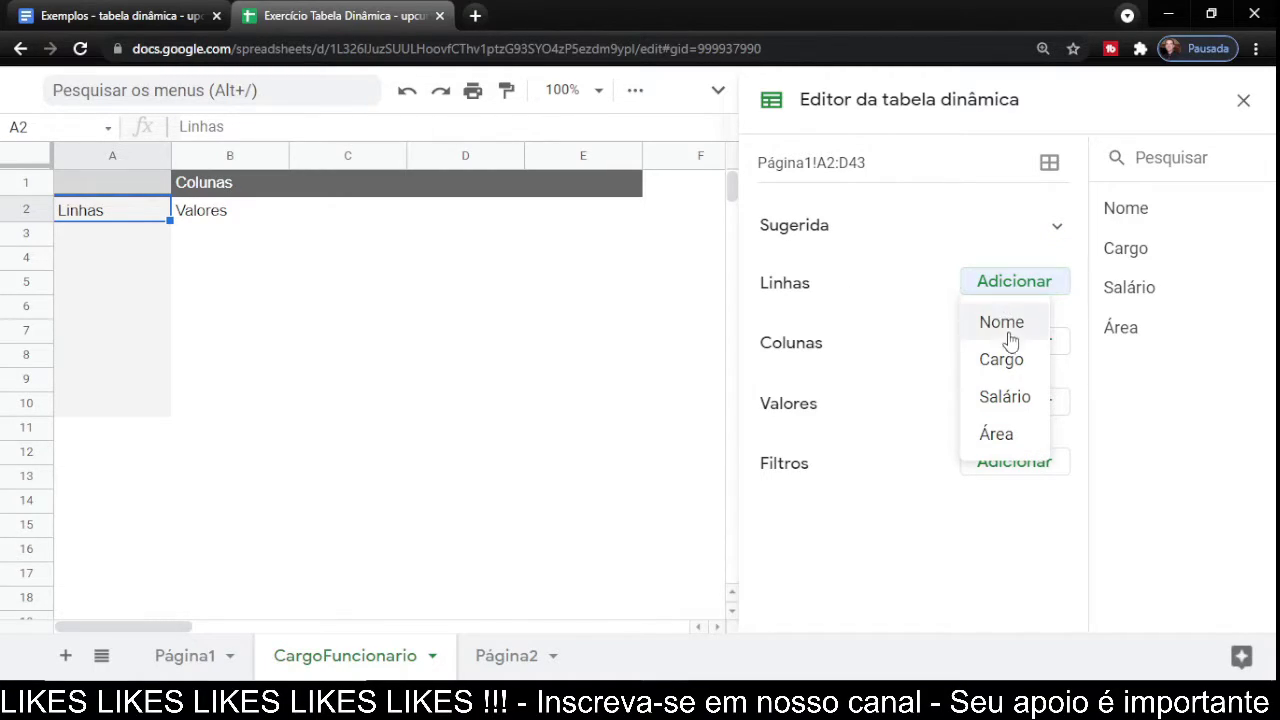
left_click(1002, 362)
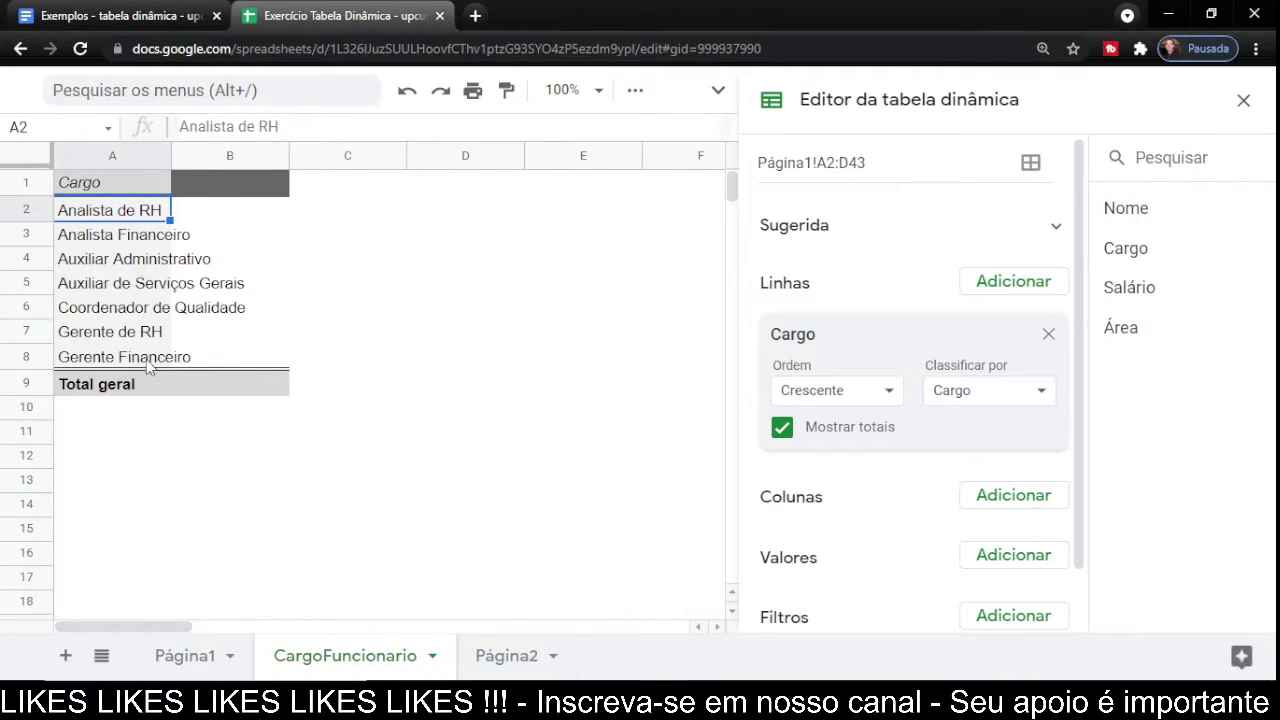
left_click(1049, 334)
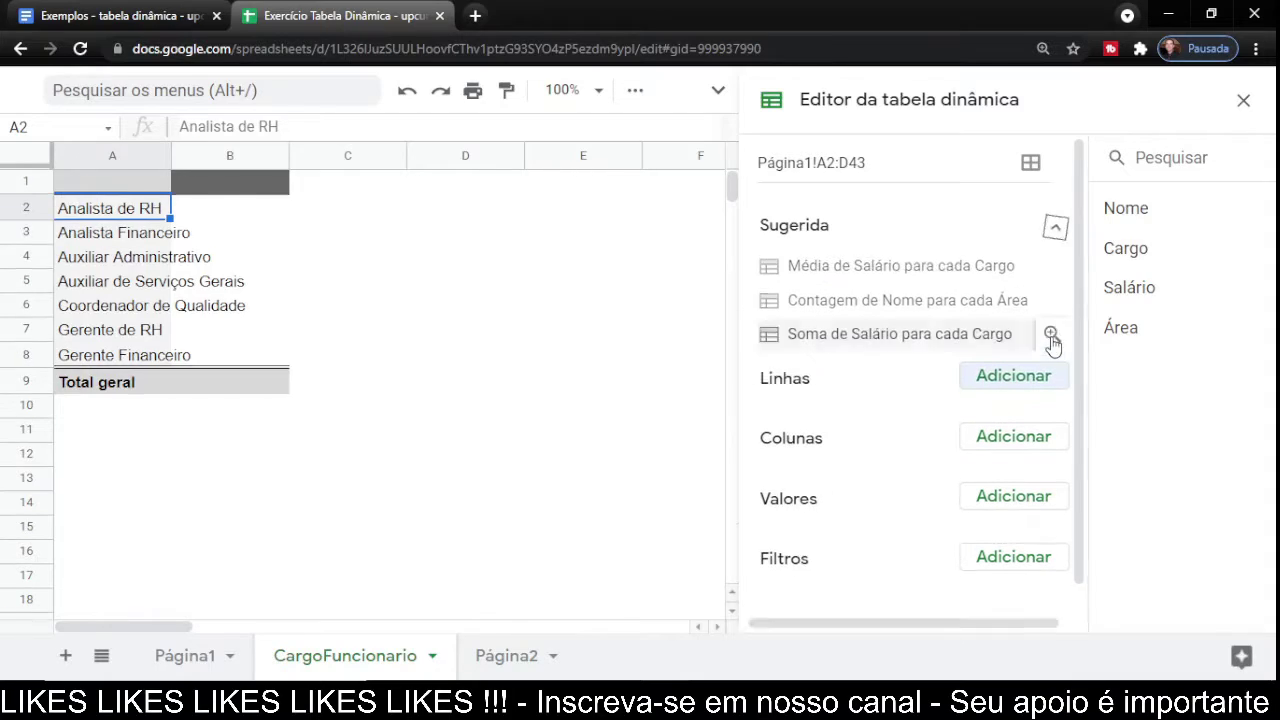
left_click(1057, 229)
Try Cargo as the pivot table's column field, inspect the resulting headers across row 2, and remove the field.
left_click(1014, 345)
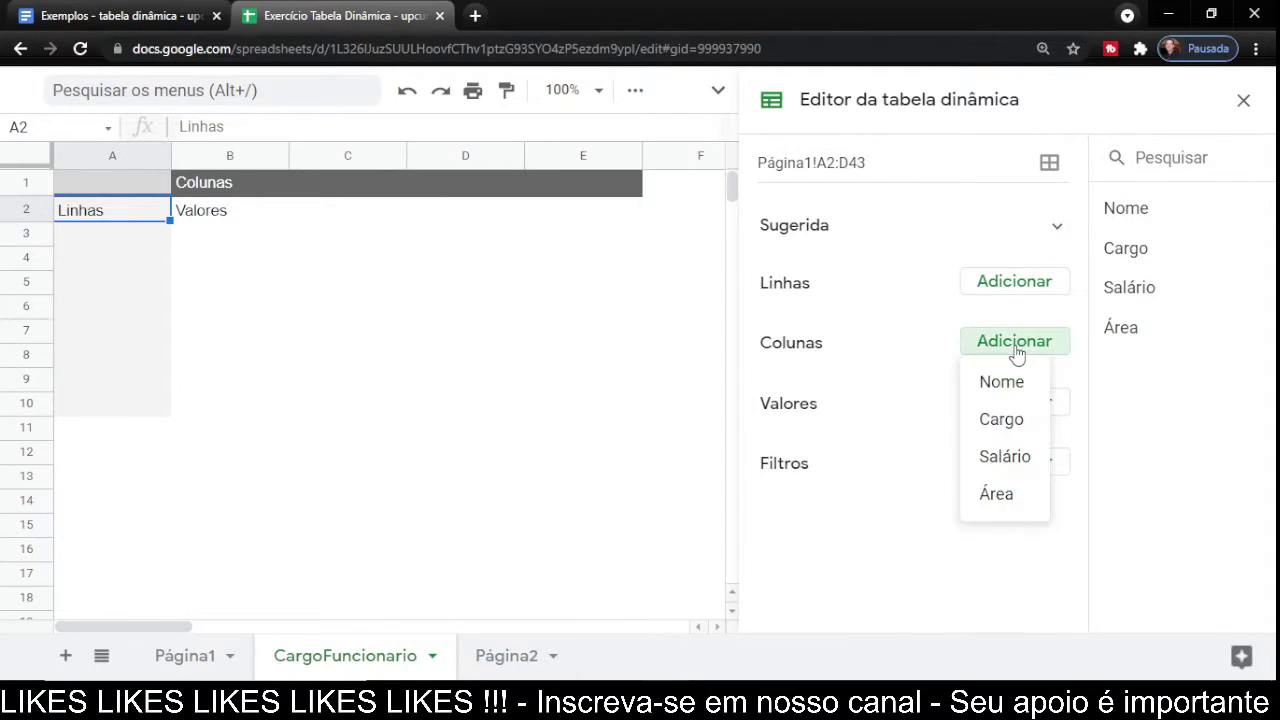
left_click(1002, 420)
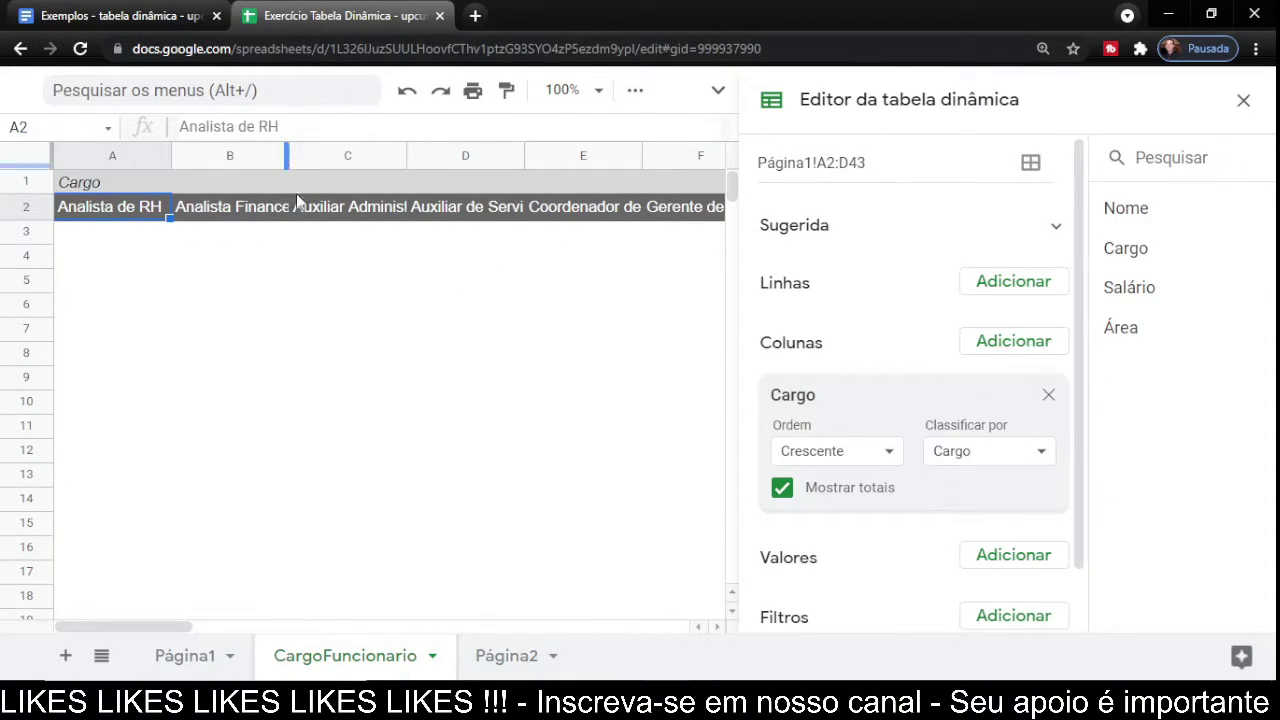
left_click(455, 210)
left_click(547, 212)
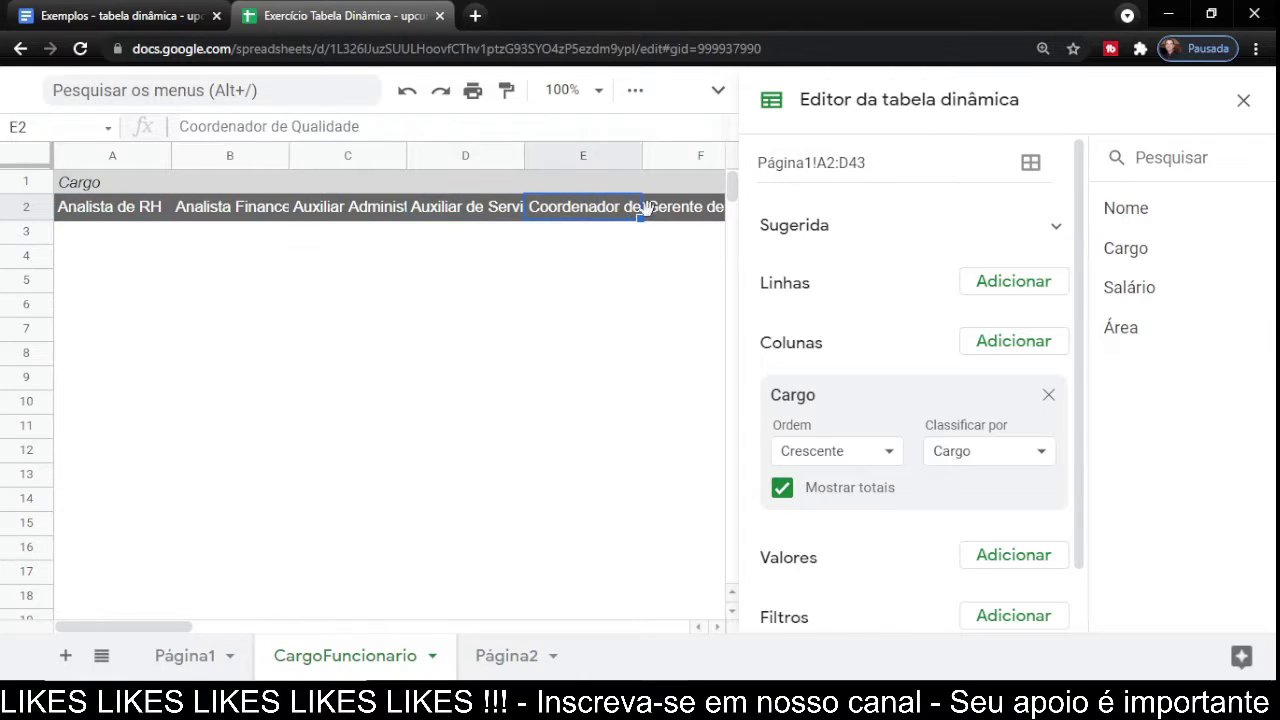
left_click(1243, 100)
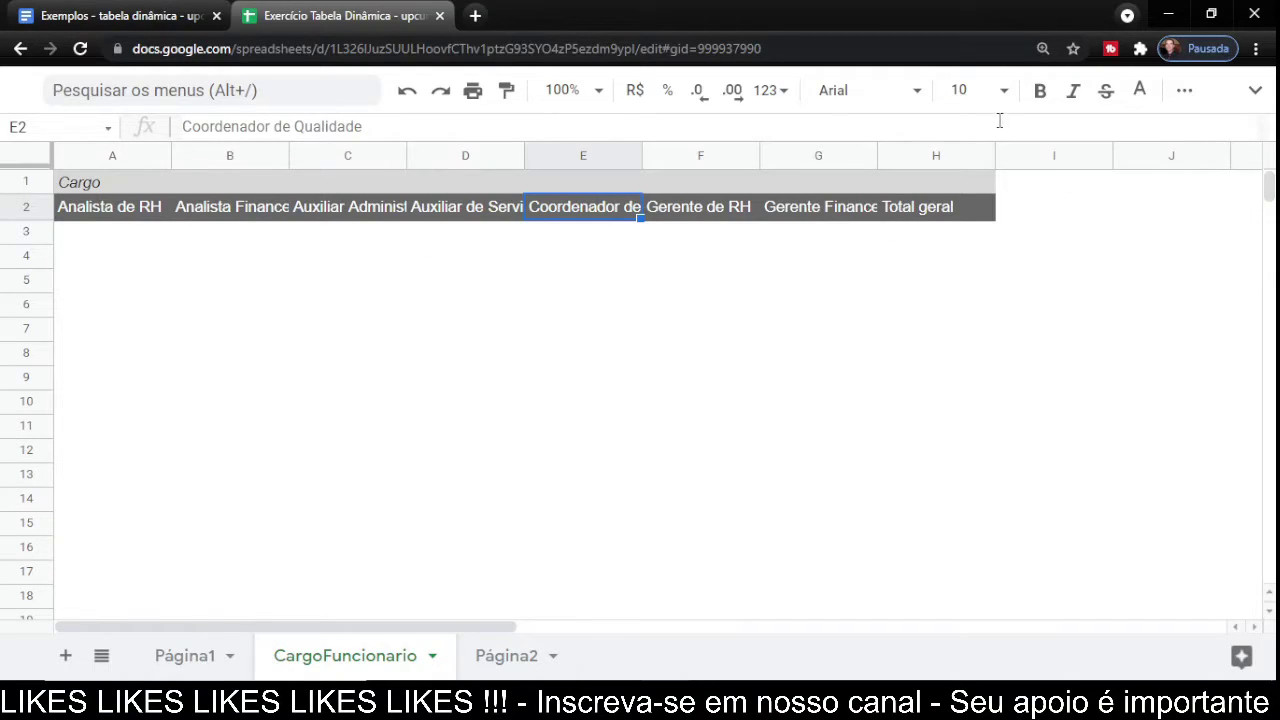
left_click(392, 212)
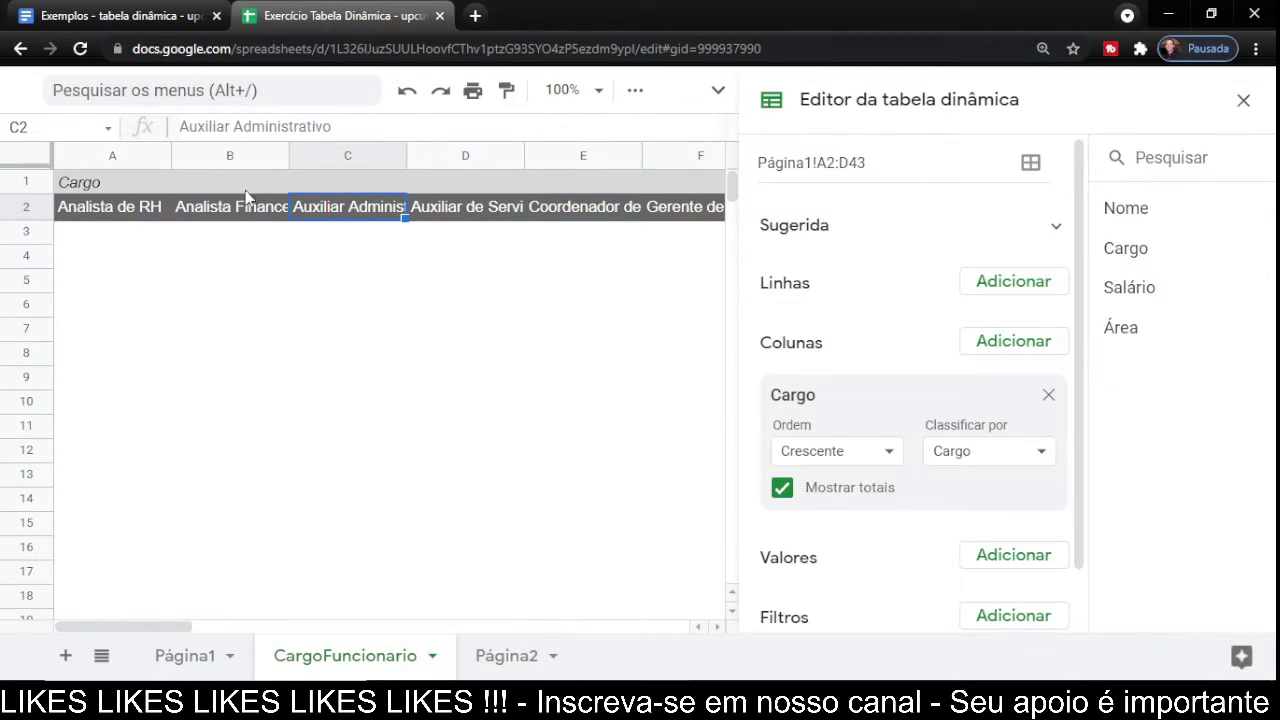
left_click(181, 214)
left_click(146, 214)
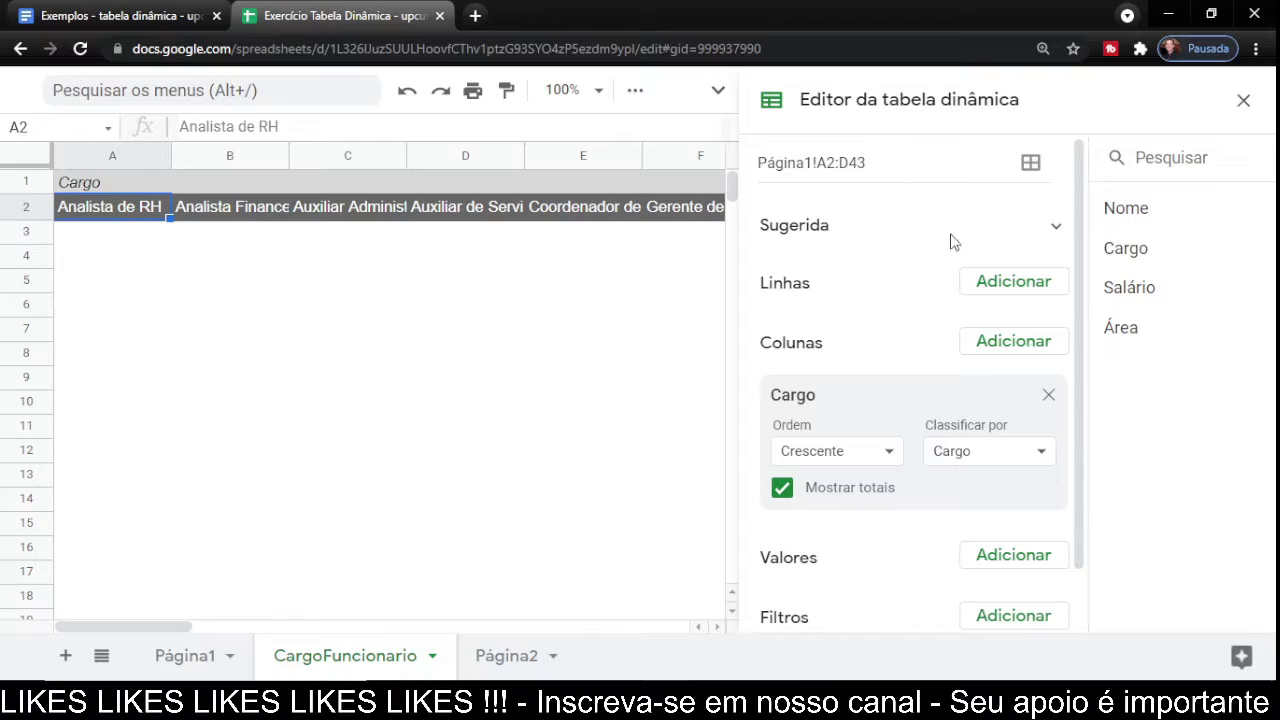
left_click(1048, 397)
Add Cargo as the pivot table's row field and fit column A to the width of its contents.
left_click(1028, 390)
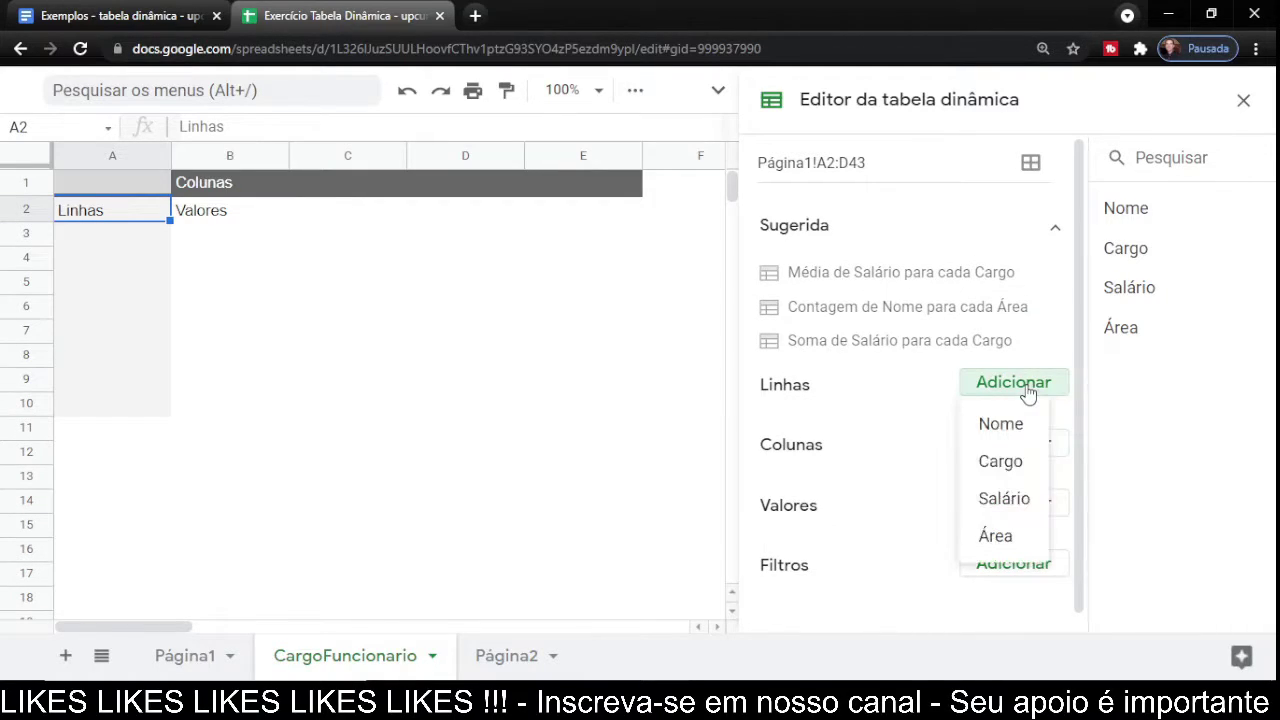
left_click(999, 461)
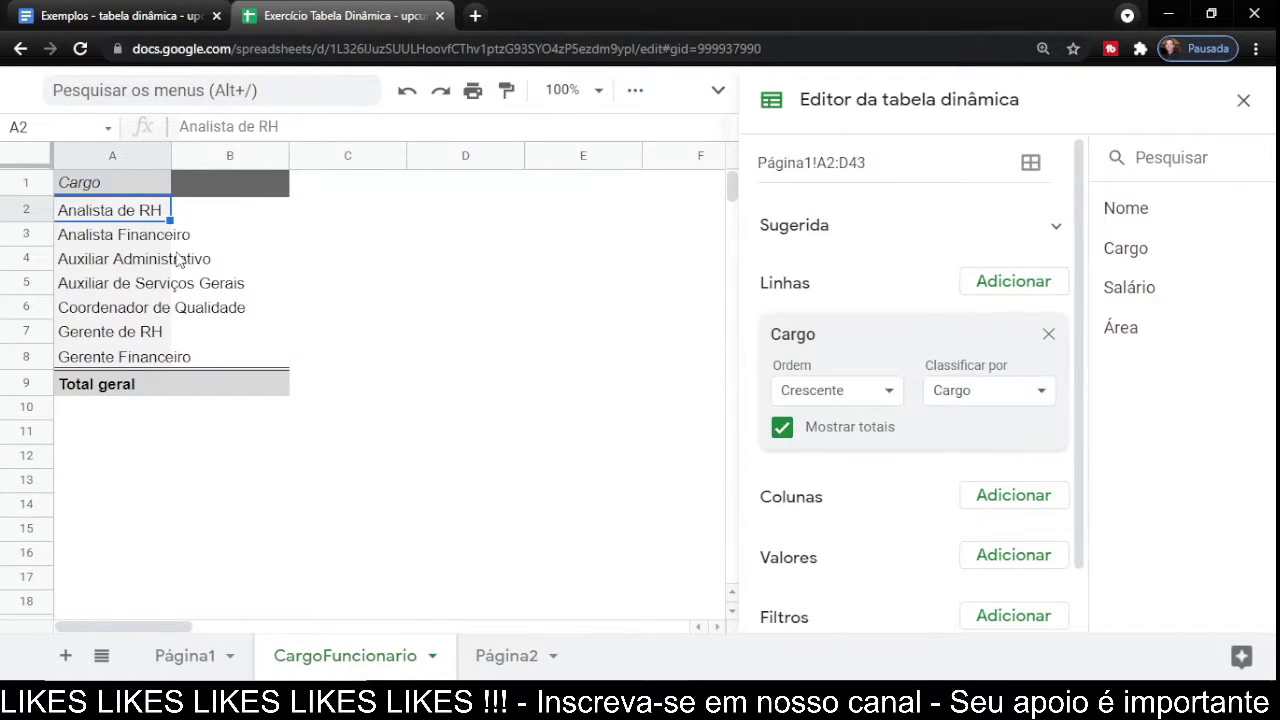
double_click(169, 151)
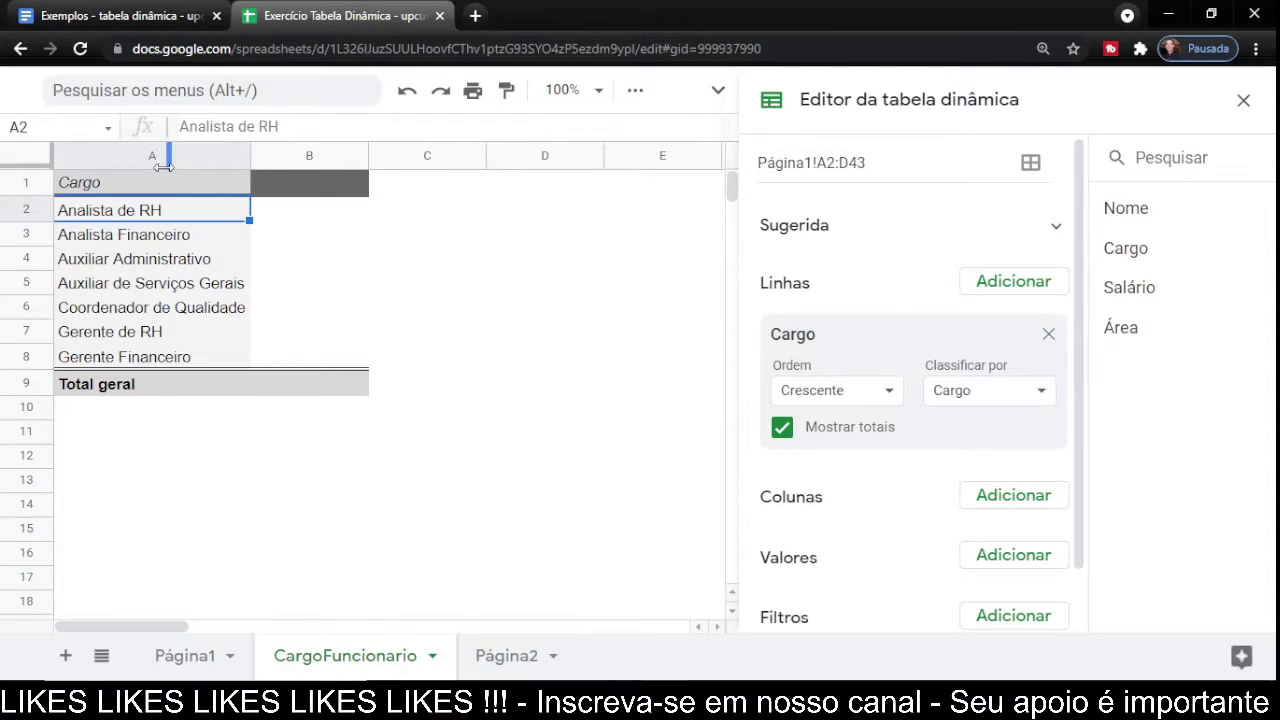
Check the listed cargos against Página1 and reread the employee quantity requirement in exercise item 1a.
left_click(142, 240)
left_click(146, 259)
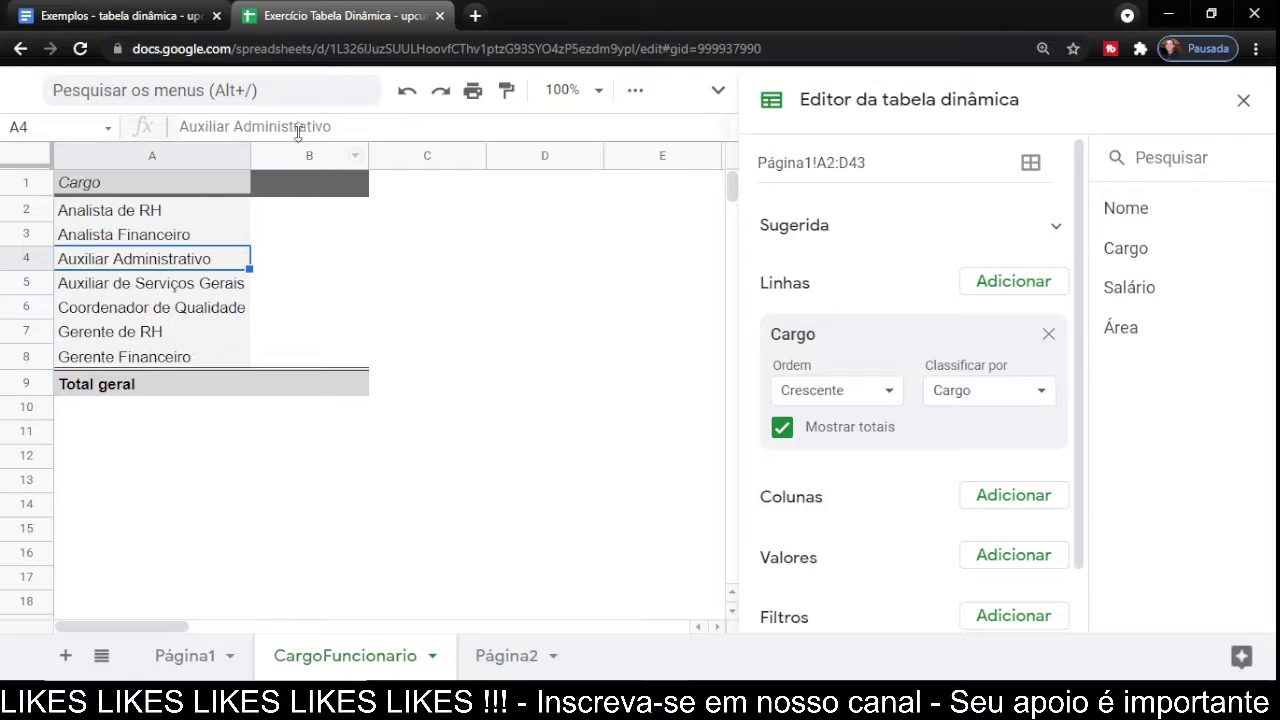
left_click(182, 665)
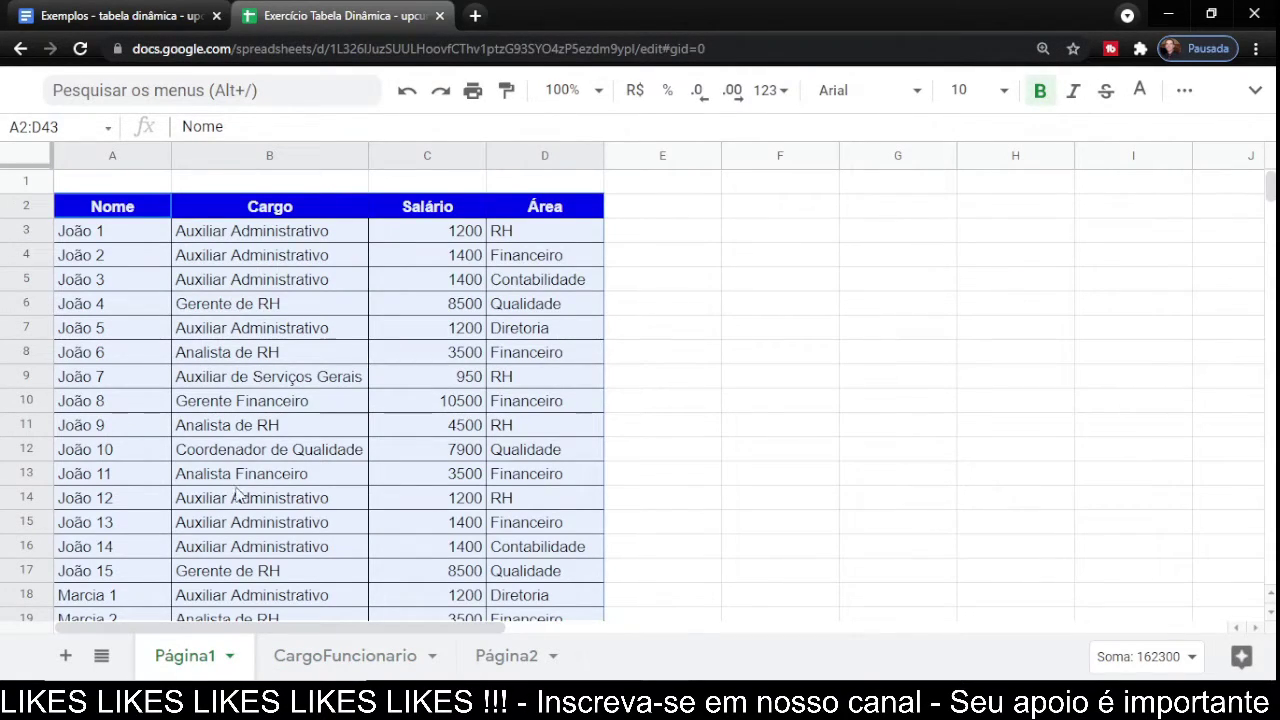
left_click(336, 660)
left_click(144, 16)
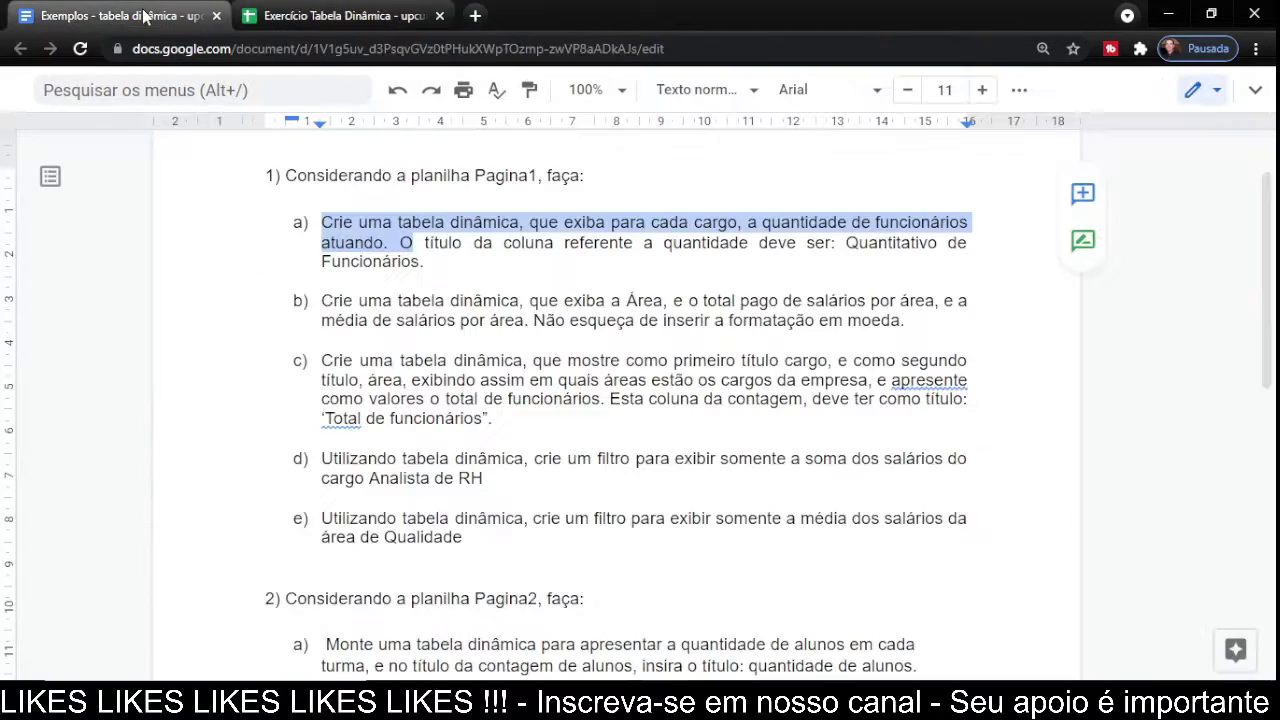
left_click(505, 257)
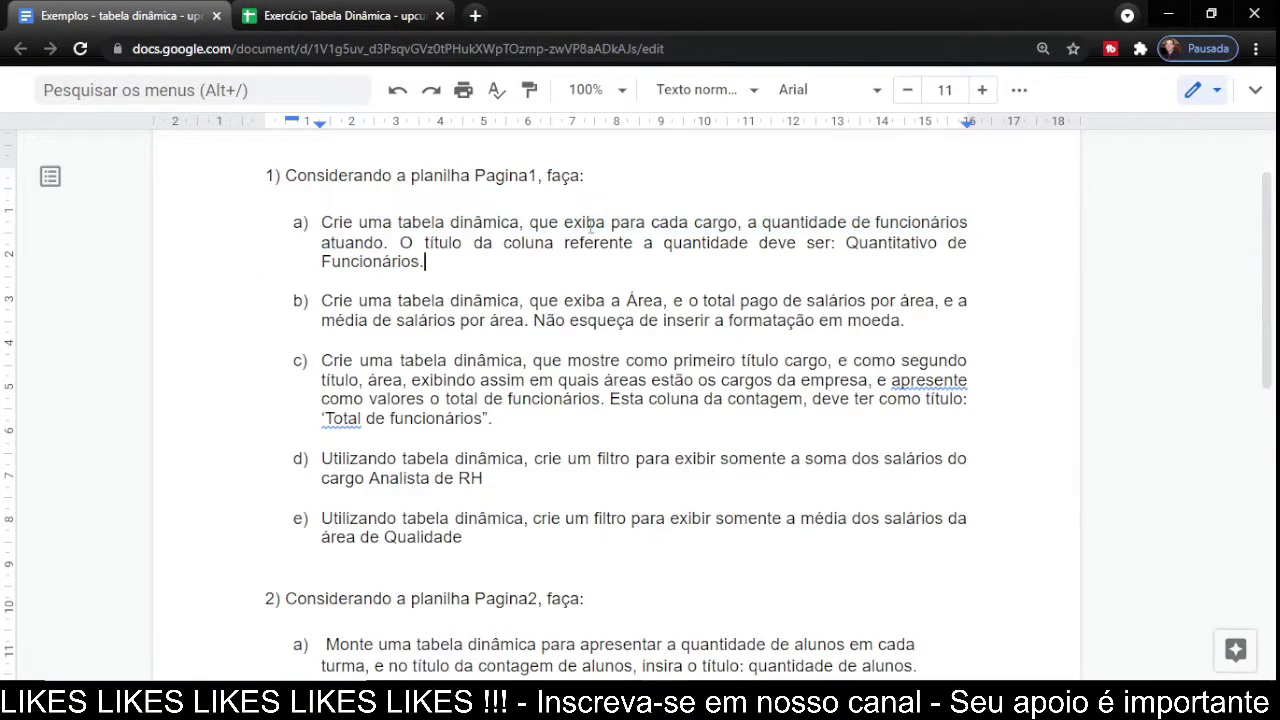
left_click_drag(631, 219, 908, 256)
left_click(309, 15)
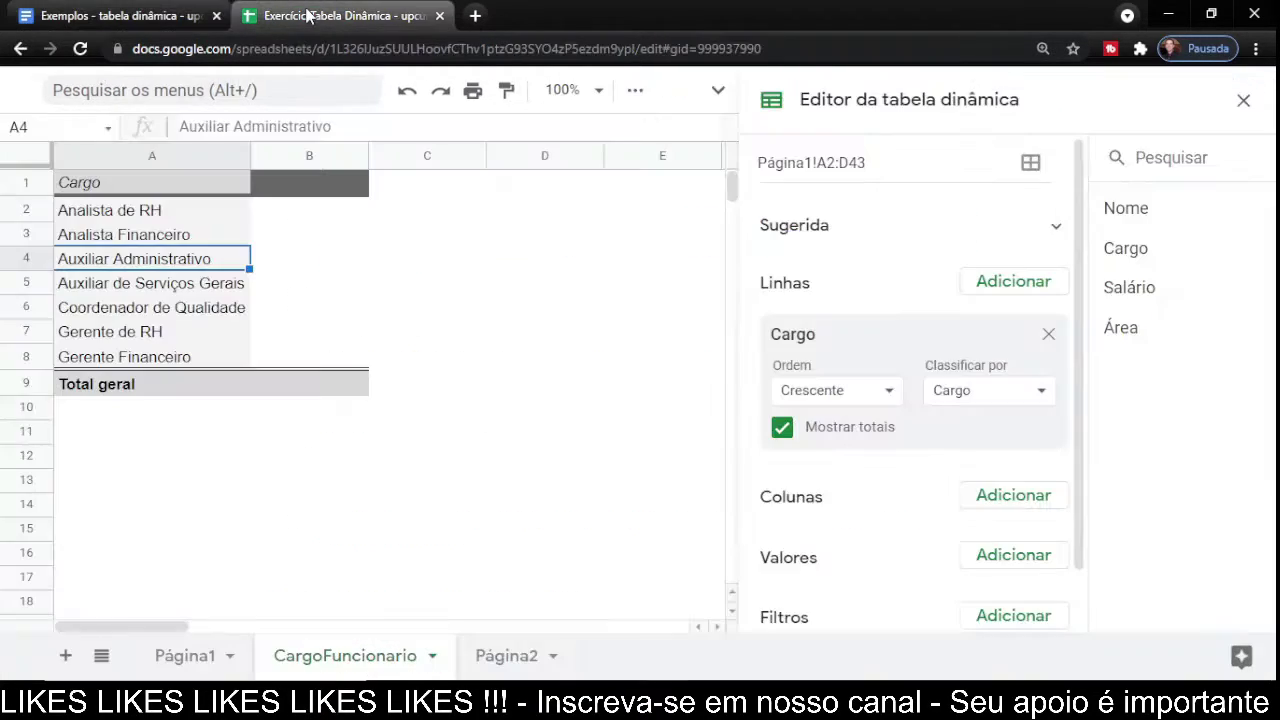
left_click(186, 214)
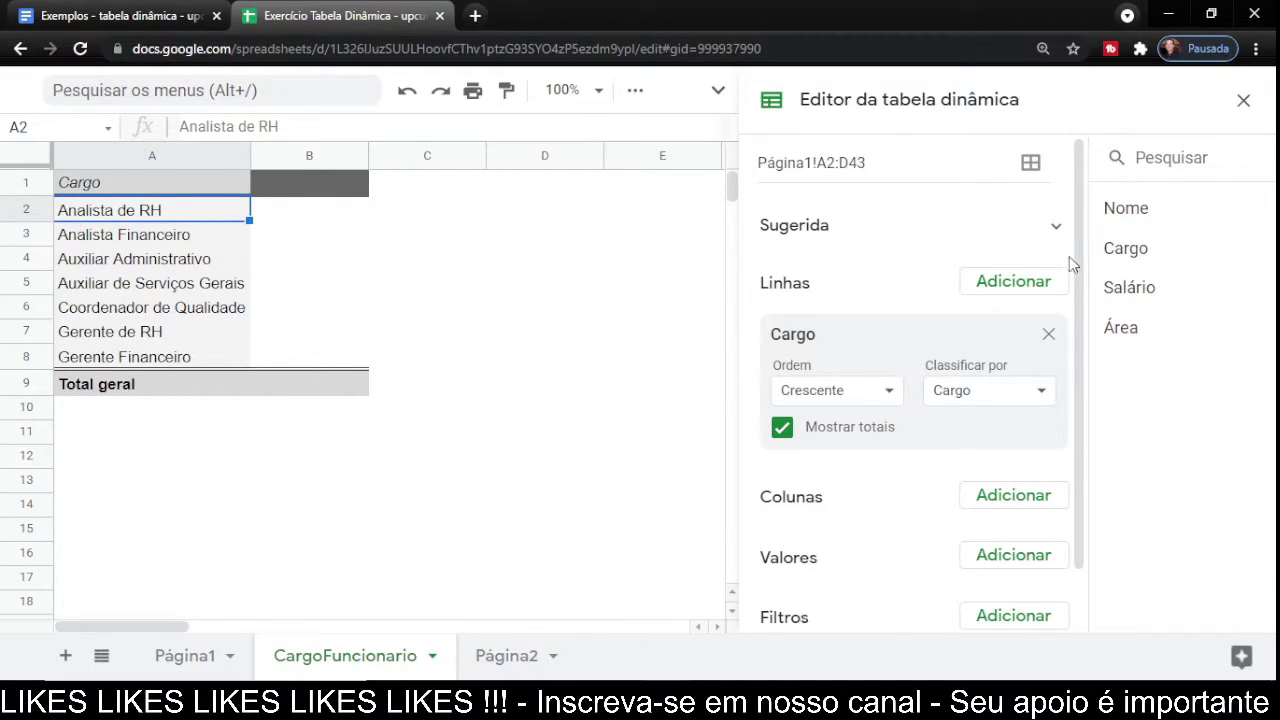
Try Cargo as the pivot table's value field, summarised by COUNTA, and remove it again.
scroll(1072, 300, "down", 2)
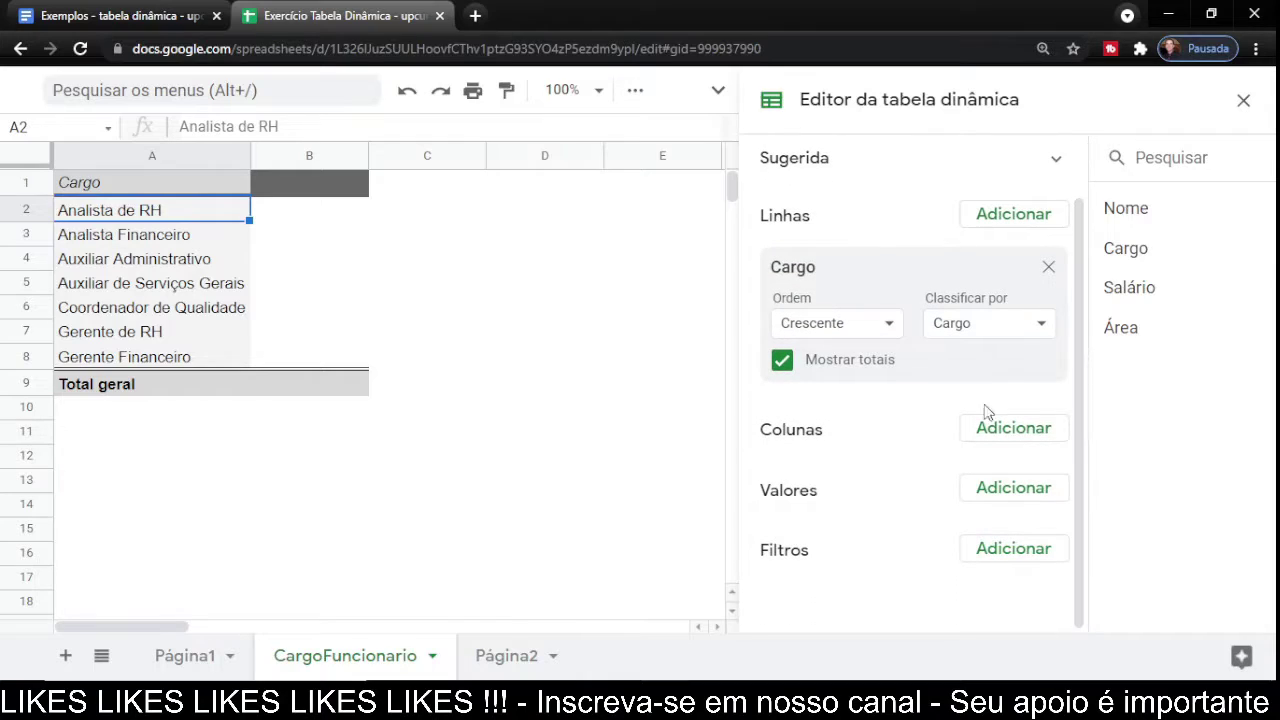
left_click(1016, 490)
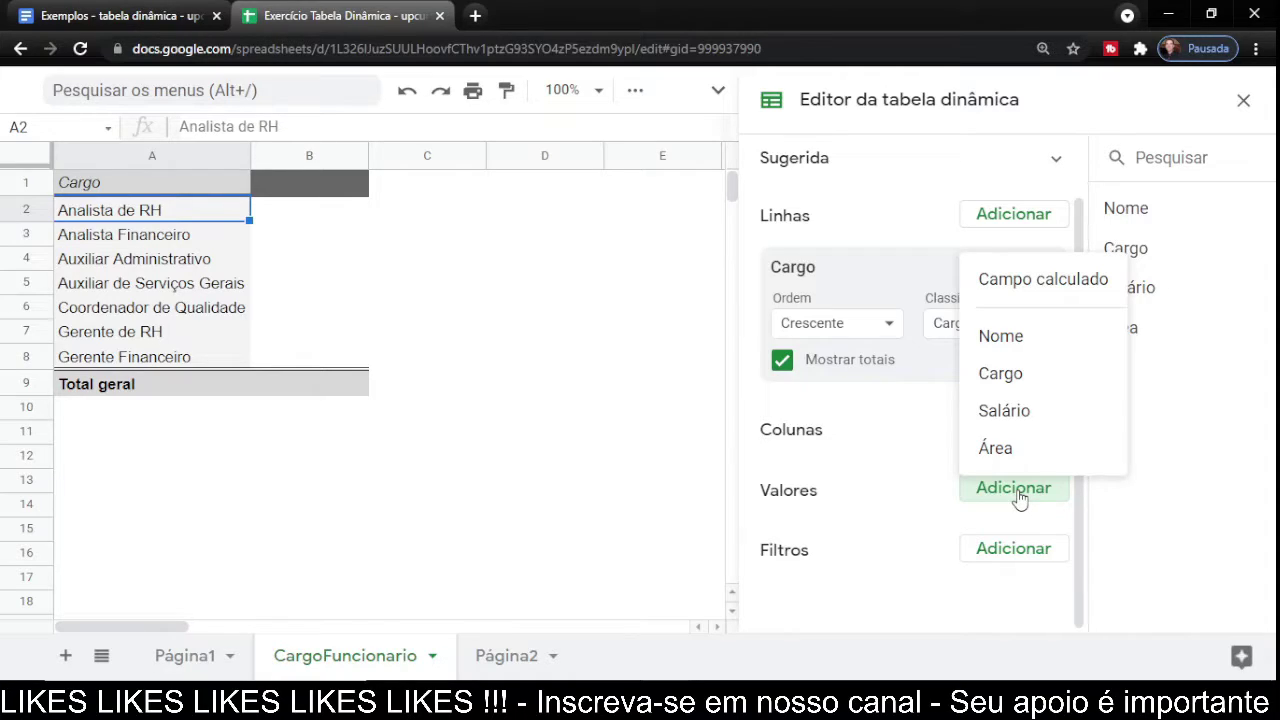
left_click(1020, 379)
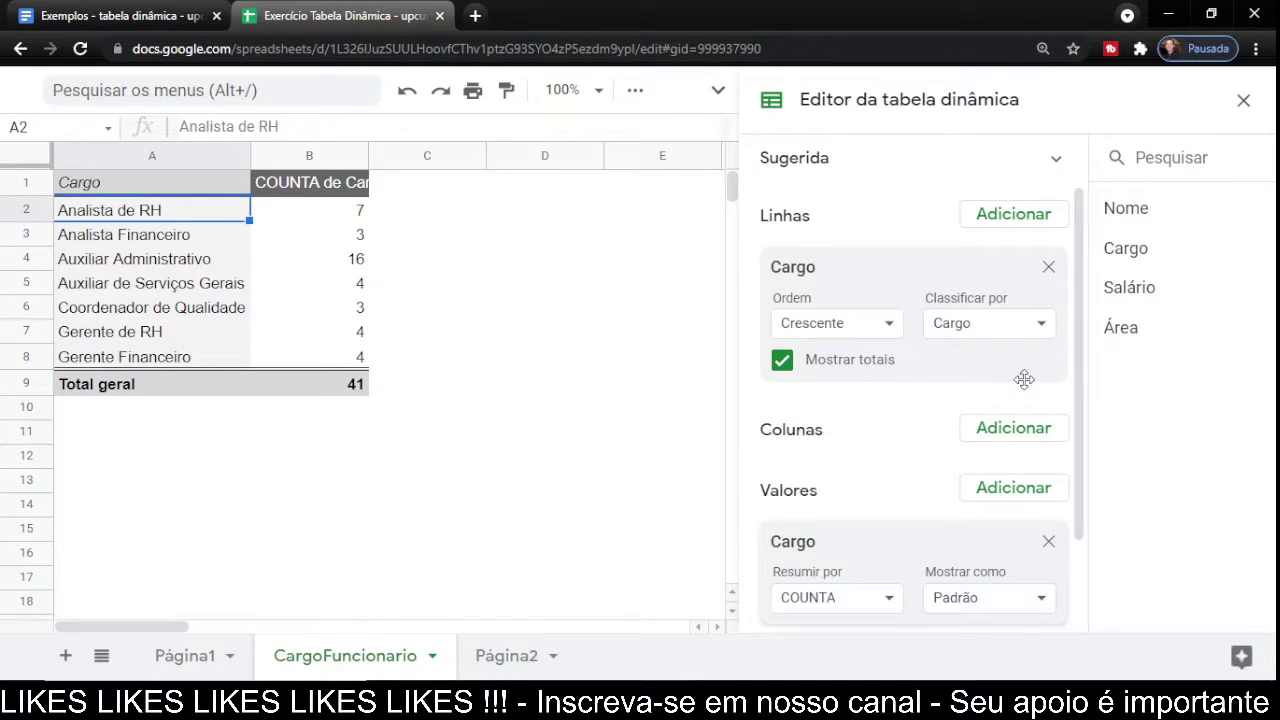
left_click(1048, 543)
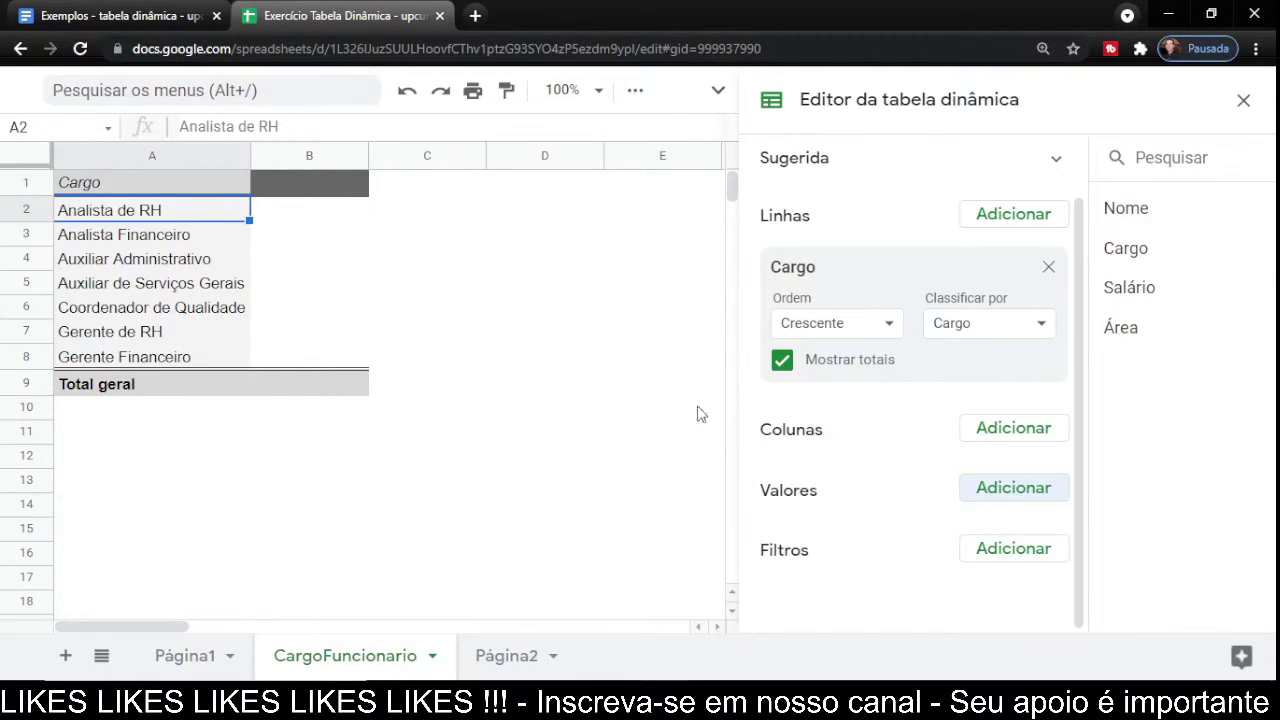
Add Nome as the pivot table's value field, summarised by COUNTA, to count the employees in each Cargo.
left_click(1013, 489)
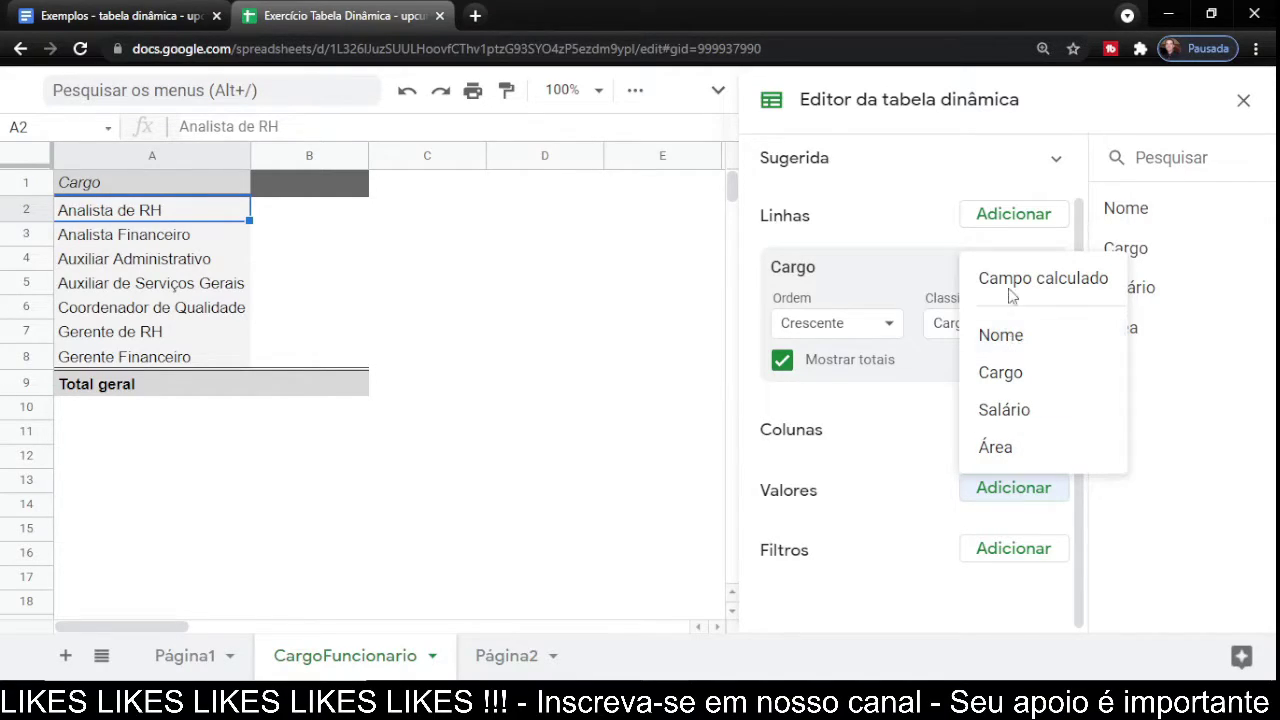
left_click(1010, 342)
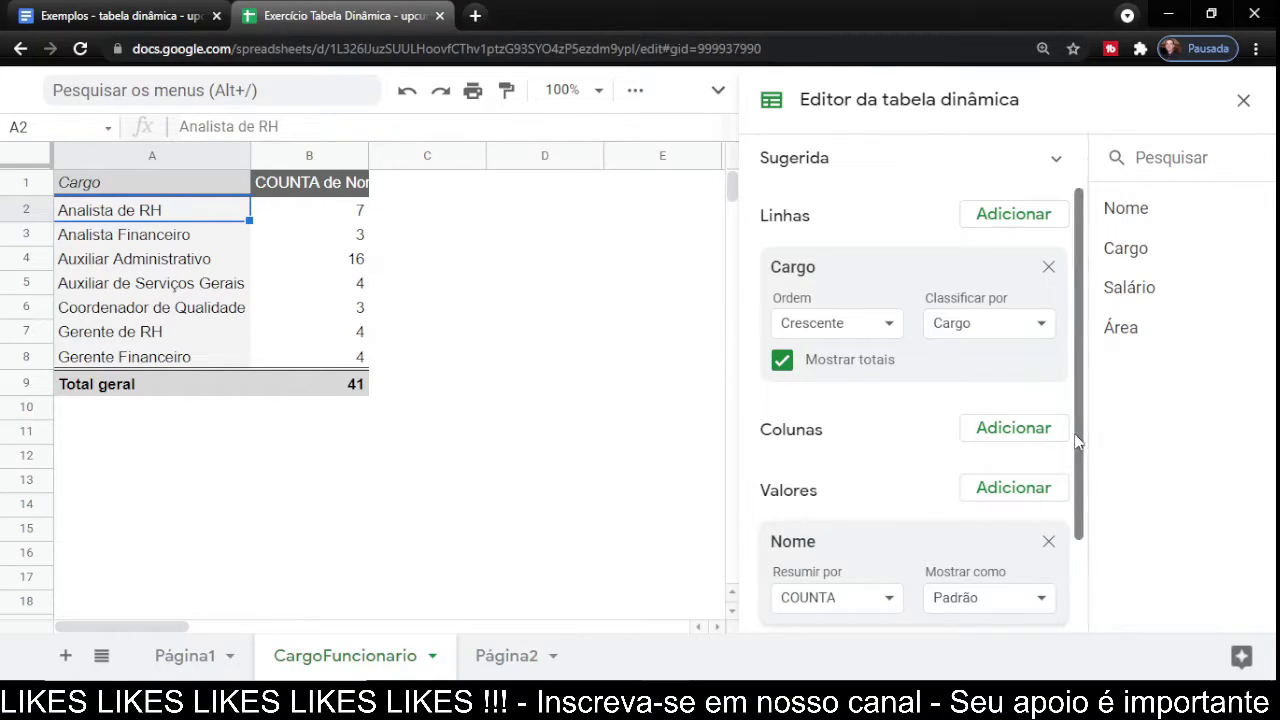
Add Cargo as a second value field of the pivot table, summarised by COUNTA, alongside Nome.
left_click_drag(1078, 443, 1079, 488)
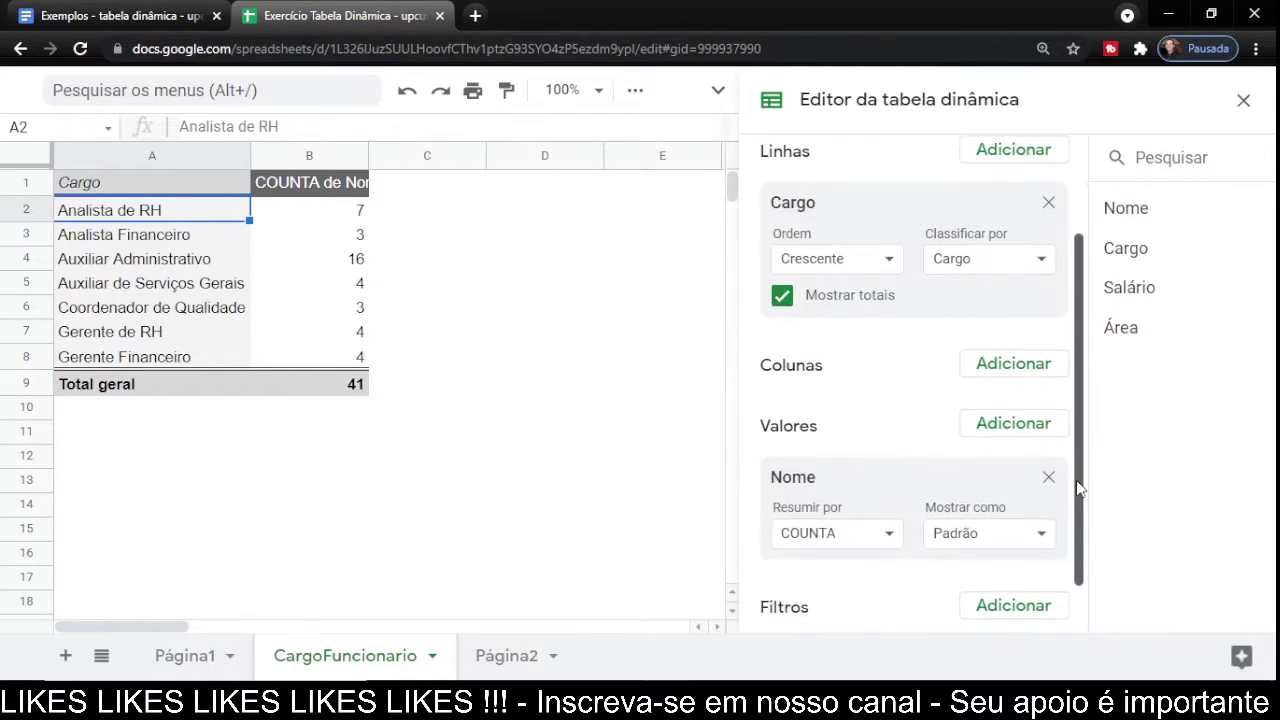
left_click(1023, 428)
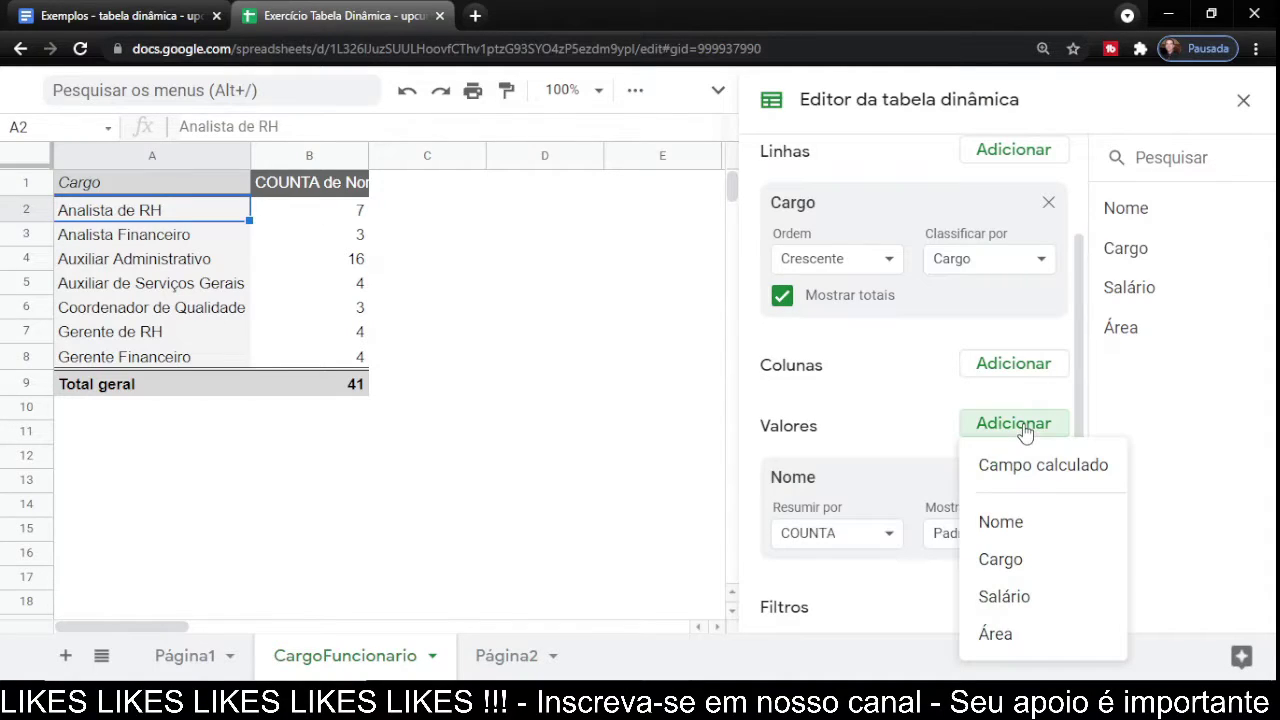
left_click(1008, 560)
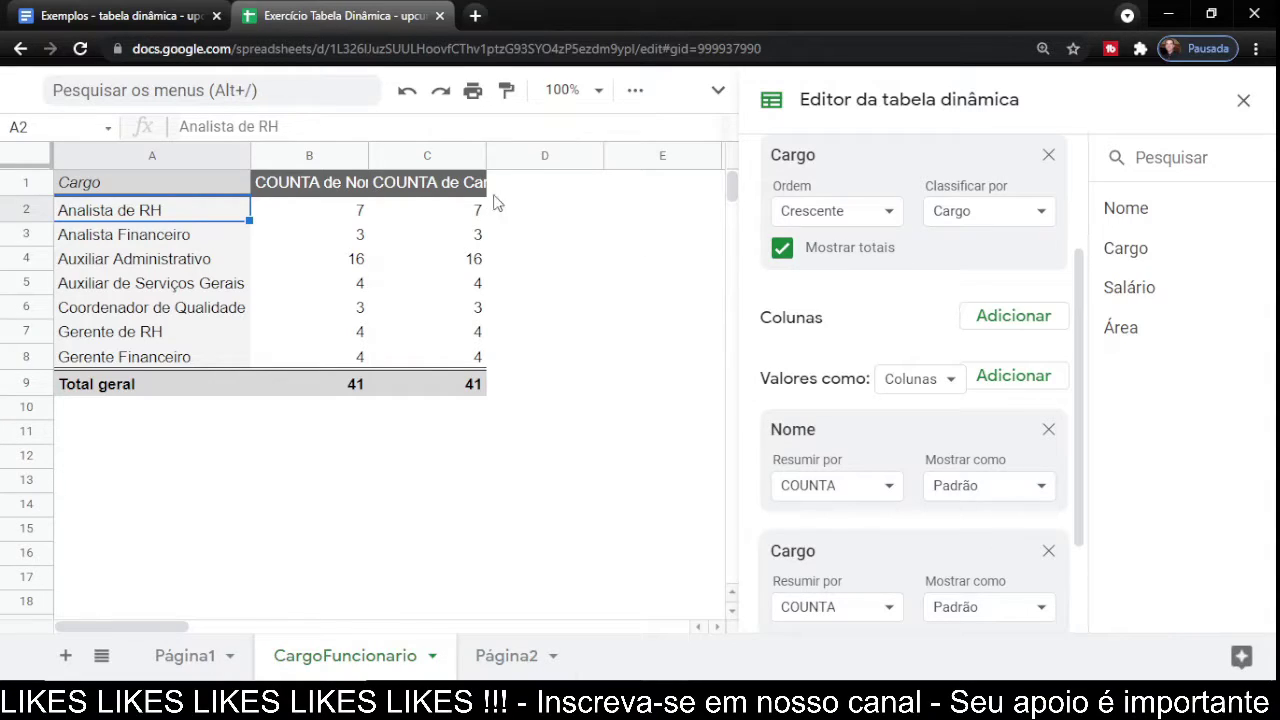
Widen columns B and C so the COUNTA de Nome and COUNTA de Cargo headers fit.
left_click(338, 222)
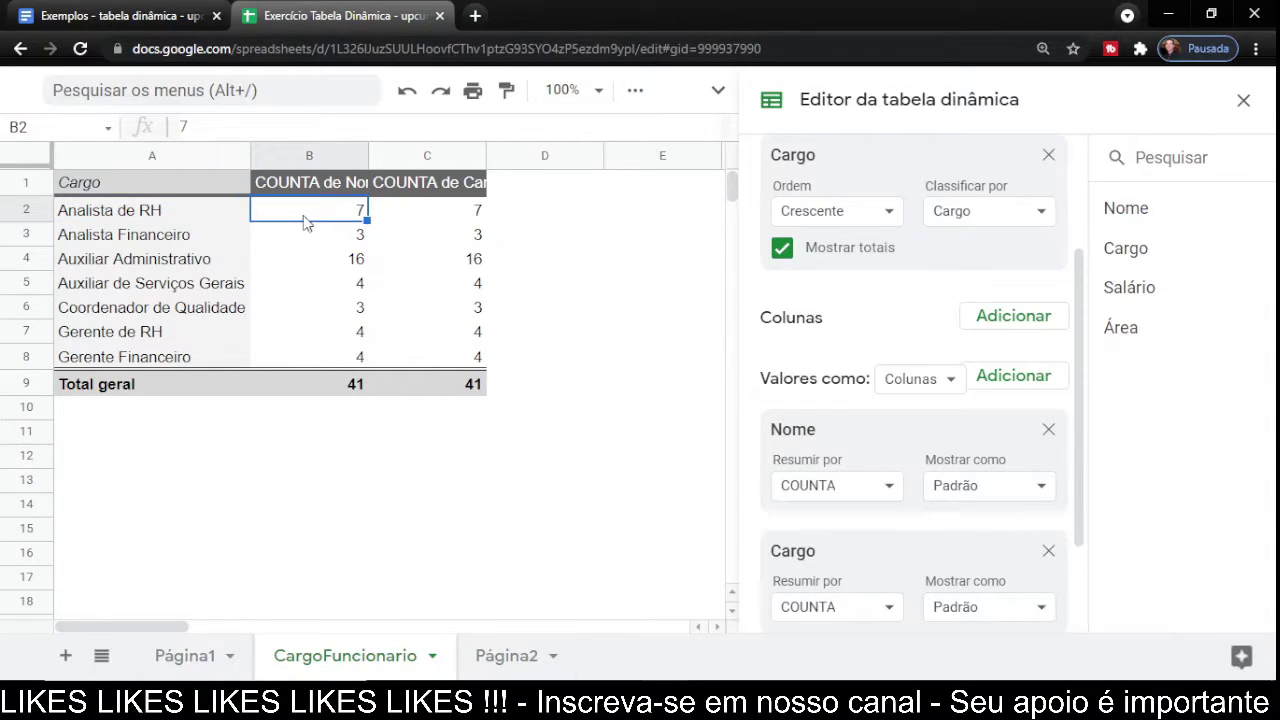
left_click(340, 238)
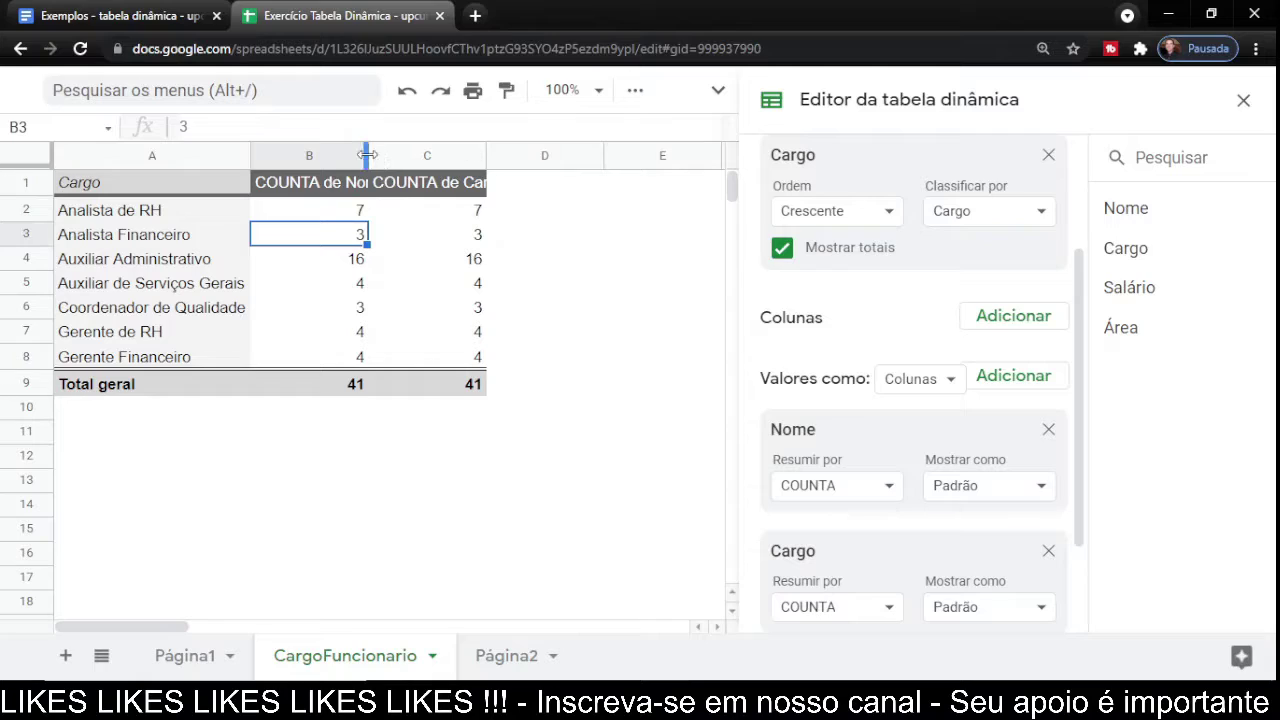
left_click_drag(368, 151, 414, 151)
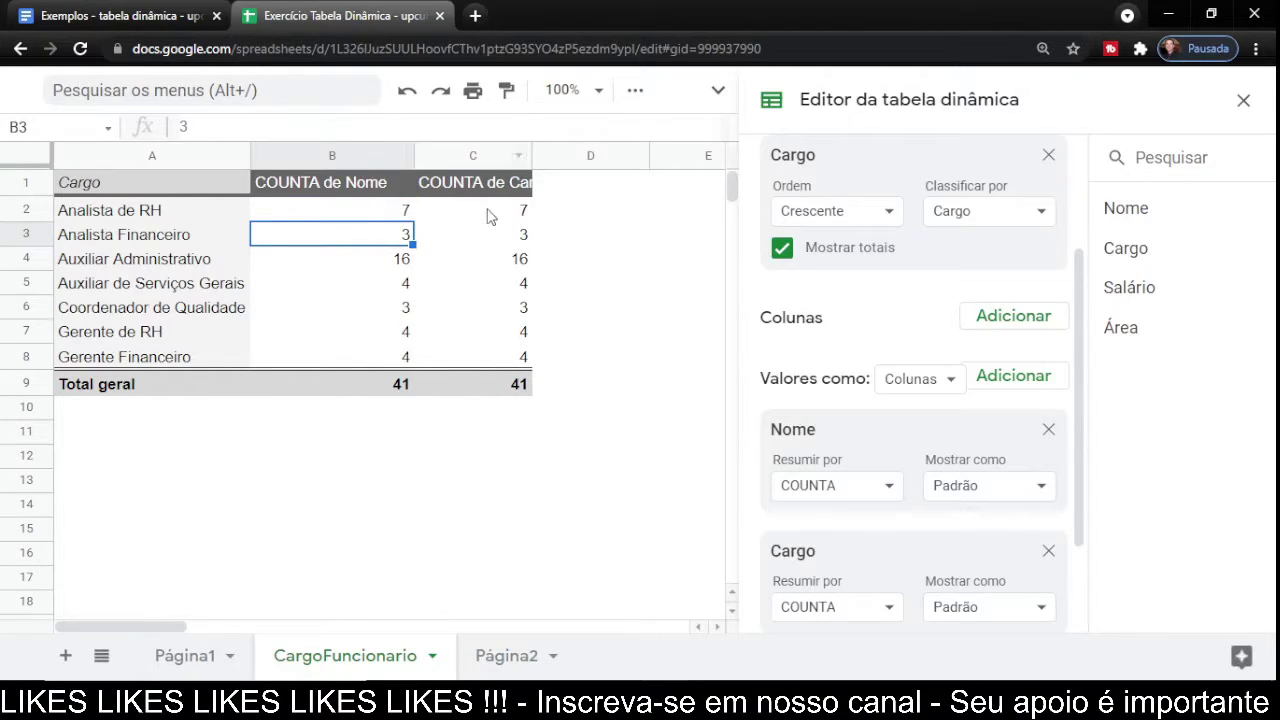
left_click(491, 238)
left_click_drag(532, 151, 566, 151)
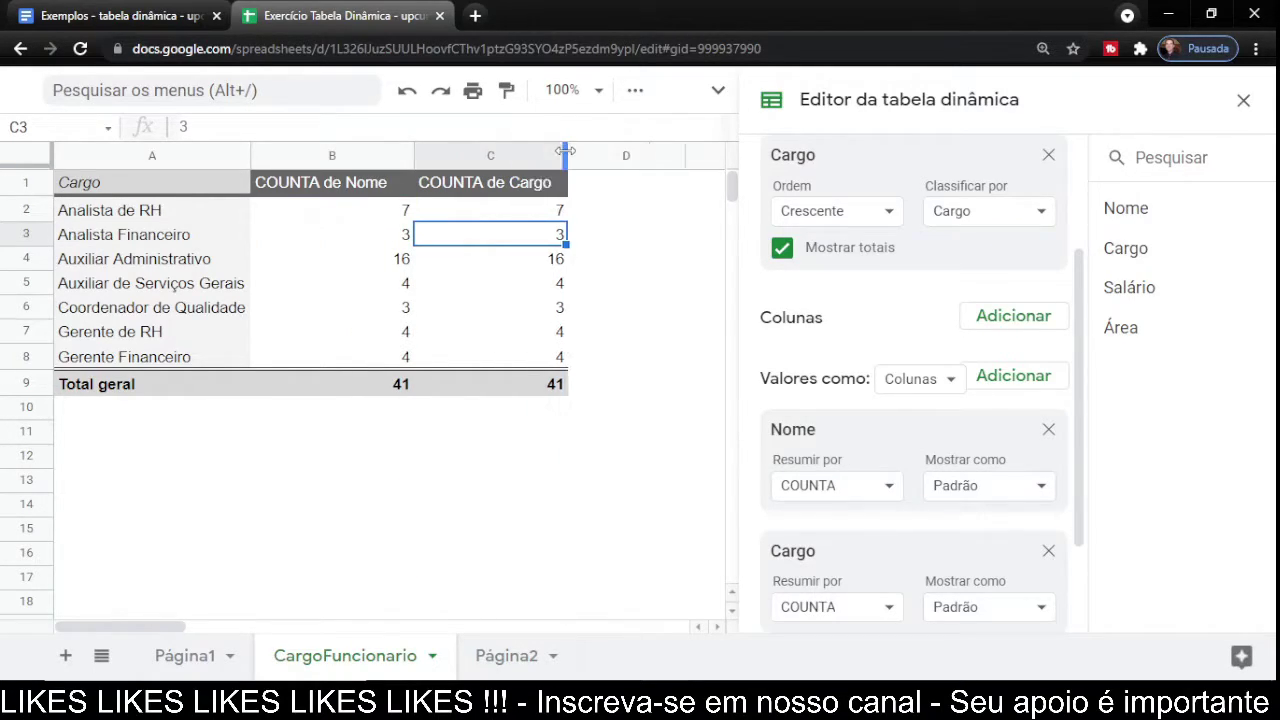
Remove Cargo from the pivot table's value fields, keeping only the count of Nome.
left_click(137, 240)
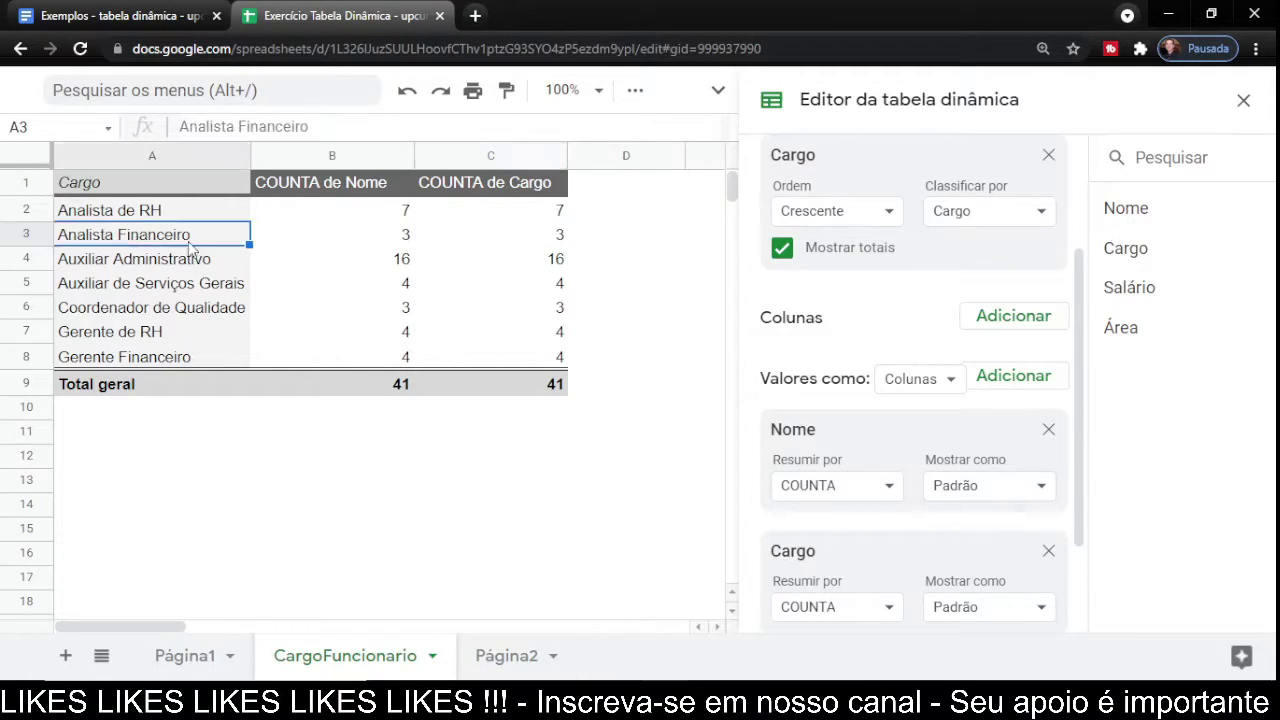
left_click(144, 214)
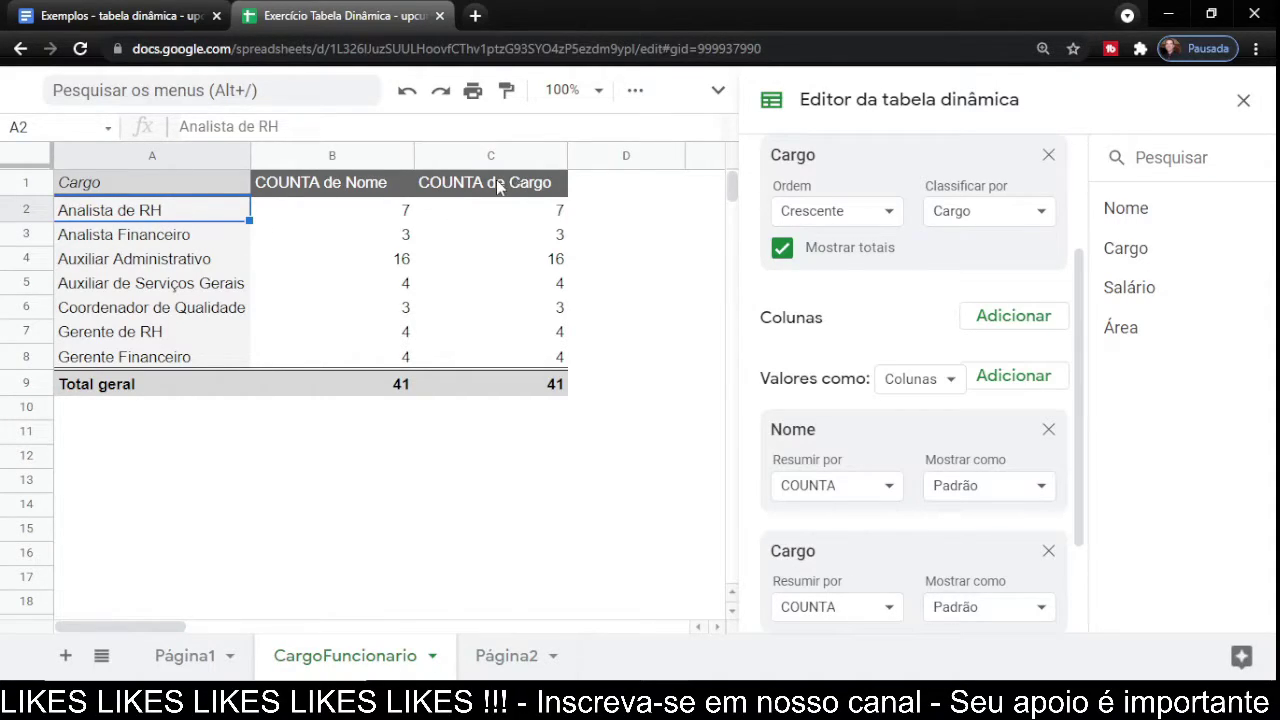
left_click(1048, 552)
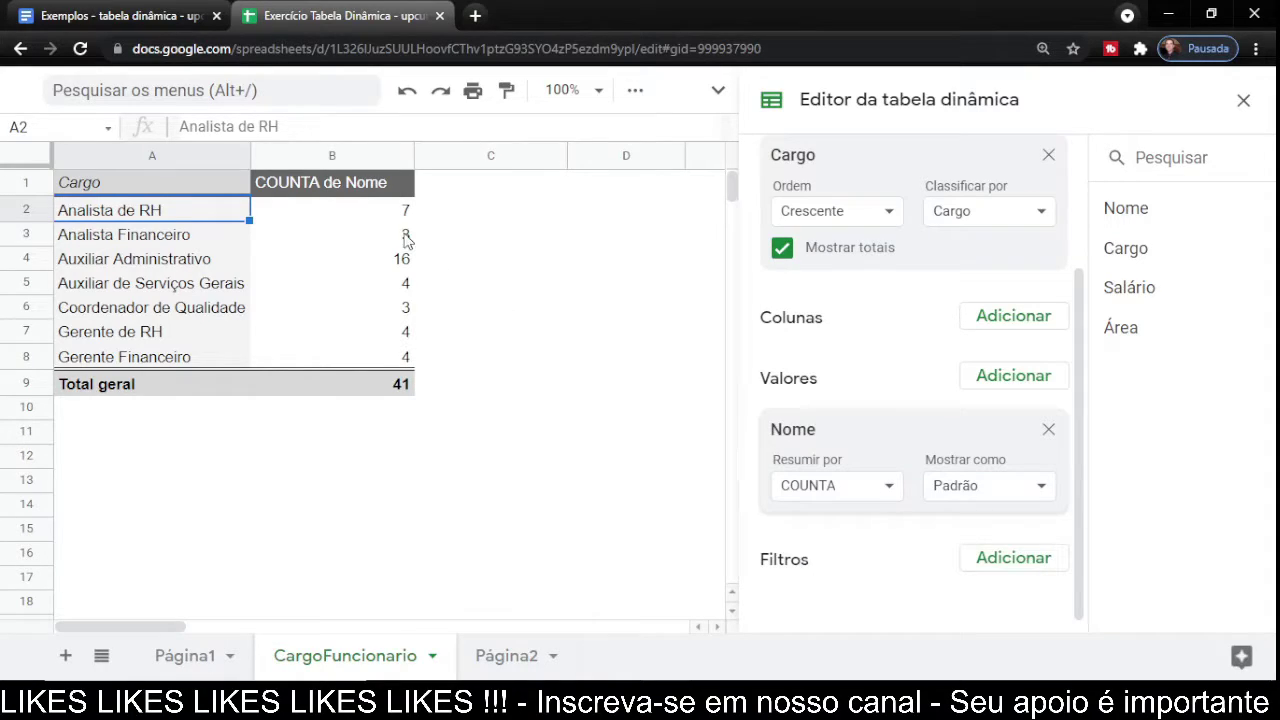
Review the functions offered under Resumir por and the options under Mostrar como for the Nome value field.
left_click(316, 222)
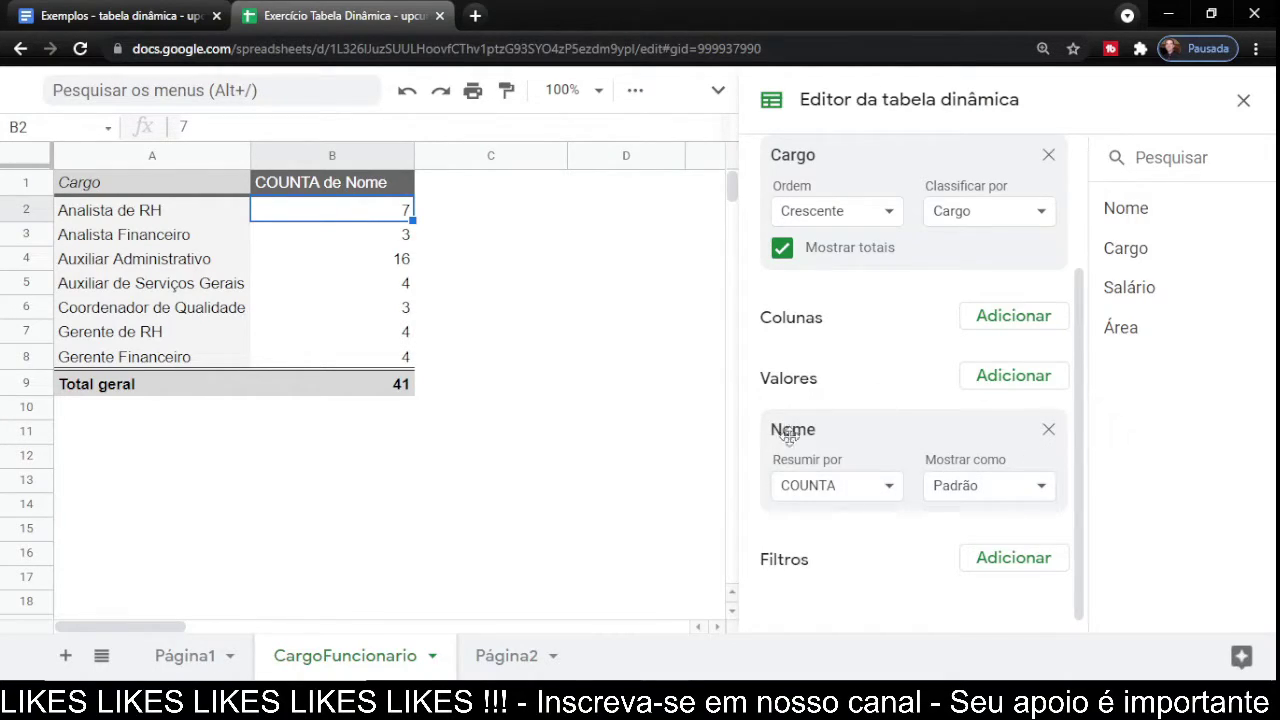
left_click(887, 492)
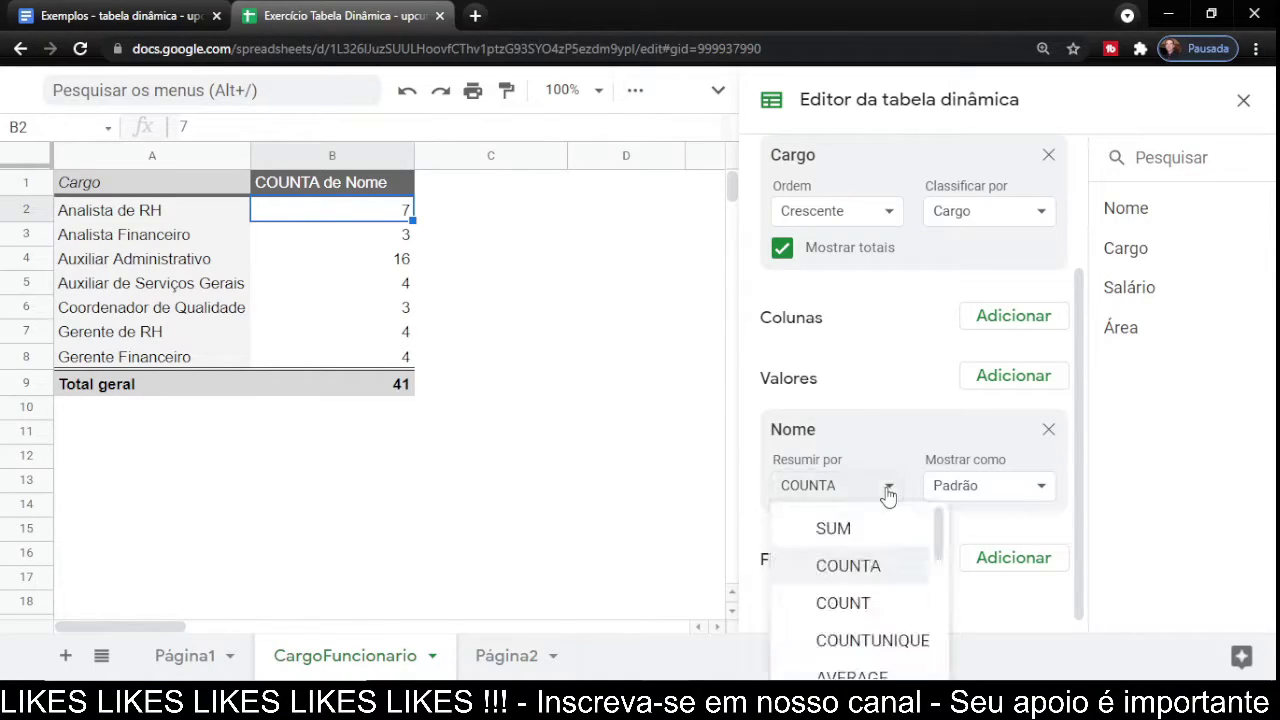
left_click(1080, 365)
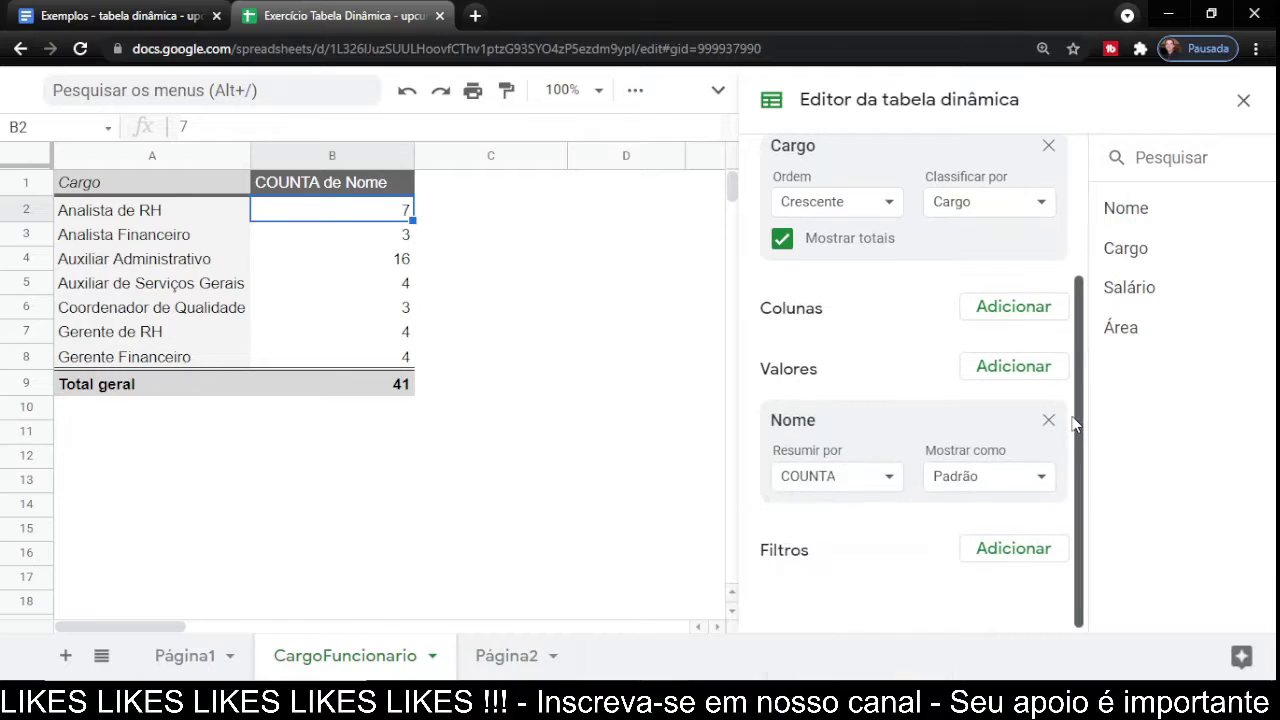
left_click(890, 480)
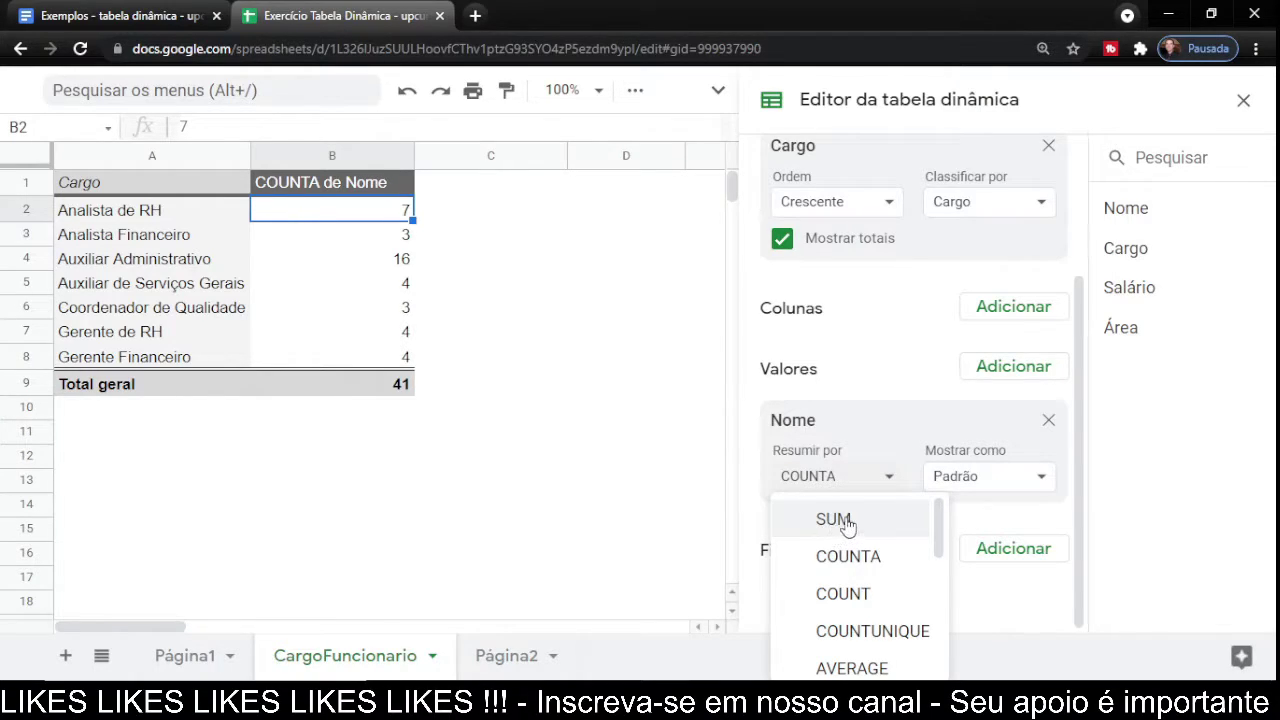
left_click_drag(940, 530, 938, 563)
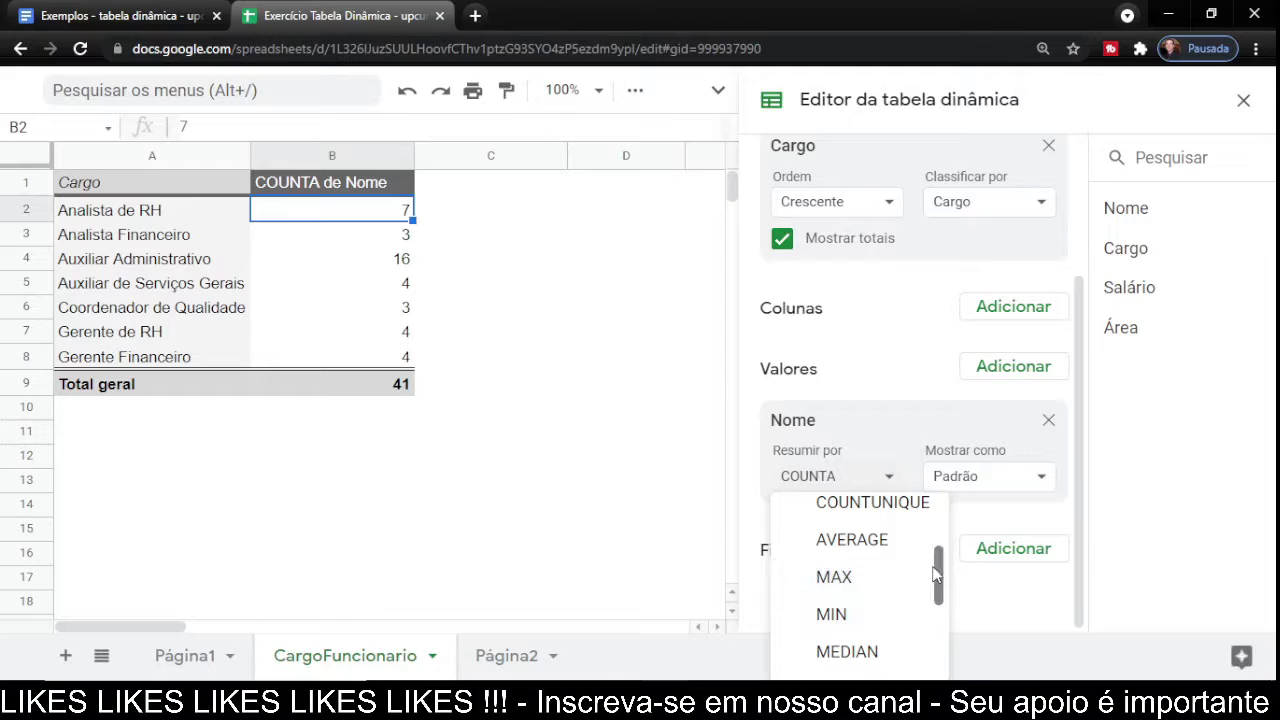
scroll(937, 580, "down", 2)
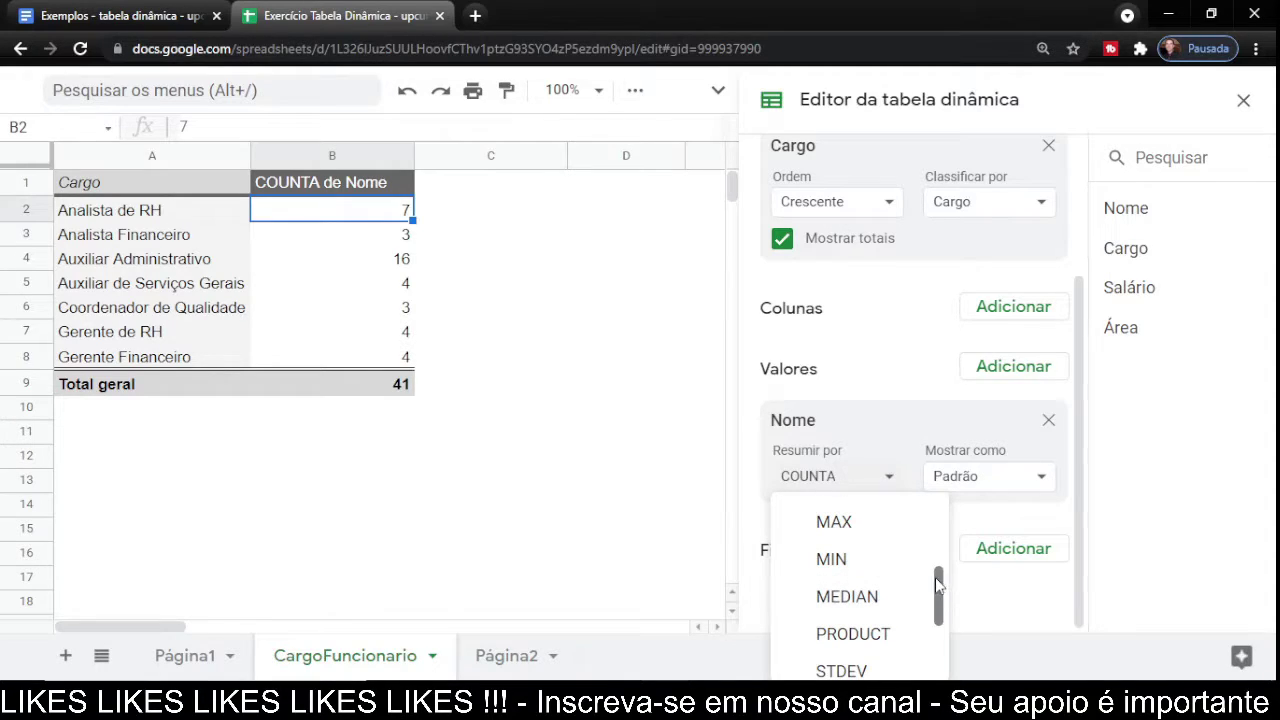
scroll(937, 583, "down", 2)
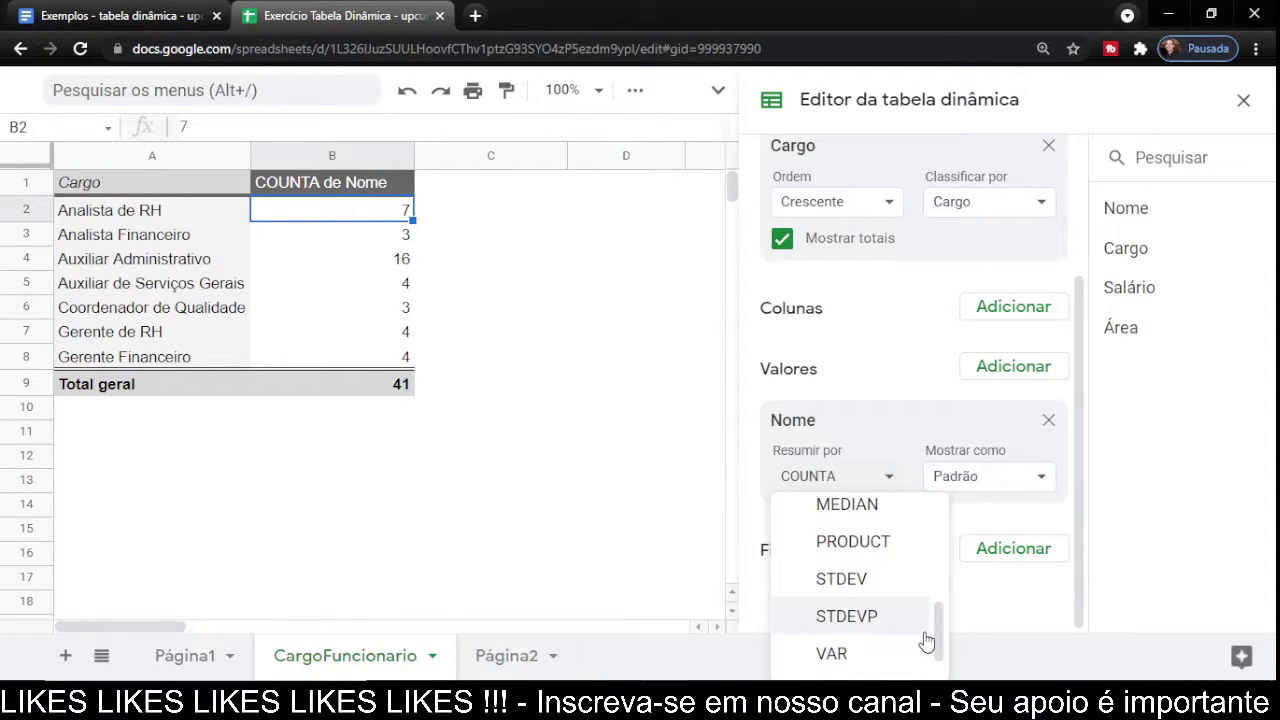
left_click_drag(937, 634, 935, 525)
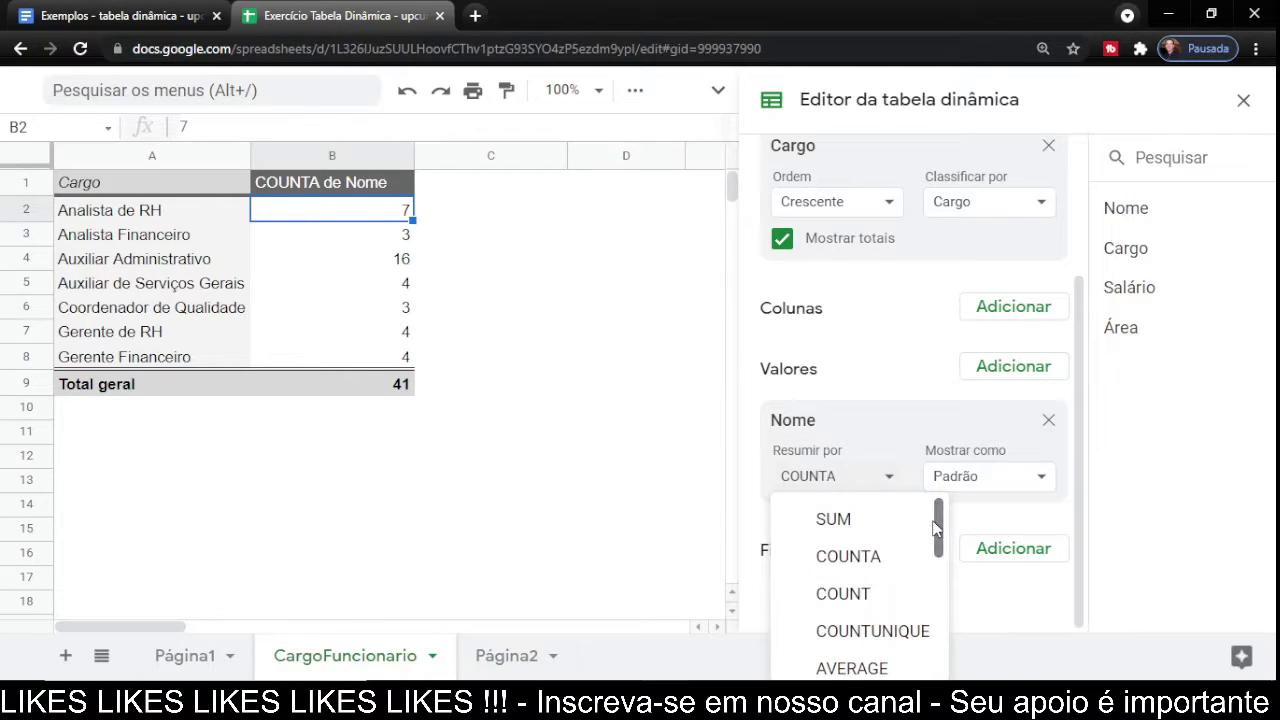
left_click(884, 428)
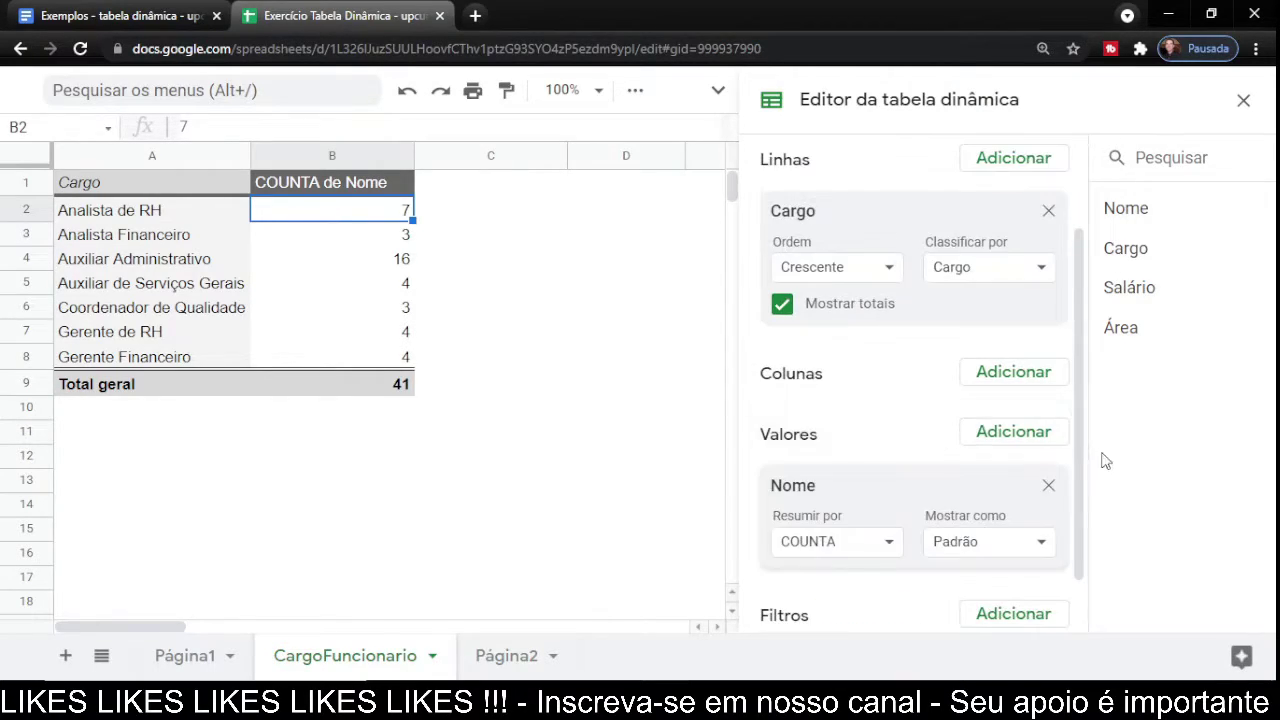
left_click(1041, 543)
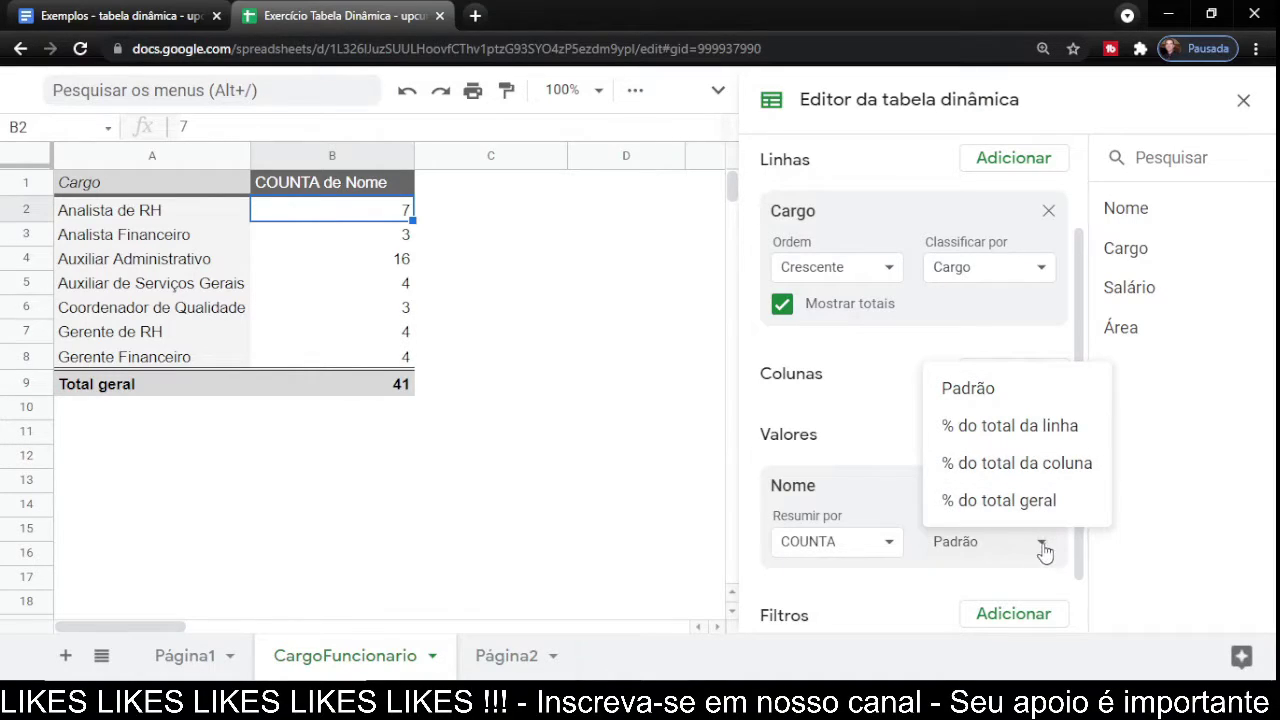
left_click(1044, 551)
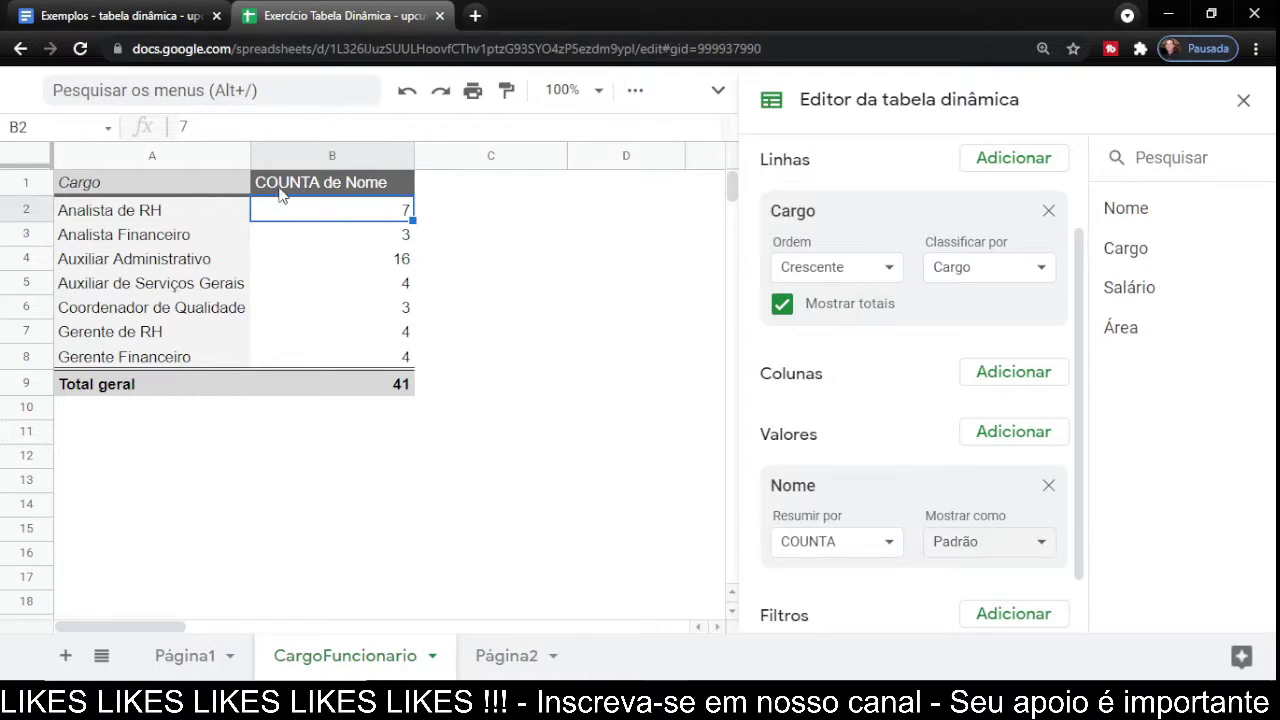
Copy the required column title "Quantitativo de Funcionários." from item 1a of the exercise document for header B1.
left_click(318, 186)
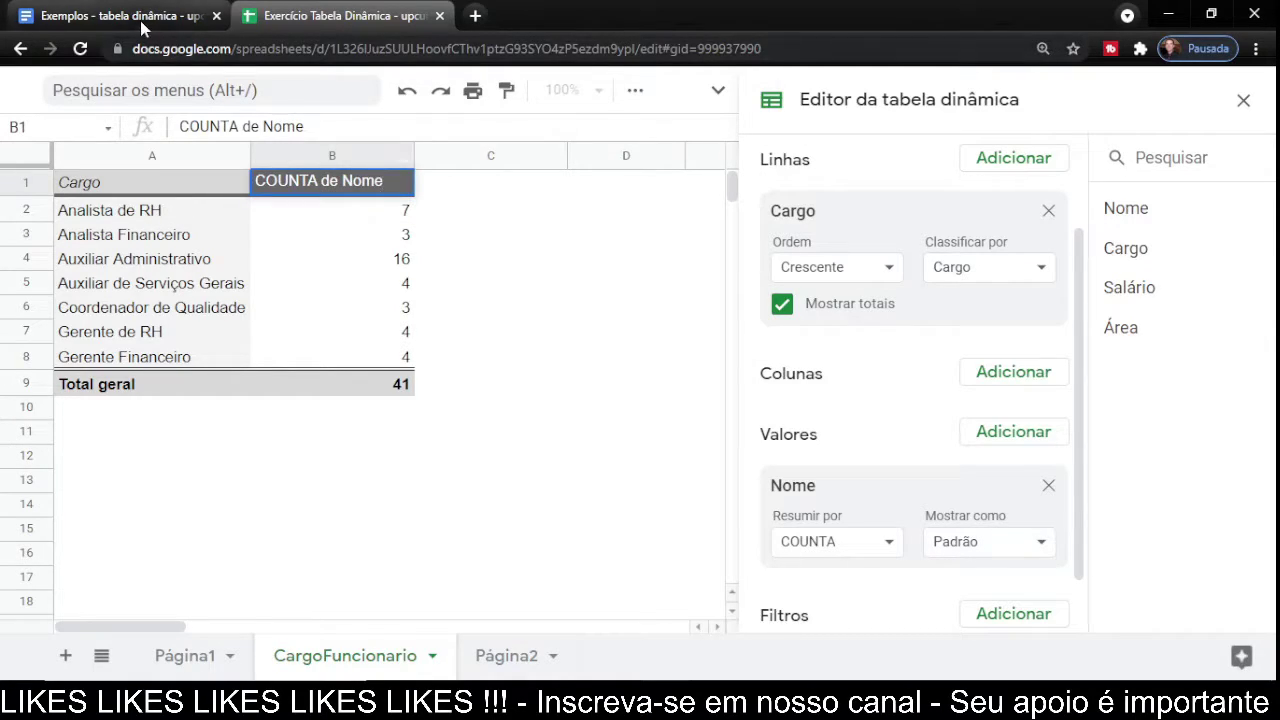
left_click(140, 16)
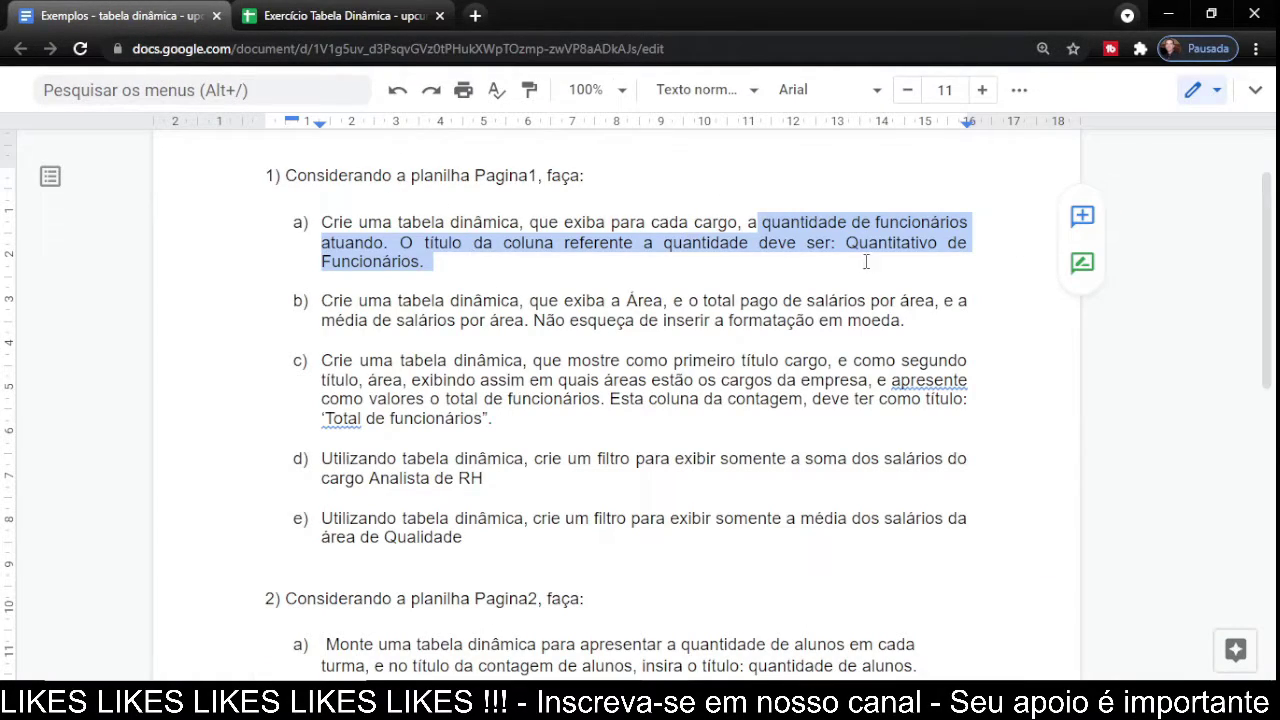
left_click(345, 16)
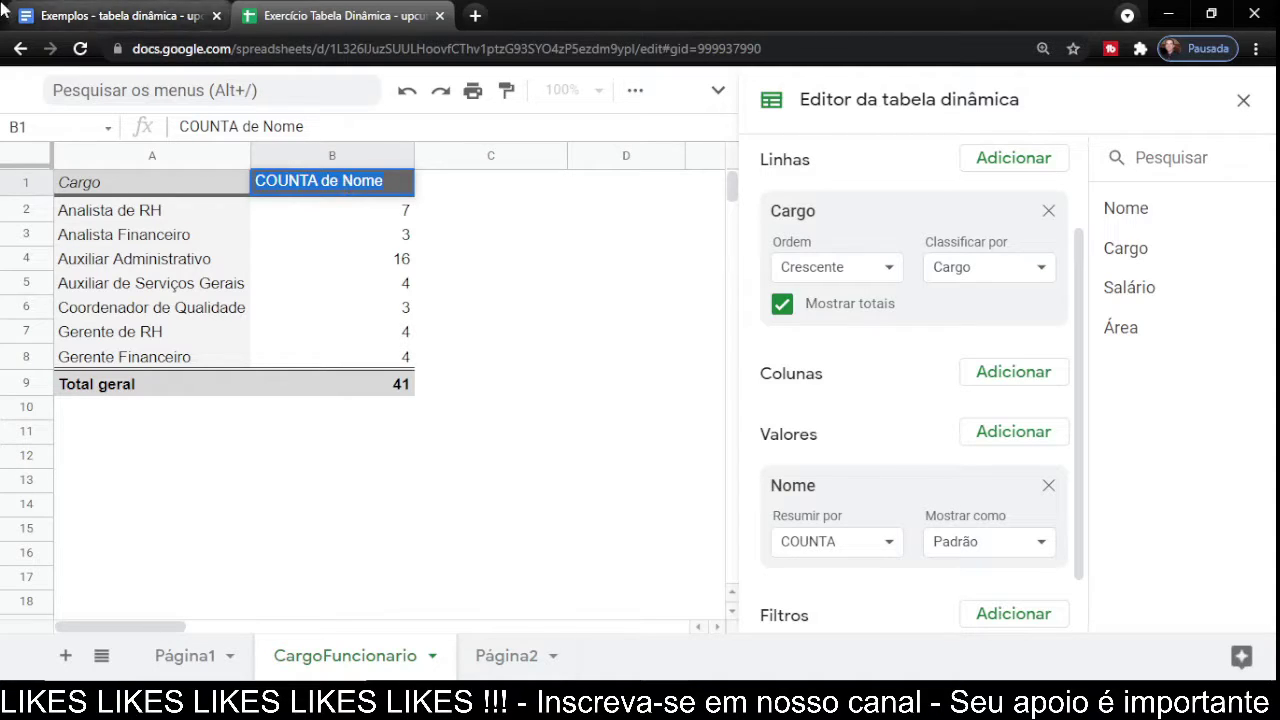
left_click(75, 18)
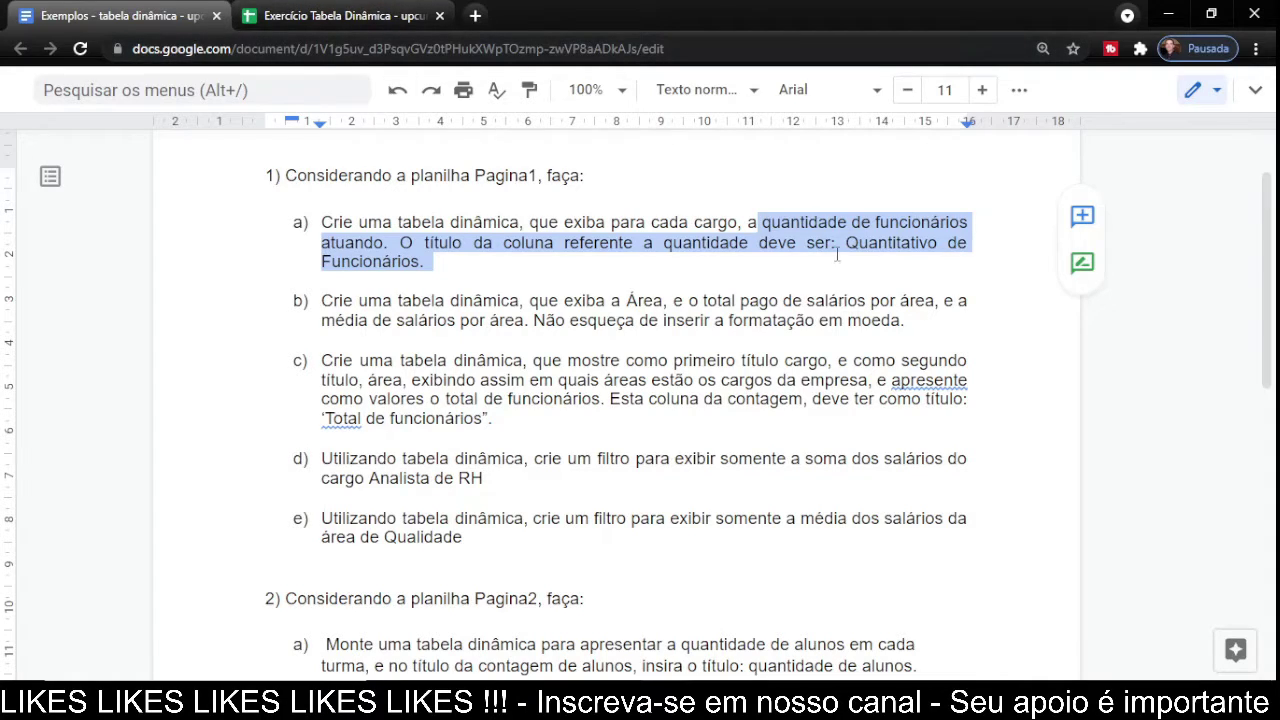
left_click_drag(845, 243, 875, 272)
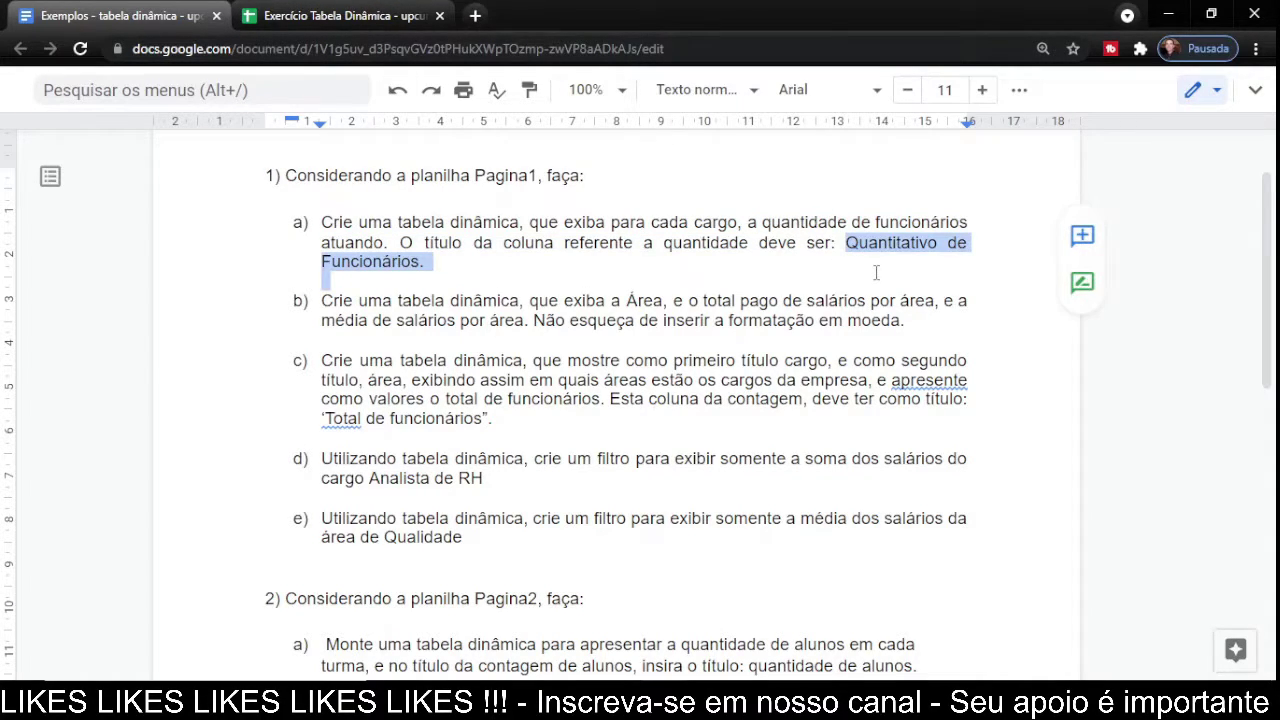
key("ctrl+c")
Replace the header in B1 with "Quantitativo de Funcionários." in the spreadsheet and widen column B to fit it.
left_click(300, 15)
key("Return")
key("ctrl+v")
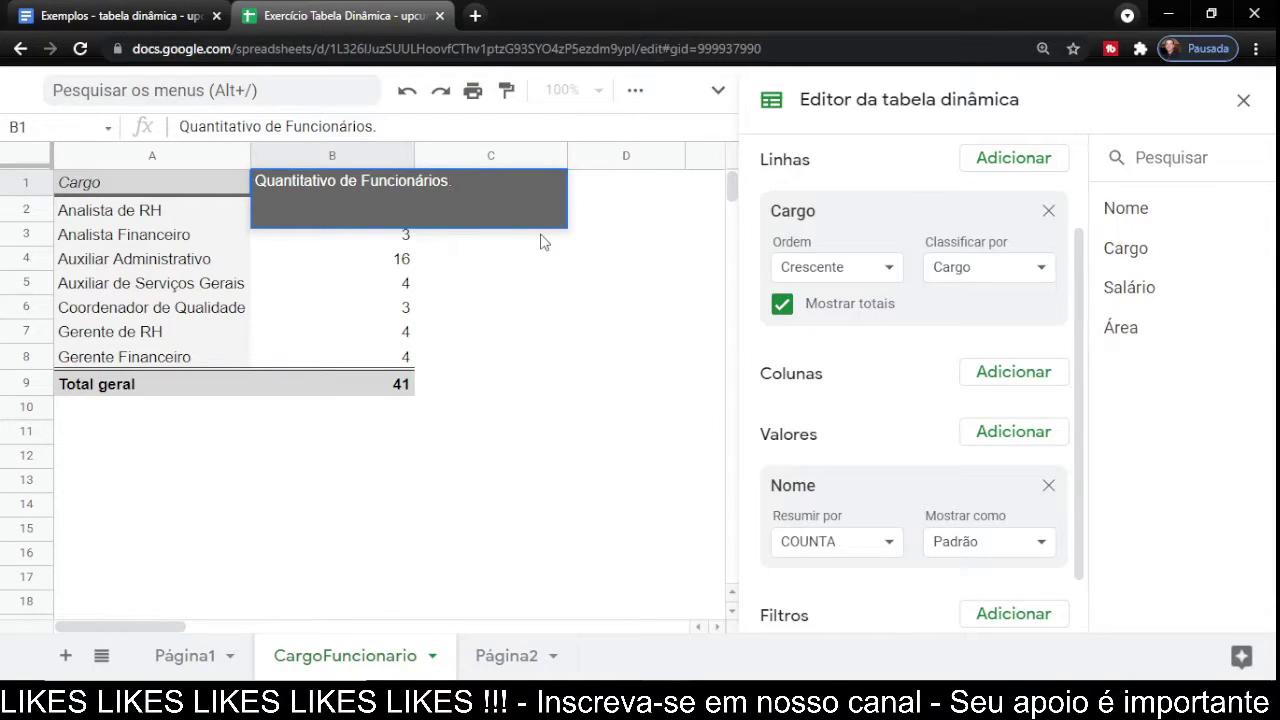
key("Return")
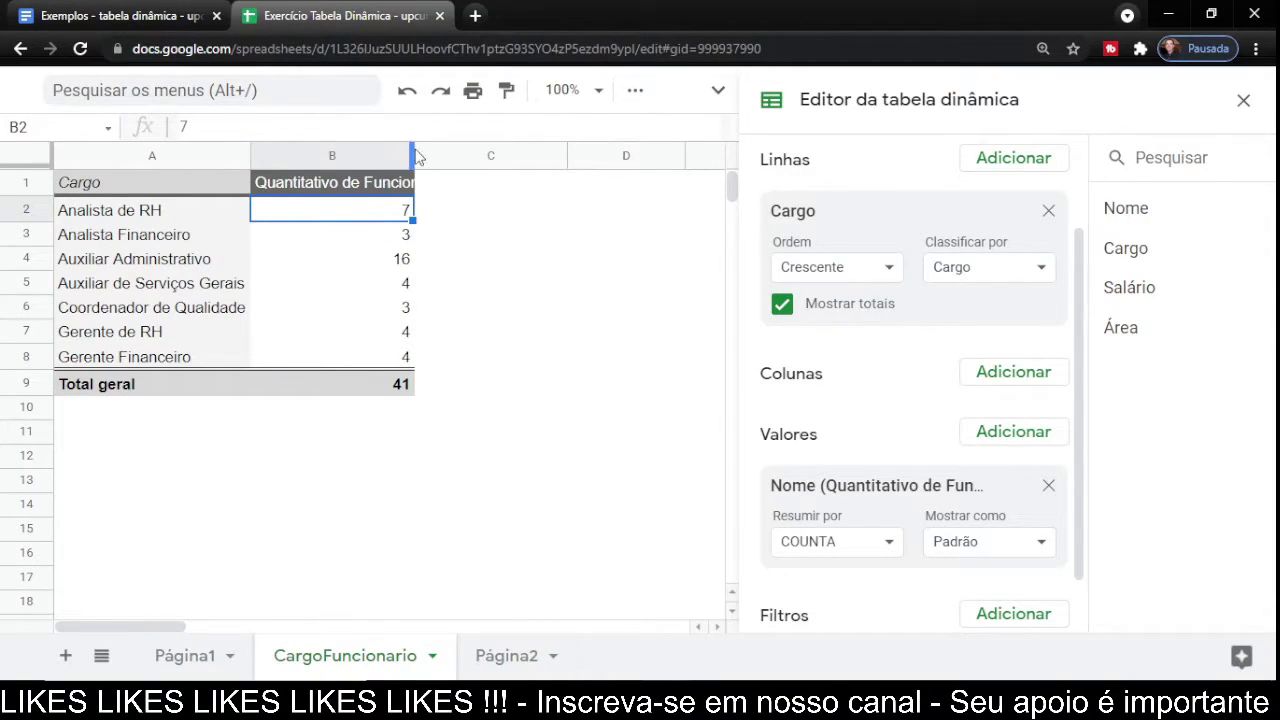
left_click_drag(412, 149, 482, 151)
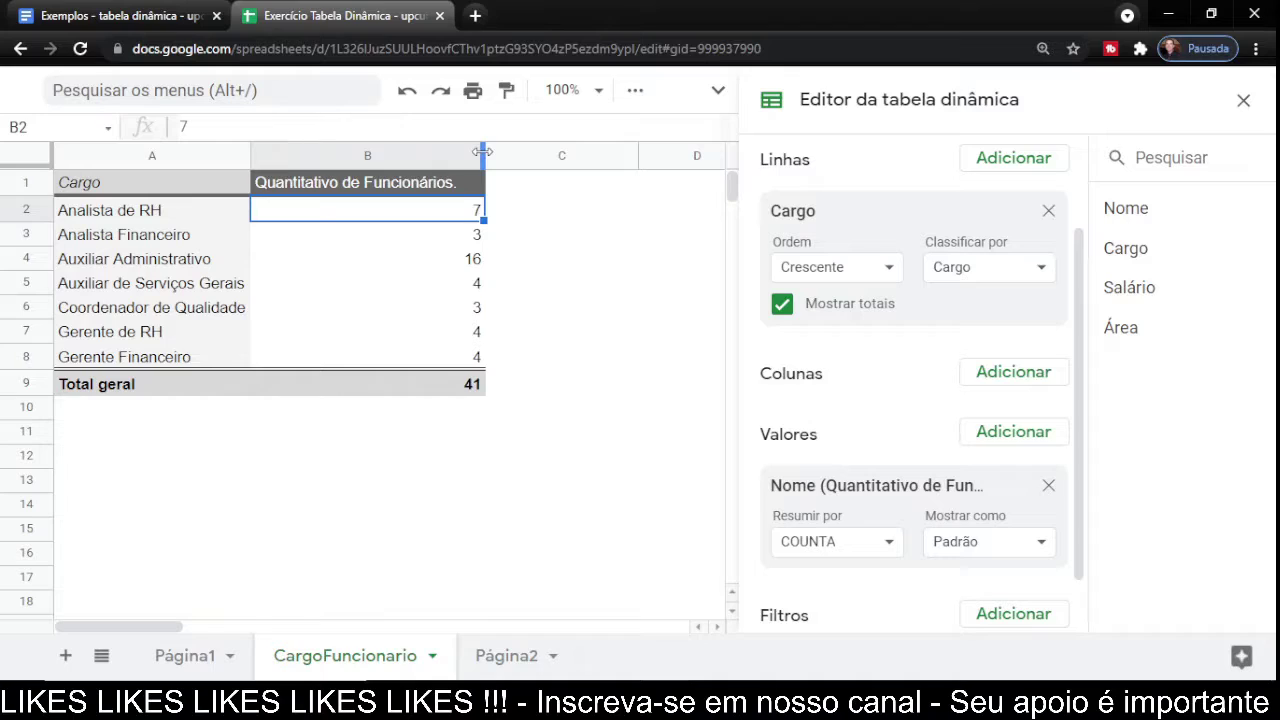
Select the pivot table range A1:B8, leaving out the Total geral row, and close the pivot table editor.
left_click(1246, 106)
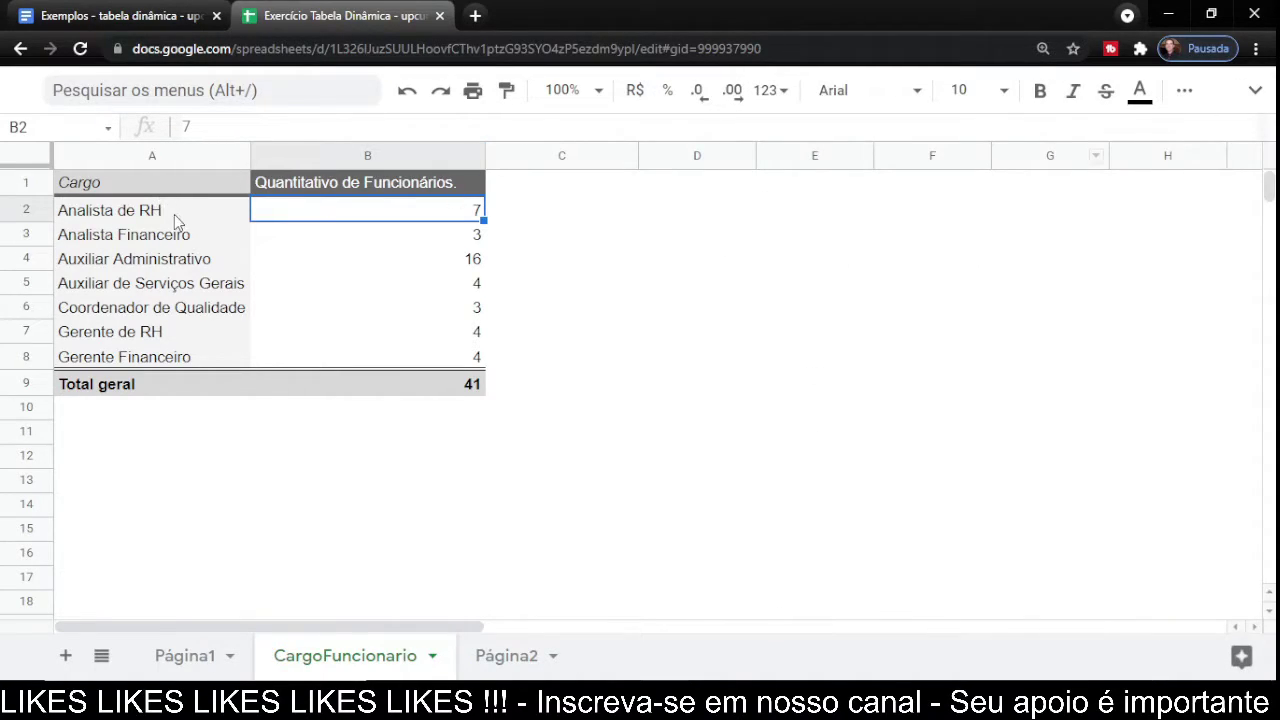
left_click_drag(168, 190, 476, 364)
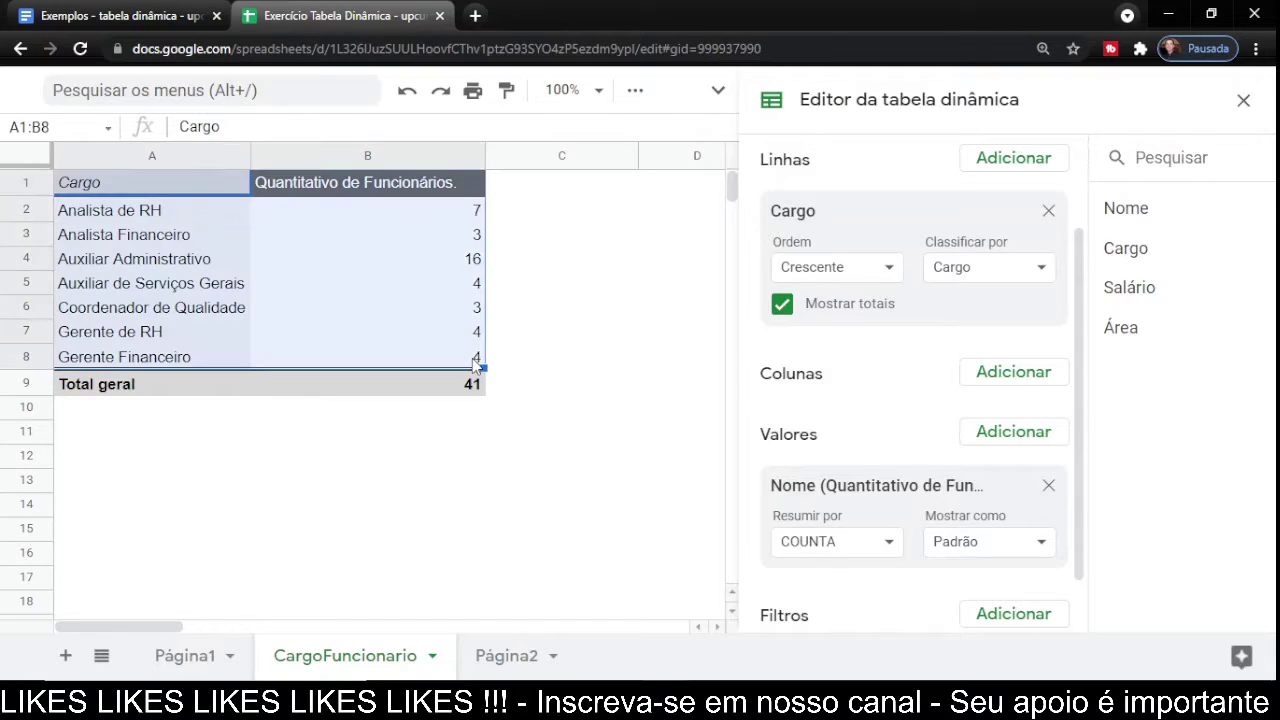
left_click(1243, 100)
Insert a chart based on the selected pivot table range A1:B8.
right_click(406, 246)
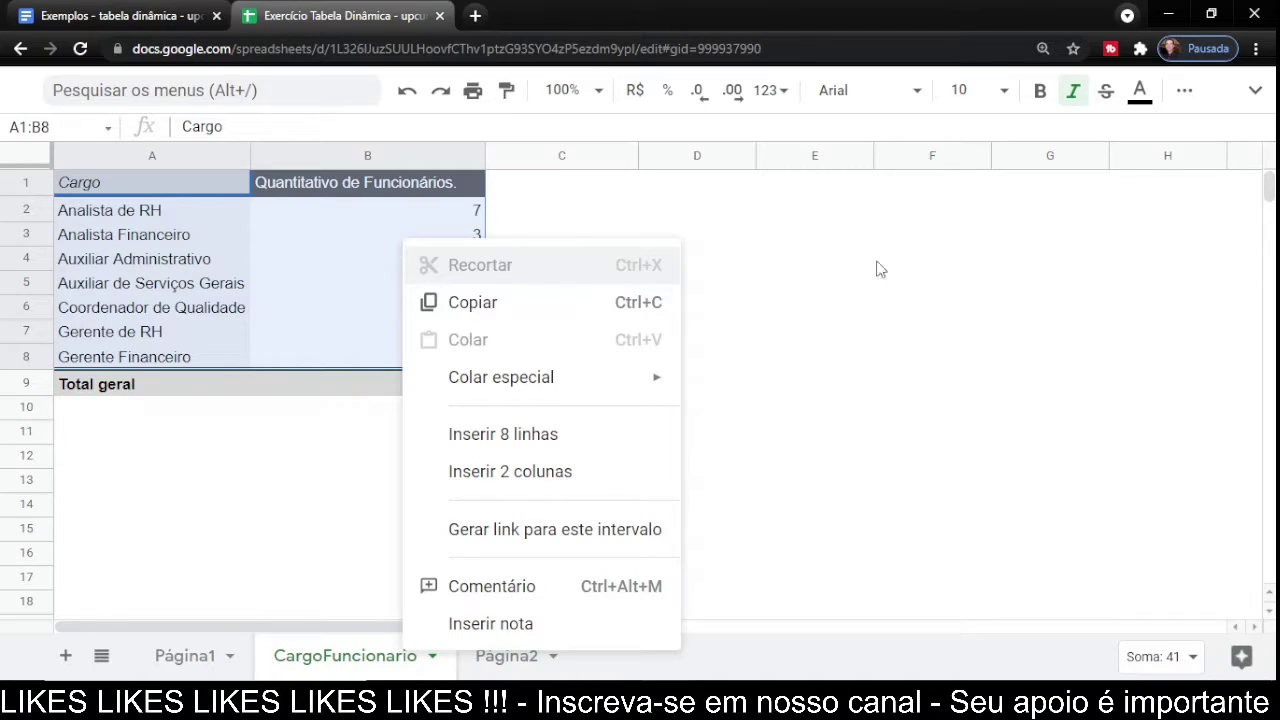
key("alt+Tab")
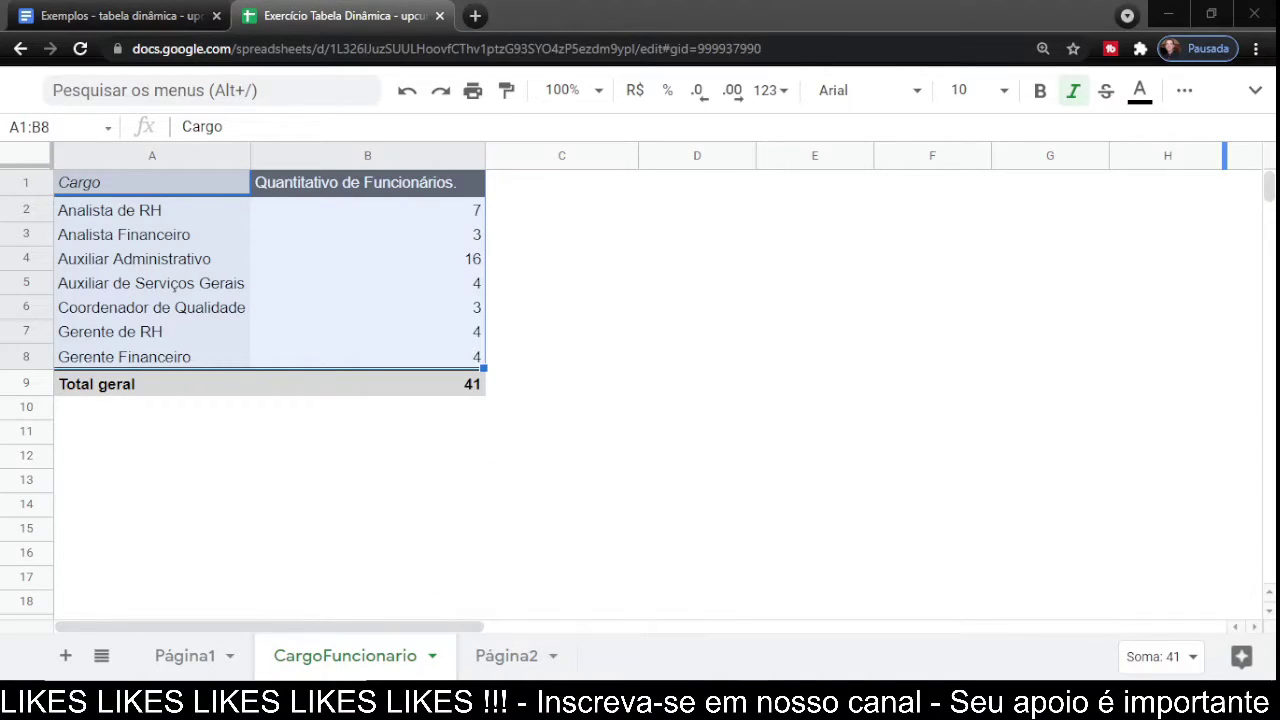
left_click(1252, 96)
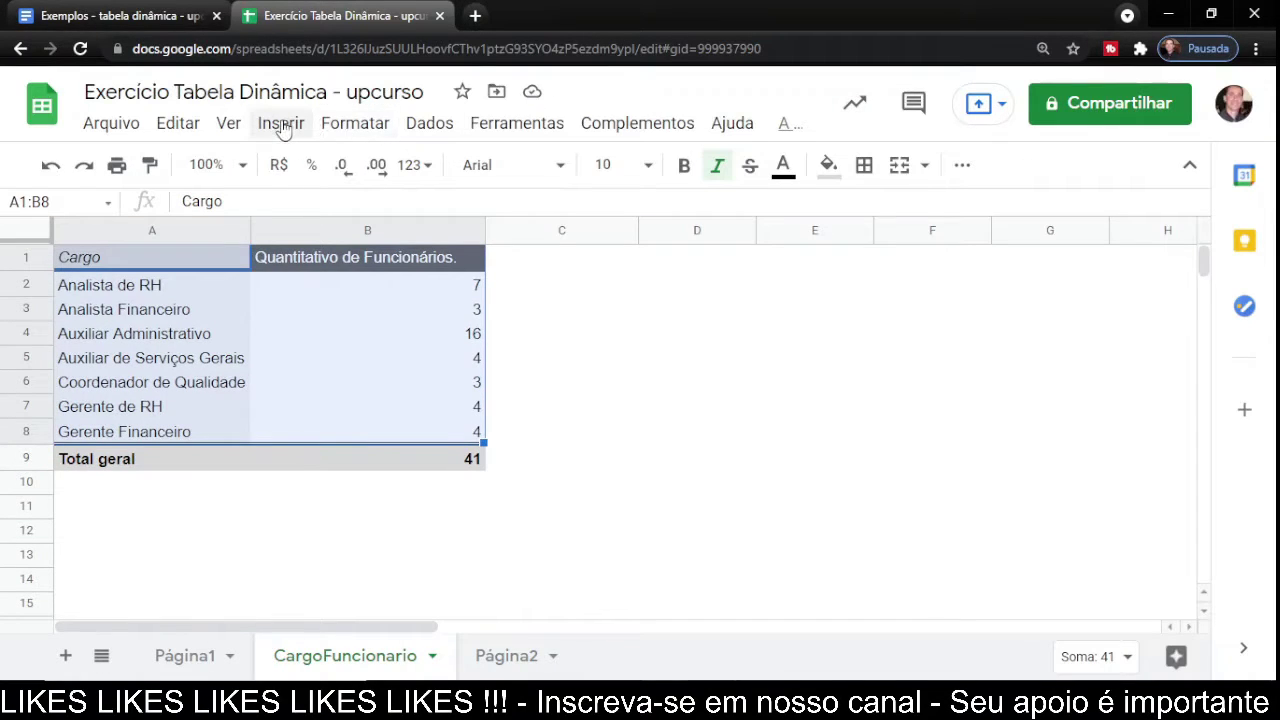
left_click(281, 124)
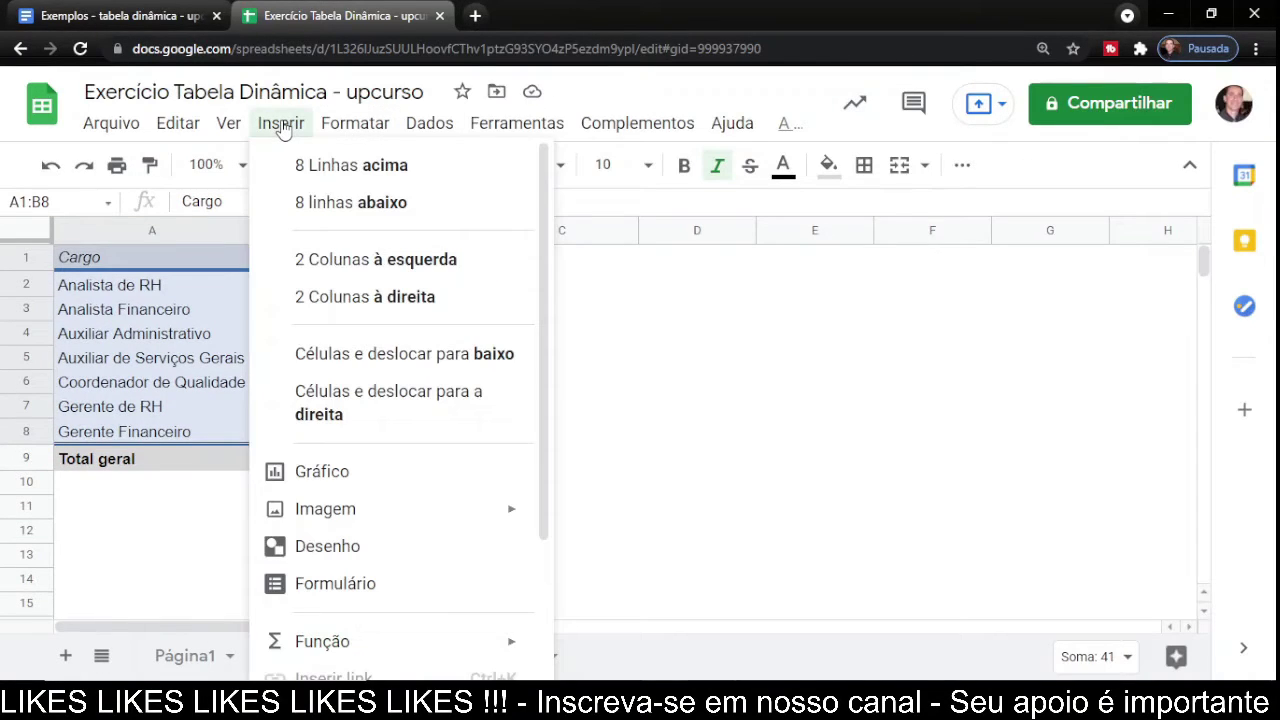
left_click(336, 451)
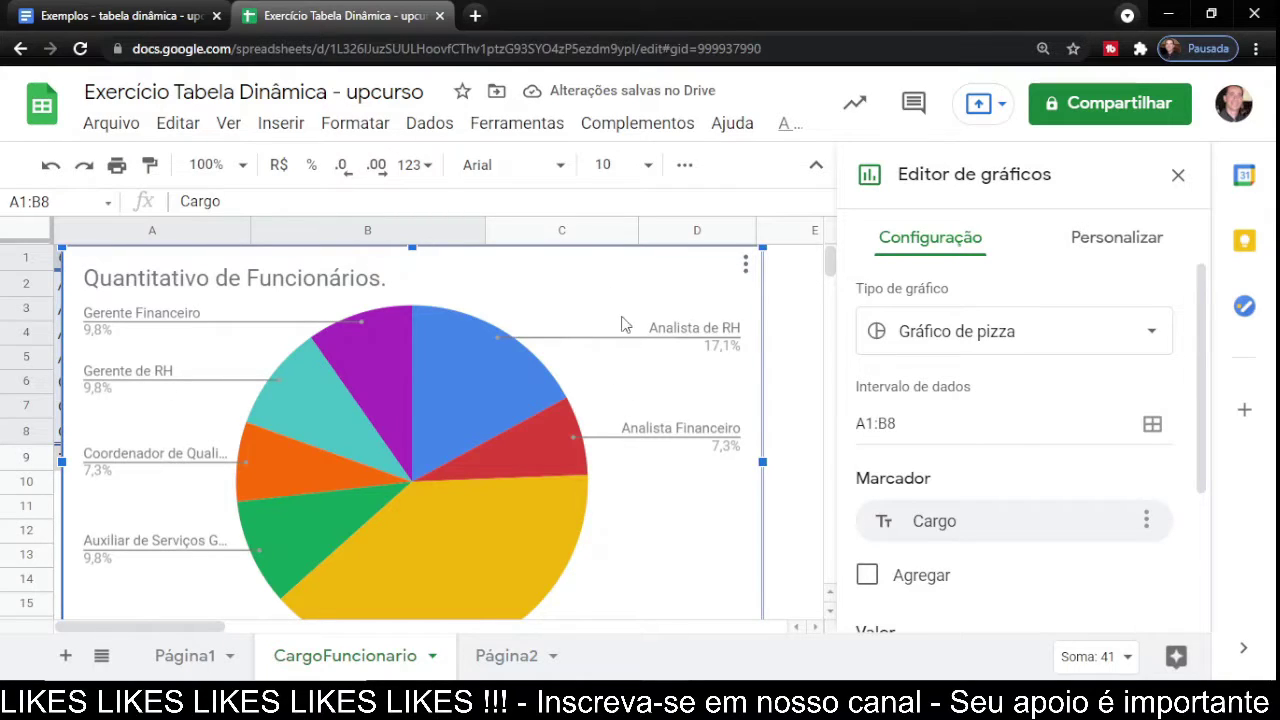
Move the pie chart down over the lower rows of the pivot table.
left_click_drag(640, 320, 720, 357)
scroll(720, 357, "down", 2)
scroll(712, 380, "up", 1)
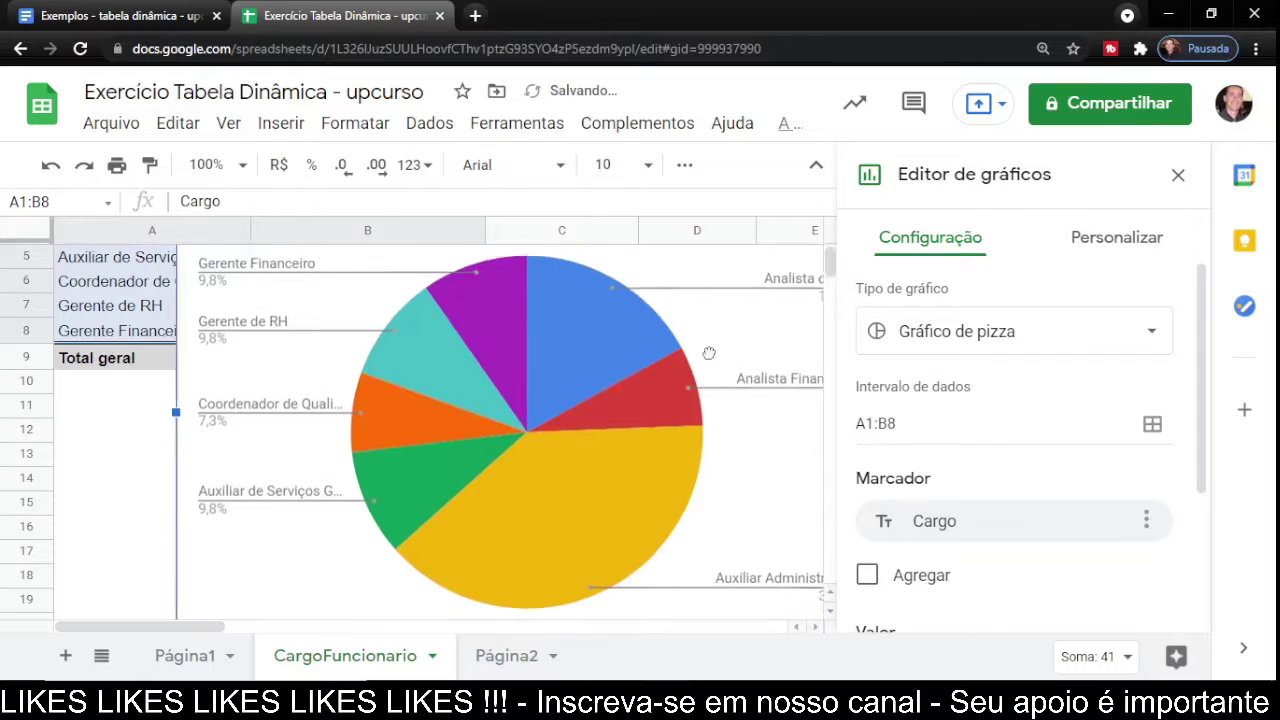
left_click_drag(684, 328, 605, 358)
scroll(605, 358, "down", 1)
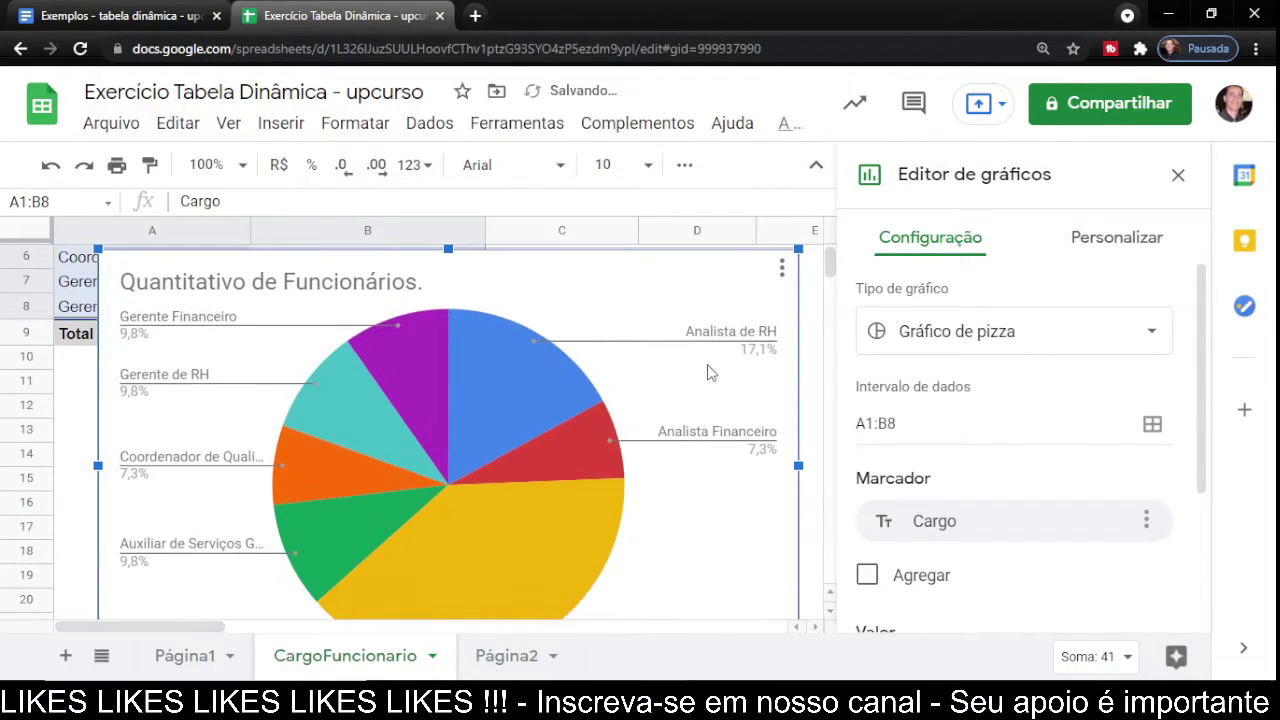
Change the chart type to Gráfico de colunas and close the chart editor.
left_click(1143, 335)
left_click(1090, 450)
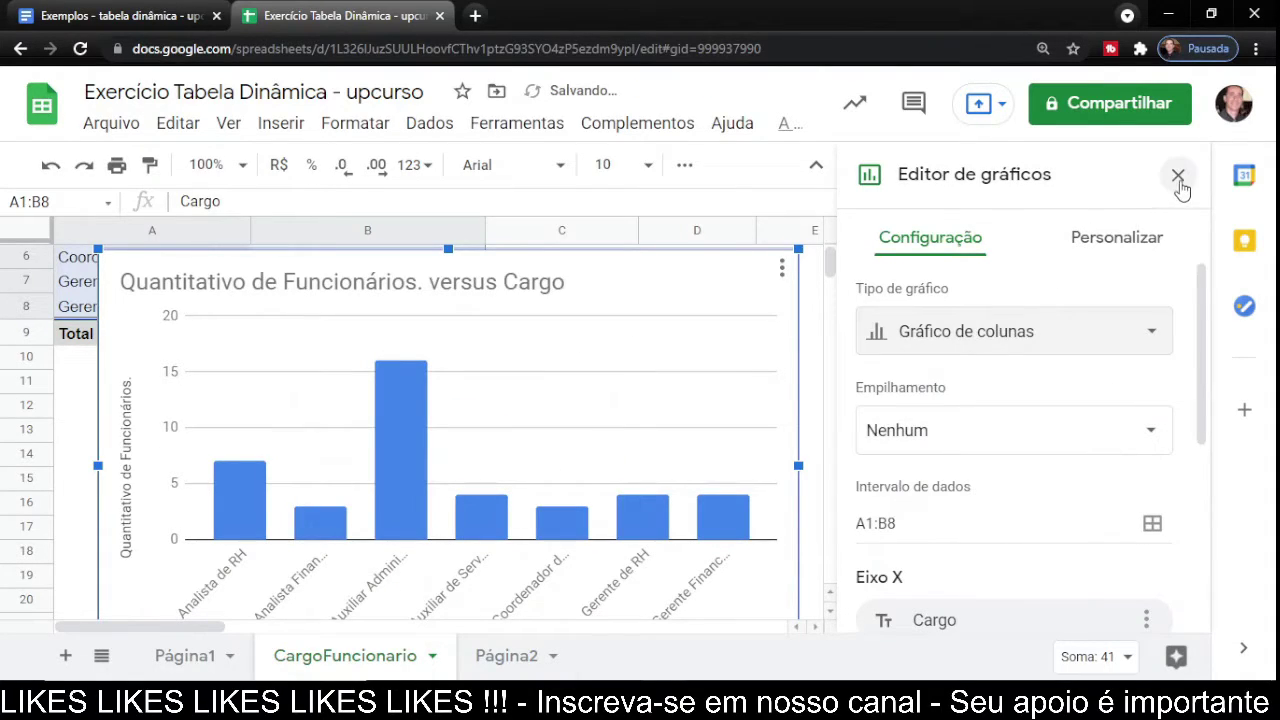
left_click(1178, 175)
Delete the Quantitativo de Funcionários column chart from the CargoFuncionario sheet.
left_click(625, 352)
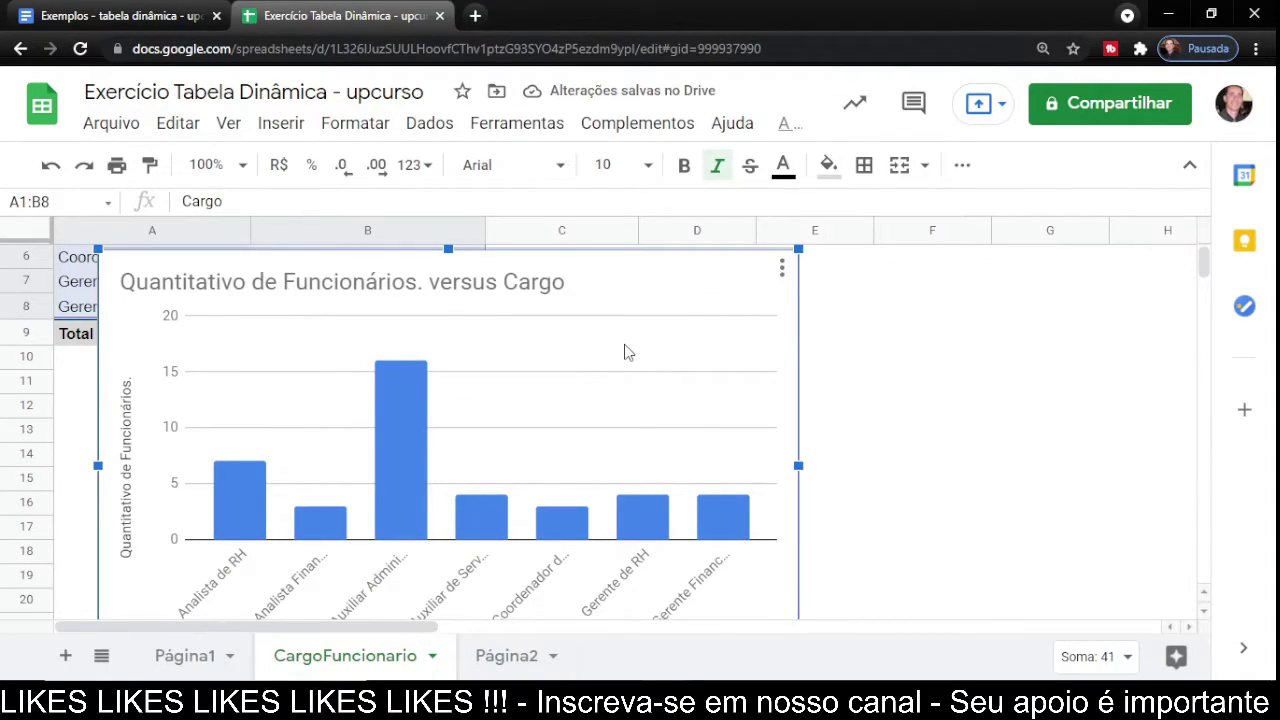
key("Delete")
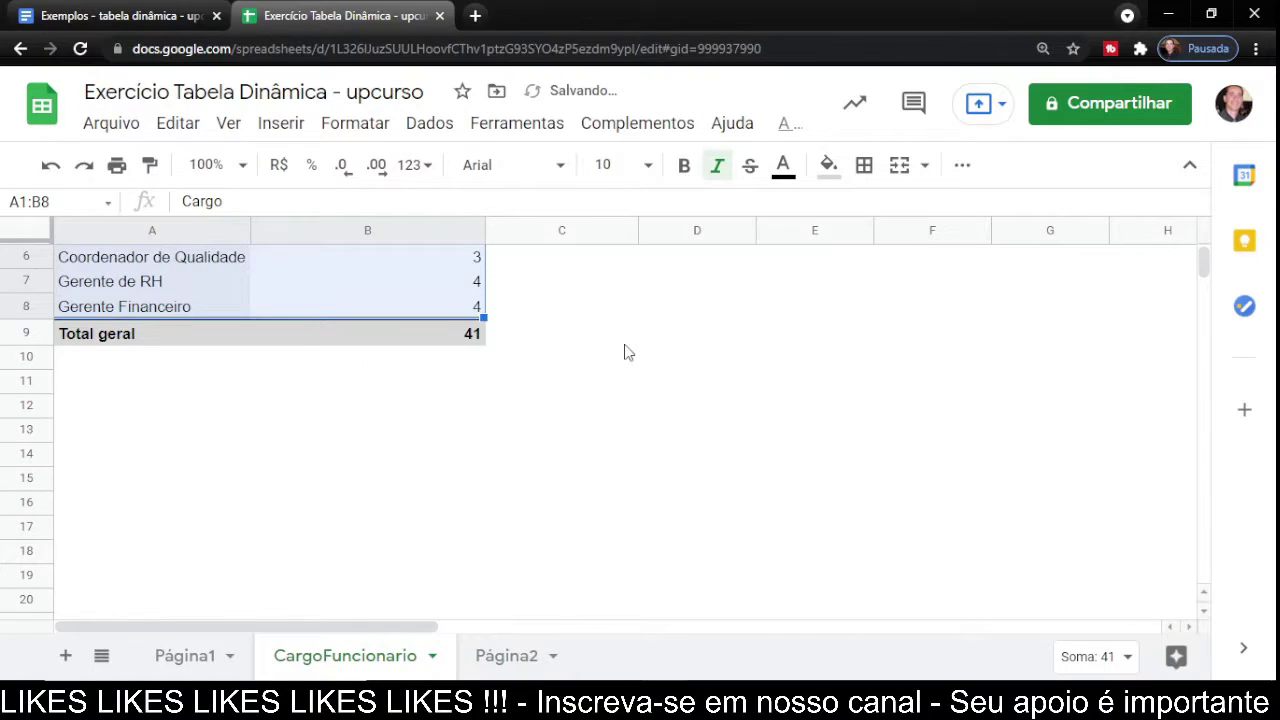
scroll(702, 407, "up", 2)
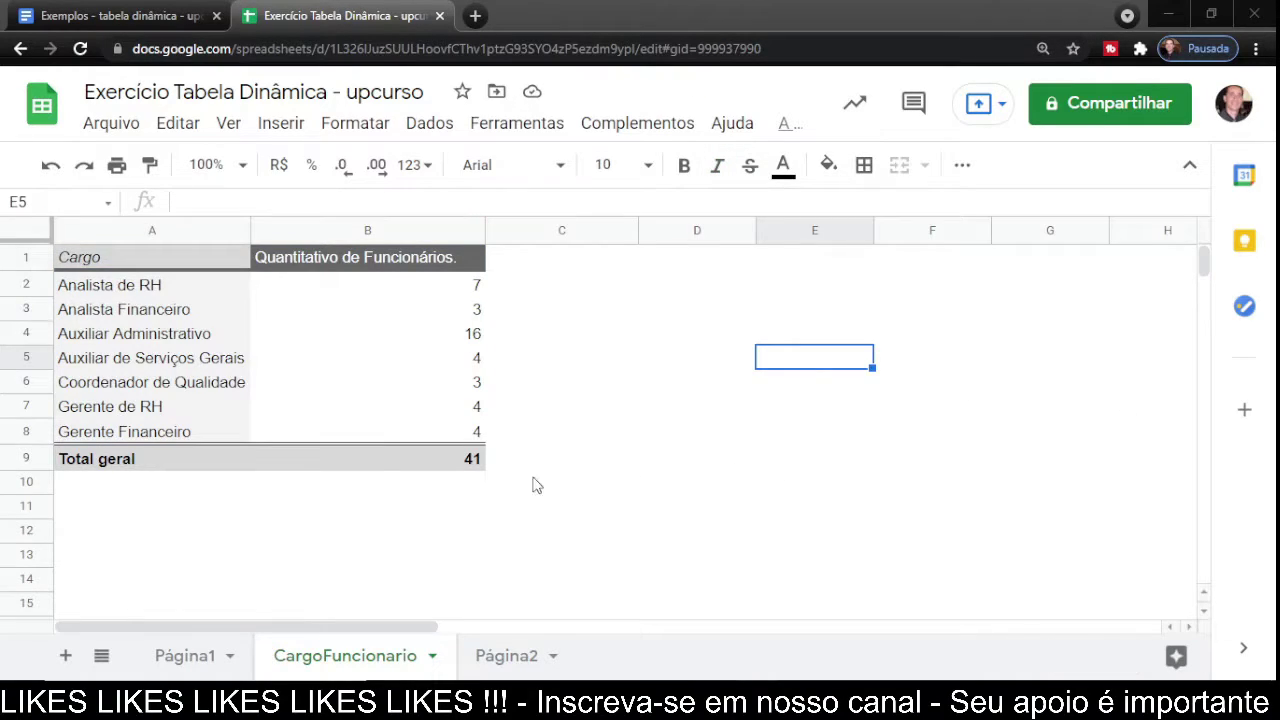
Start a CONT.SE formula in C2 of CargoFuncionario and go to the Página1 sheet for its range.
left_click(548, 290)
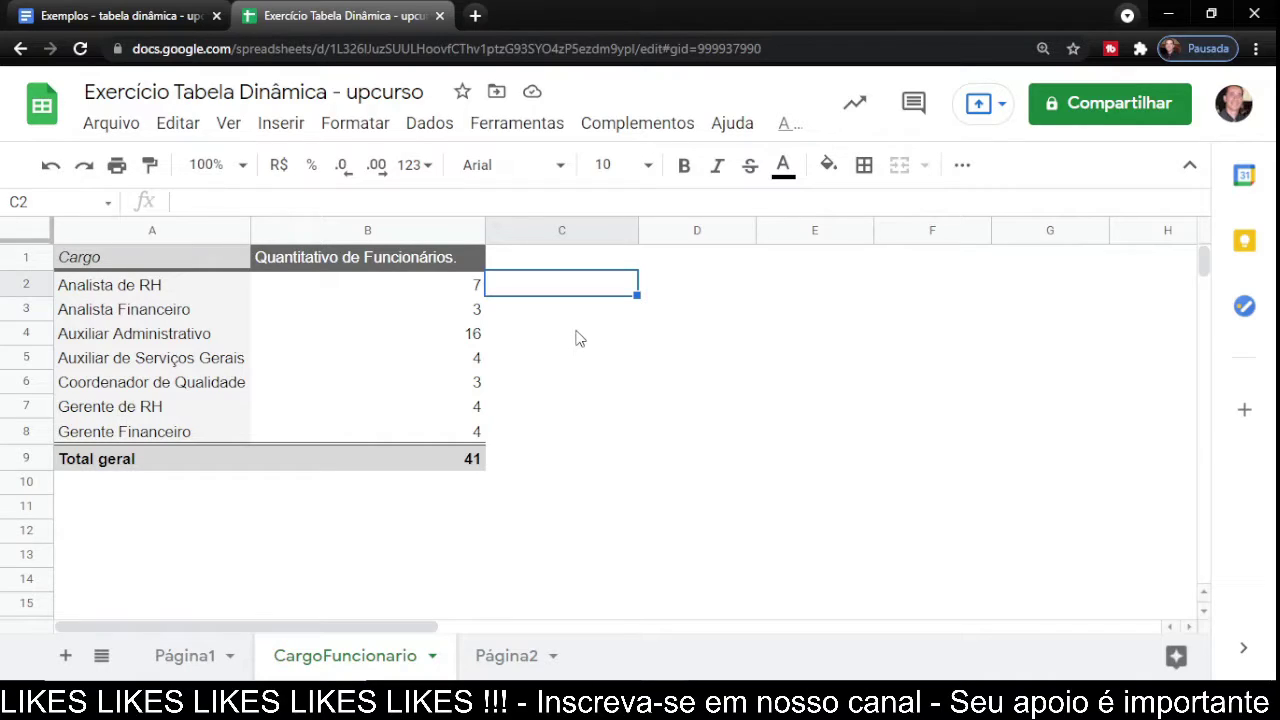
type("+")
key("BackSpace")
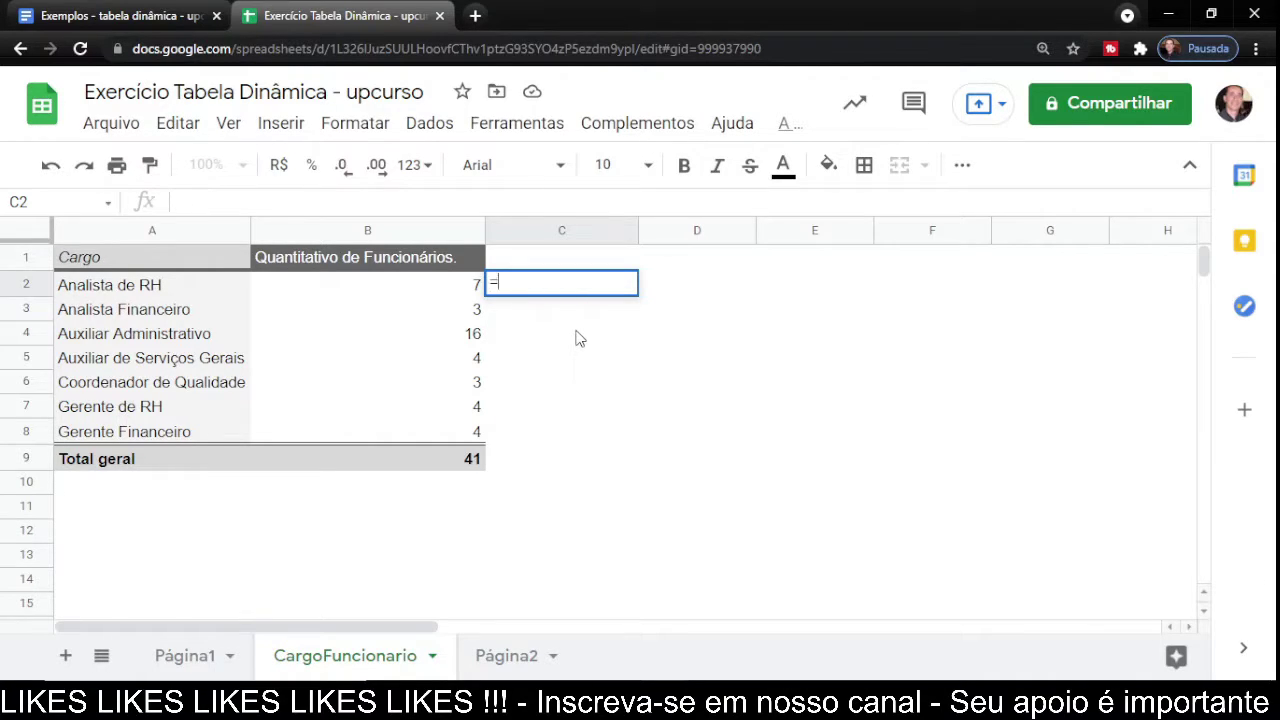
type("=cont.")
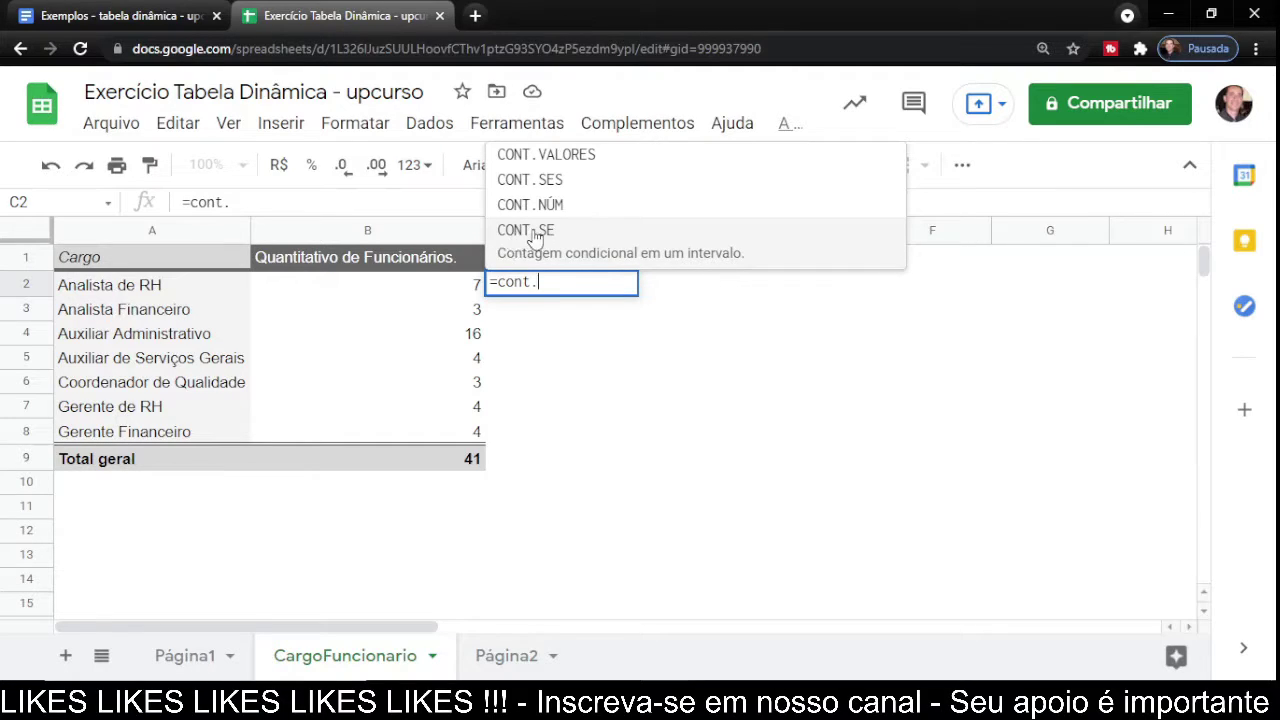
left_click(534, 230)
left_click(478, 284)
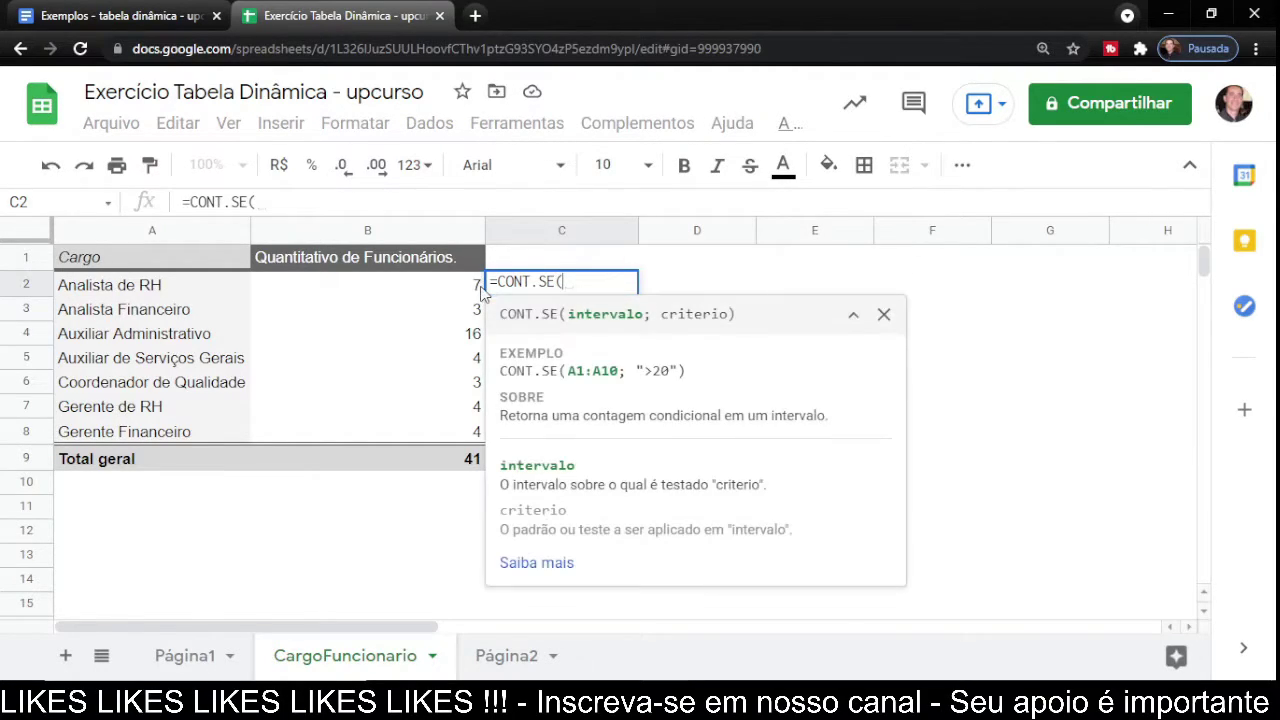
left_click(187, 662)
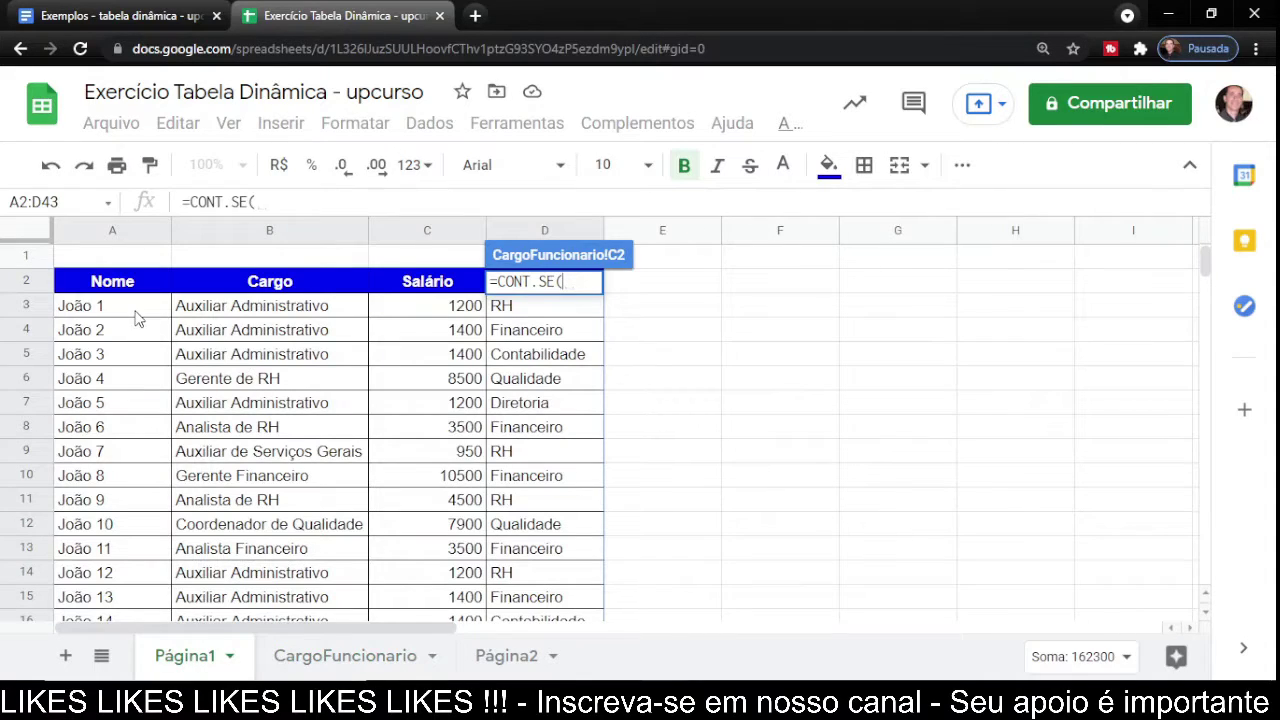
left_click_drag(130, 313, 515, 524)
scroll(513, 528, "down", 1)
scroll(513, 528, "down", 1)
scroll(516, 536, "down", 2)
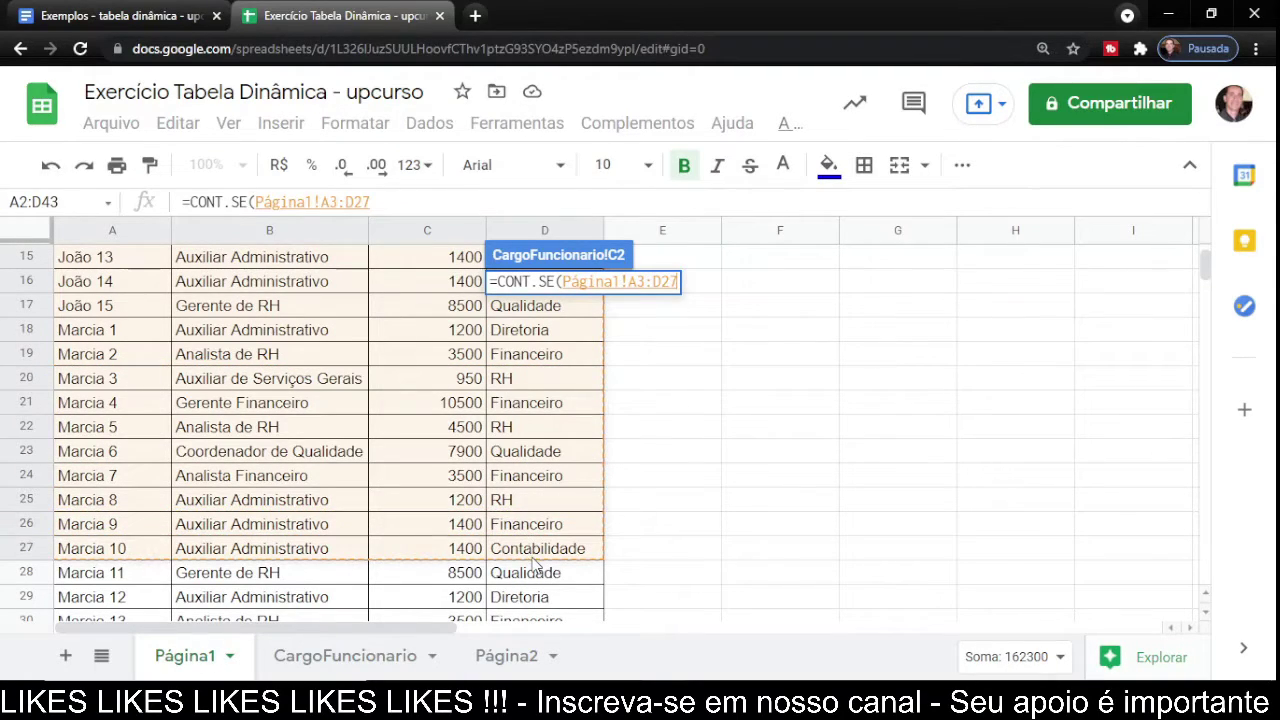
scroll(535, 503, "up", 5)
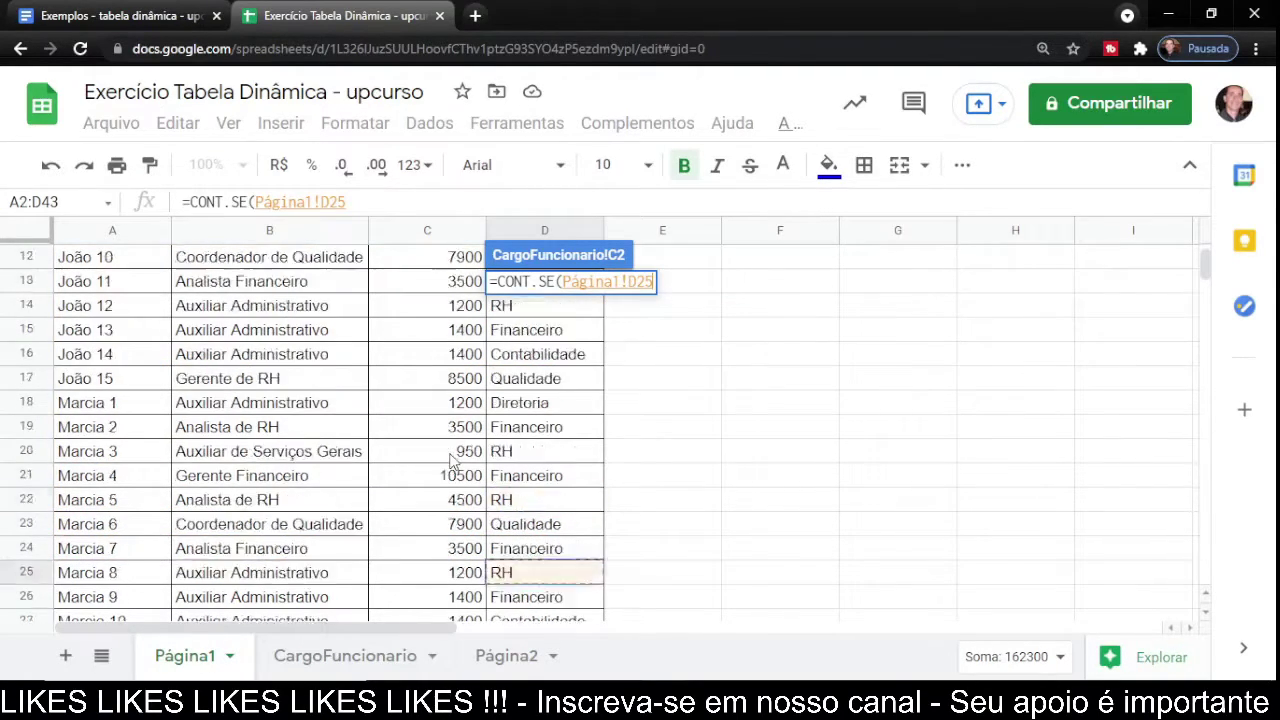
Use the Cargo cells Página1!B3:B43 as the interval of the CONT.SE formula.
left_click(303, 307)
scroll(300, 440, "down", 12)
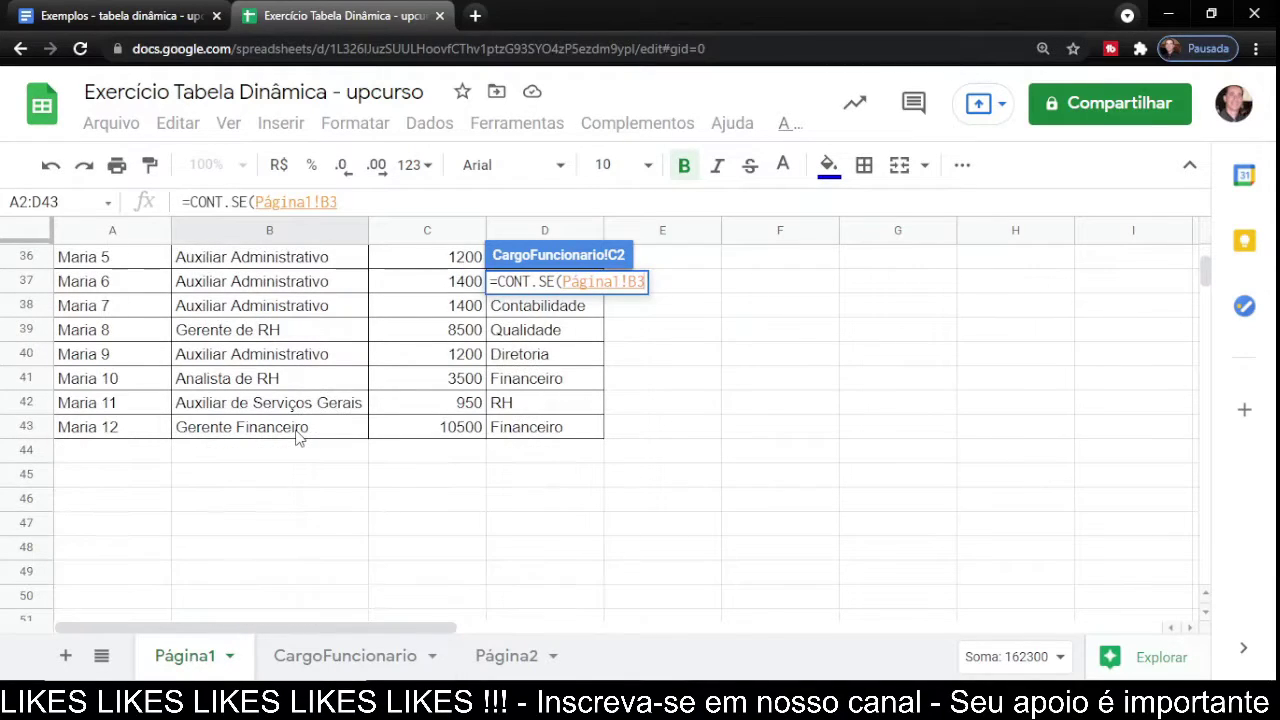
left_click(295, 432, "shift")
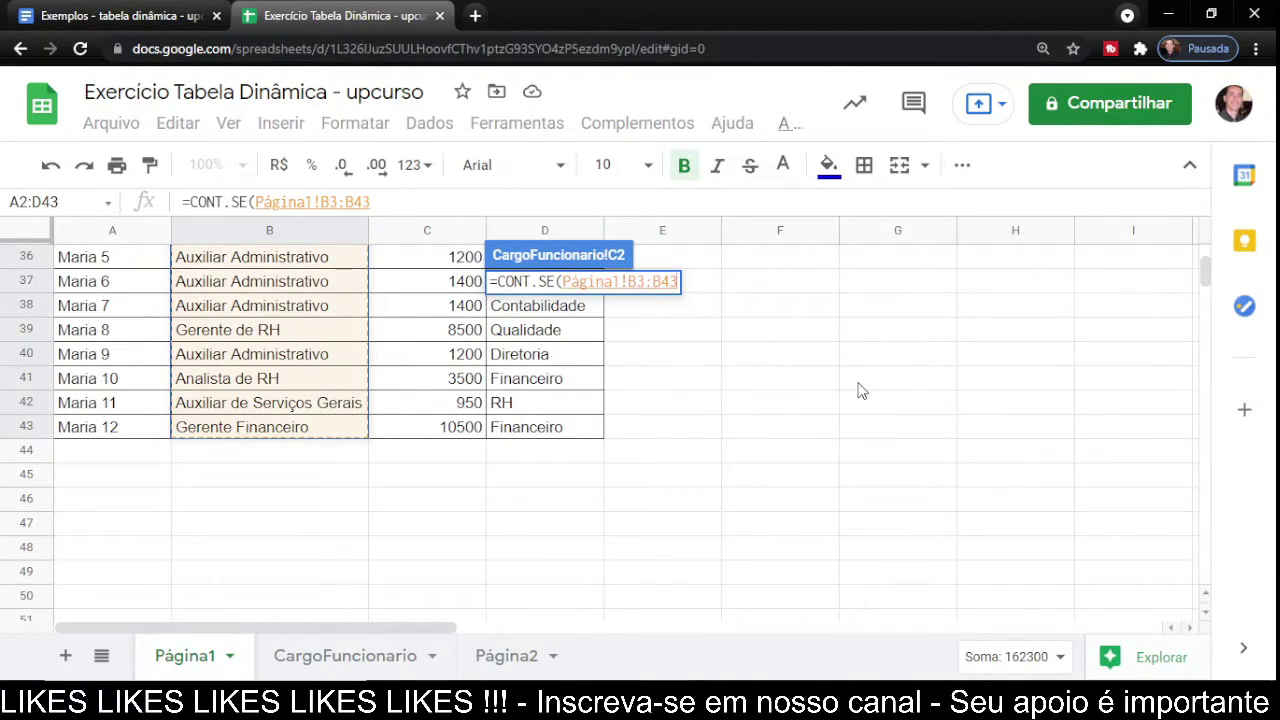
type(";")
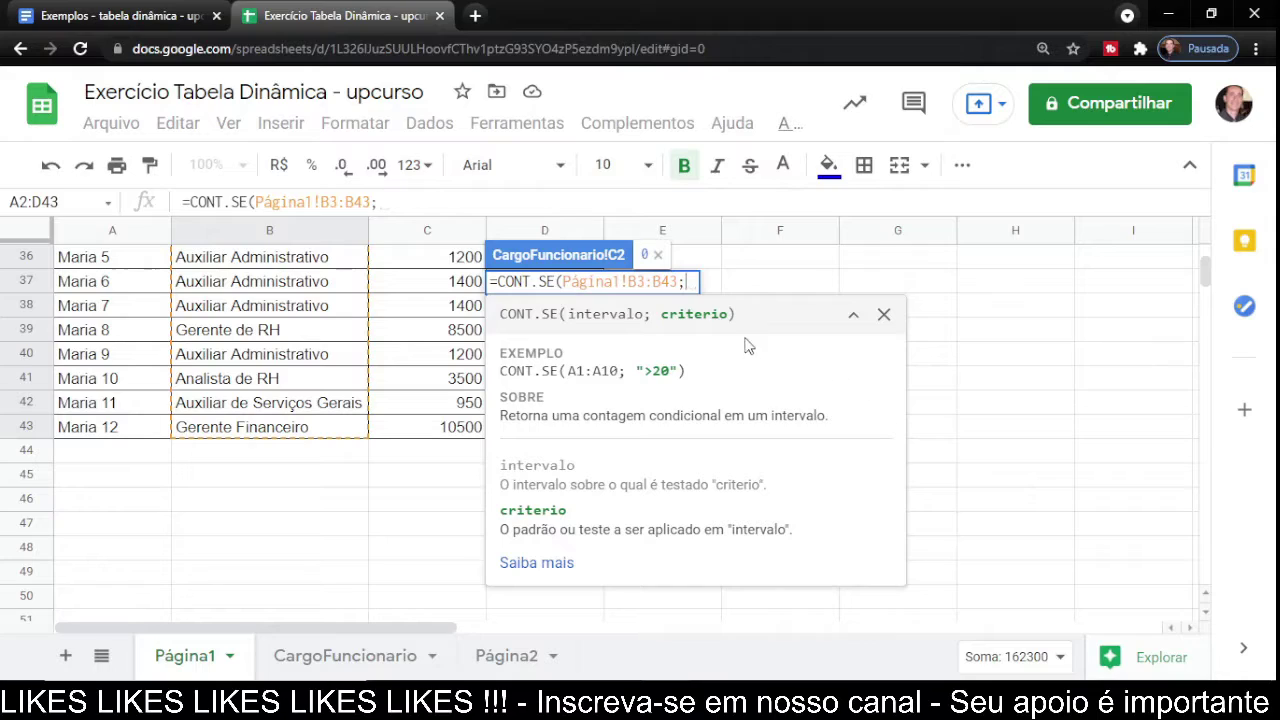
Use A2 on CargoFuncionario as the criterion and complete the CONT.SE formula.
left_click(350, 656)
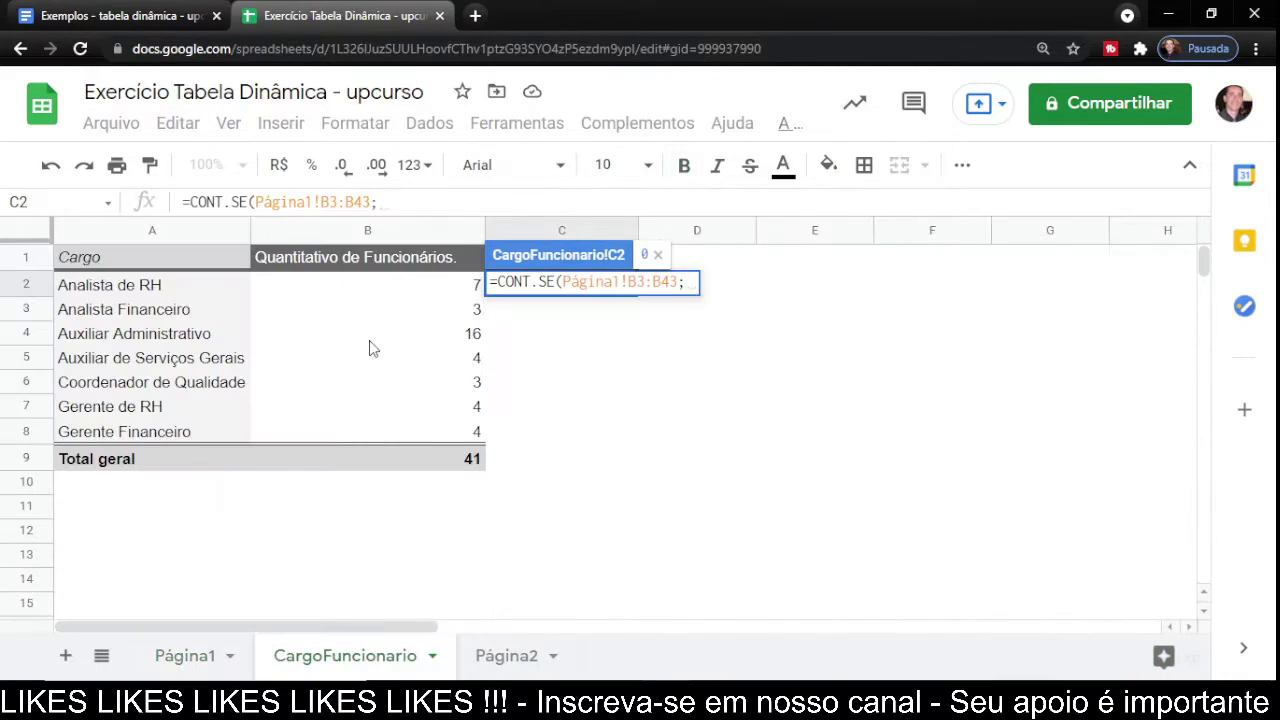
left_click(155, 288)
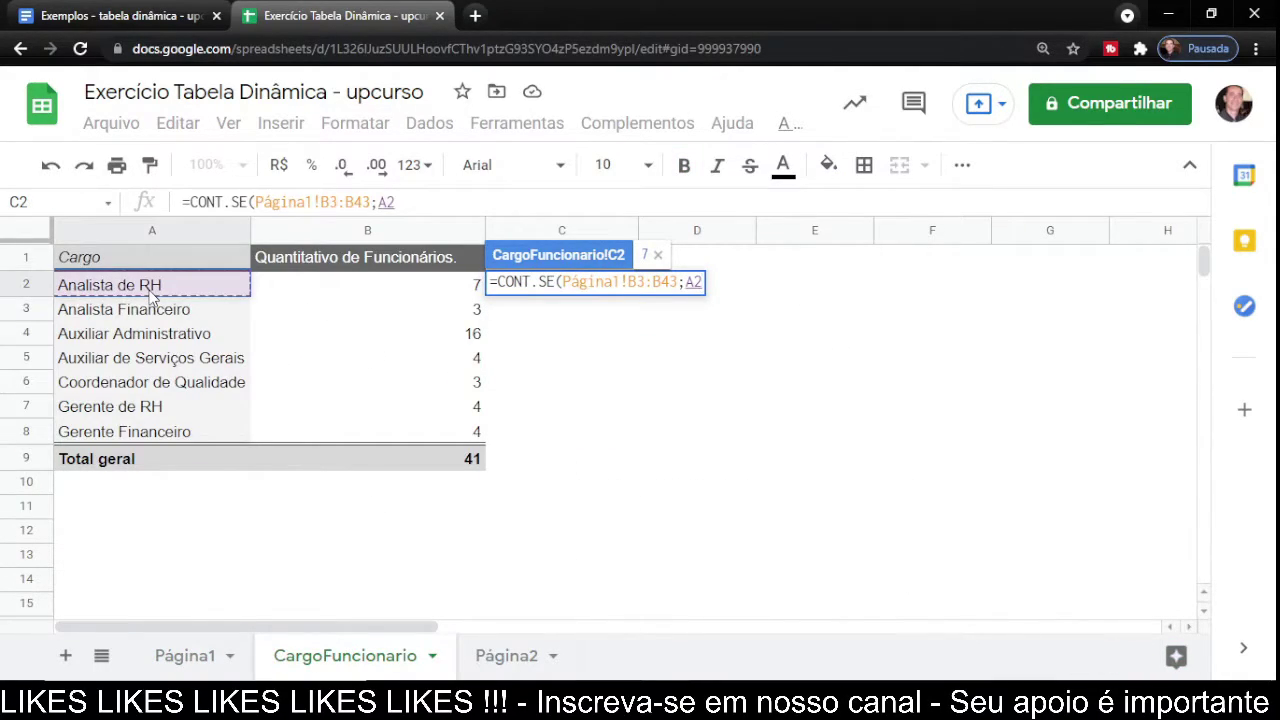
type(")")
key("Return")
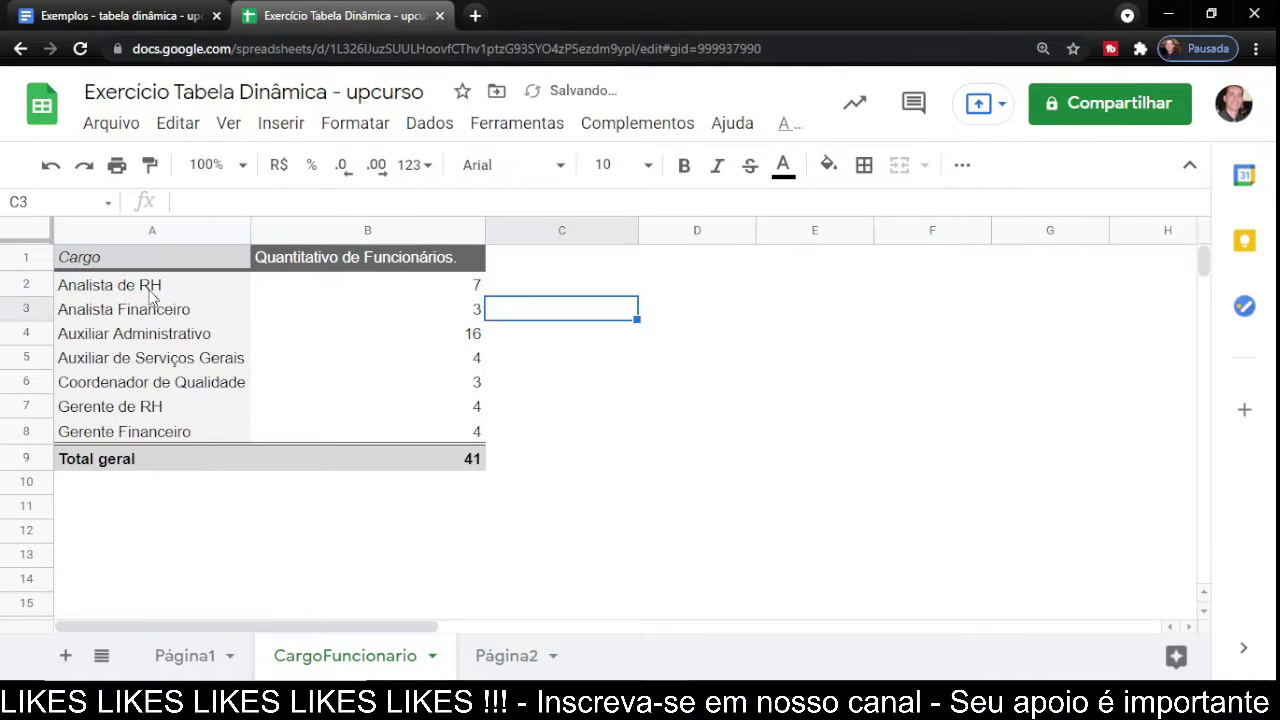
Make the interval in C2's formula absolute as $B$3:$B$43 and fill the formula down through C8.
left_click(606, 286)
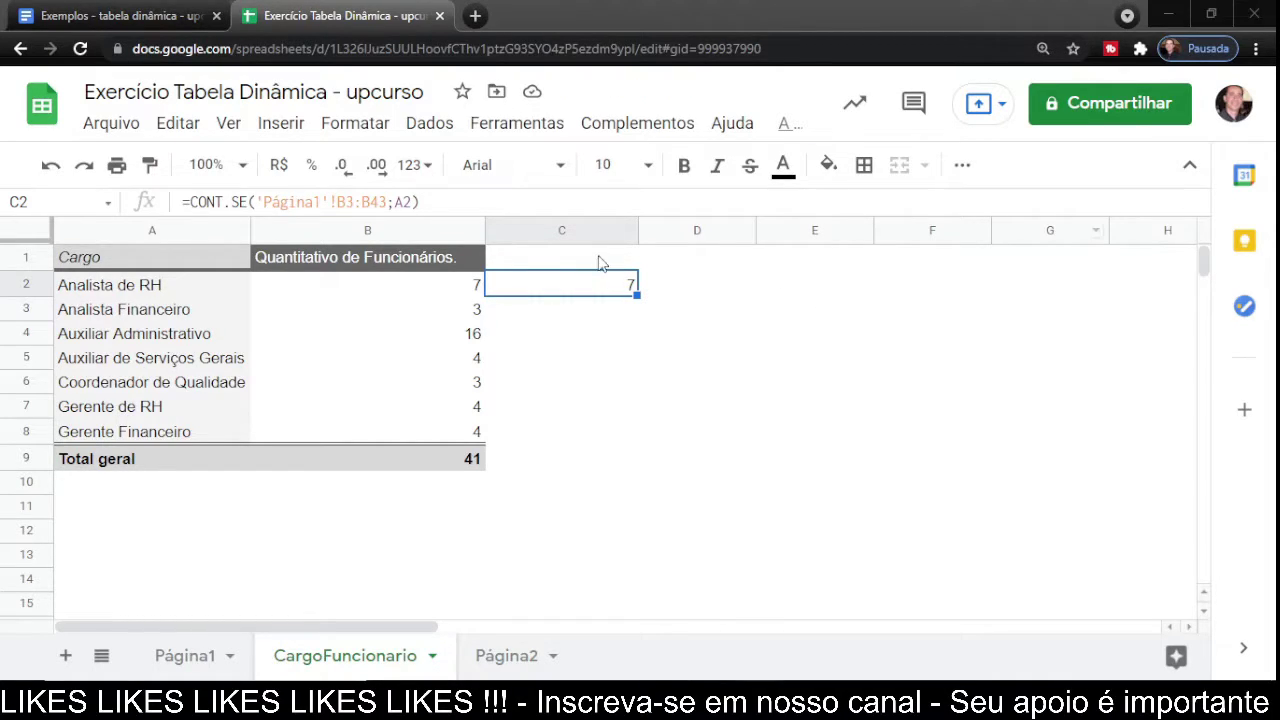
left_click(340, 201)
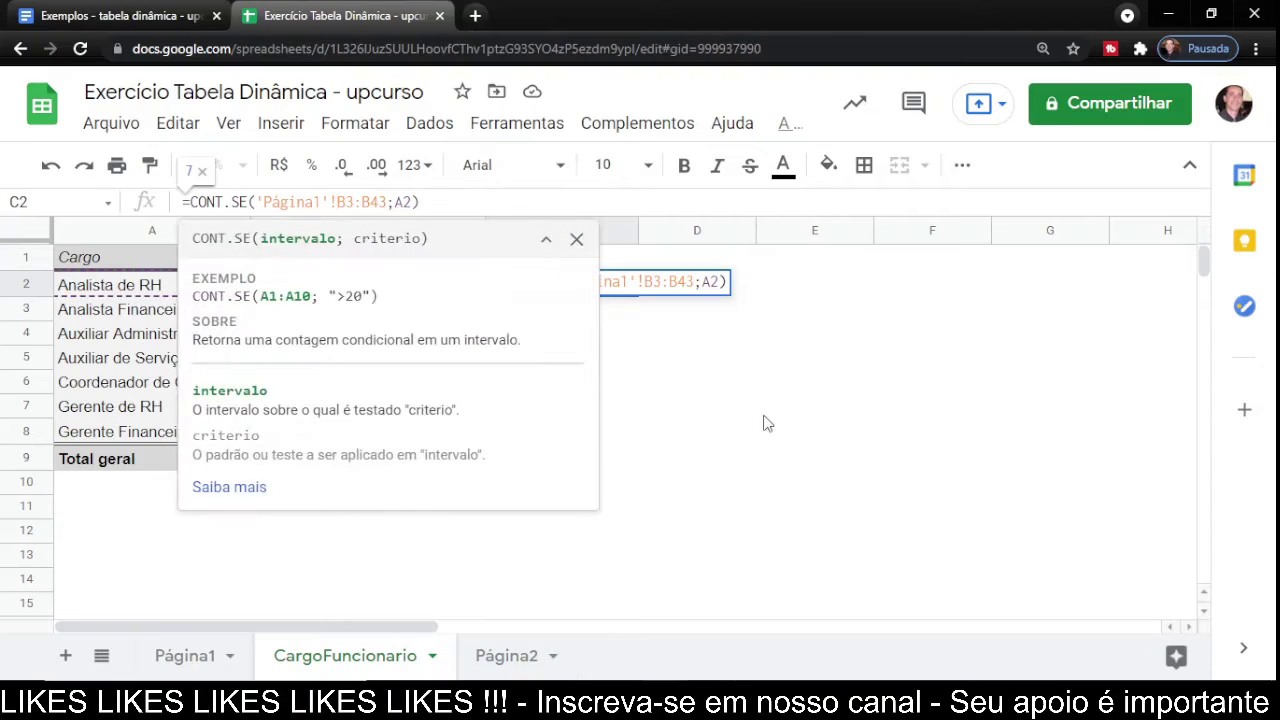
type("$B")
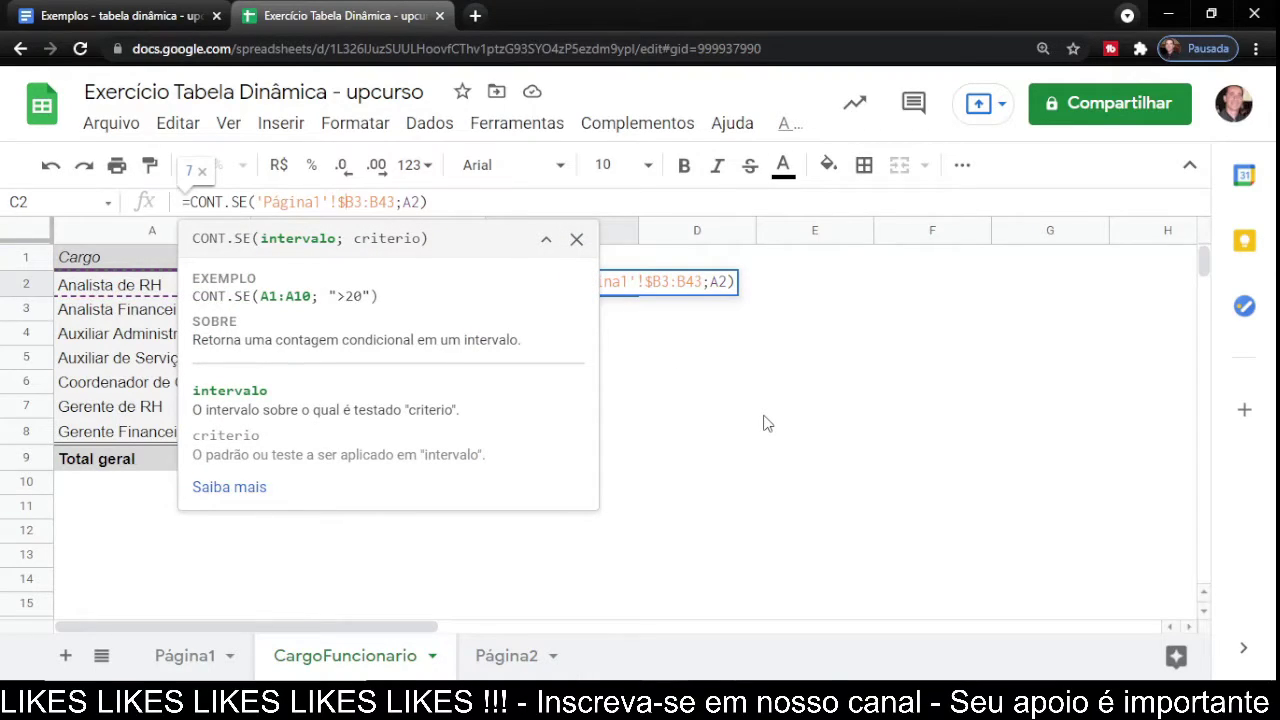
type("$3:")
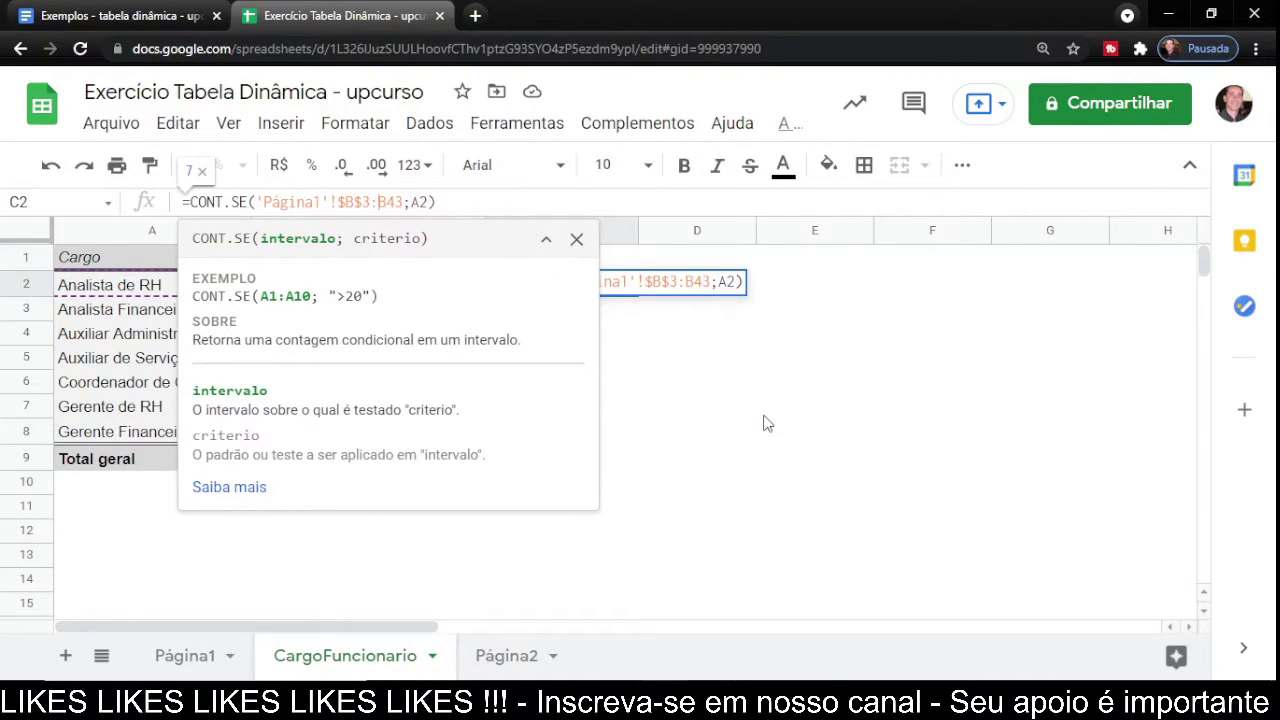
type("$B$")
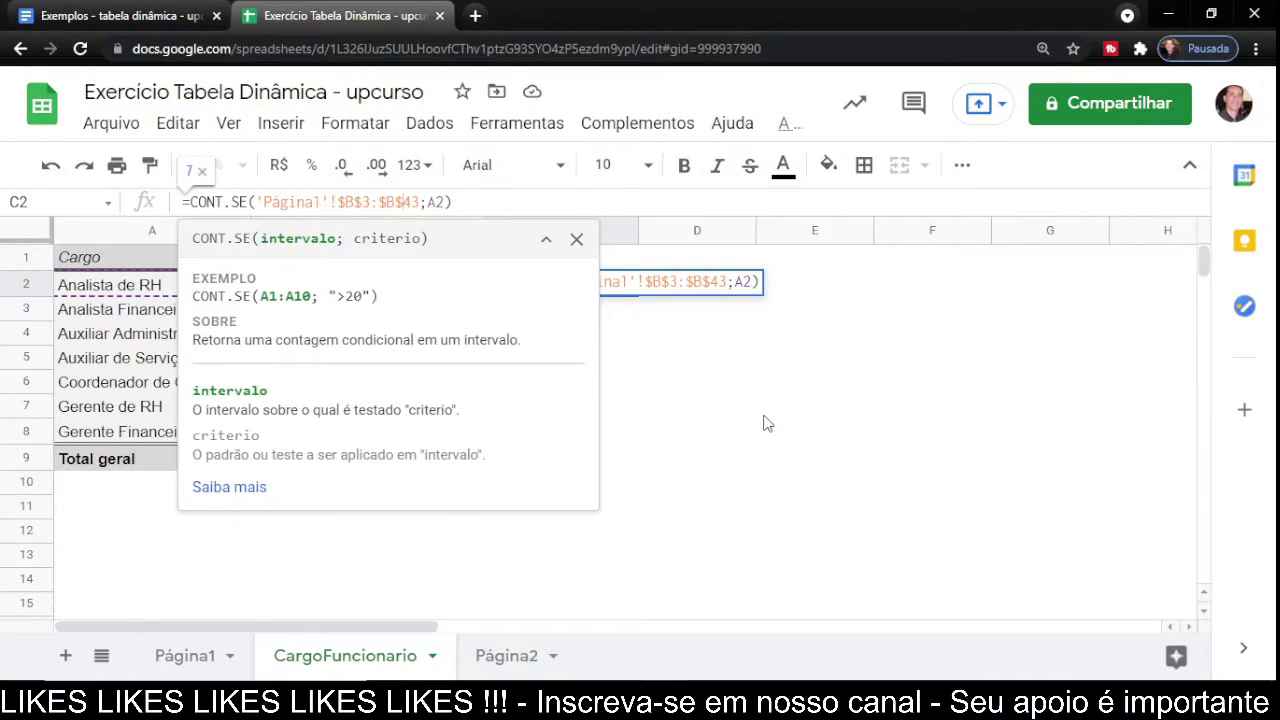
key("Return")
left_click(628, 285)
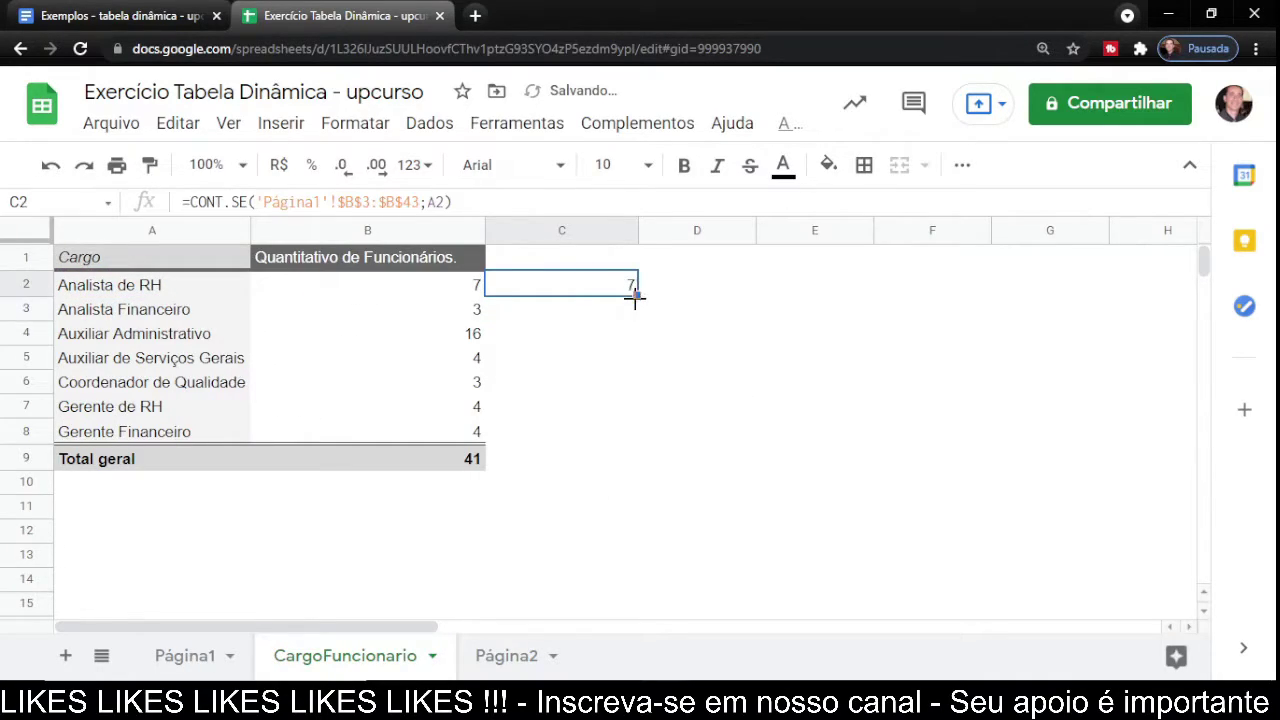
left_click_drag(635, 296, 617, 436)
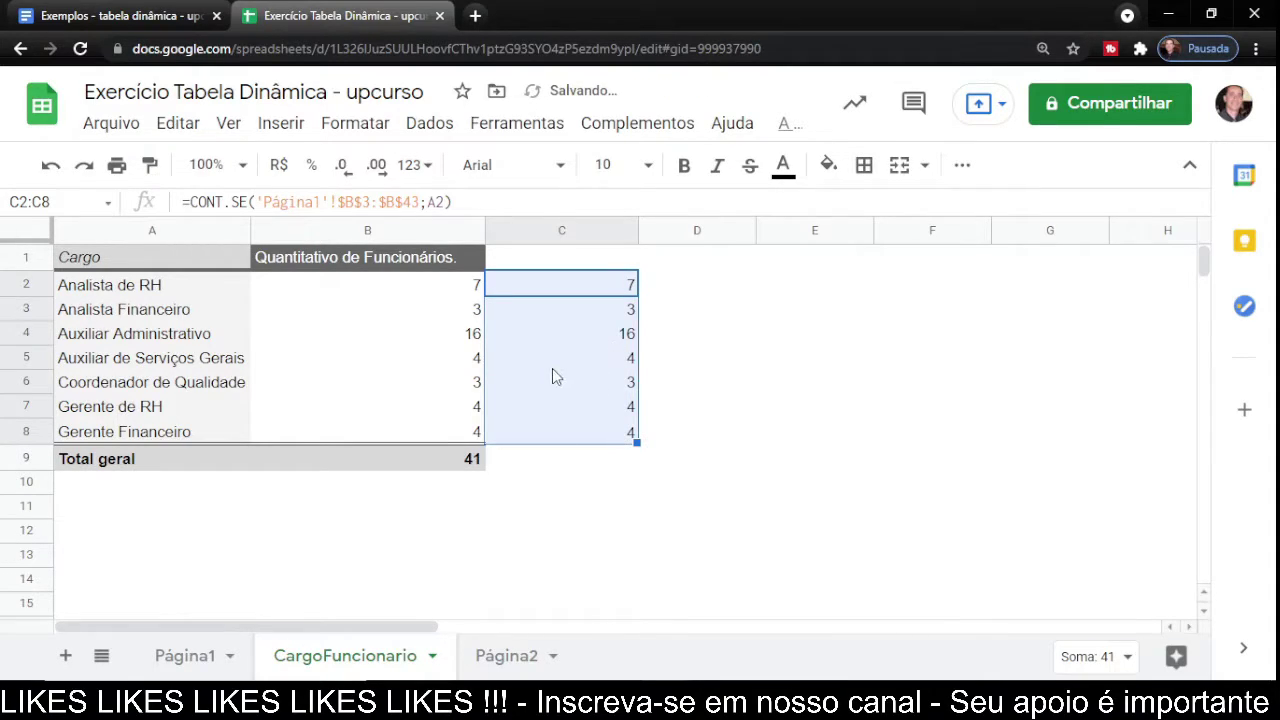
Check the copied CONT.SE formulas in C3 to C8 against the pivot table counts.
left_click(566, 313)
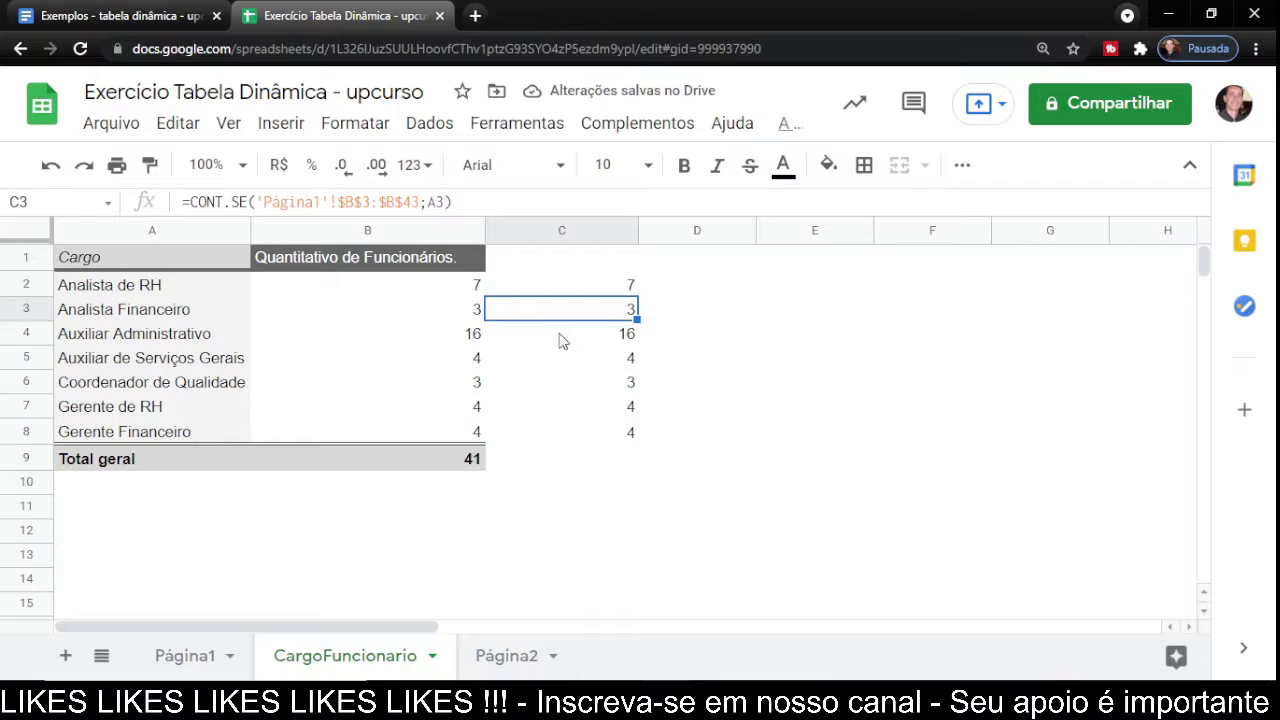
left_click(560, 341)
left_click(567, 358)
left_click(563, 386)
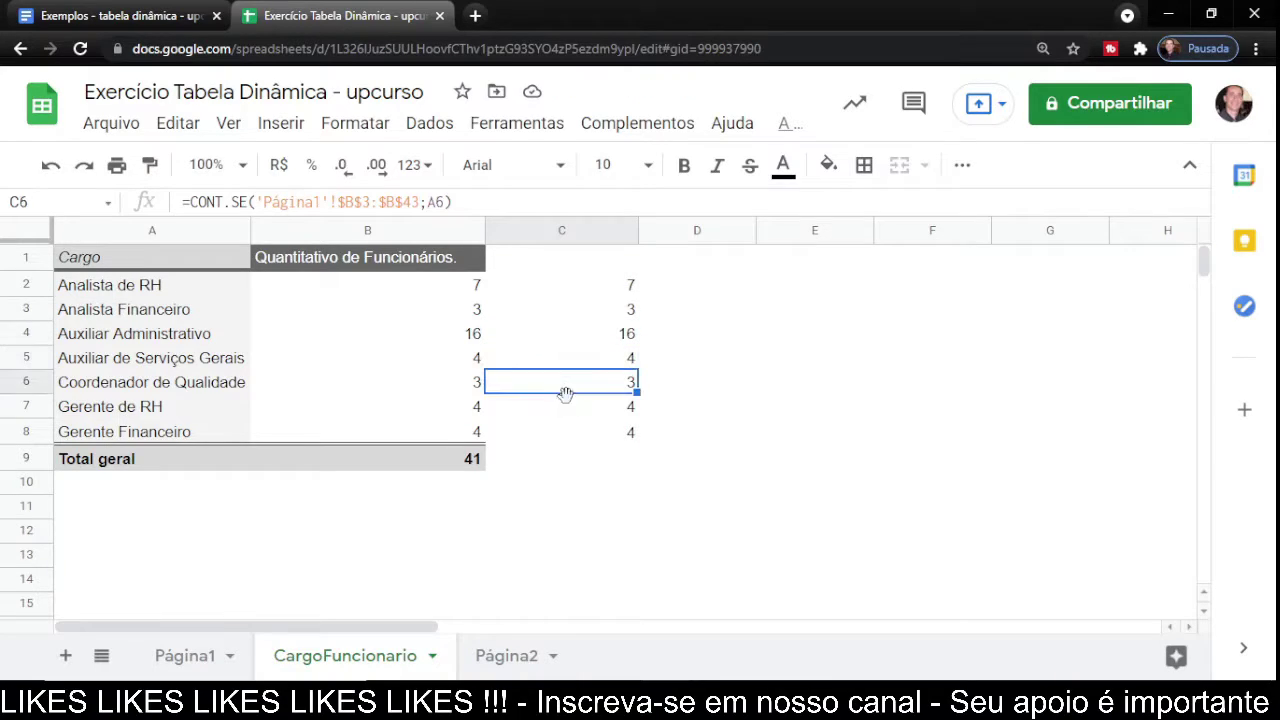
left_click(570, 410)
left_click(575, 440)
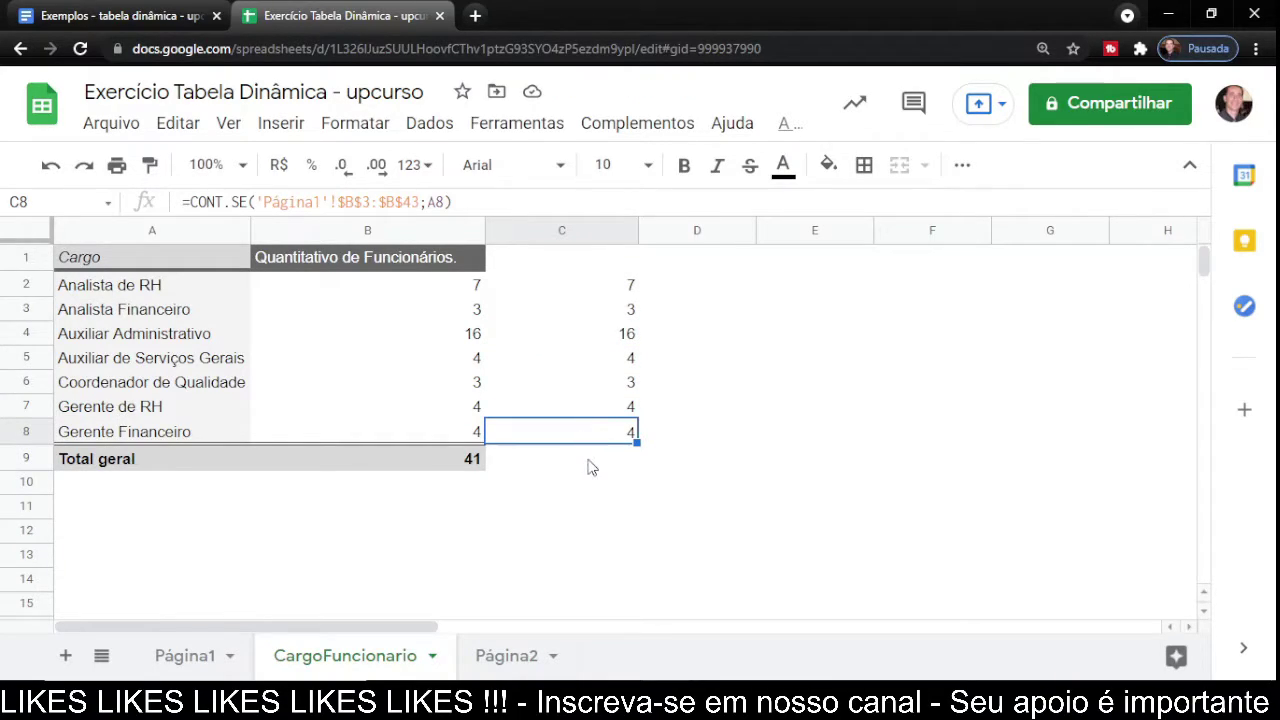
left_click(588, 462)
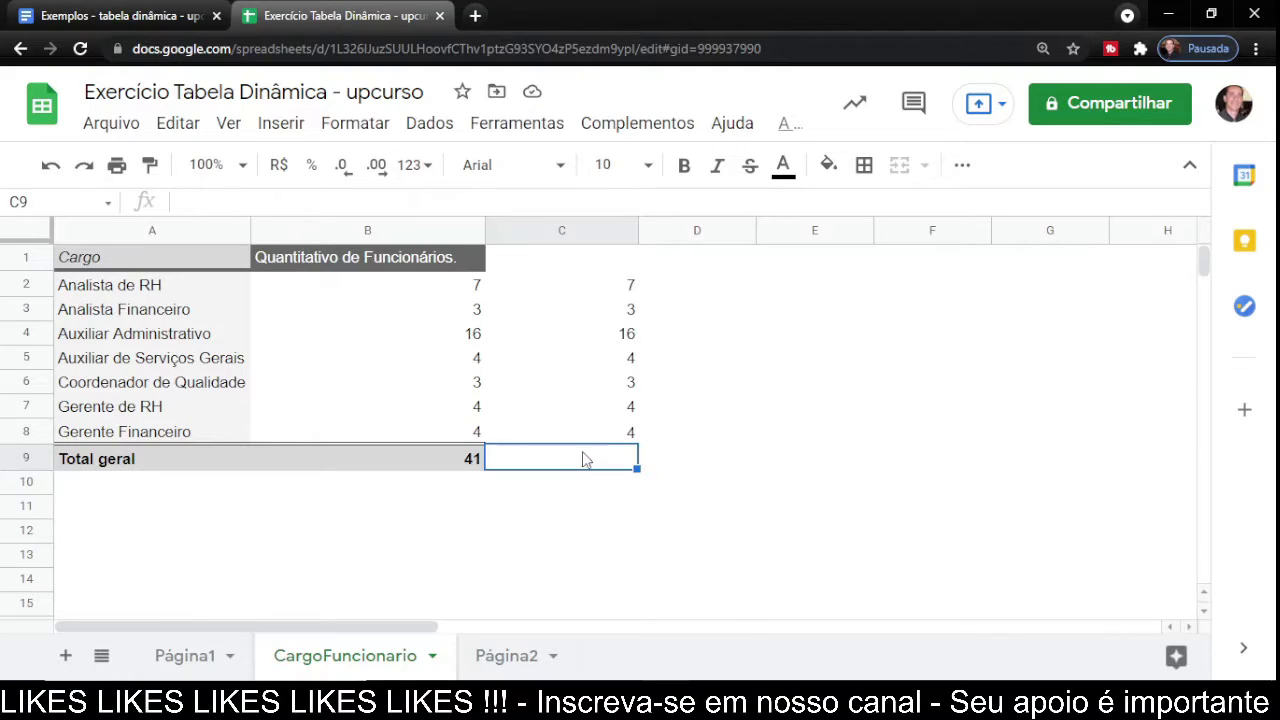
Total the CONT.SE results in C9 of CargoFuncionario with =SOMA(C2:C8) and compare it with the pivot table's grand total.
type("=soa")
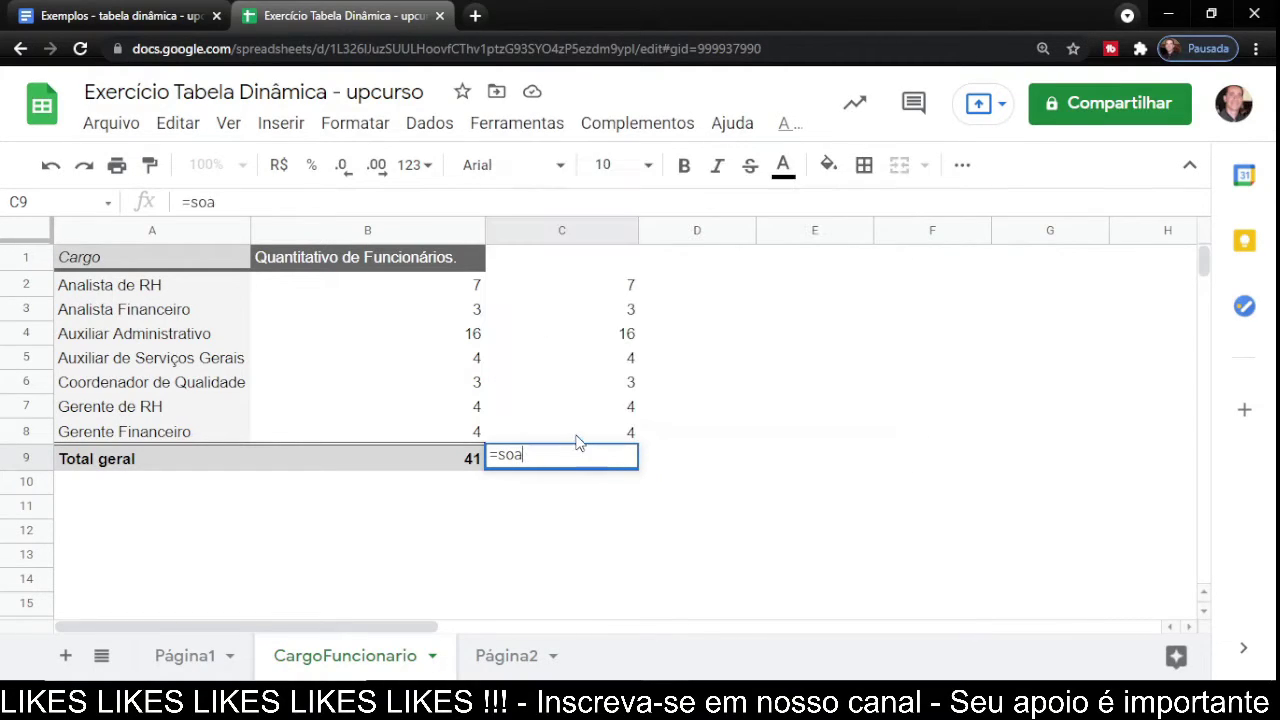
key("BackSpace")
type("ma(")
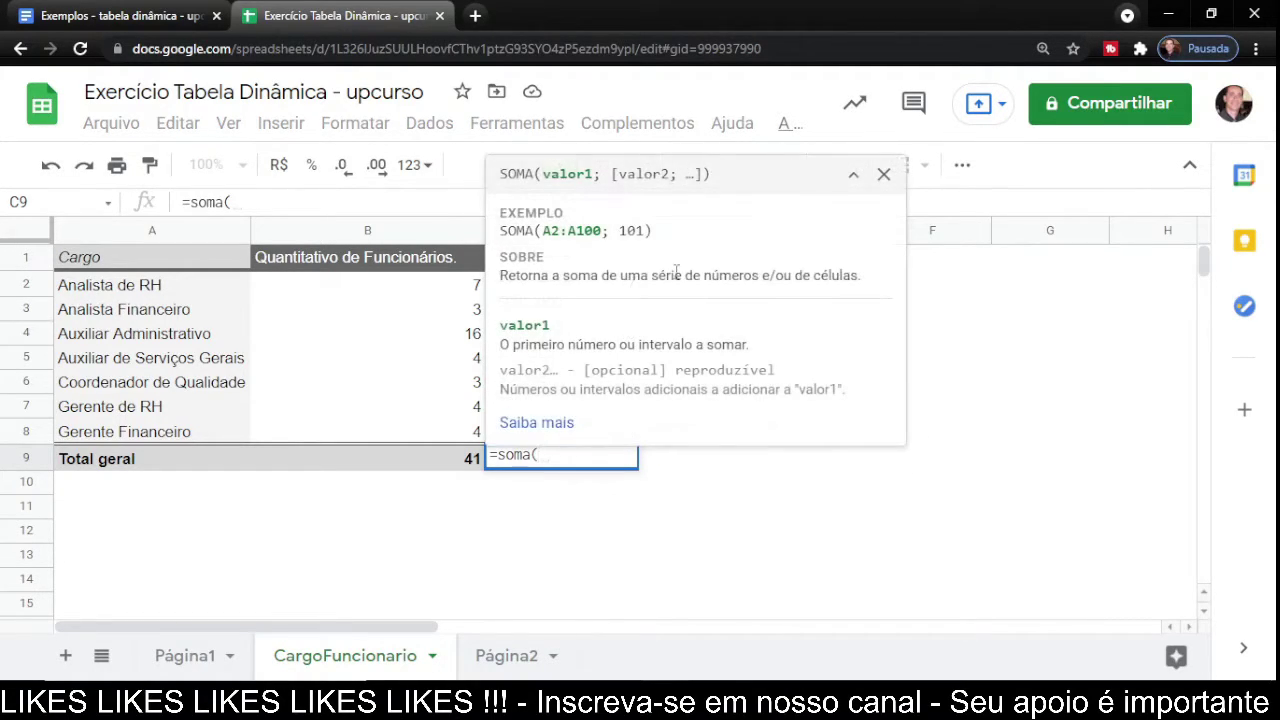
left_click(884, 174)
left_click(607, 288)
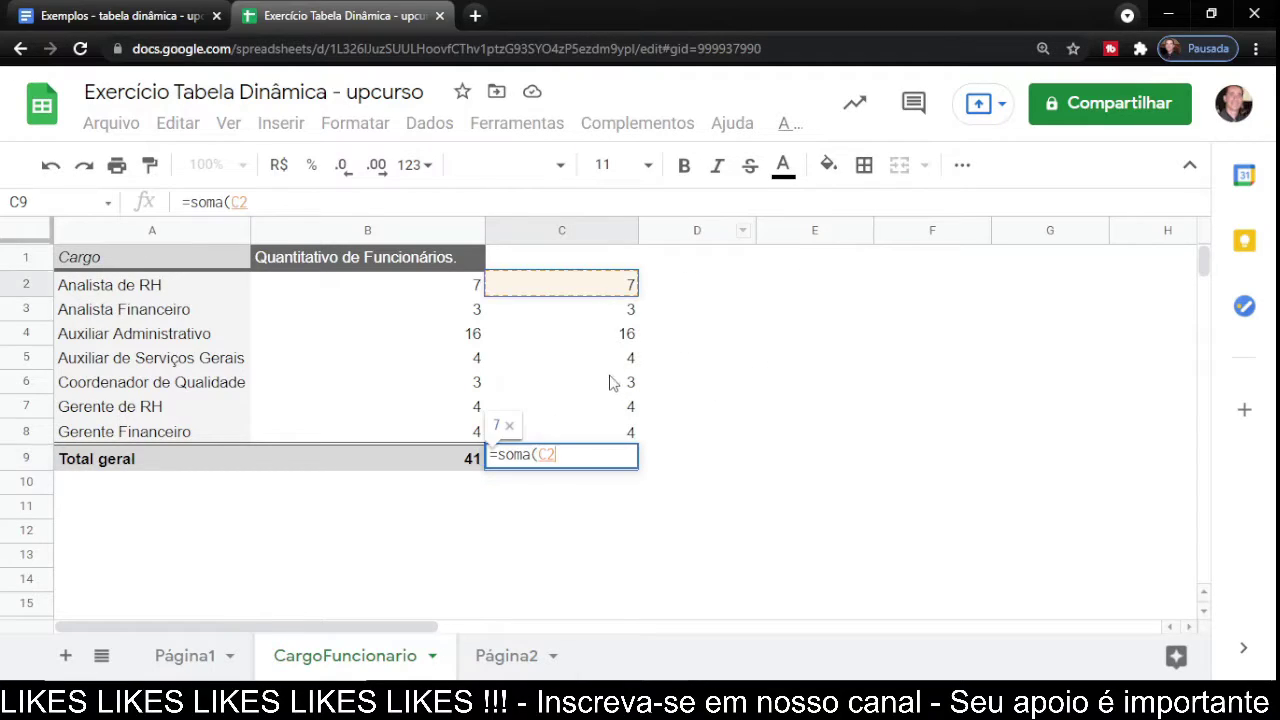
left_click(607, 436, "shift")
type(")")
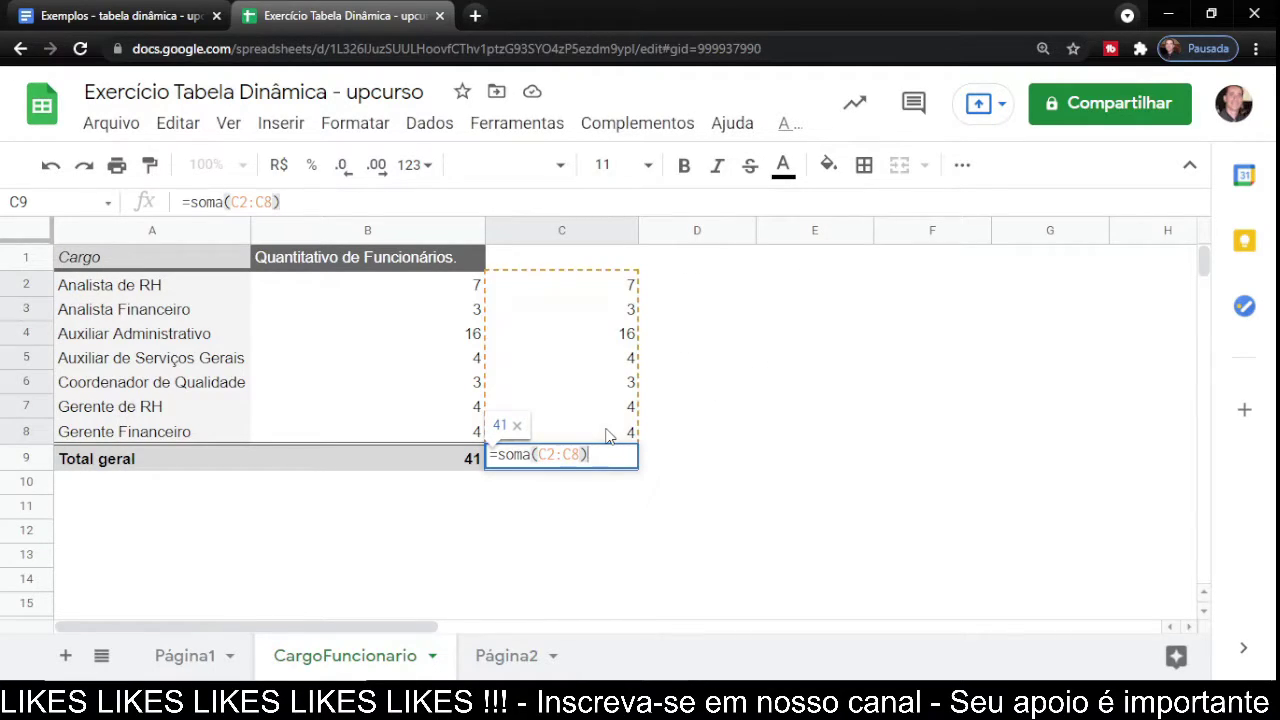
key("Return")
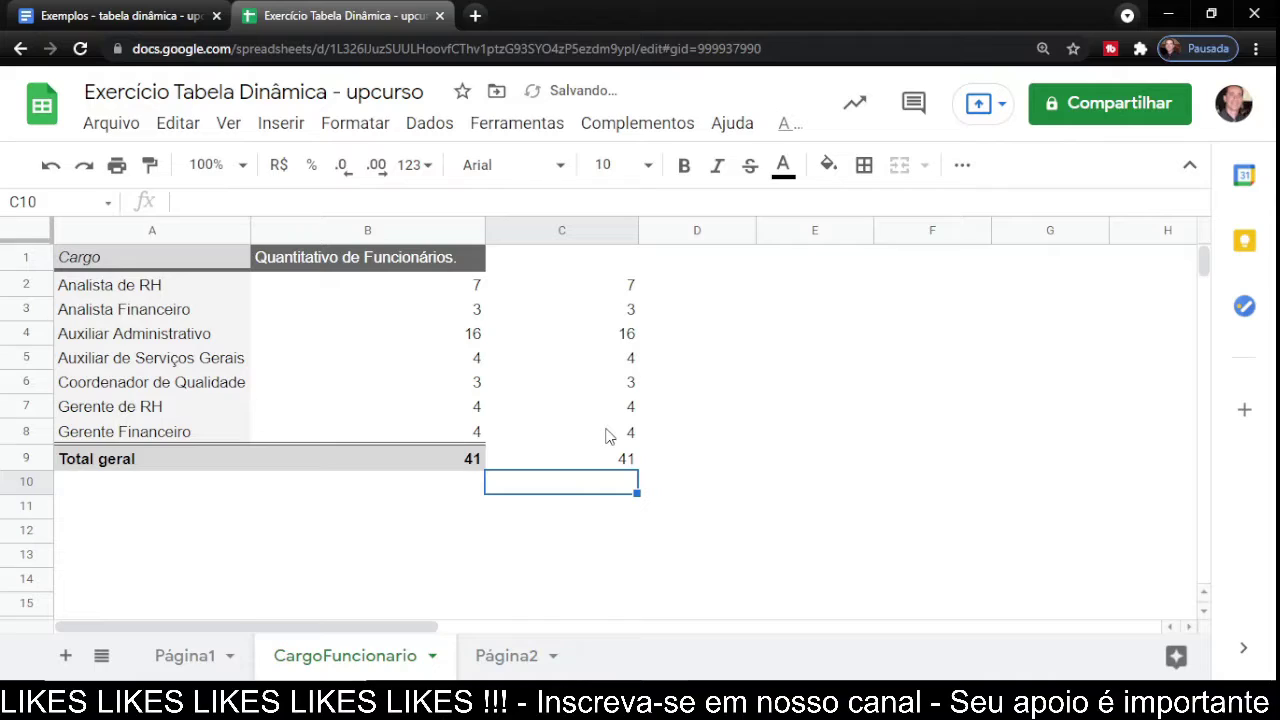
left_click(585, 289)
left_click(578, 463)
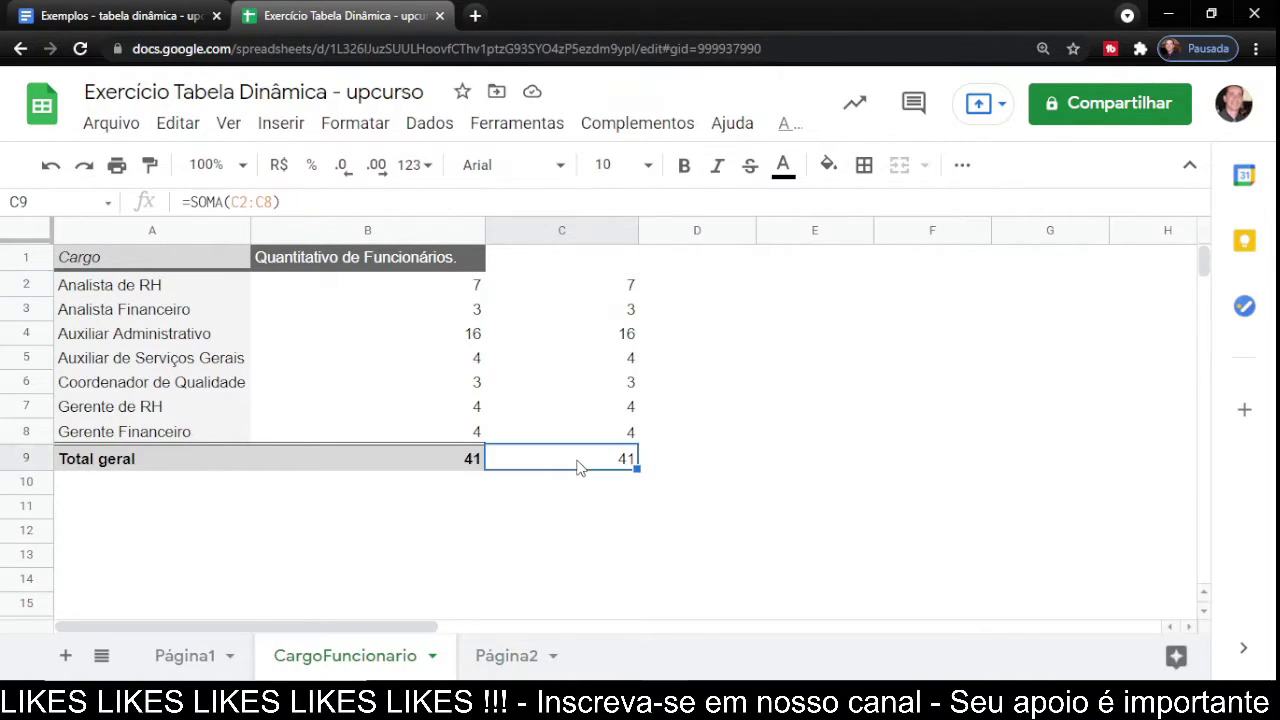
Delete column C with the check formulas from the CargoFuncionario sheet.
left_click(557, 229)
right_click(557, 229)
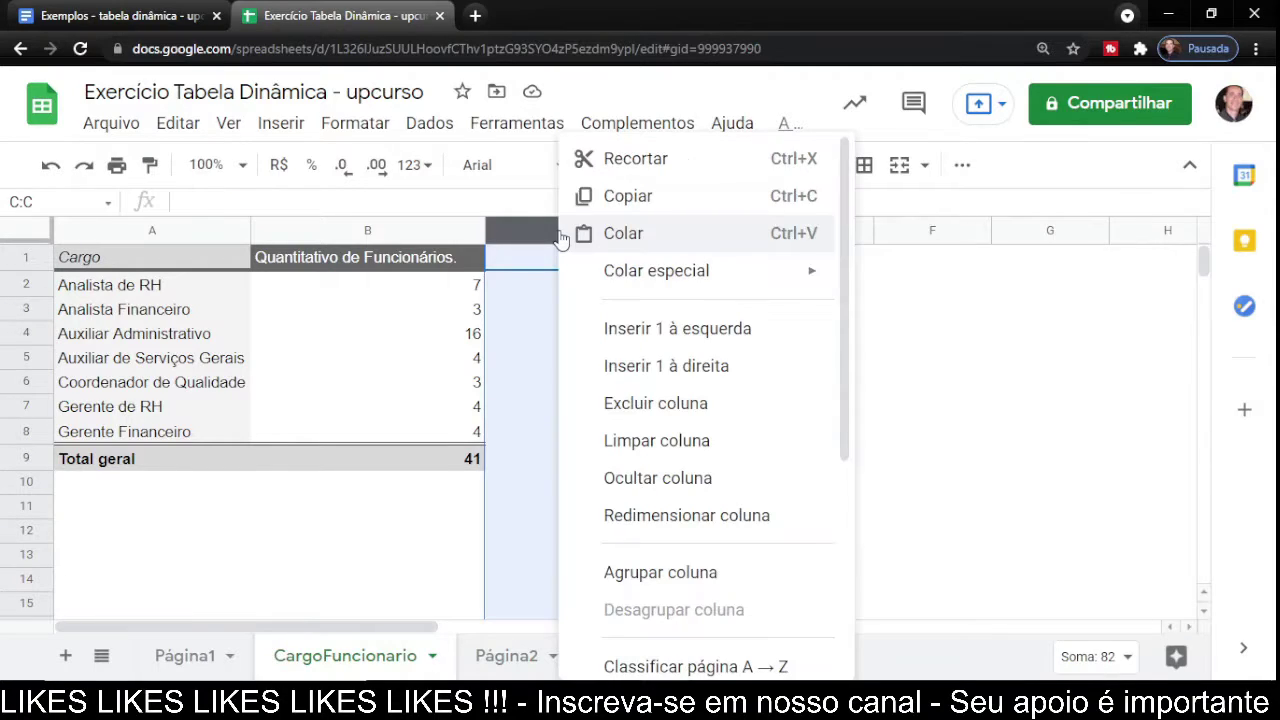
left_click(667, 410)
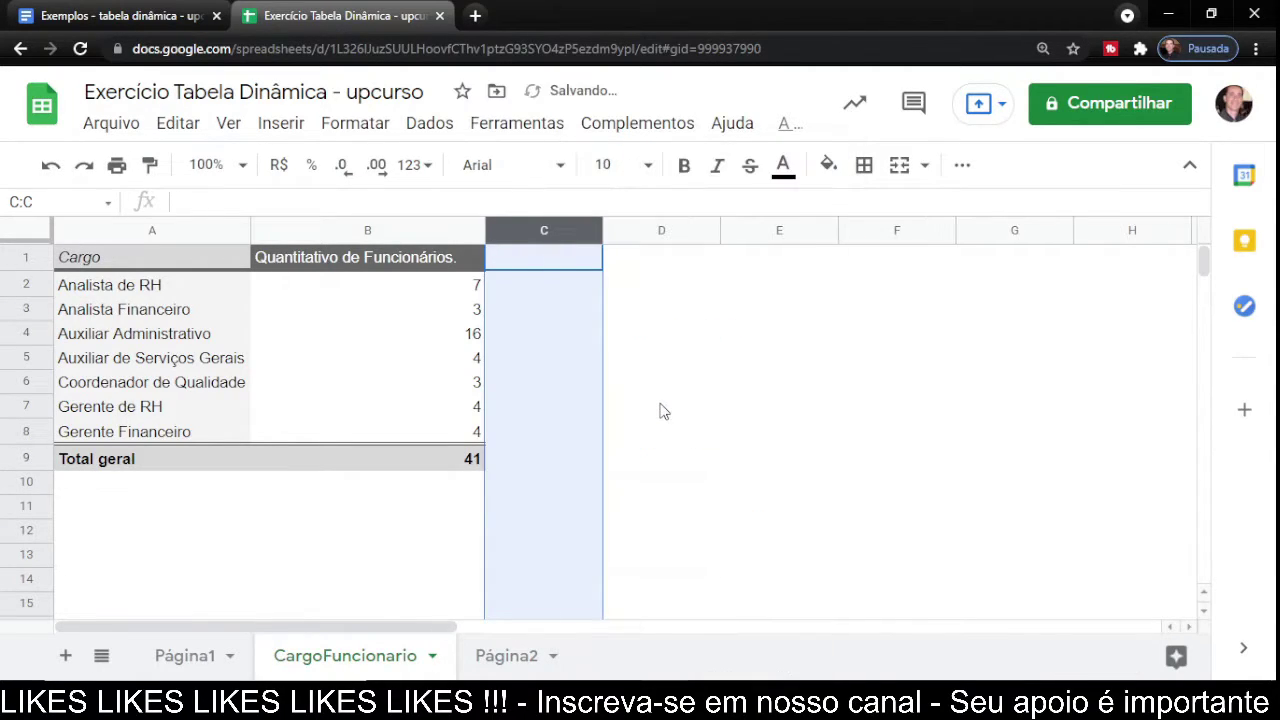
left_click(660, 410)
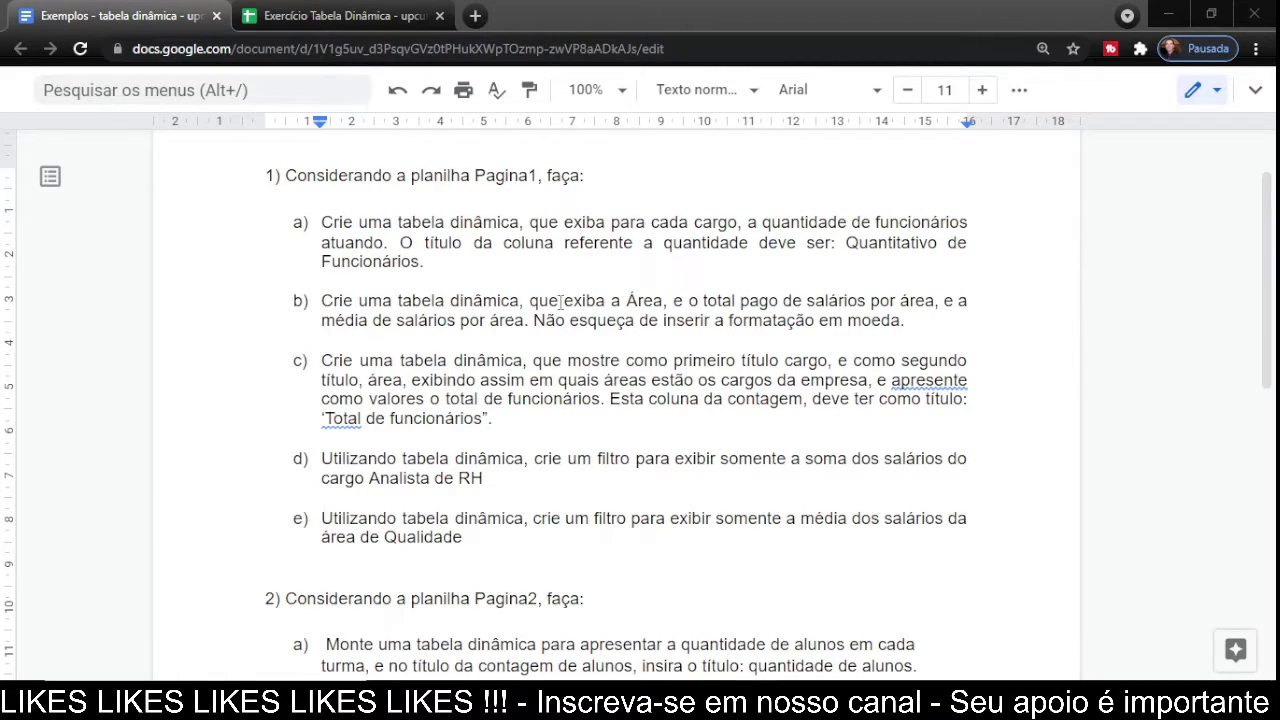
Consult exercise 1b in the Google Docs exercise list, and in Google Sheets create a pivot table from Página1!A2:D43 on a new sheet.
left_click_drag(538, 301, 930, 303)
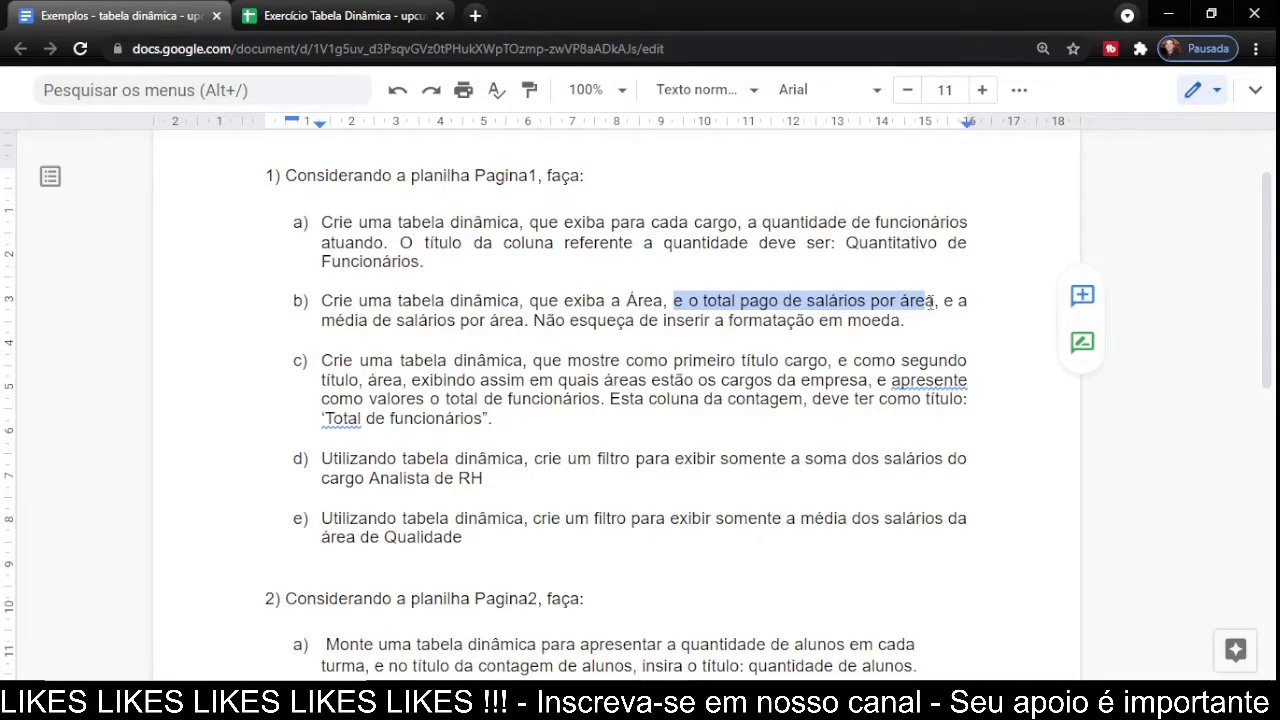
left_click_drag(320, 320, 528, 320)
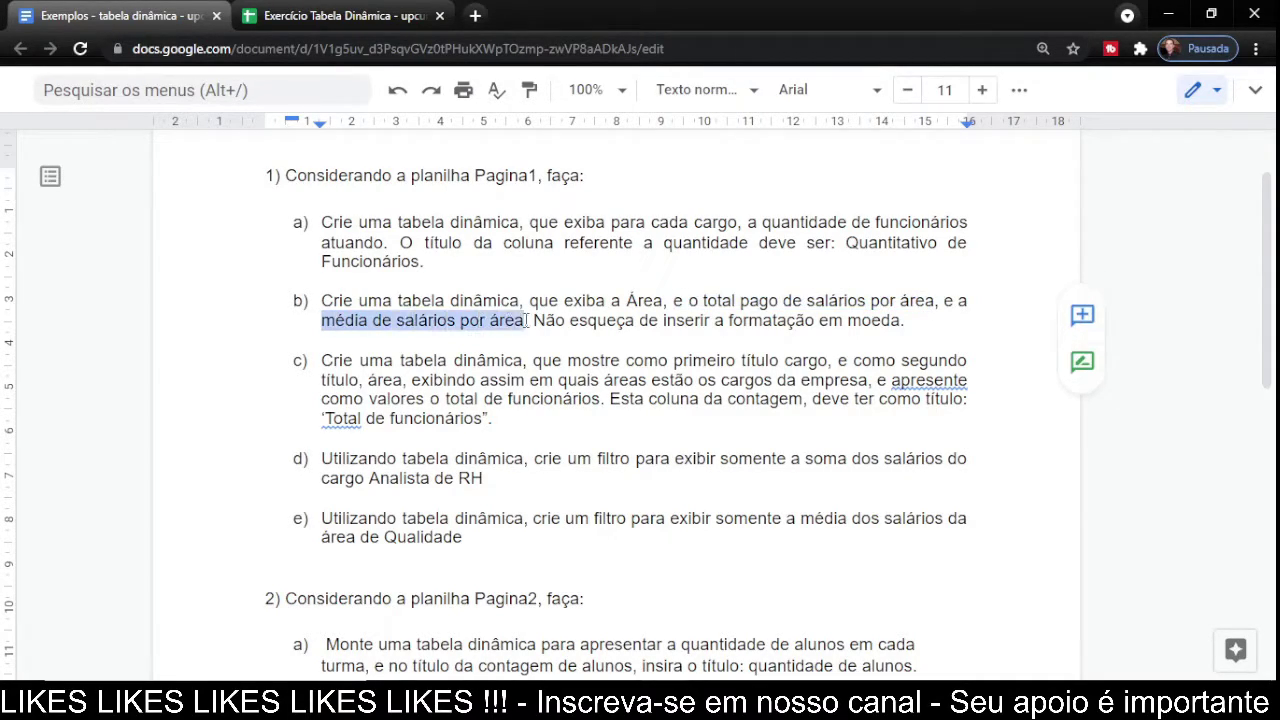
left_click(339, 17)
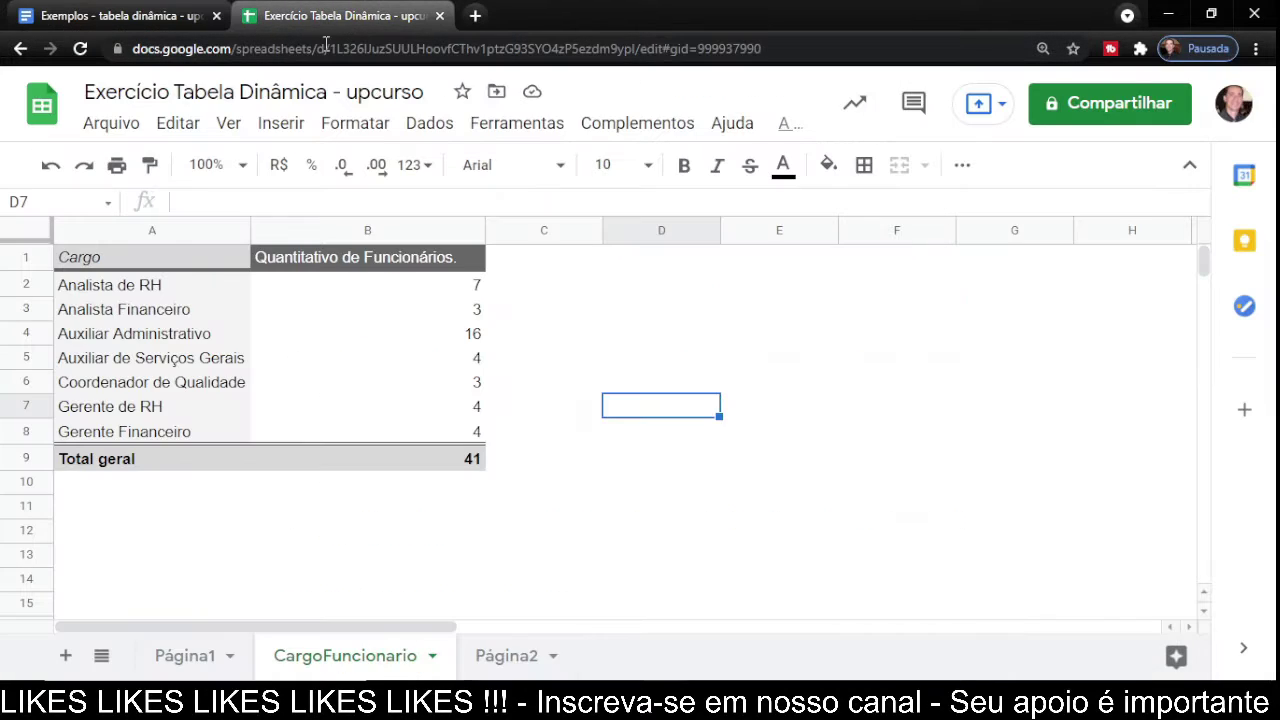
left_click(190, 656)
scroll(290, 460, "up", 9)
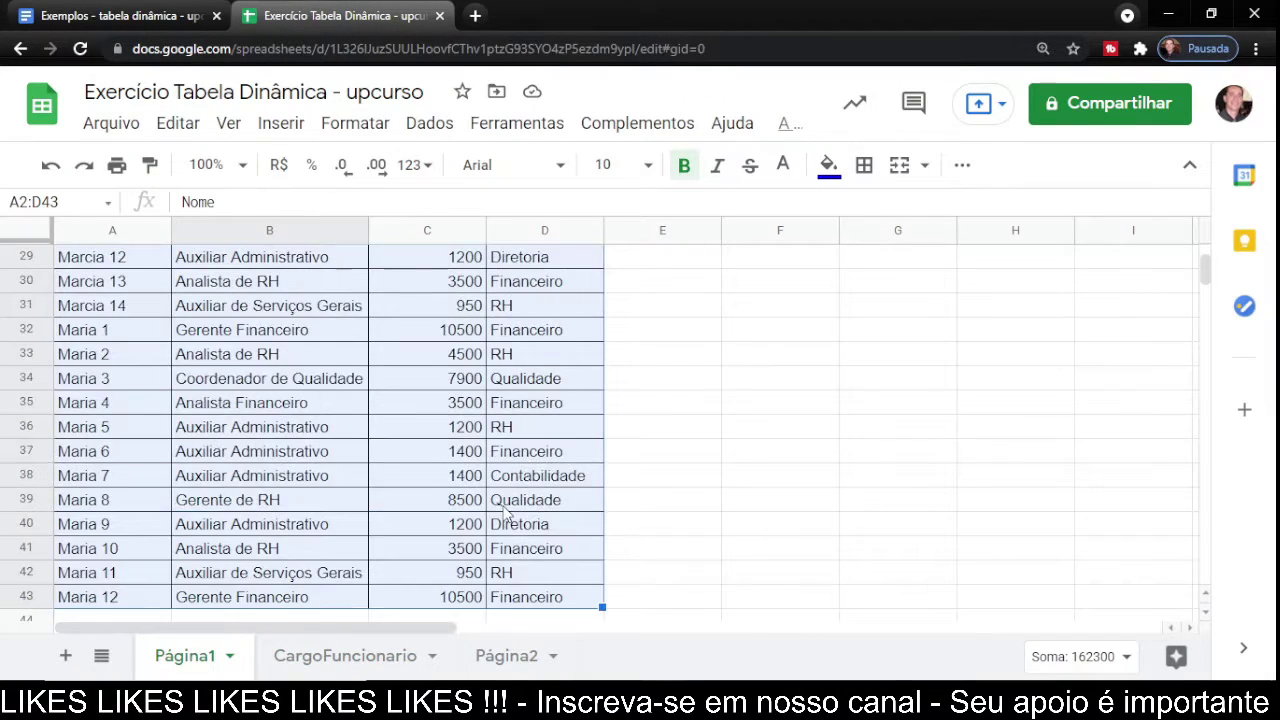
scroll(490, 456, "up", 3)
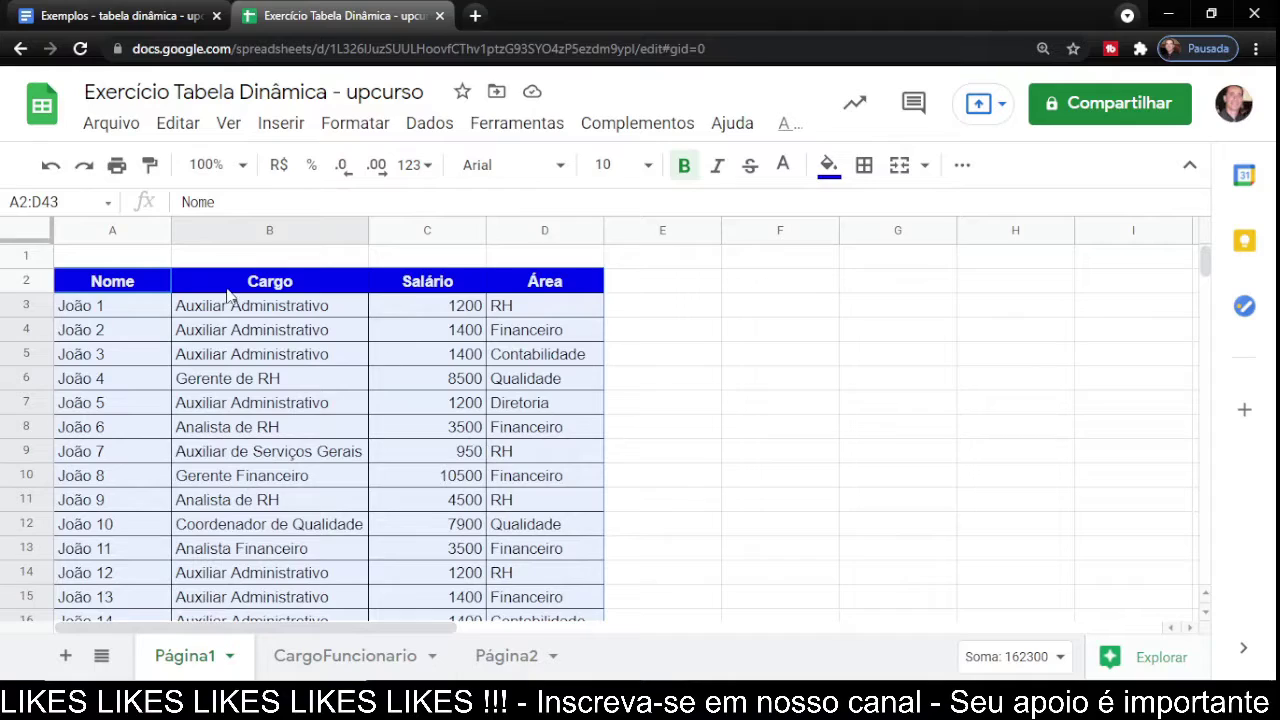
left_click(445, 123)
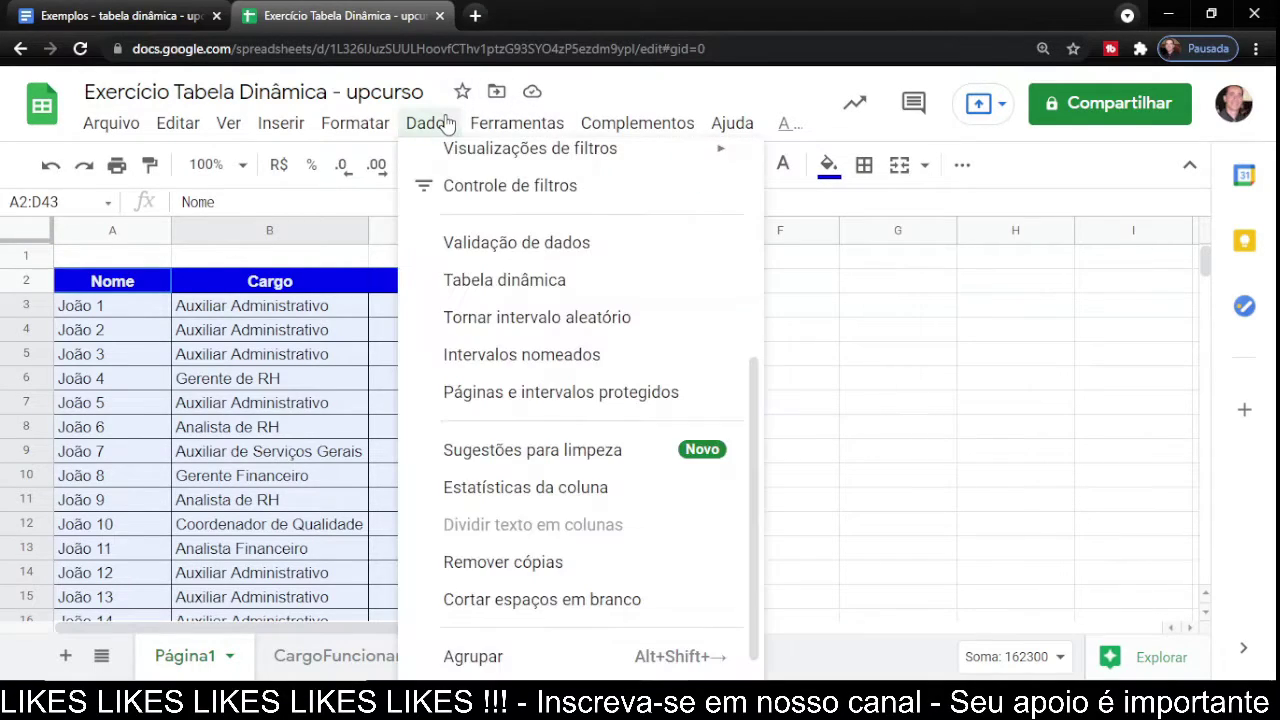
left_click(521, 285)
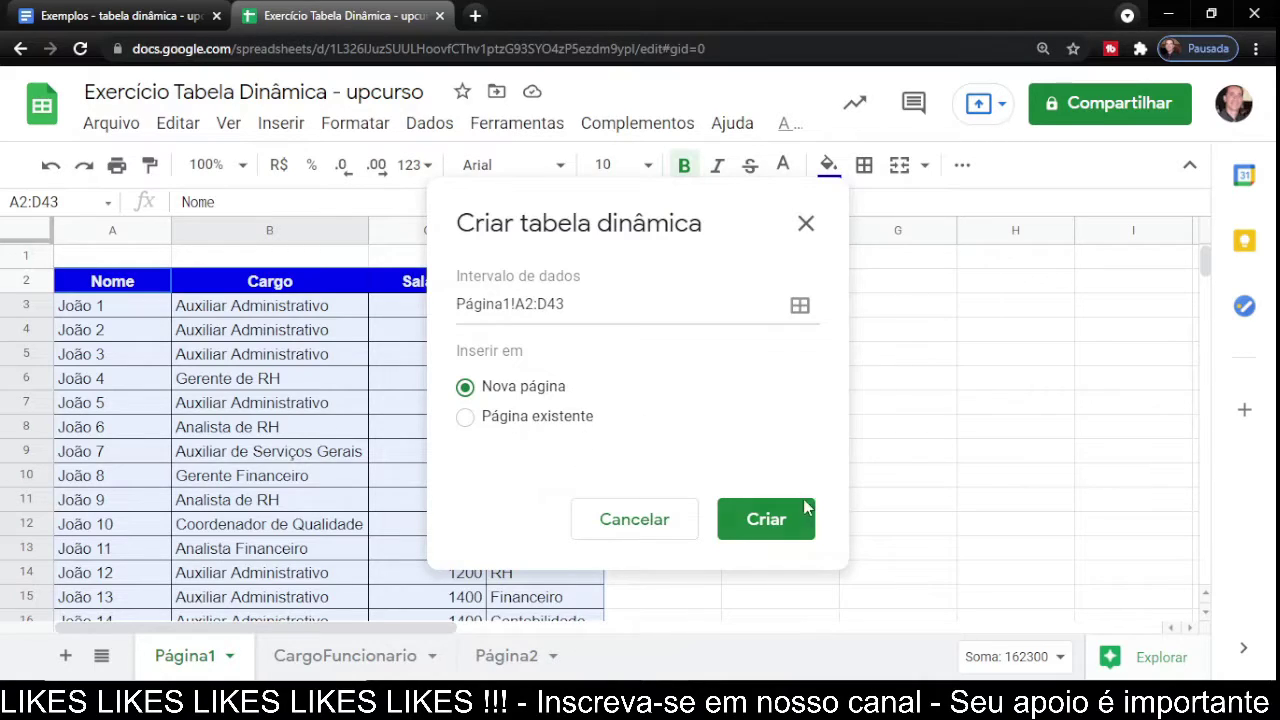
left_click(783, 527)
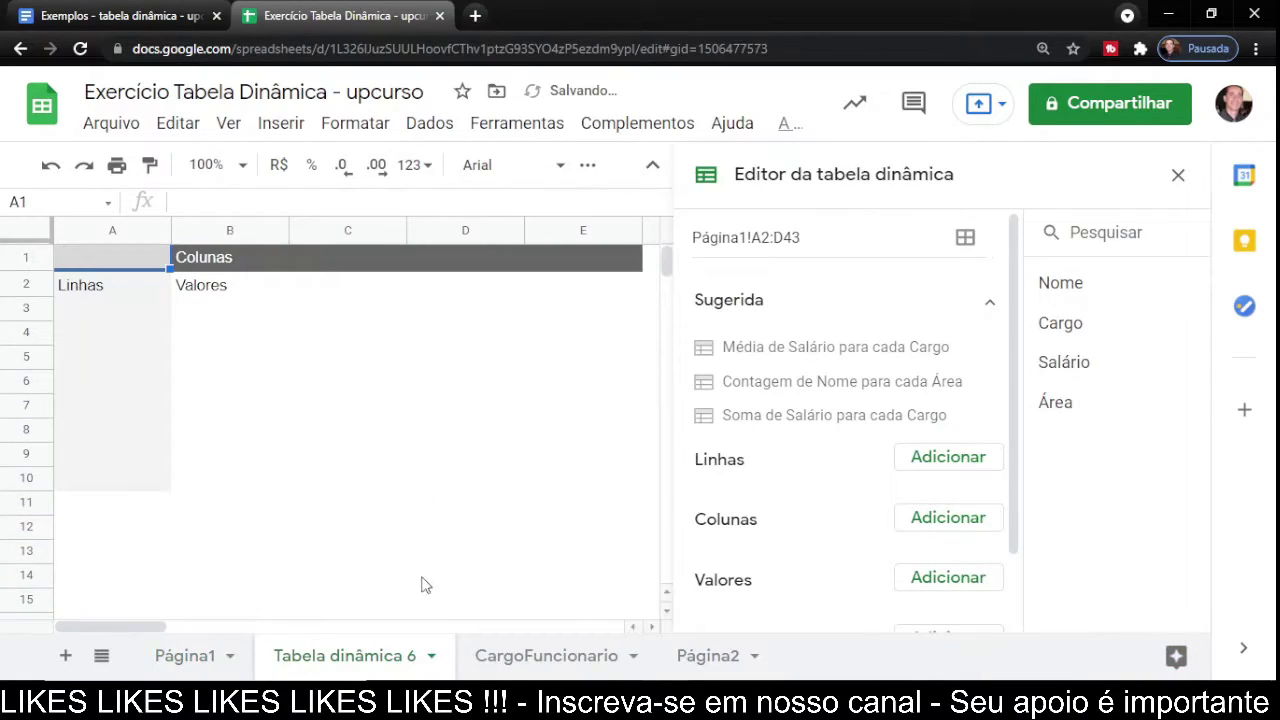
Rename the new pivot table sheet SalarioPorArea and add Área as the pivot table's column field.
double_click(388, 664)
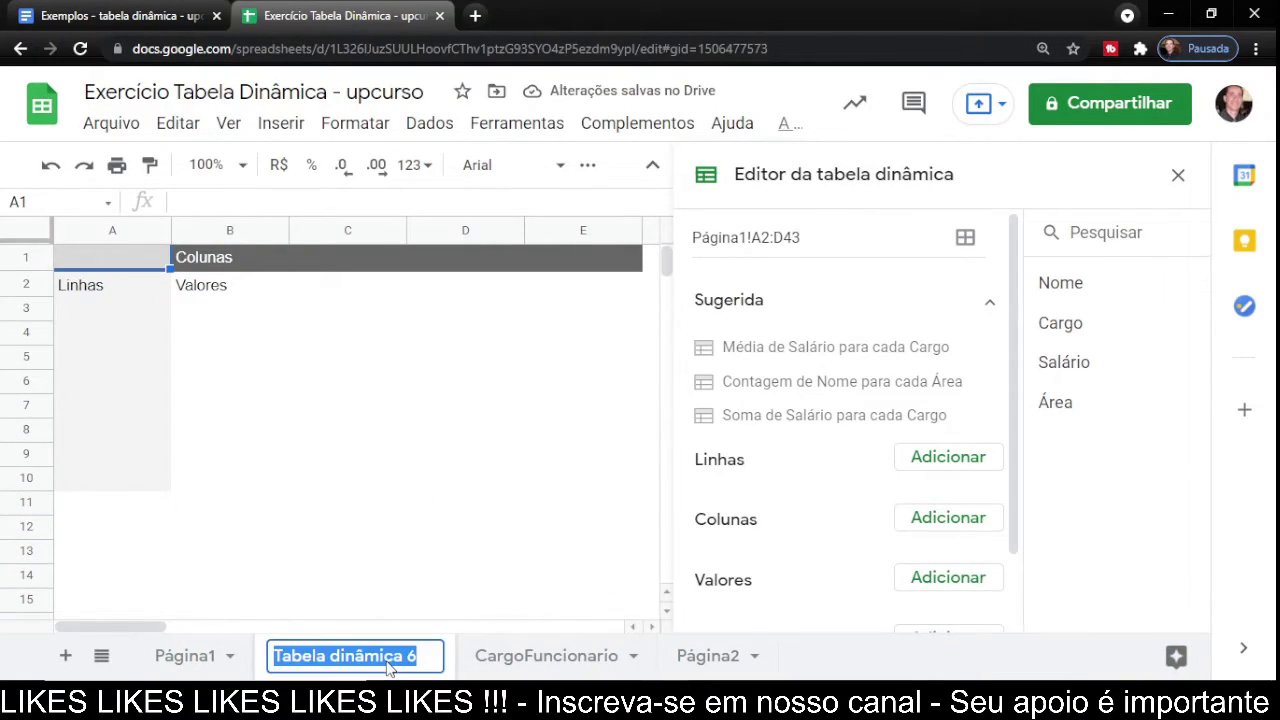
type("Salario")
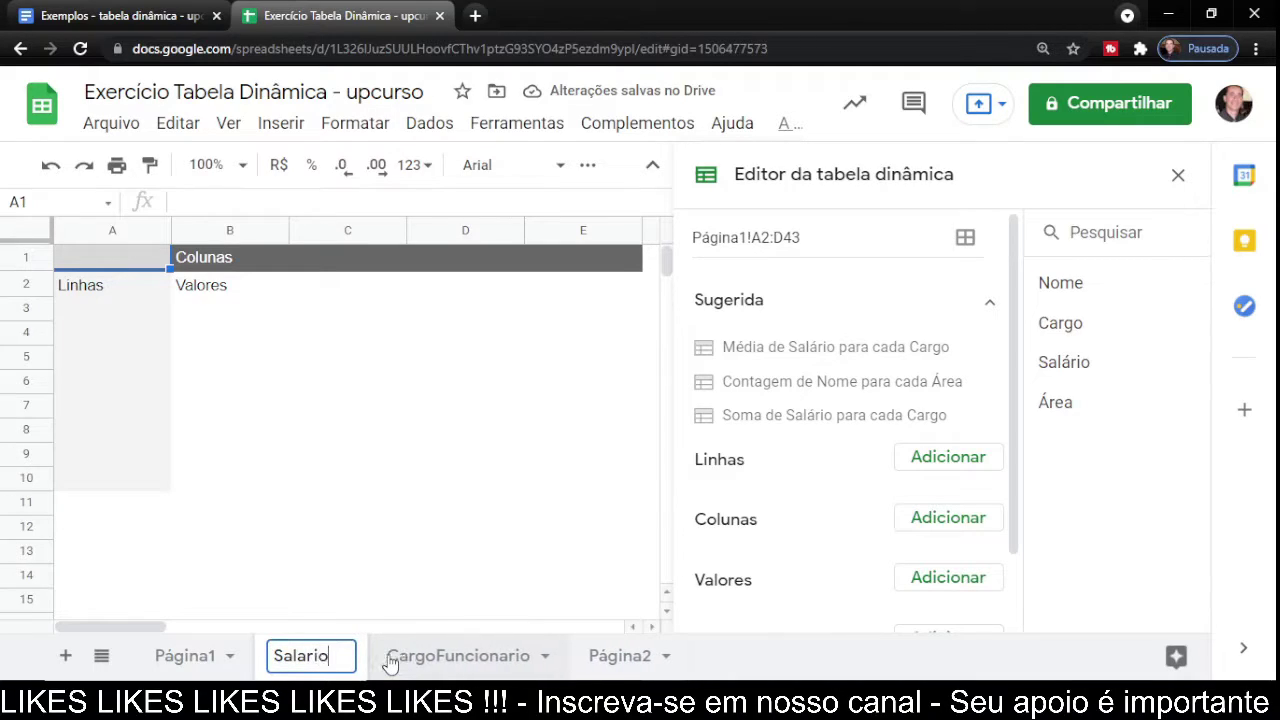
type("PorArea")
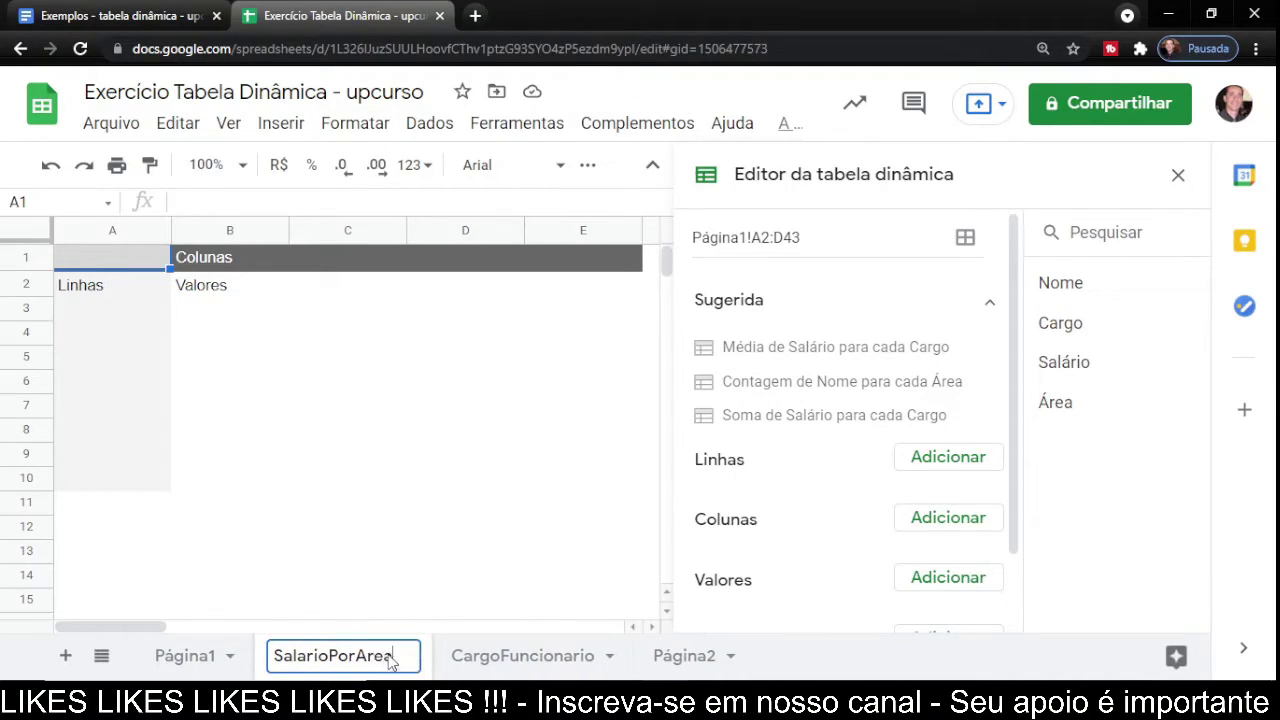
key("Return")
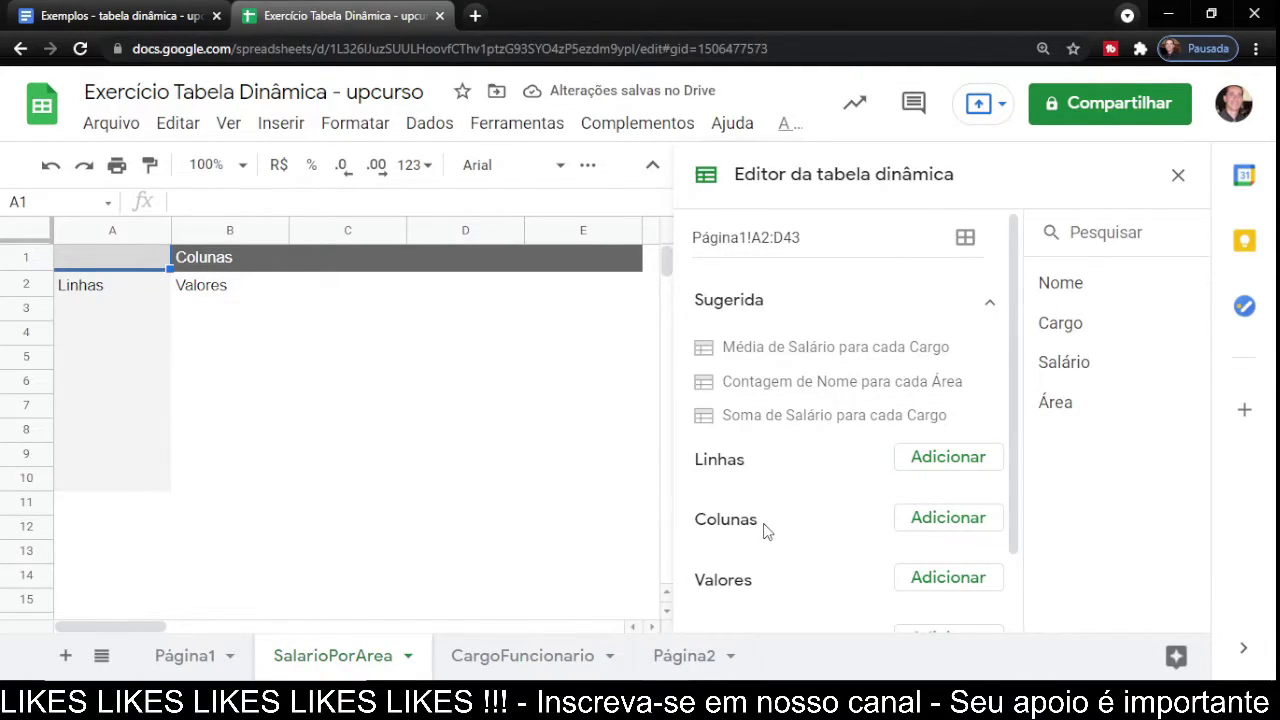
left_click(938, 520)
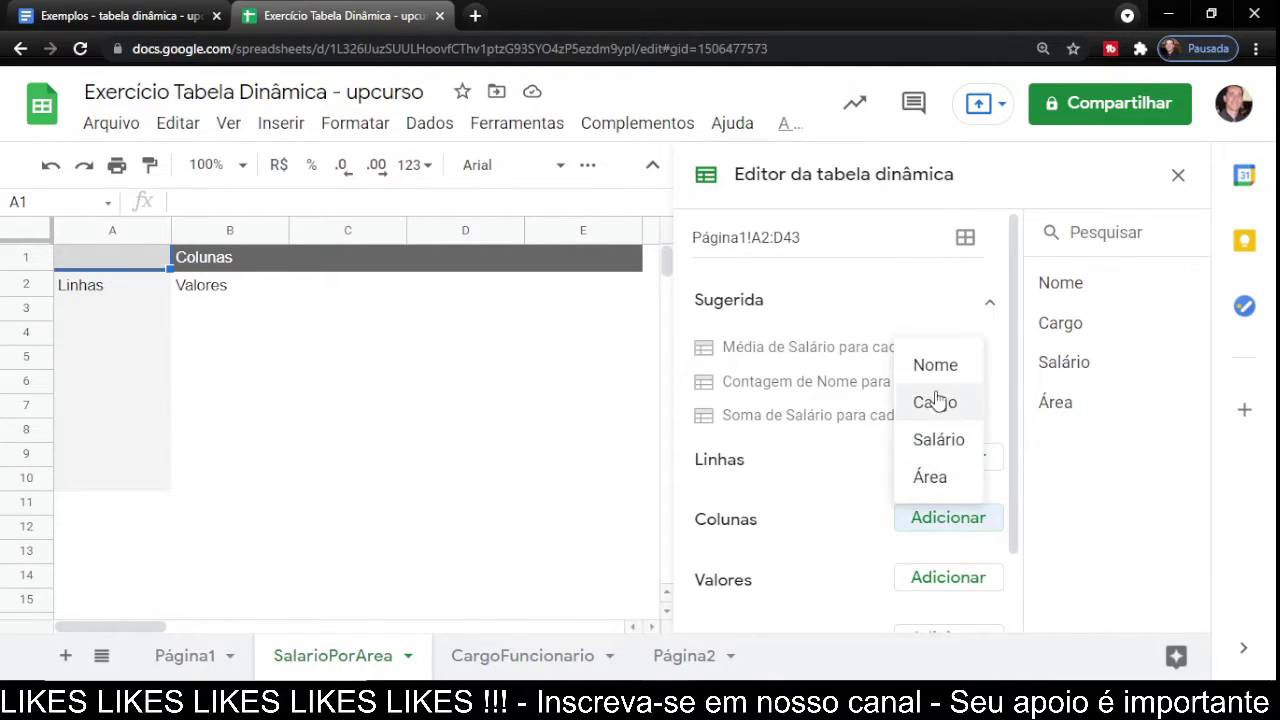
left_click(929, 480)
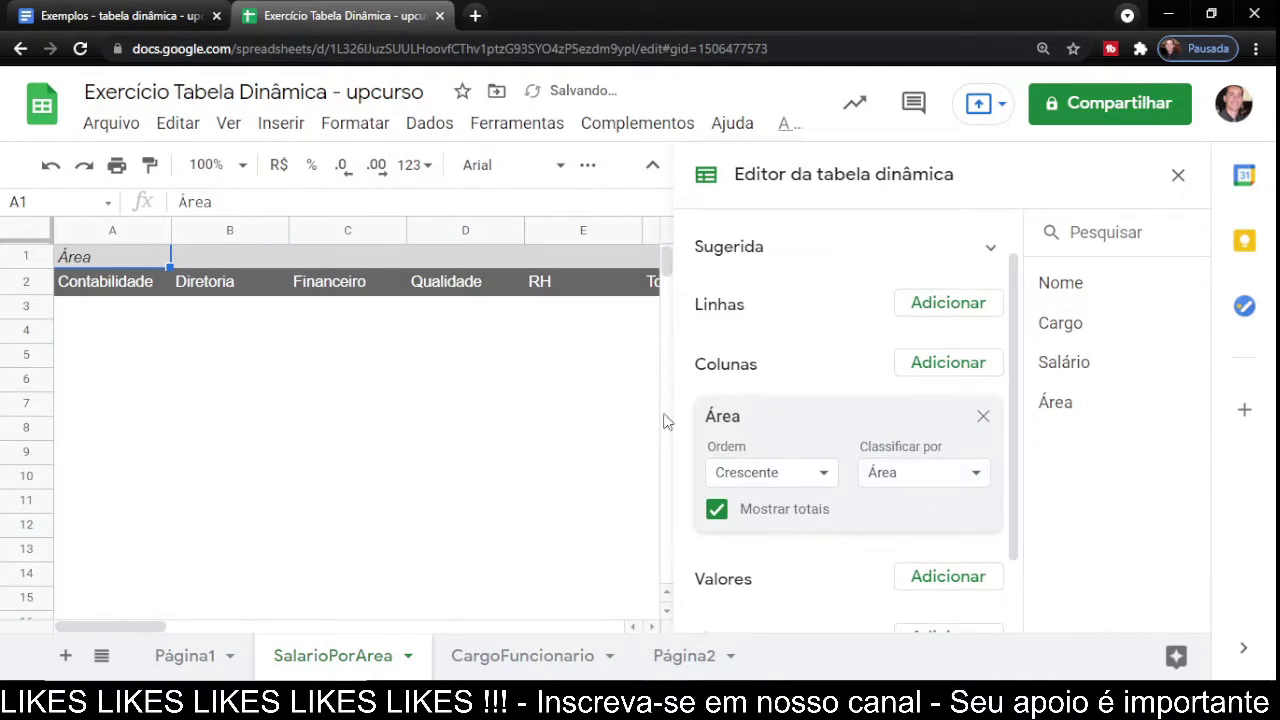
Examine the Área headings across row 2 of the SalarioPorArea pivot table, from Contabilidade to Total geral.
left_click(120, 292)
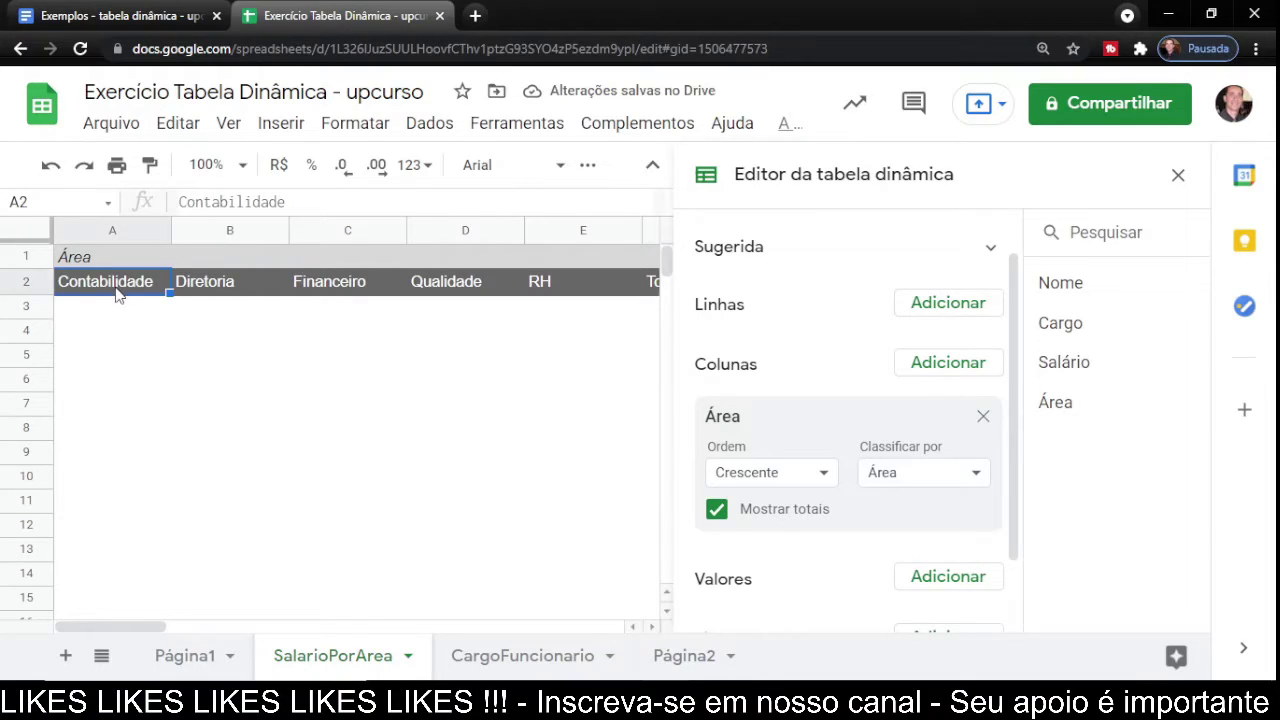
left_click(236, 292)
left_click(336, 298)
left_click(418, 296)
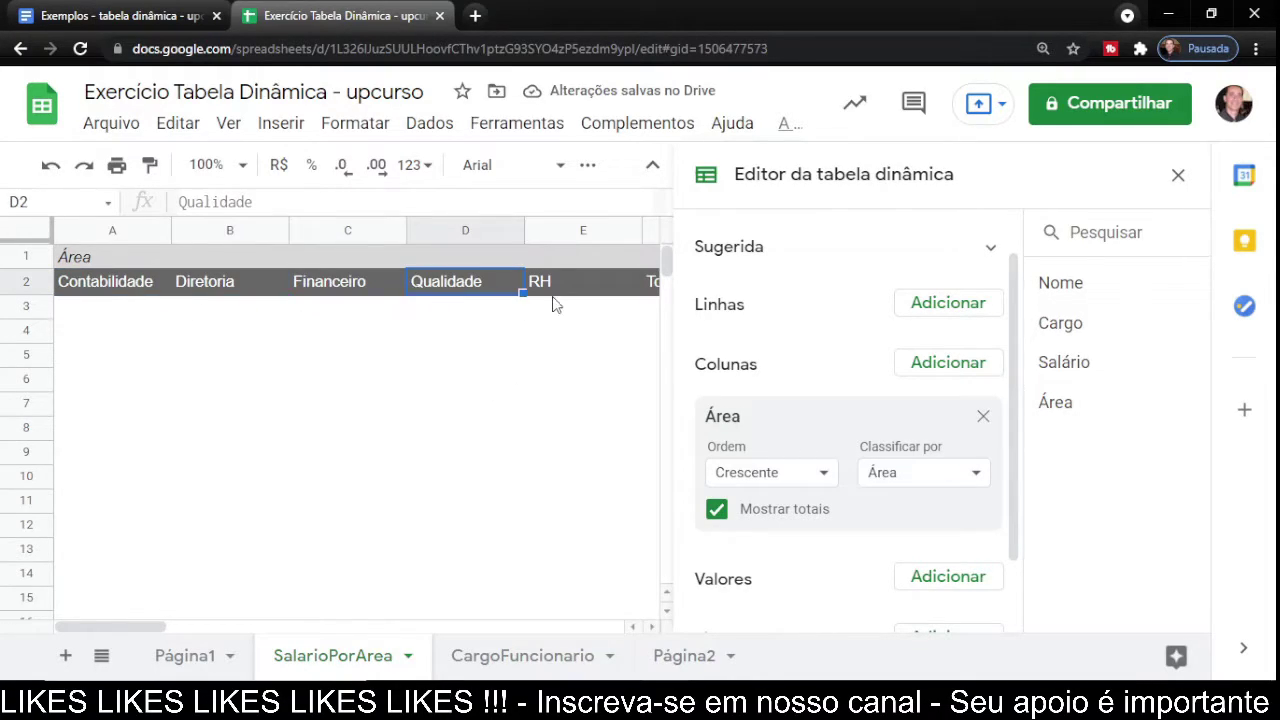
left_click(598, 288)
left_click(656, 290)
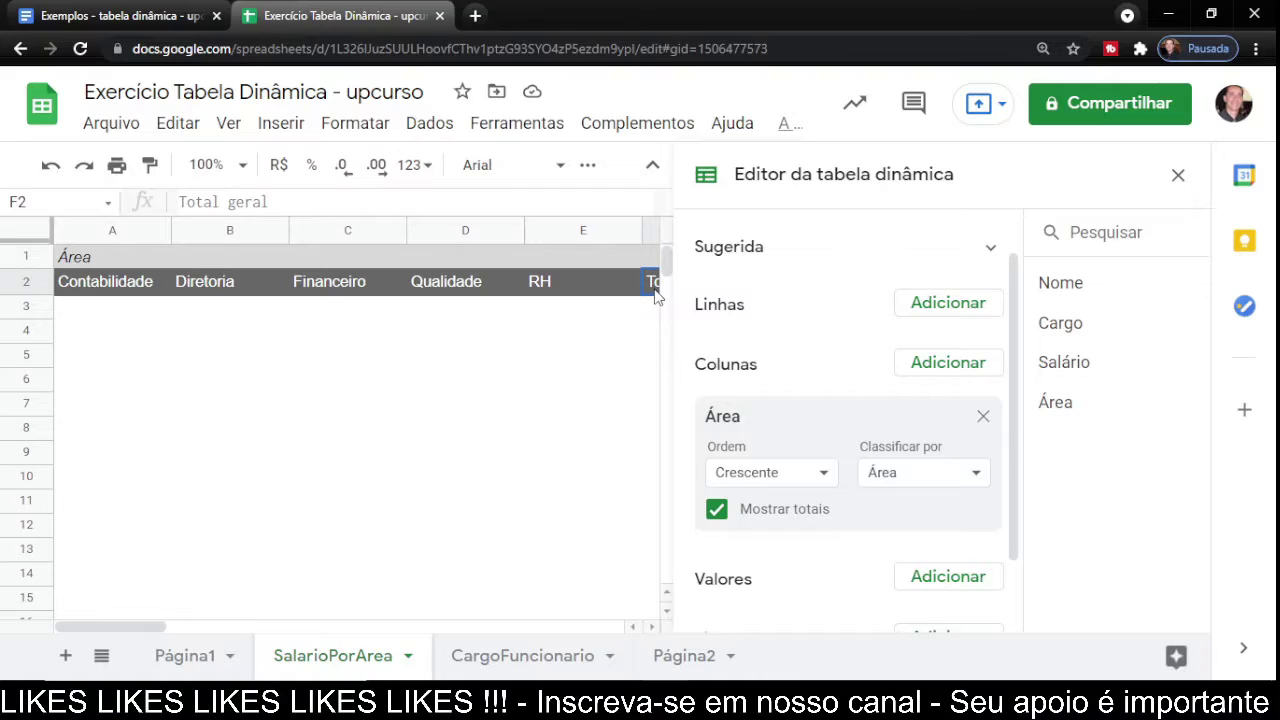
left_click(105, 293)
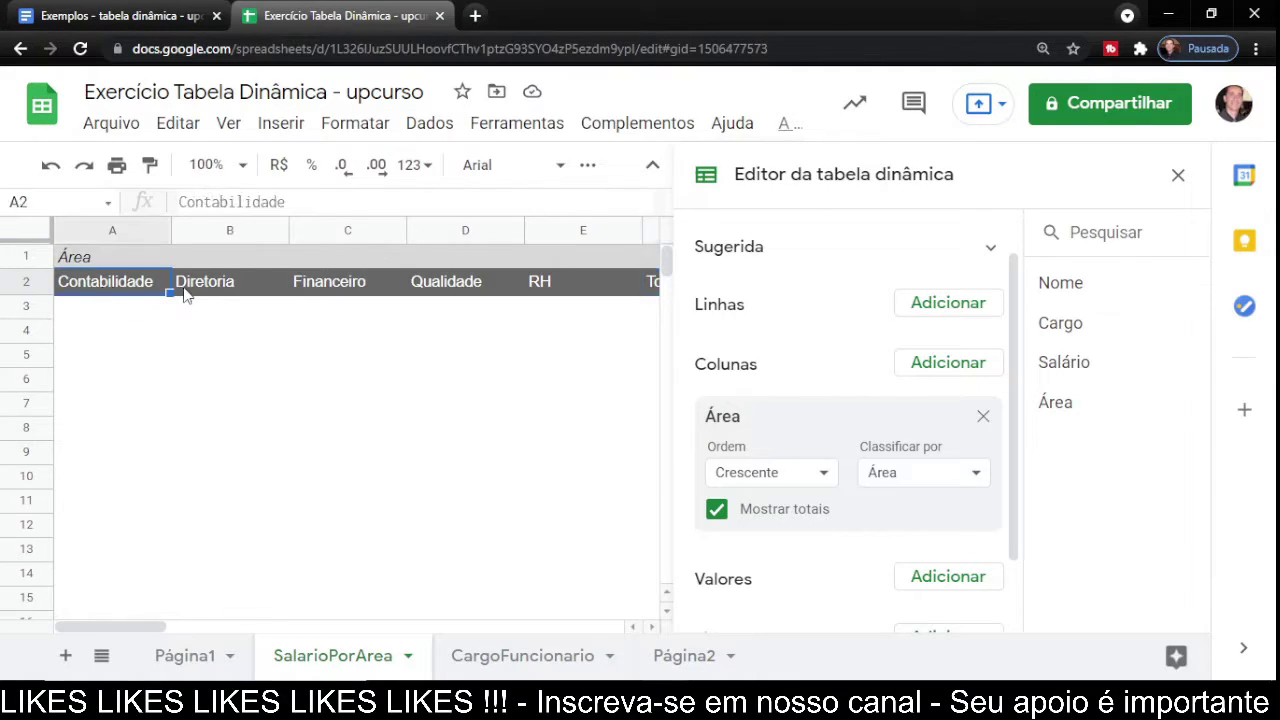
left_click(228, 288)
left_click(322, 290)
left_click(430, 296)
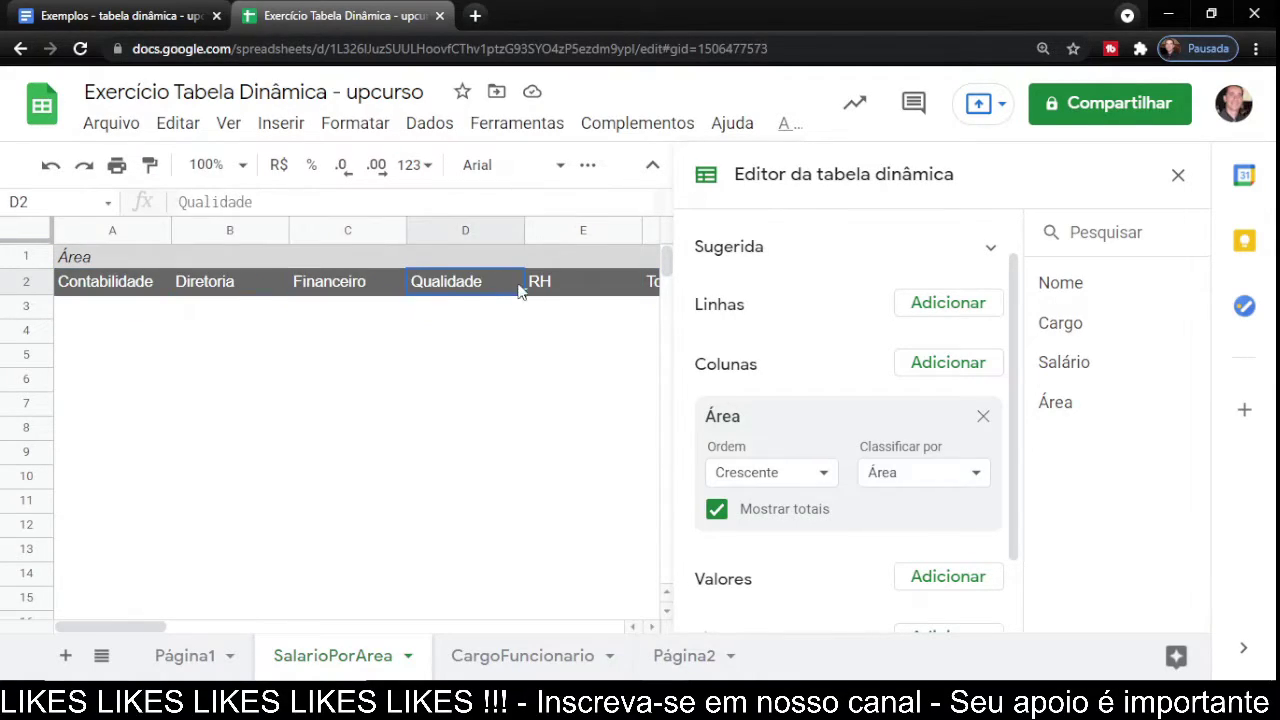
left_click(542, 291)
left_click(657, 290)
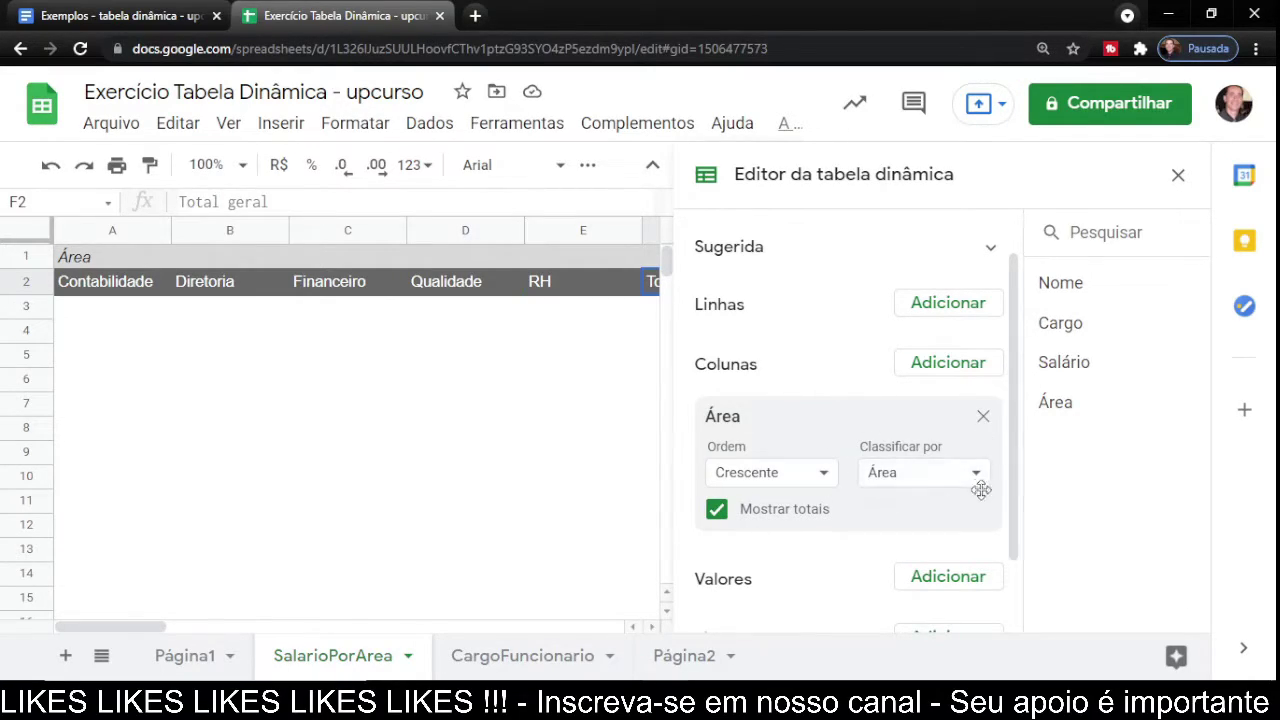
Recheck exercise 1b in the Google Docs list, and in Google Sheets add Salário to the pivot table's values, summarized by SUM.
left_click_drag(1013, 416, 994, 506)
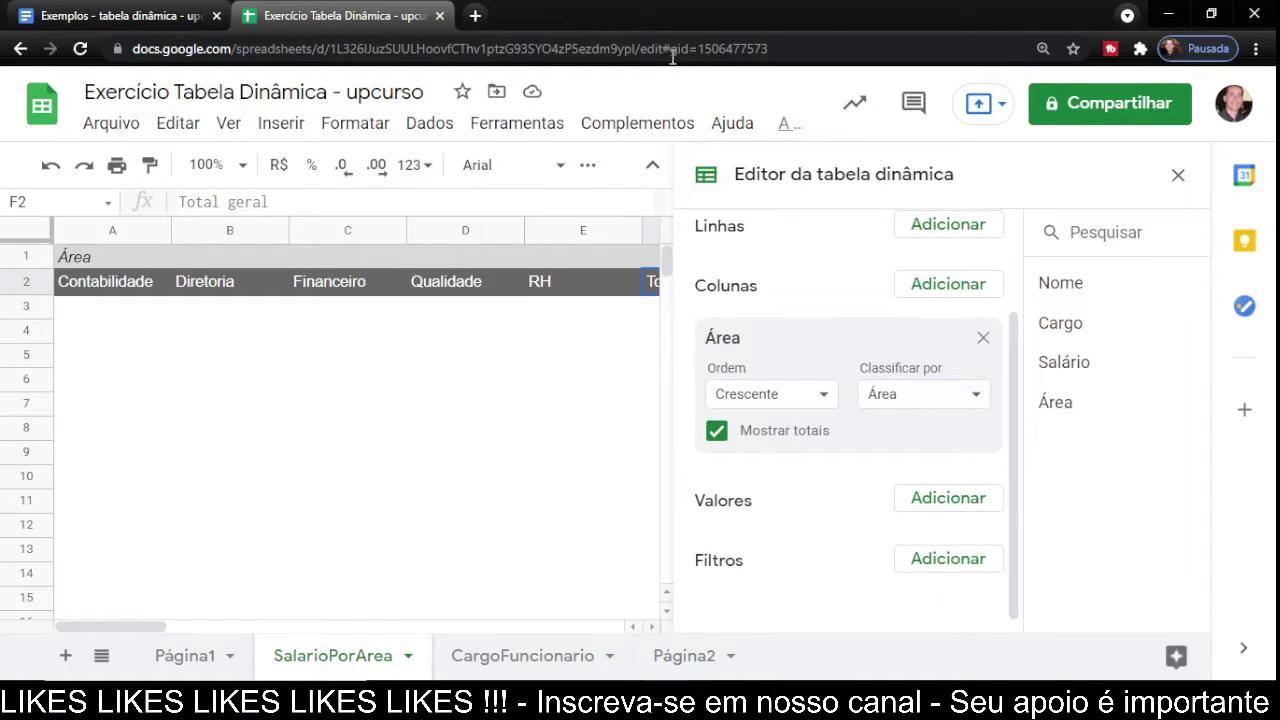
left_click(123, 24)
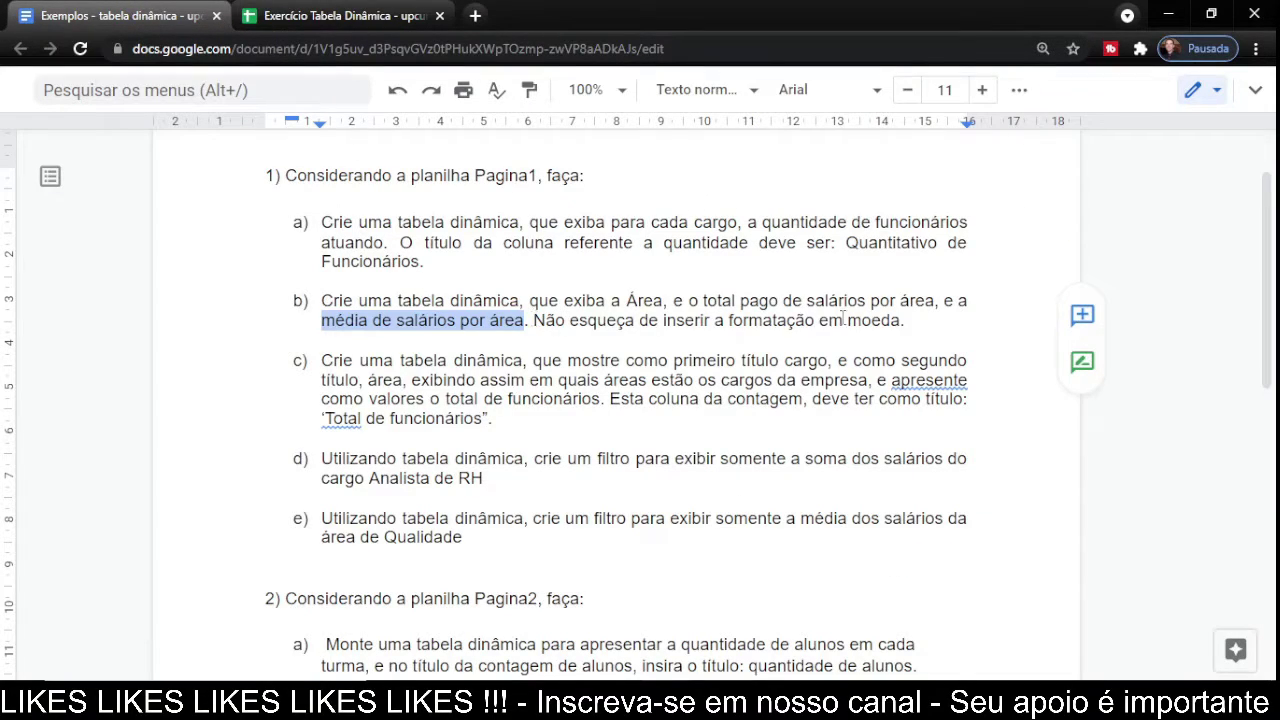
left_click_drag(686, 300, 925, 307)
left_click(265, 18)
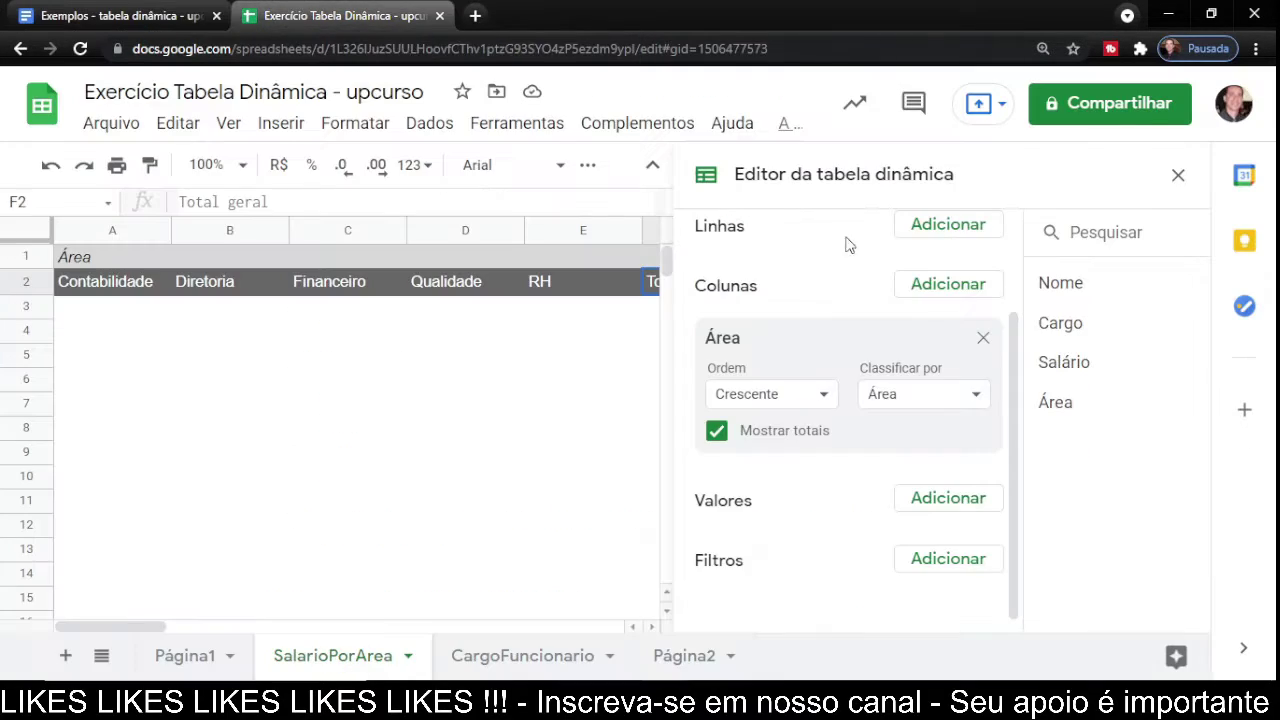
left_click(946, 505)
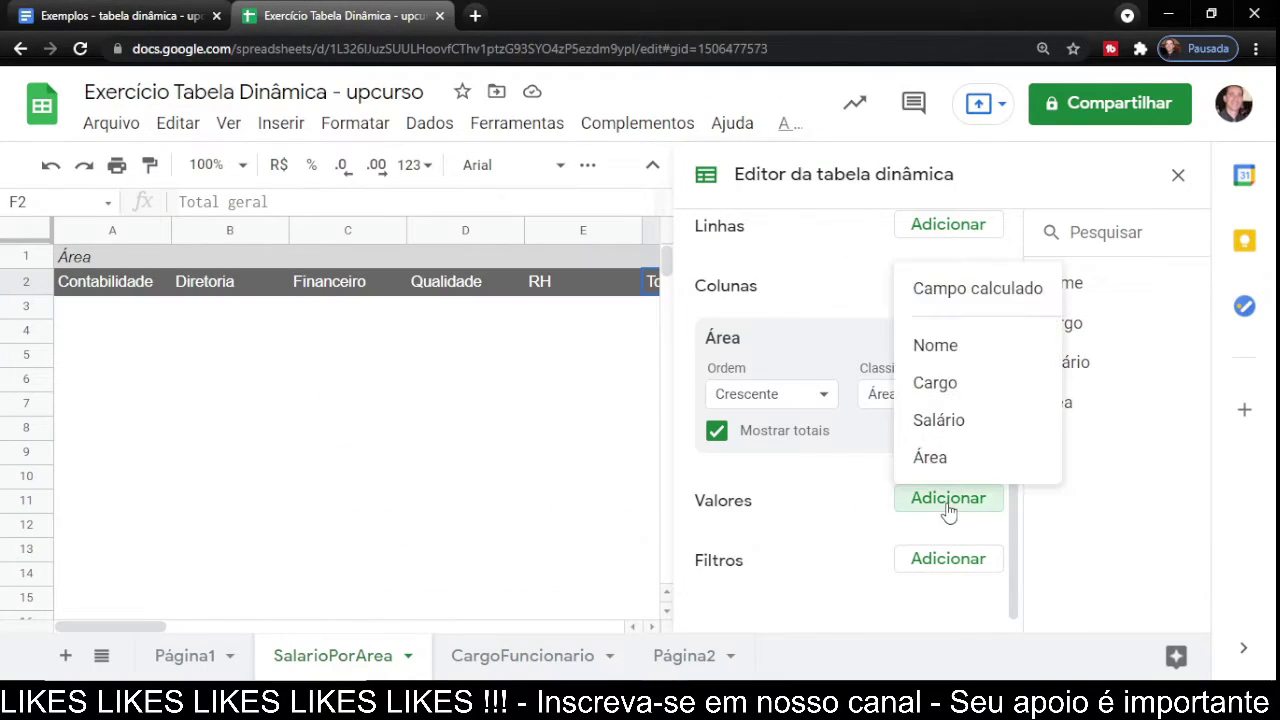
left_click(945, 426)
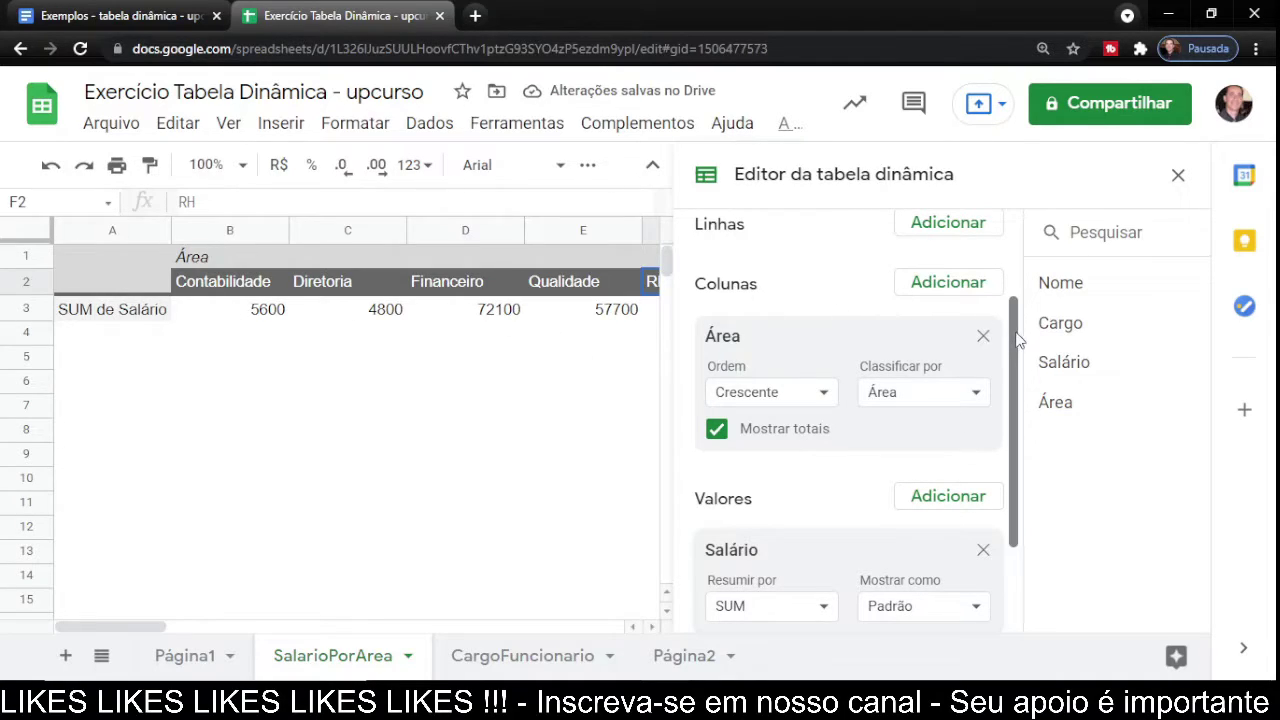
scroll(965, 380, "down", 2)
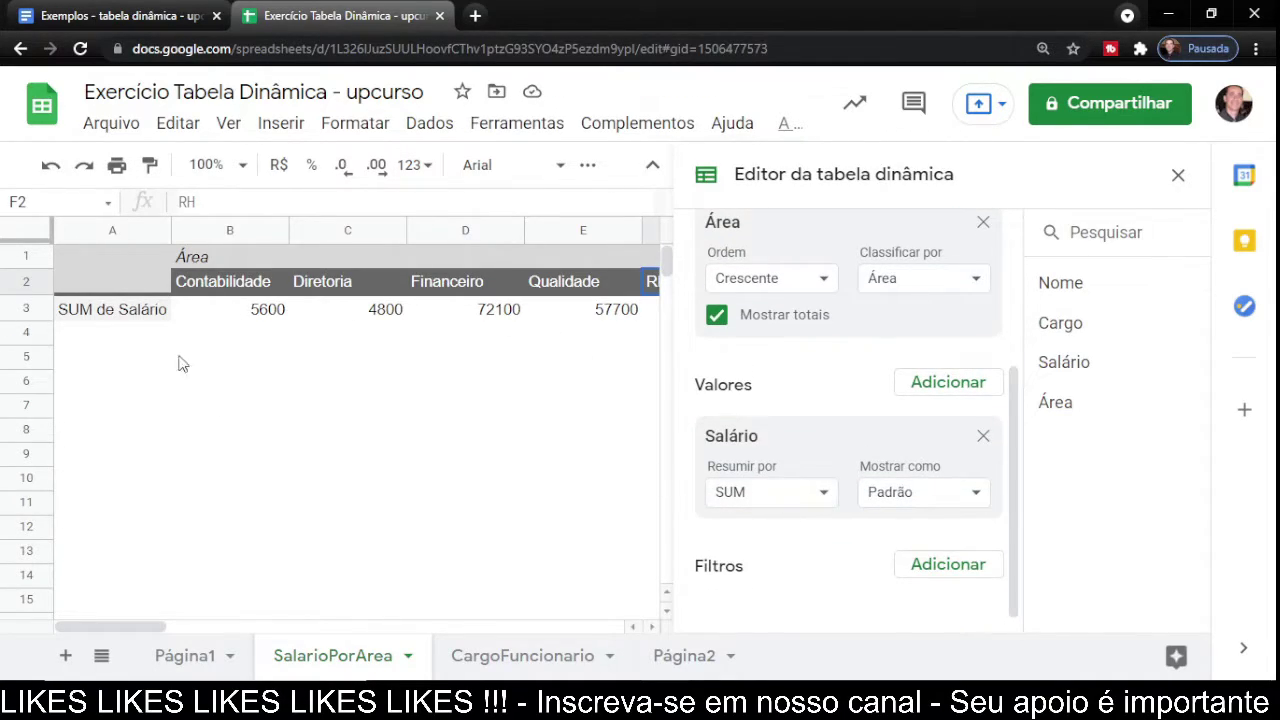
Recheck exercise 1b in the Google Docs list, and in Google Sheets rename the SUM de Salário heading in A3 as Total de Salário.
double_click(105, 313)
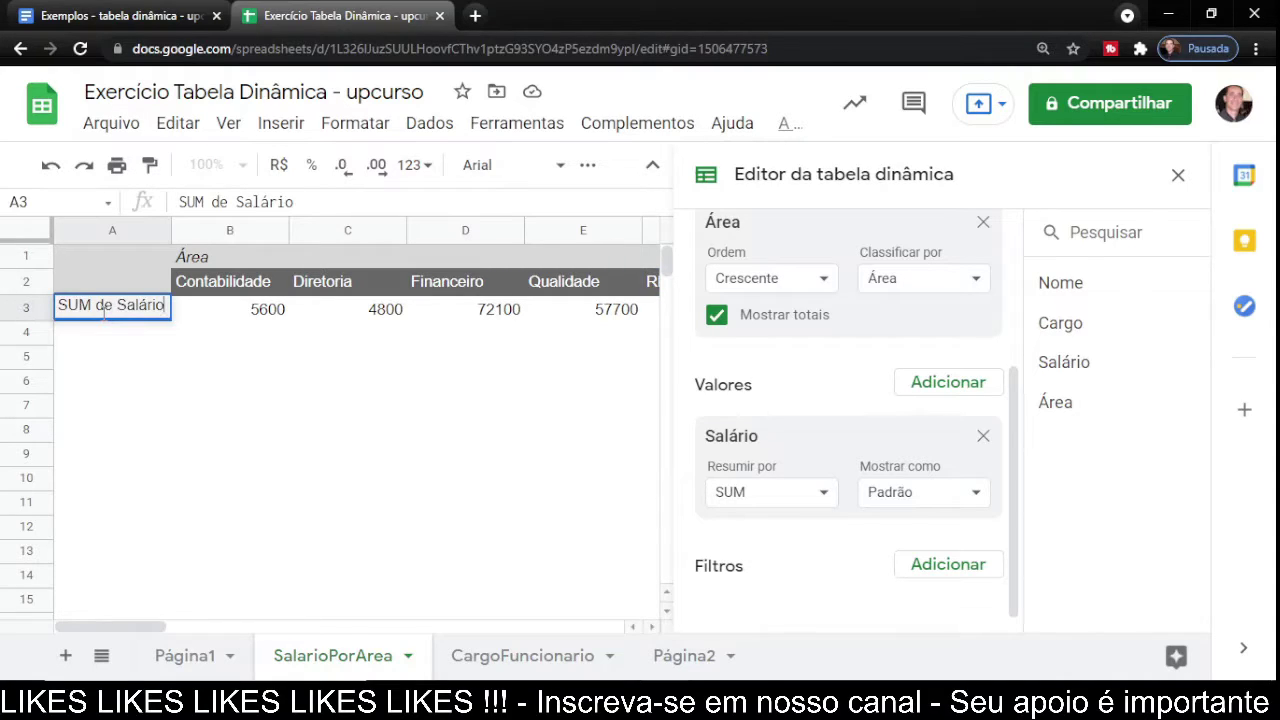
left_click(58, 15)
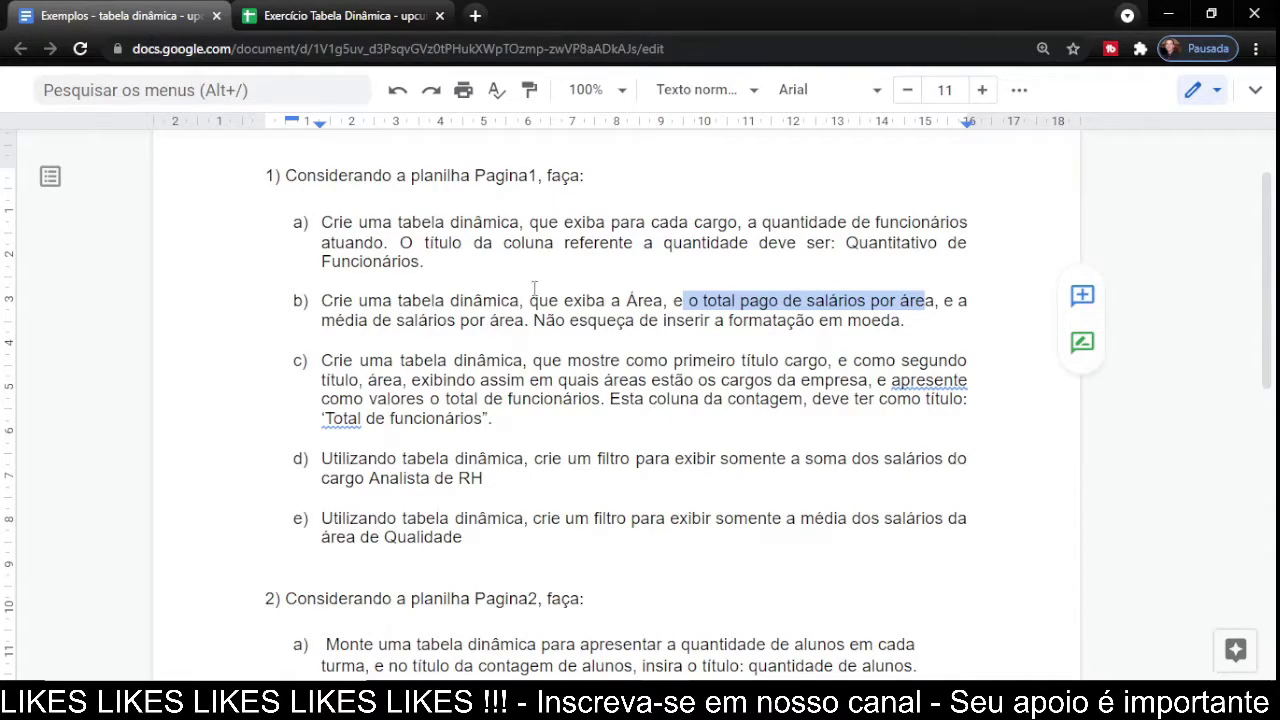
left_click(360, 16)
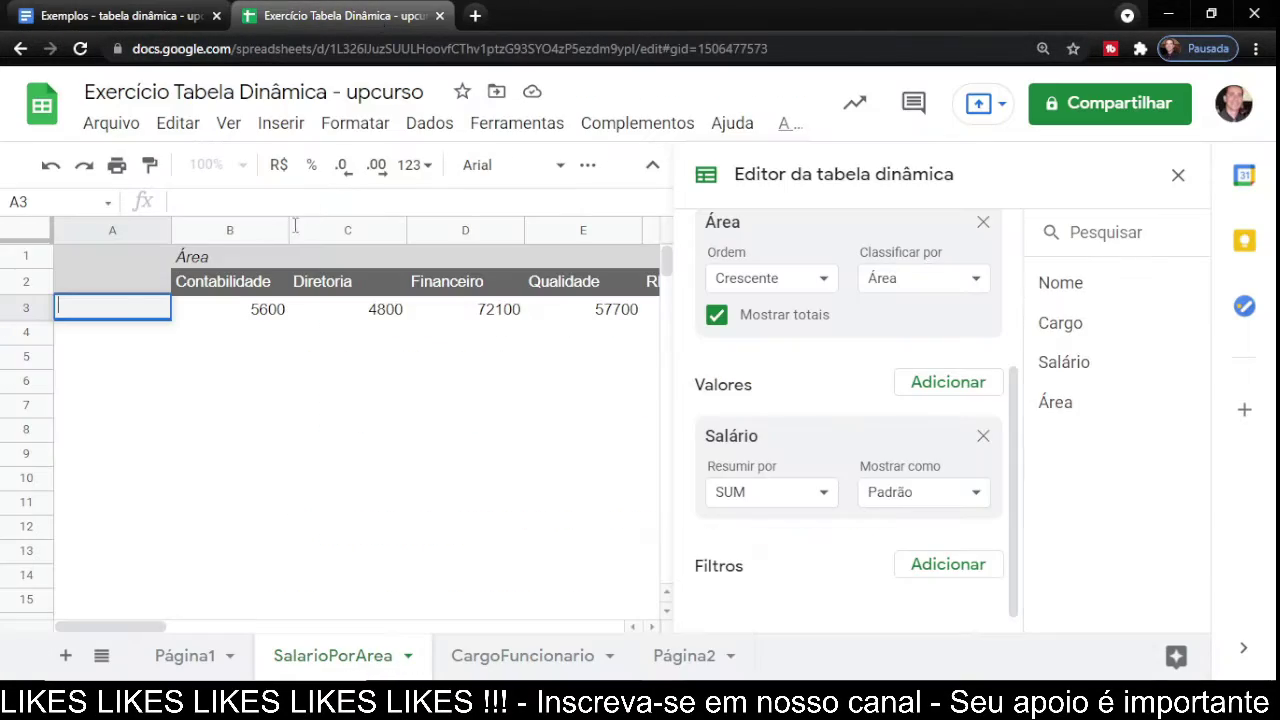
type("Total de ")
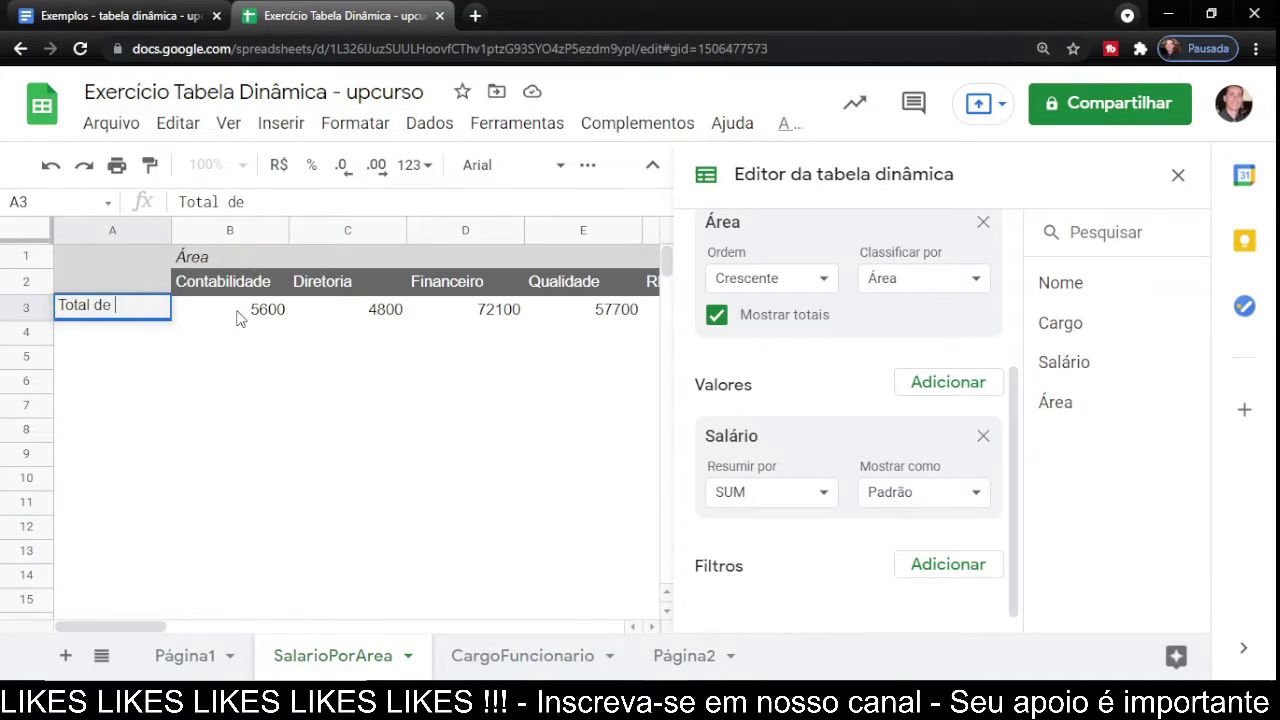
type("Salário")
key("Return")
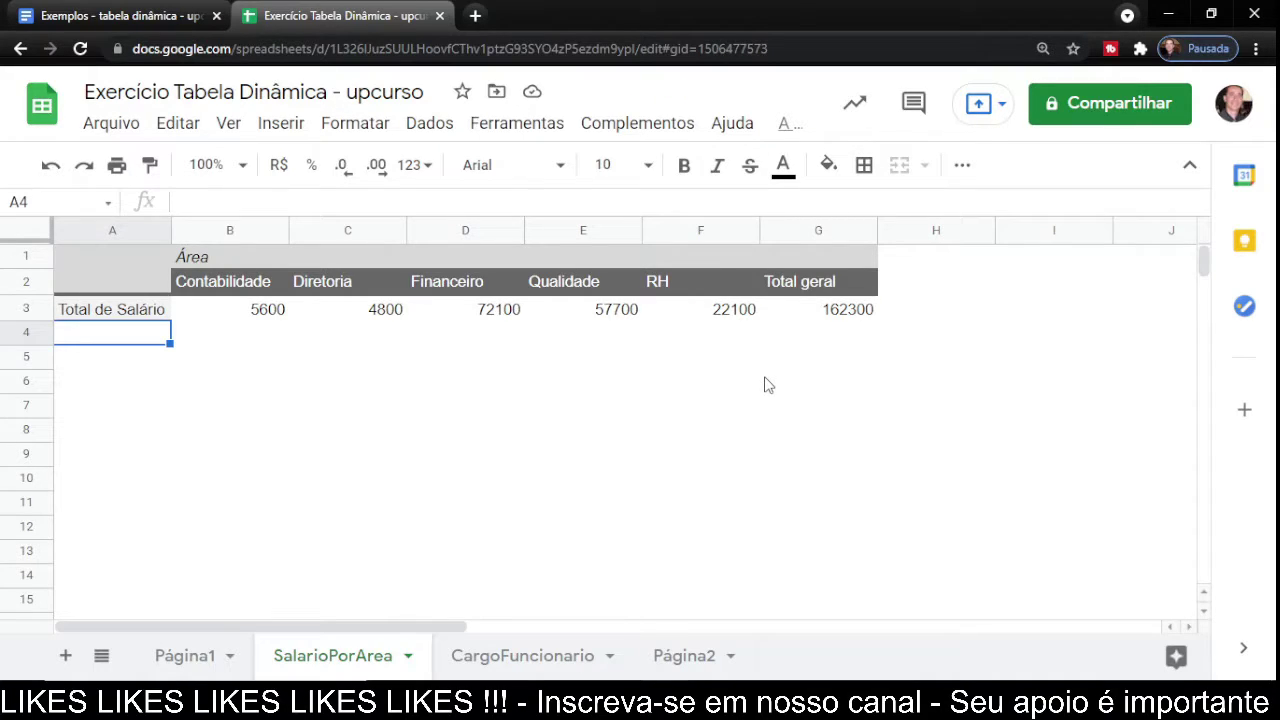
Move Área from the SalarioPorArea pivot table's columns to its rows.
left_click(227, 262)
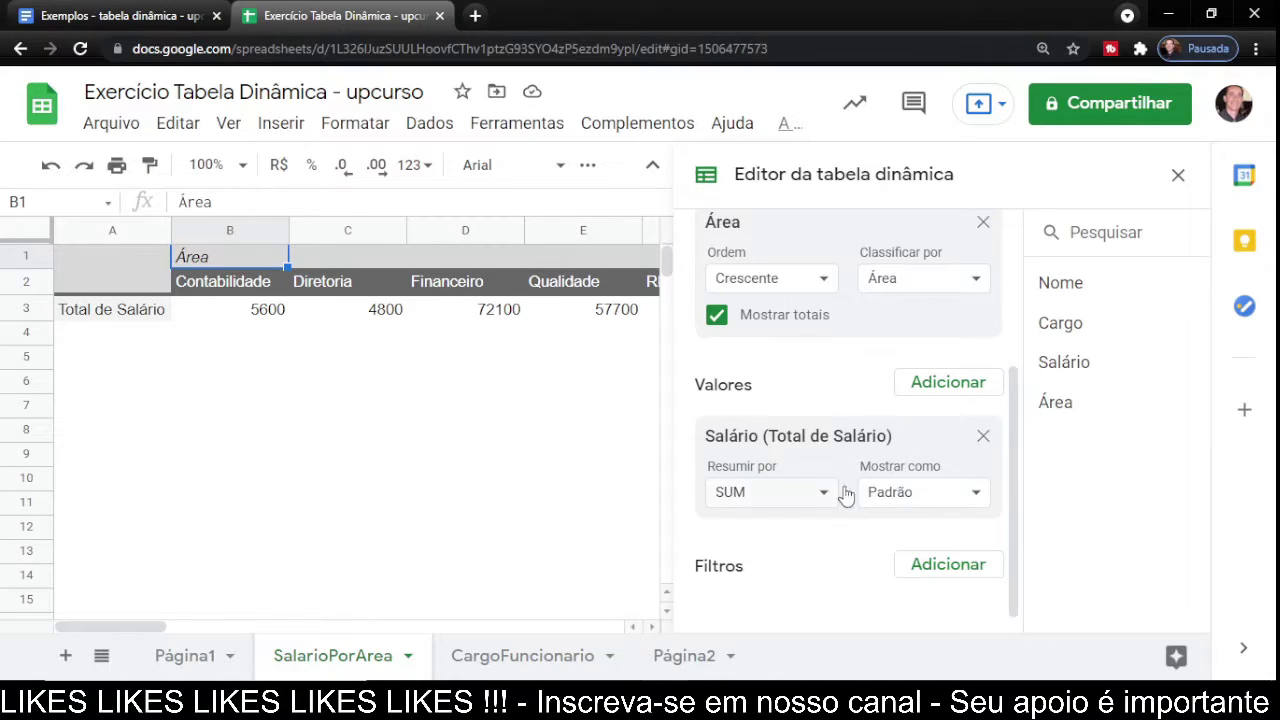
scroll(1017, 408, "up", 3)
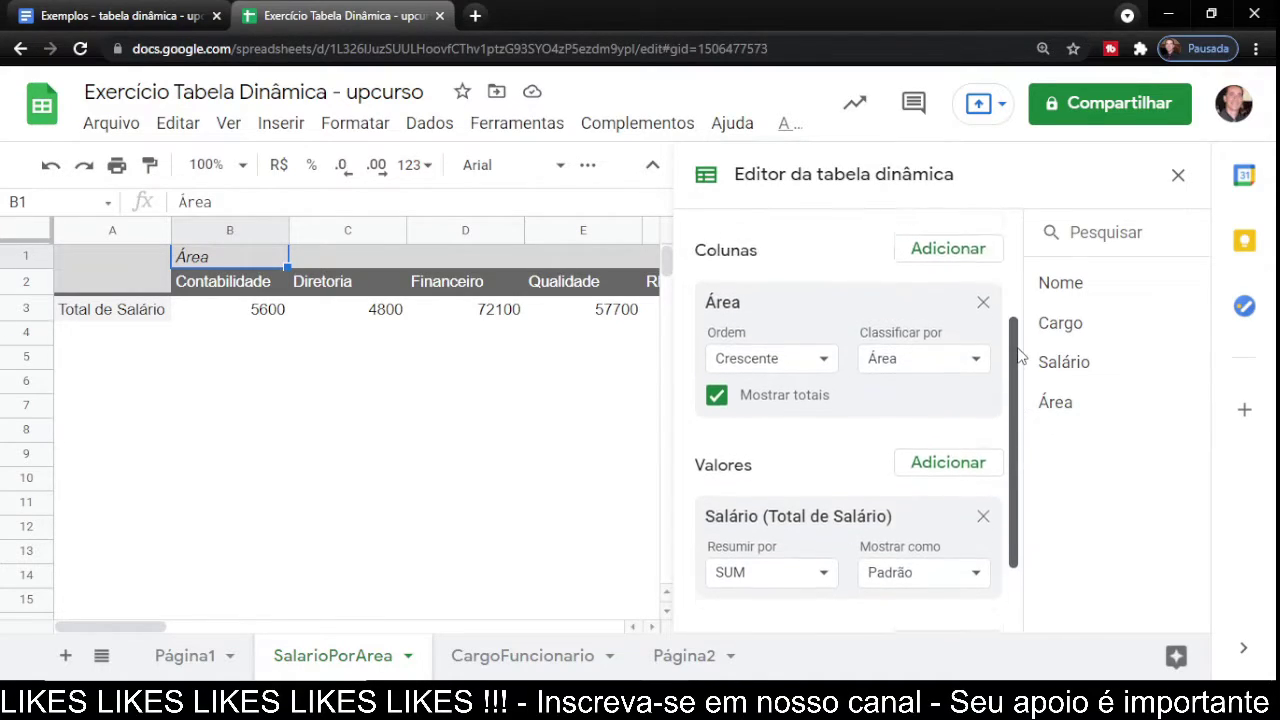
left_click(984, 363)
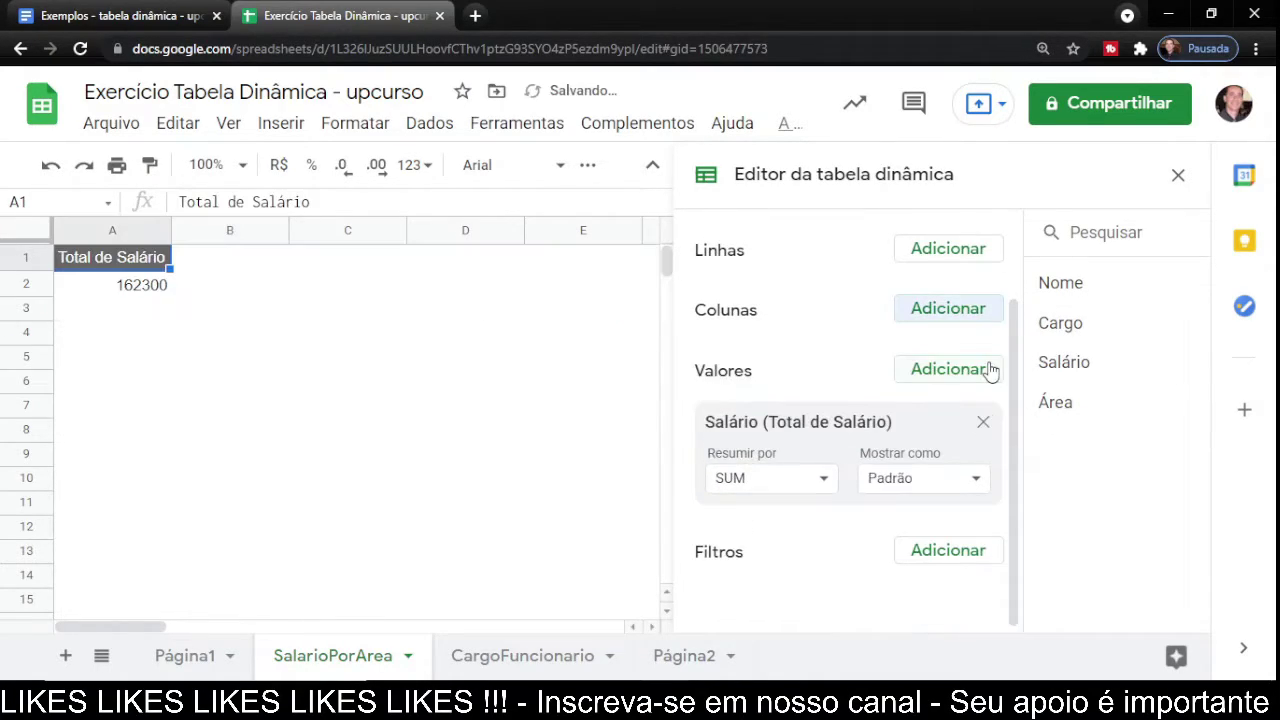
left_click(947, 255)
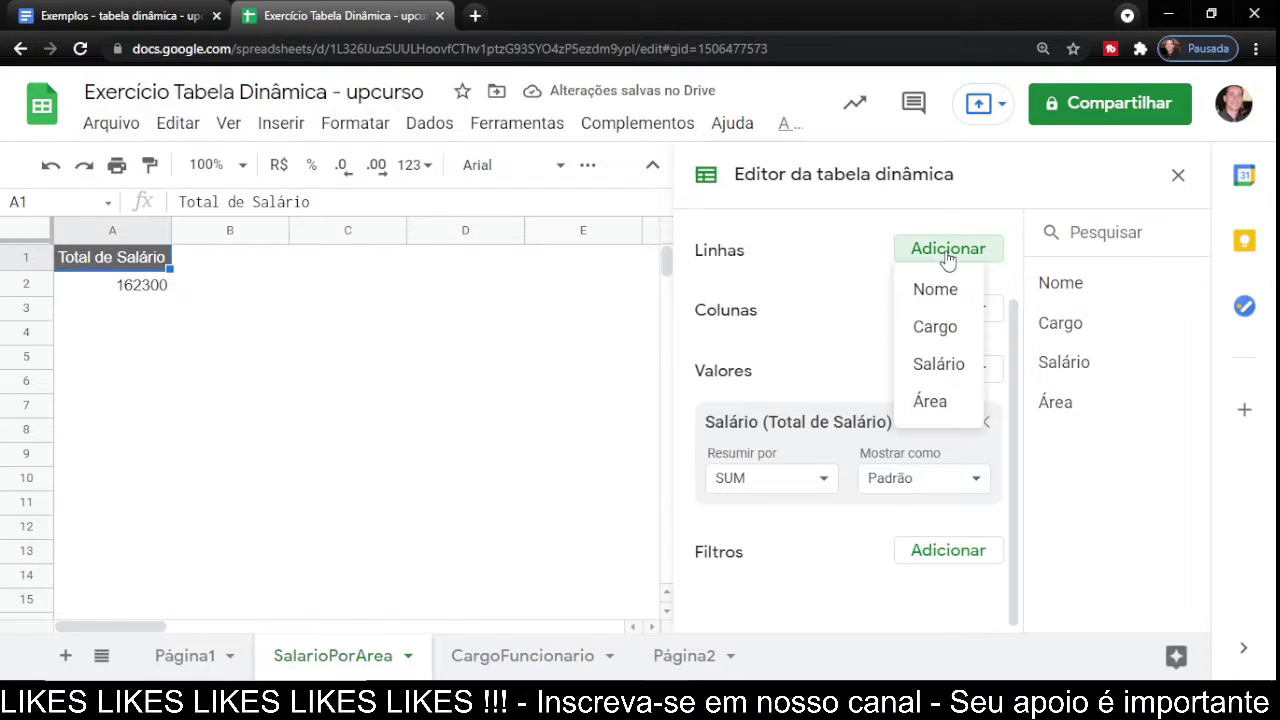
left_click(932, 401)
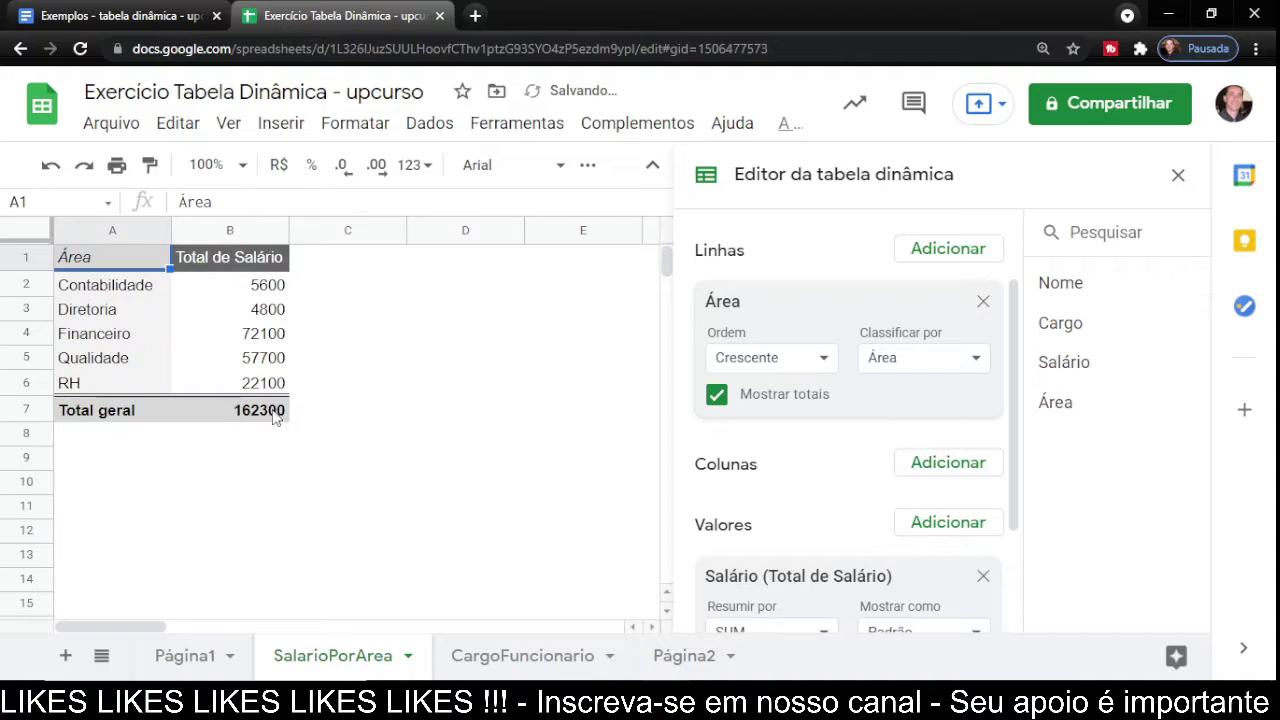
Remove Área from the pivot table's rows and add it back as the row field.
left_click(984, 303)
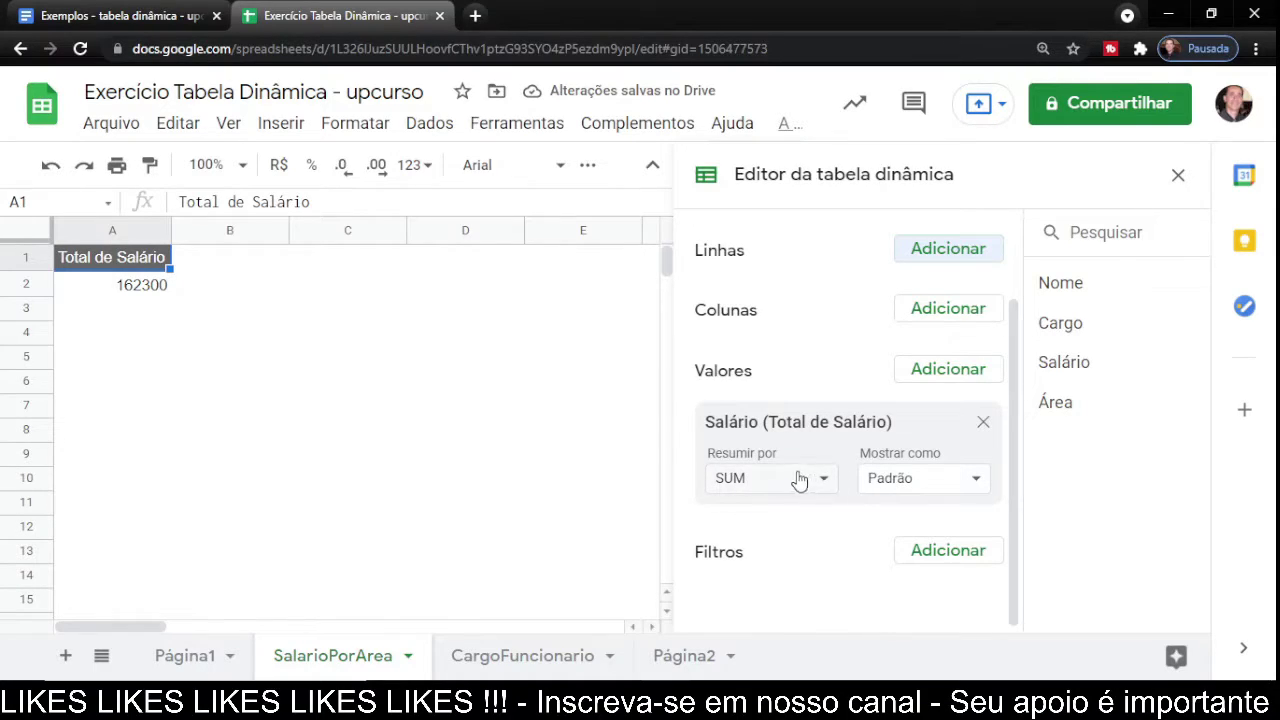
left_click(113, 287)
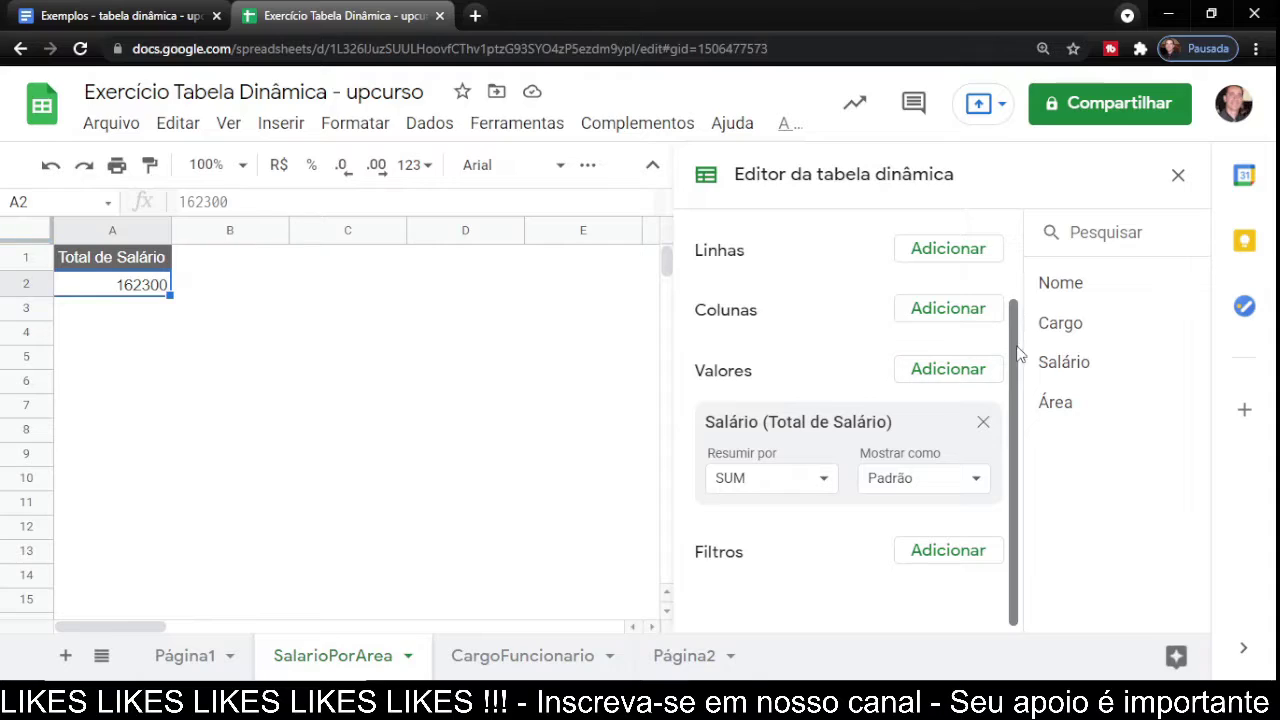
scroll(1018, 338, "up", 2)
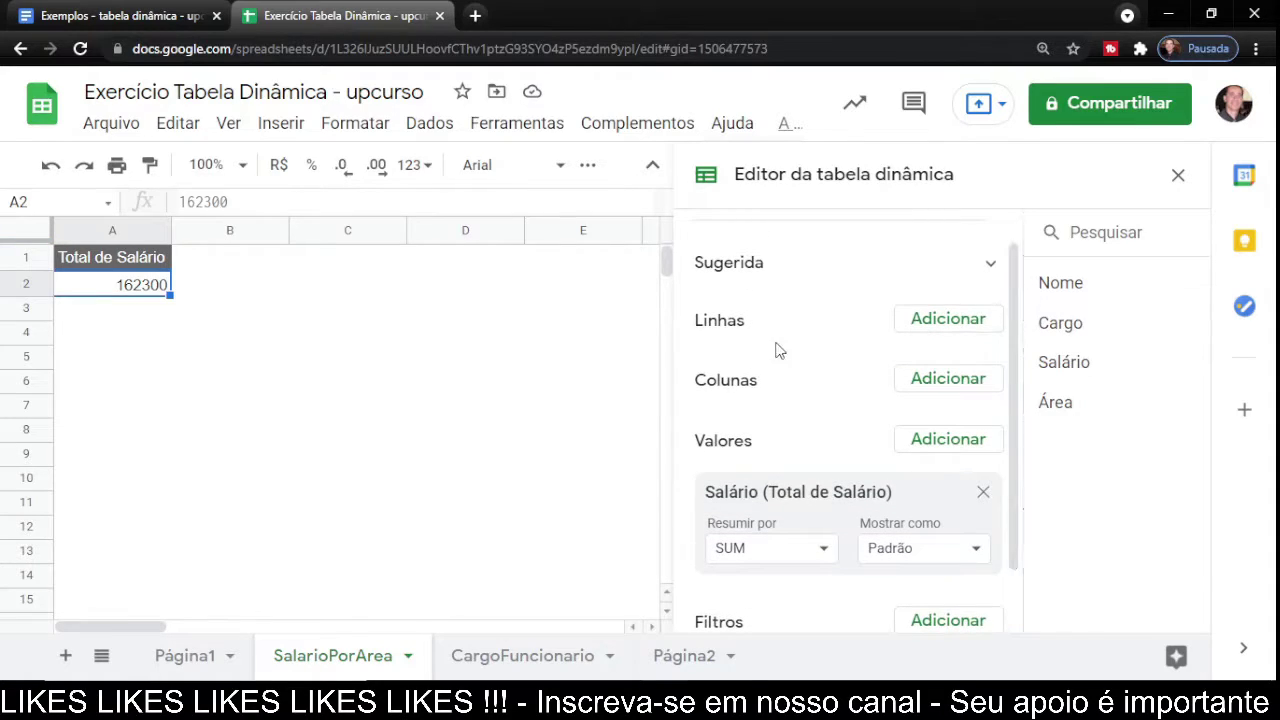
left_click(952, 320)
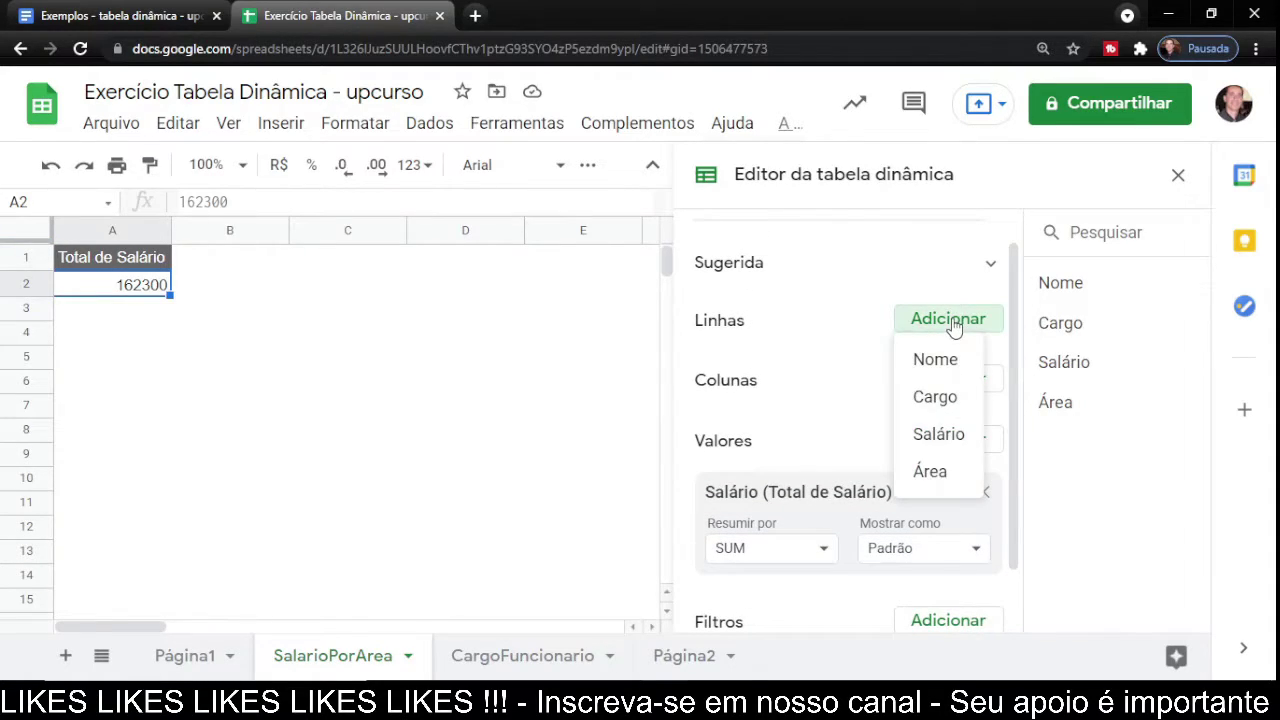
left_click(943, 468)
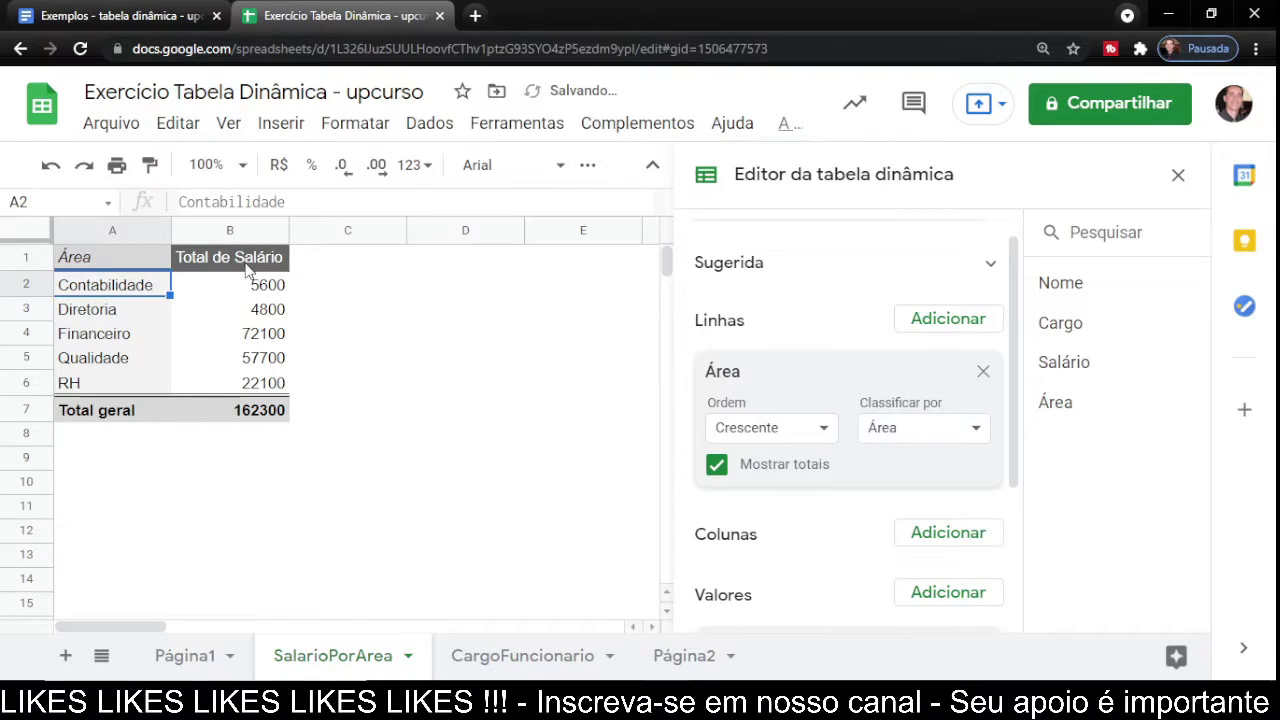
Format the Total de Salário values in B2:B7, including the Total geral row, as R$ currency.
left_click(110, 412)
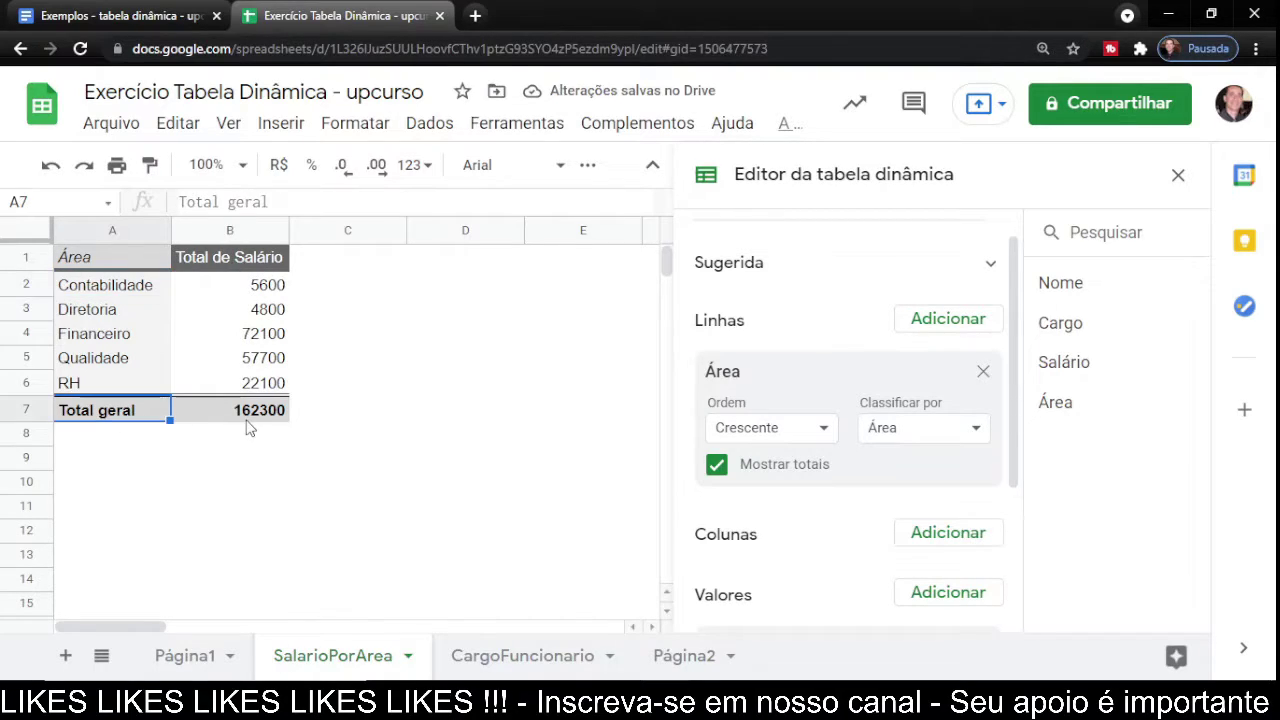
left_click(255, 421)
left_click(272, 292)
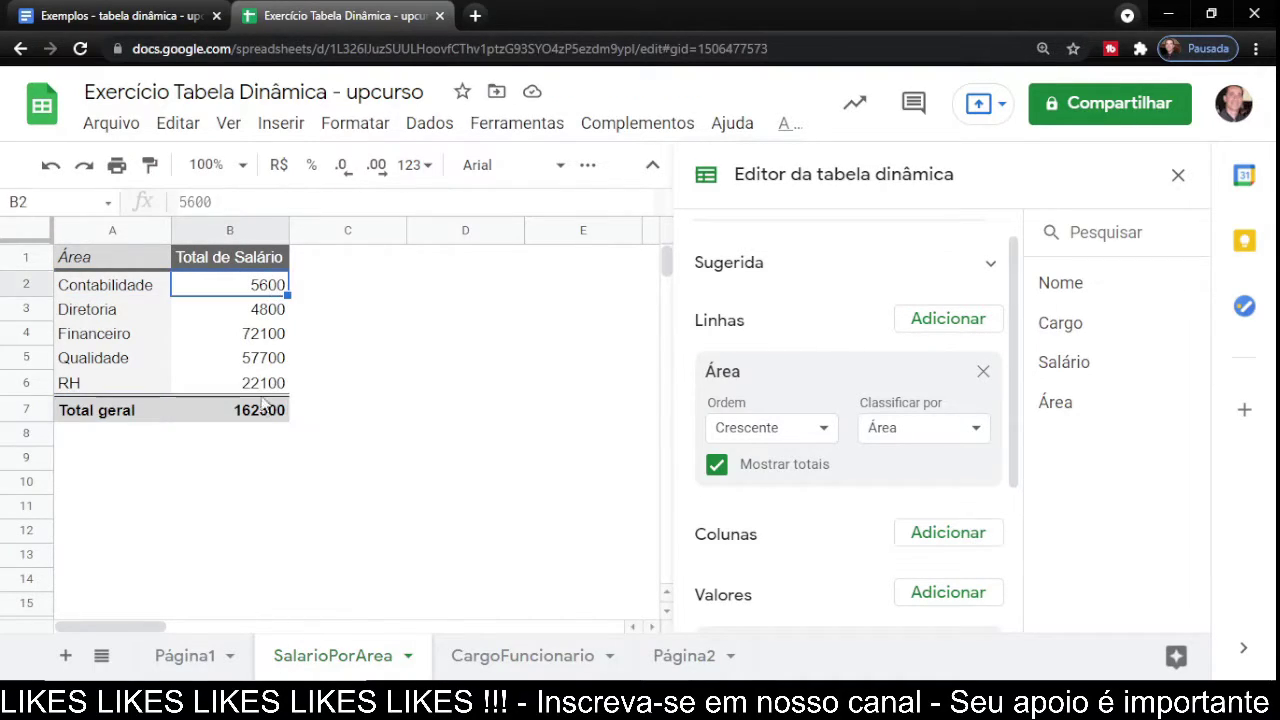
left_click(266, 410, "shift")
left_click(279, 166)
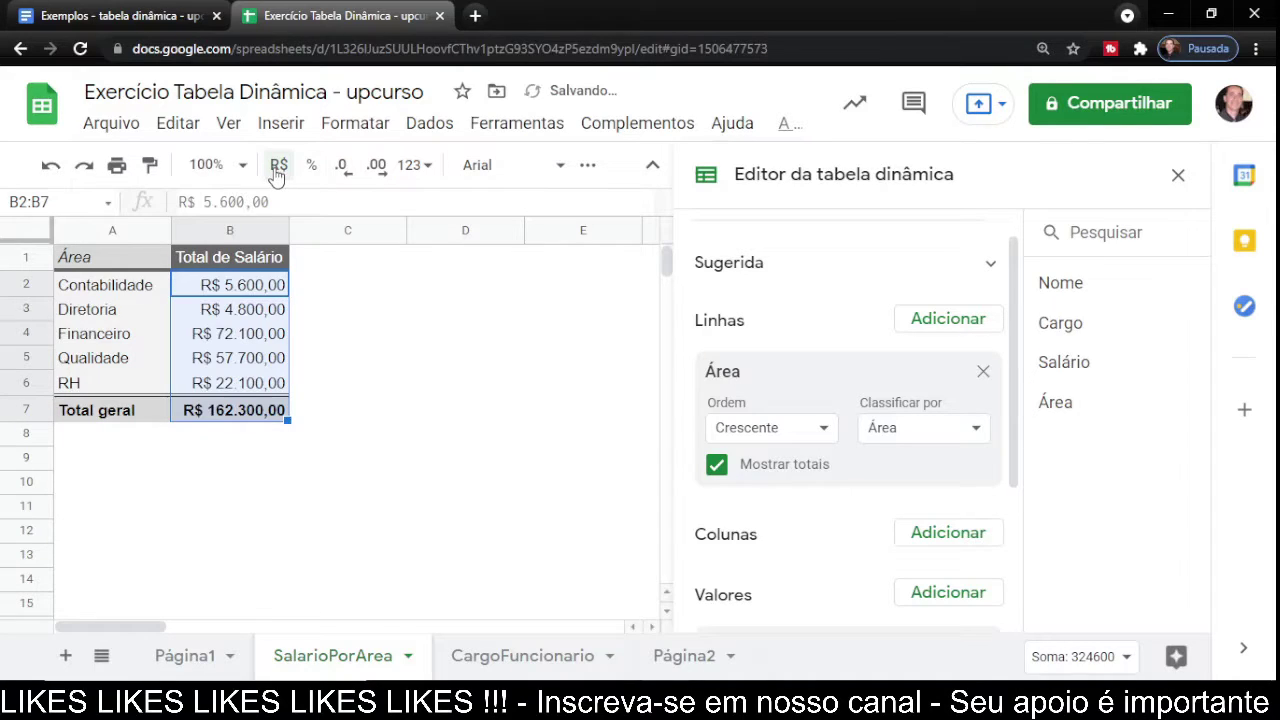
left_click(364, 264)
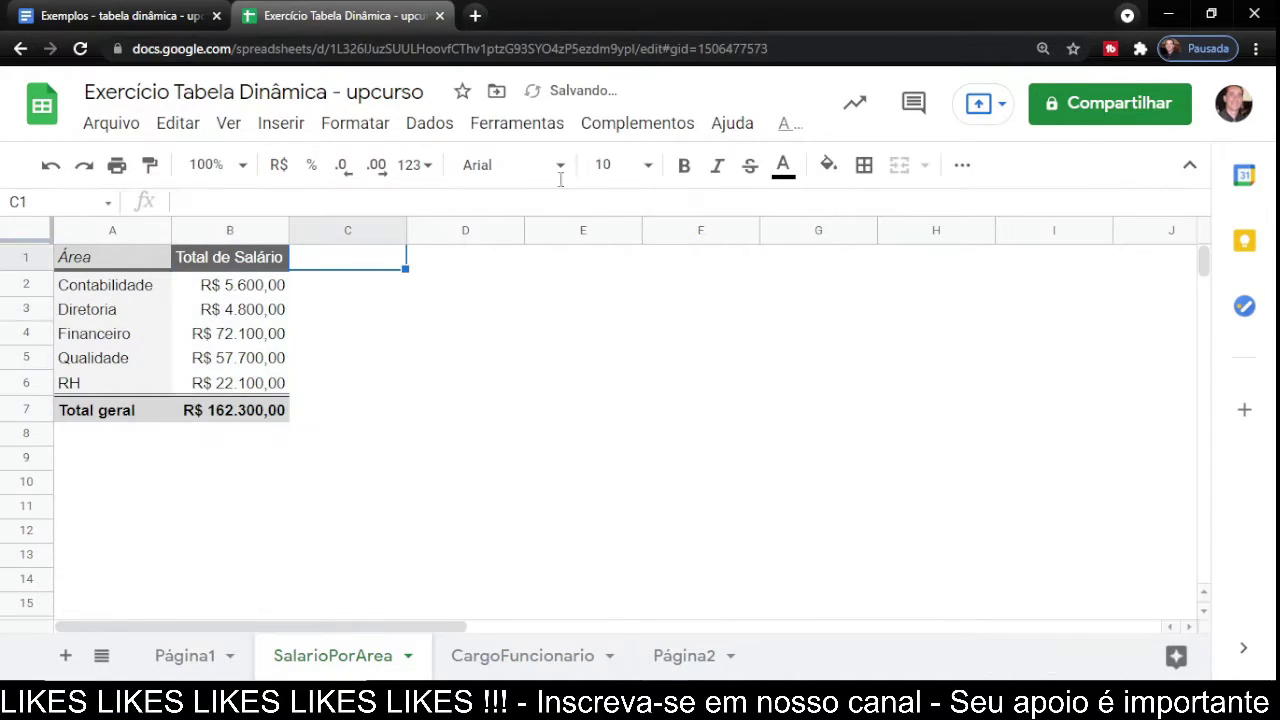
Recheck exercise 1b in the Google Docs list, and in Google Sheets add Salário as a second value field of the pivot table.
left_click(150, 16)
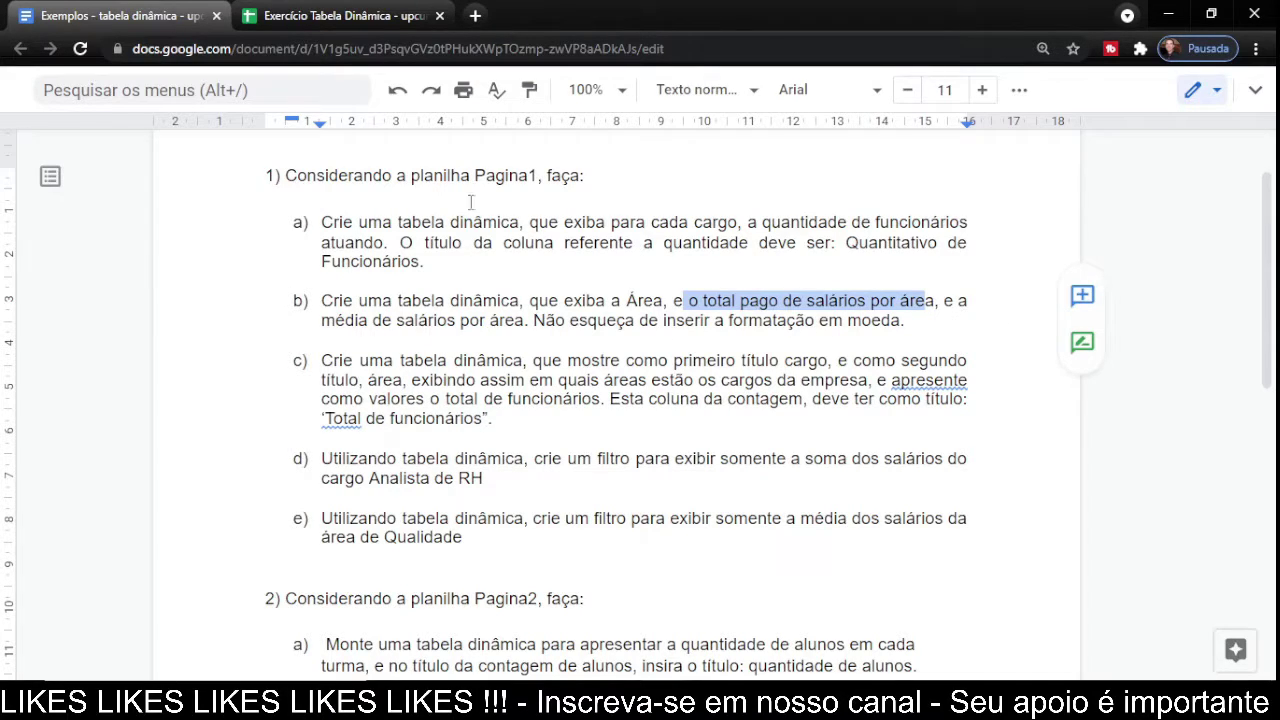
left_click(300, 18)
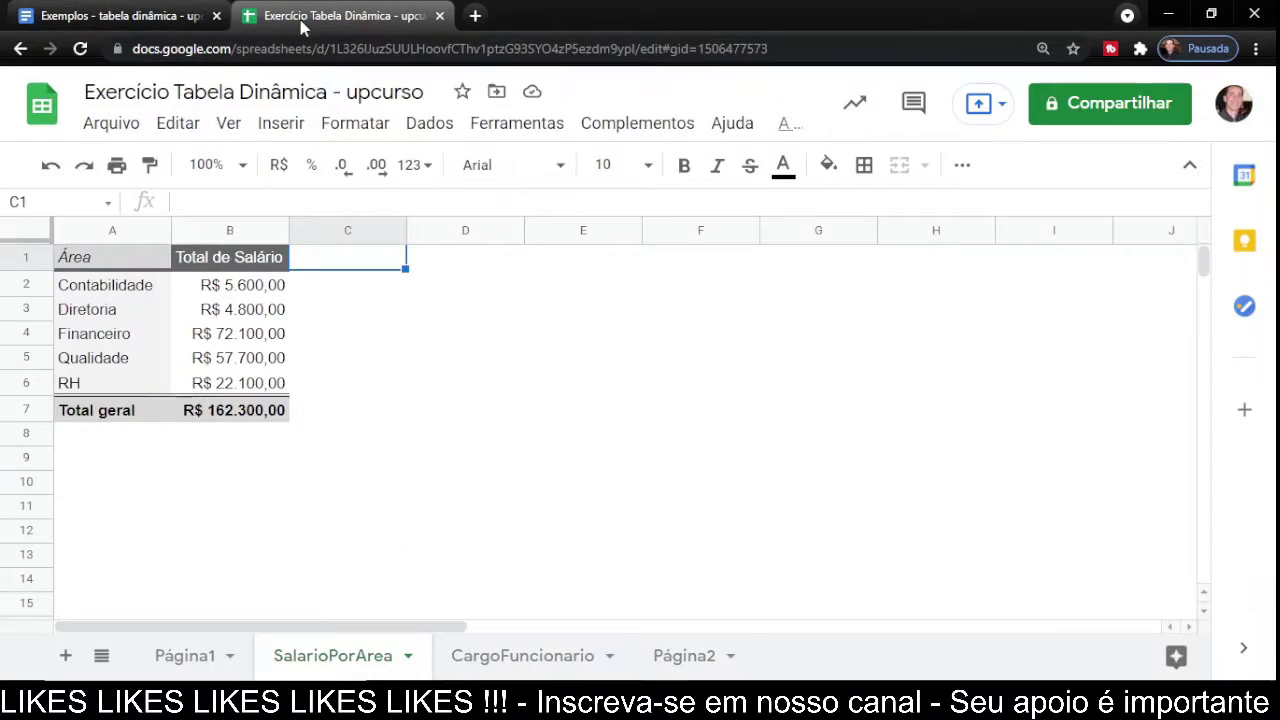
left_click(239, 292)
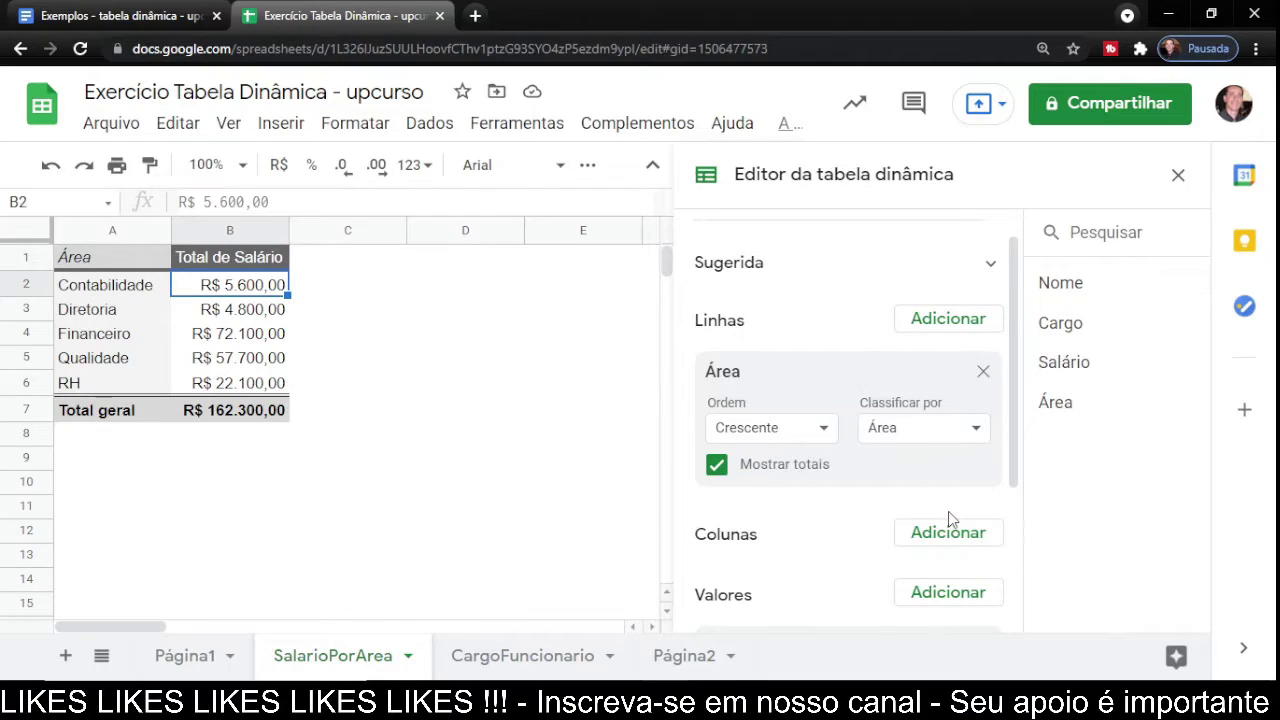
scroll(950, 500, "down", 3)
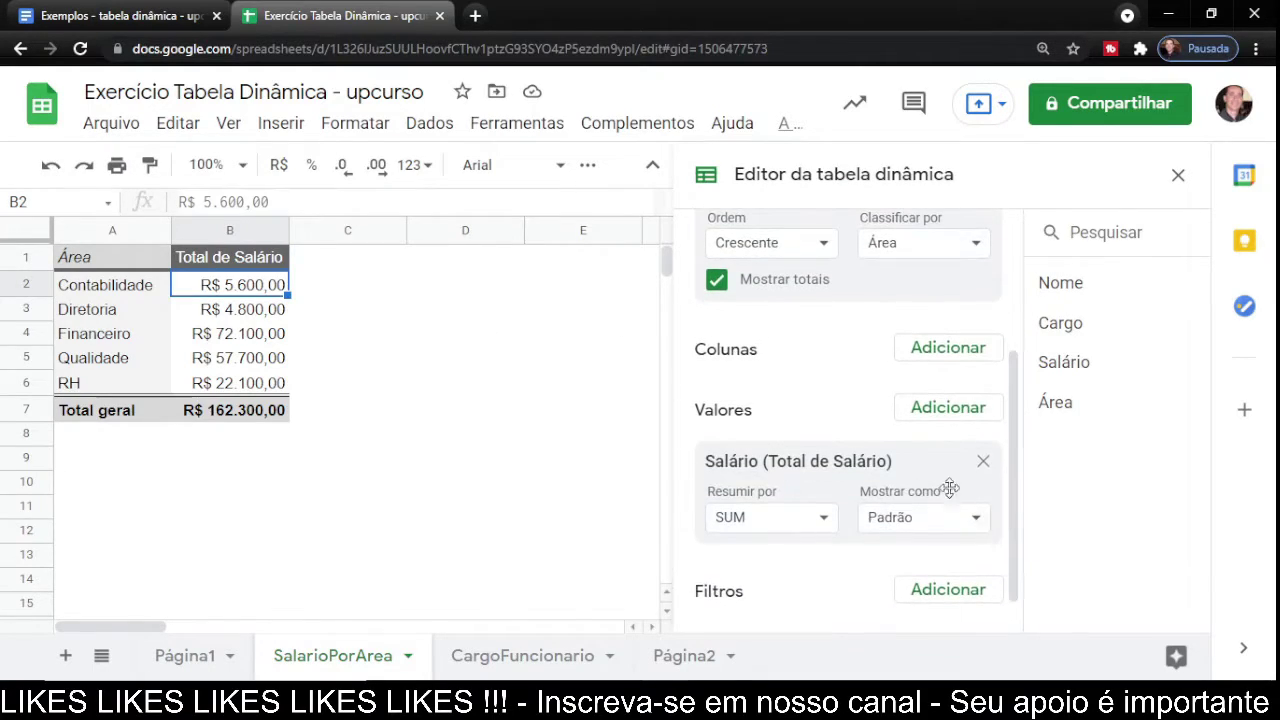
left_click(940, 410)
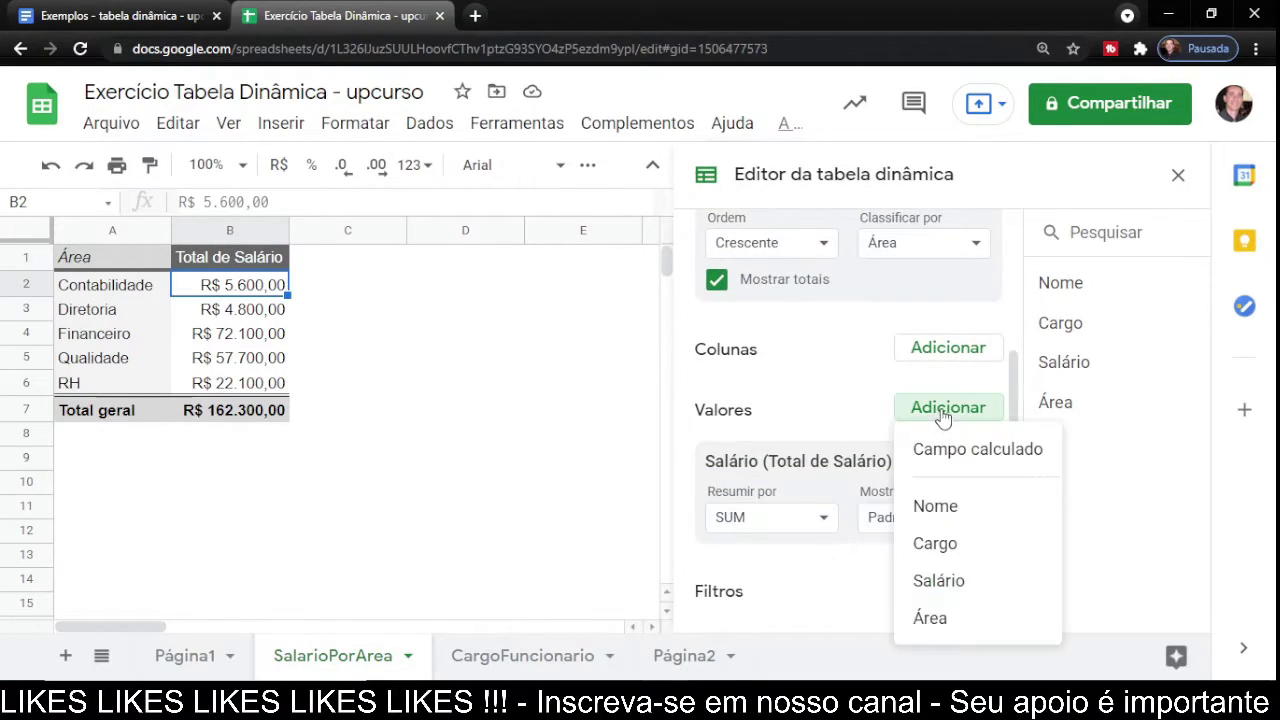
left_click(937, 592)
left_click(390, 287)
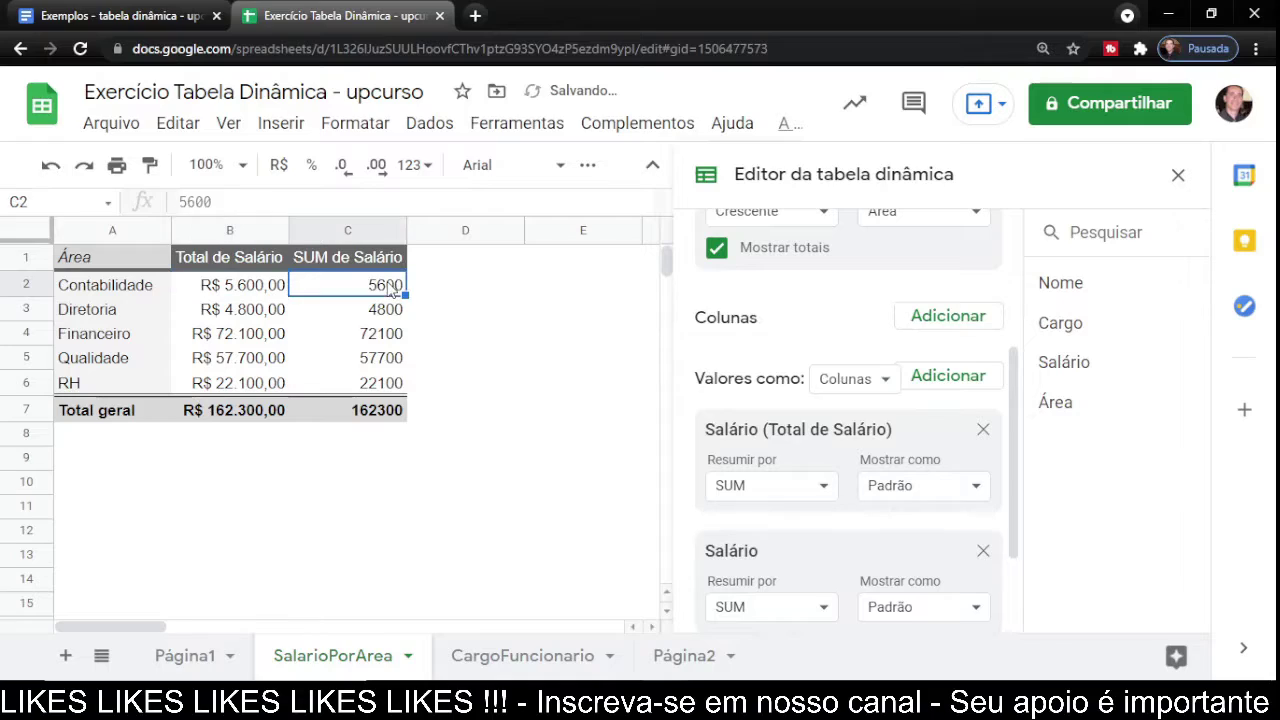
left_click(385, 308)
left_click(385, 288)
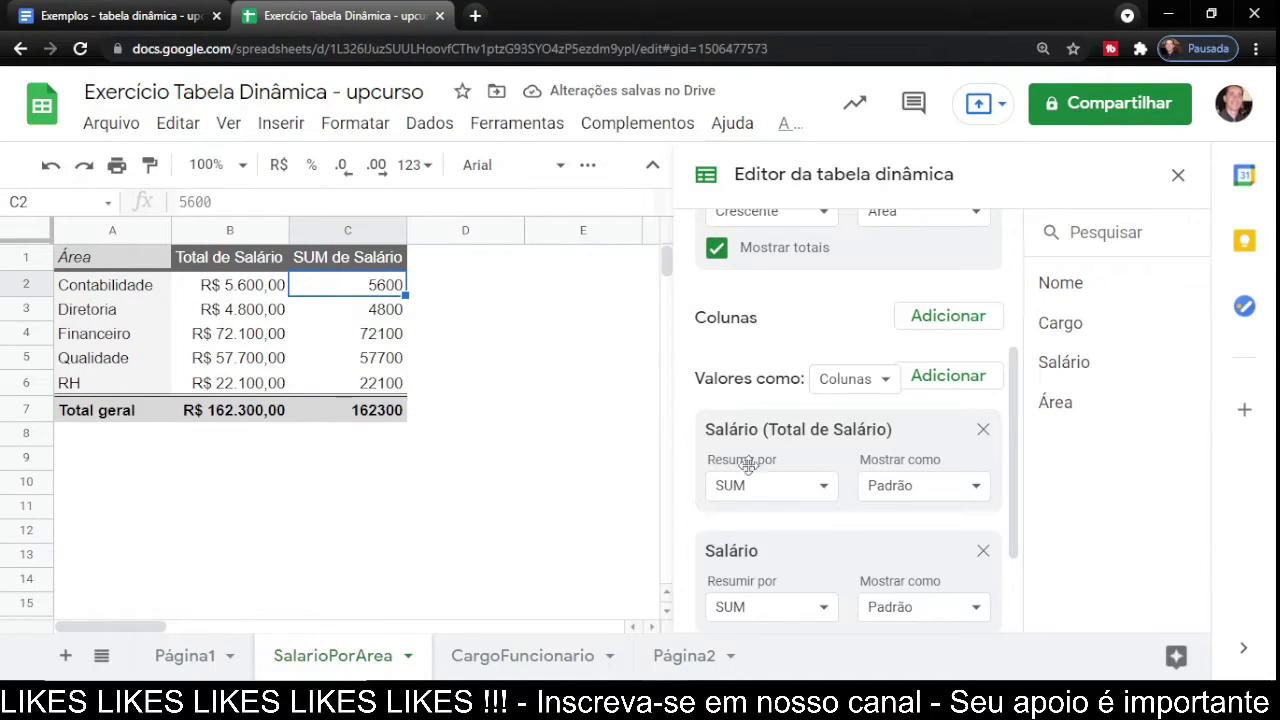
Try summarizing the Total de Salário value by COUNT, and restore its summary to SUM.
left_click_drag(1020, 374, 1020, 458)
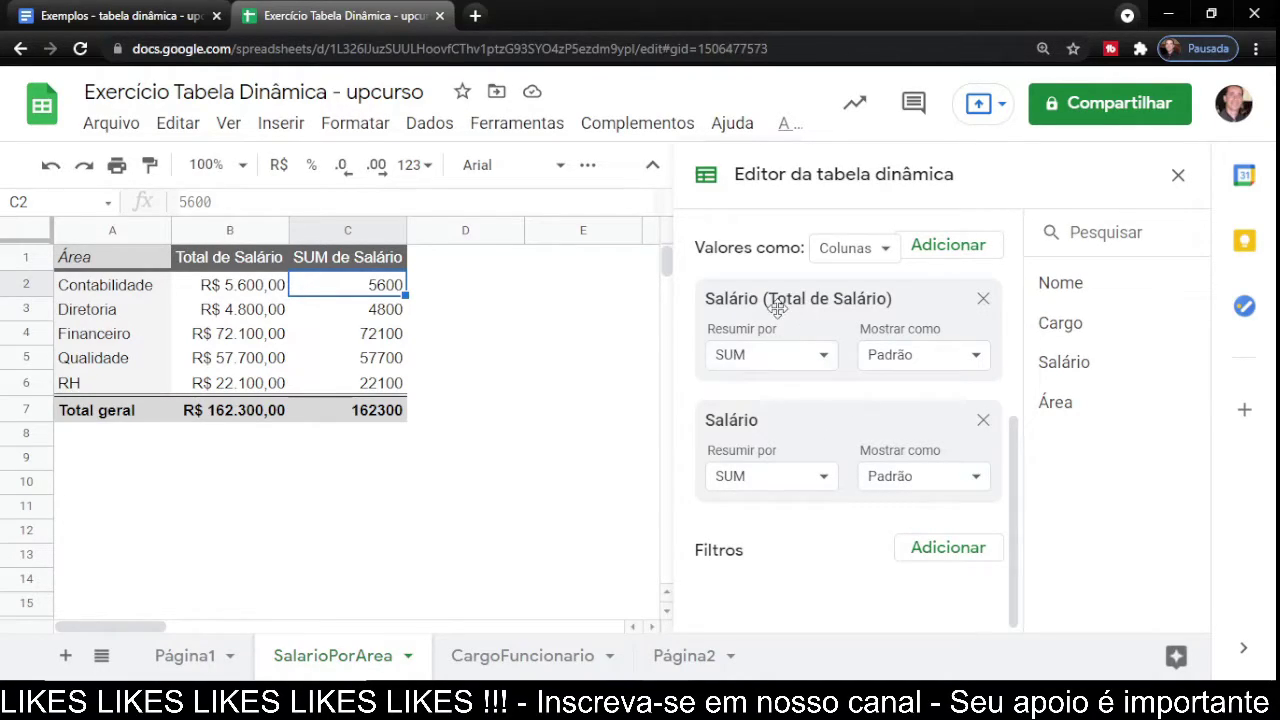
left_click(825, 356)
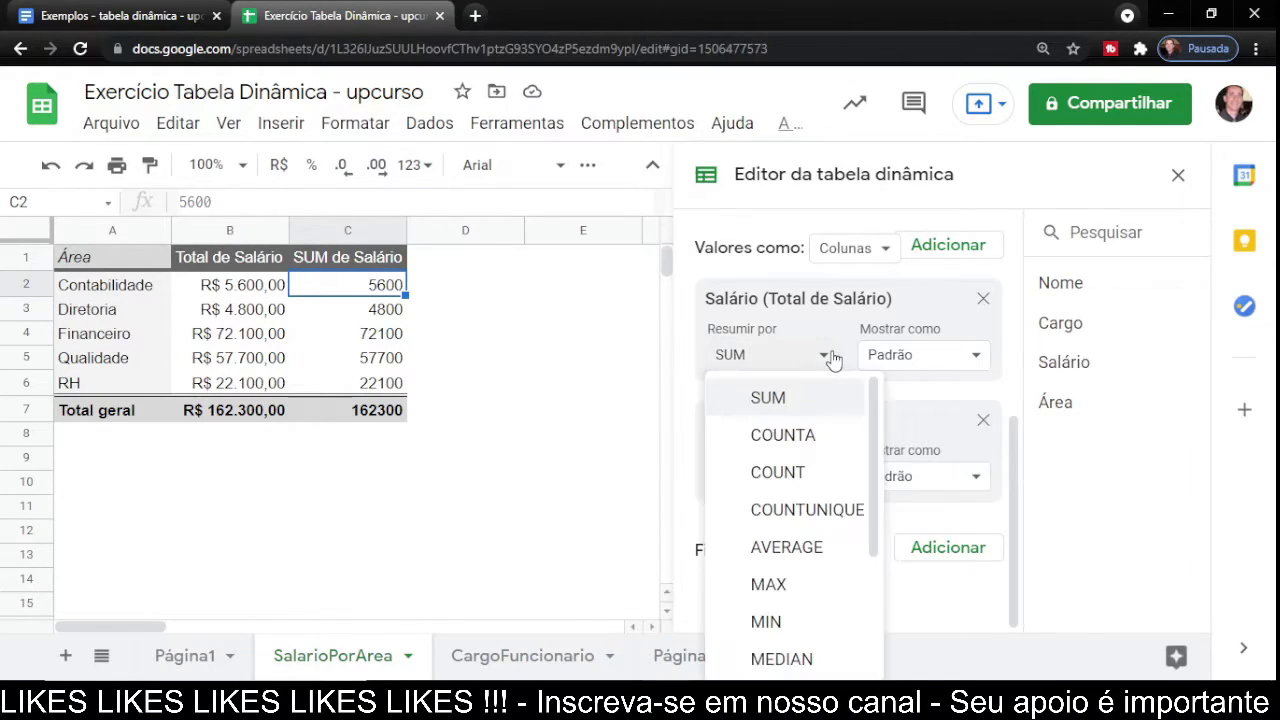
left_click(797, 473)
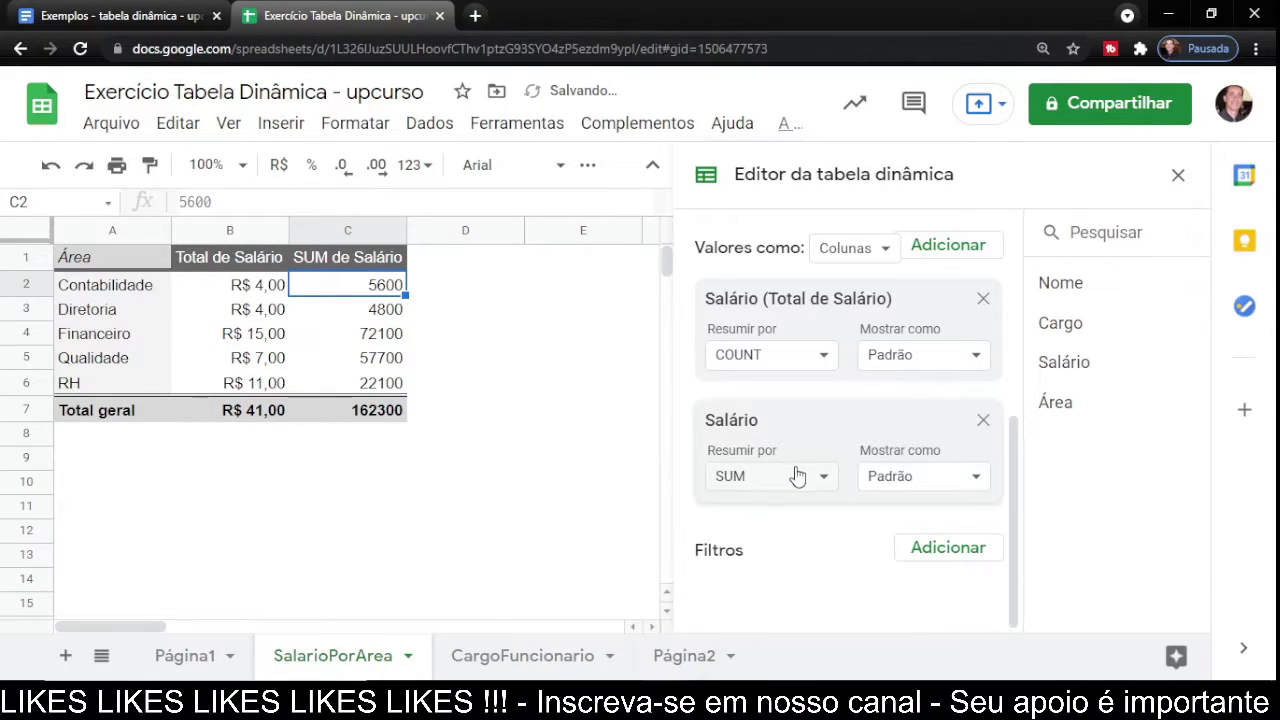
key("ctrl+z")
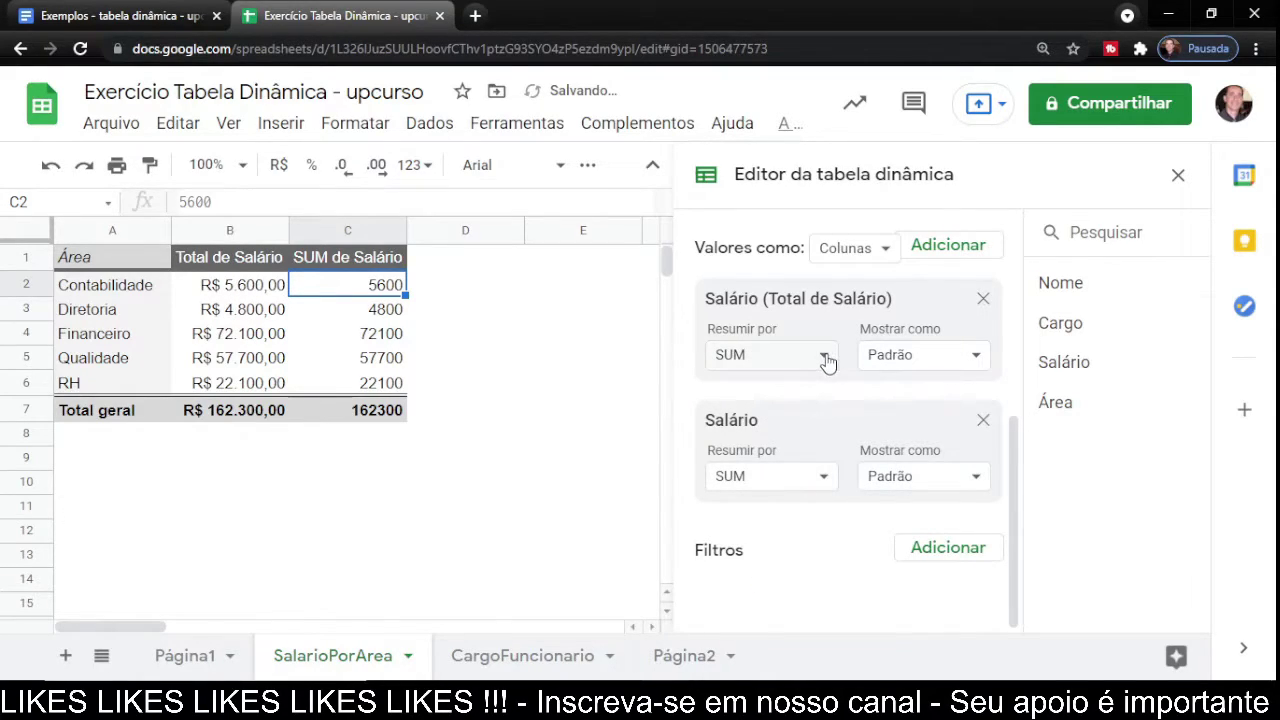
left_click(825, 357)
left_click(786, 472)
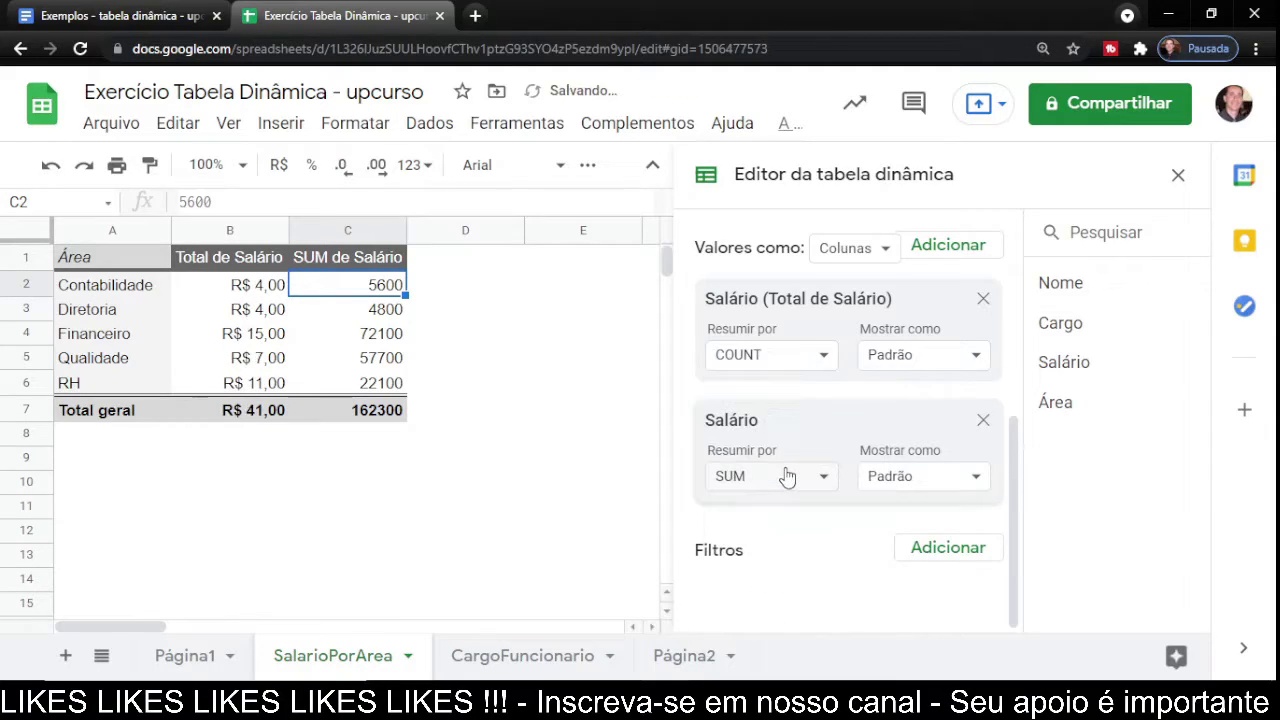
left_click(822, 357)
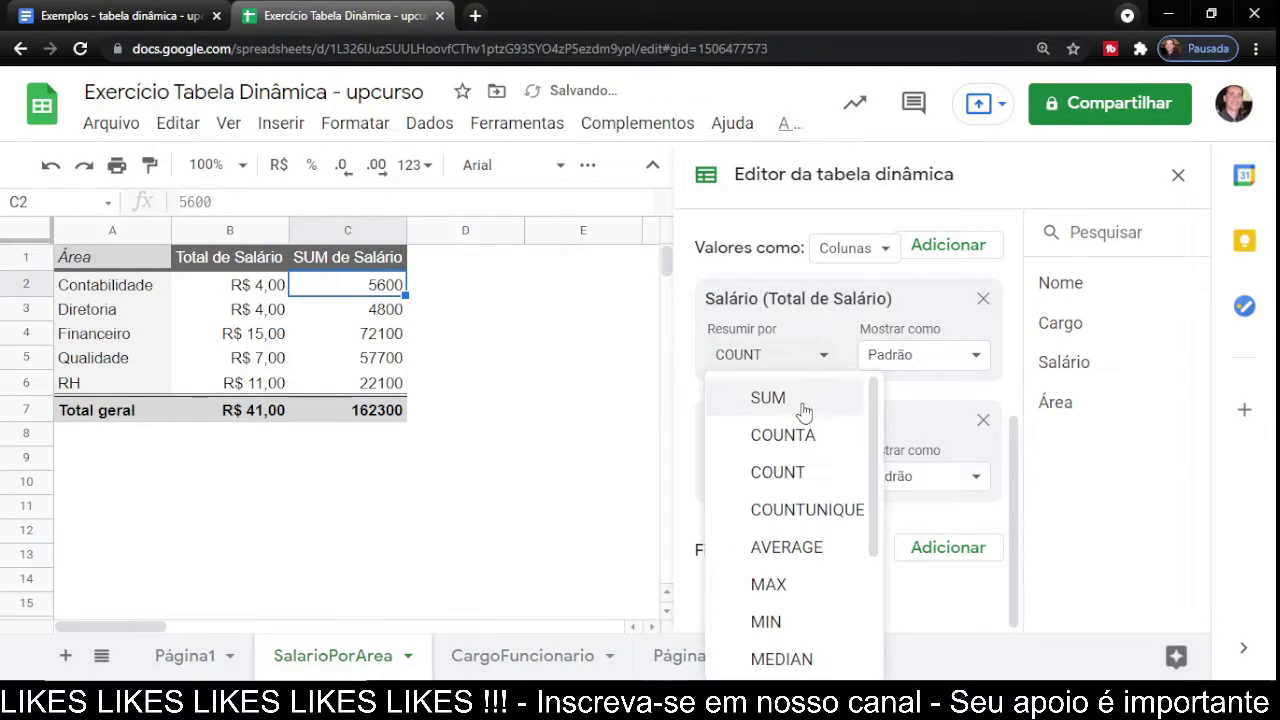
left_click(804, 400)
Summarize the second Salário value by COUNT and open the CargoFuncionario sheet for comparison.
left_click(820, 478)
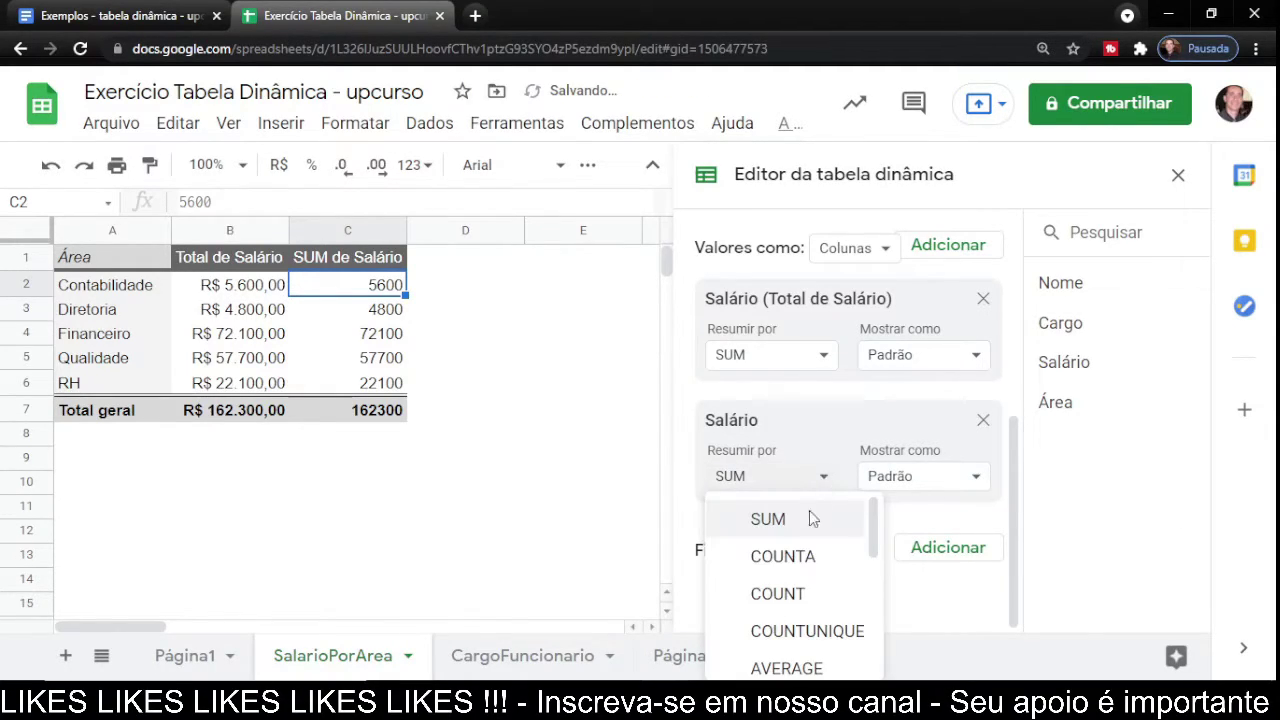
left_click(777, 594)
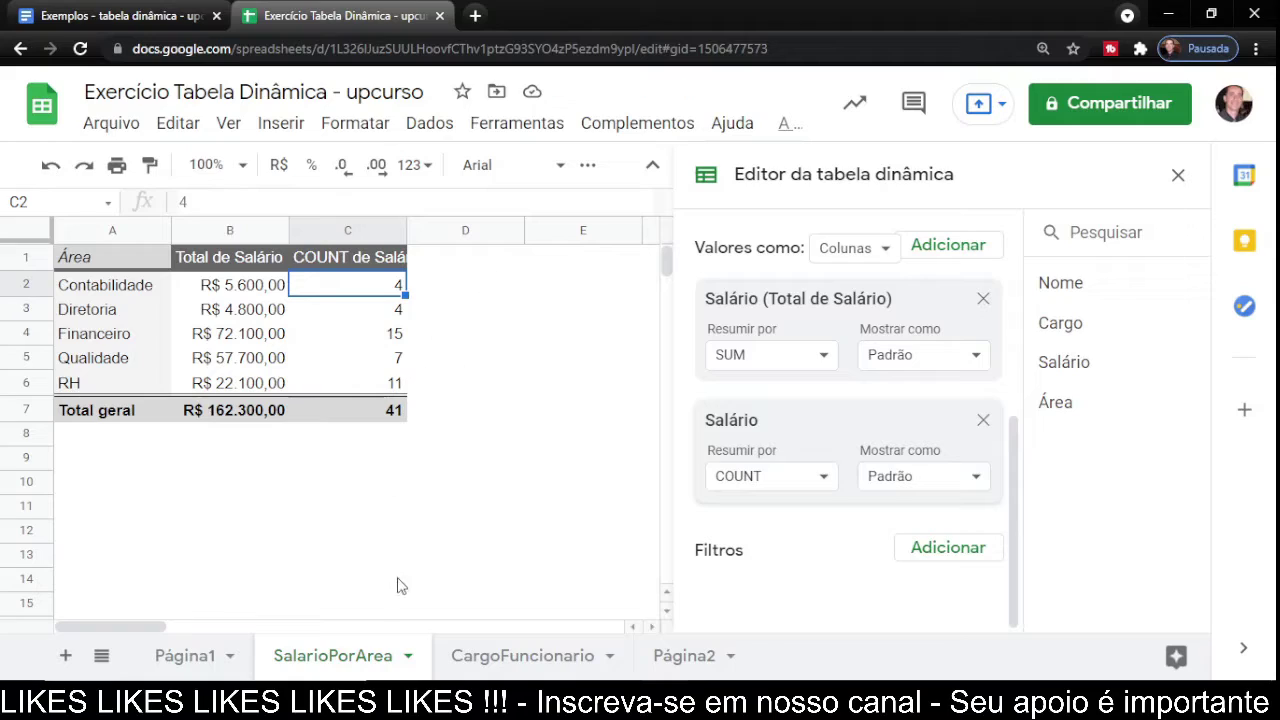
left_click(480, 656)
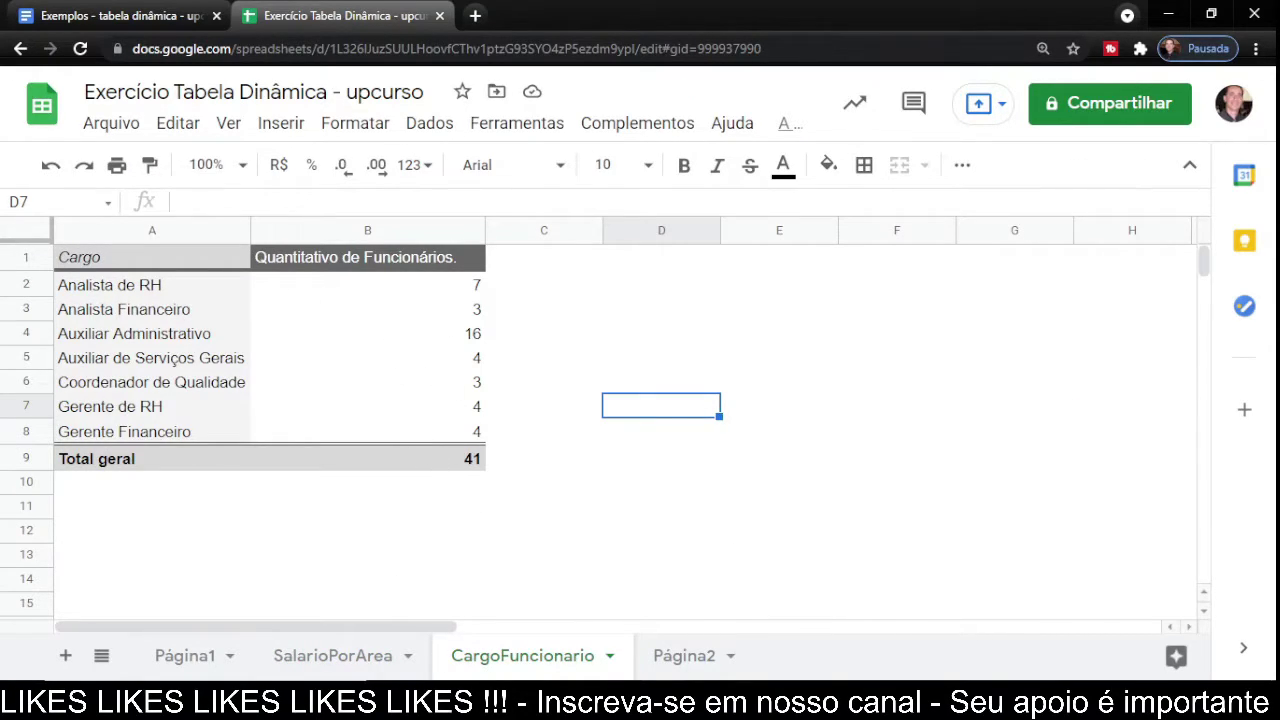
Summarize the second Salário value of the SalarioPorArea pivot table by AVERAGE and widen column C to fit its header.
left_click(381, 657)
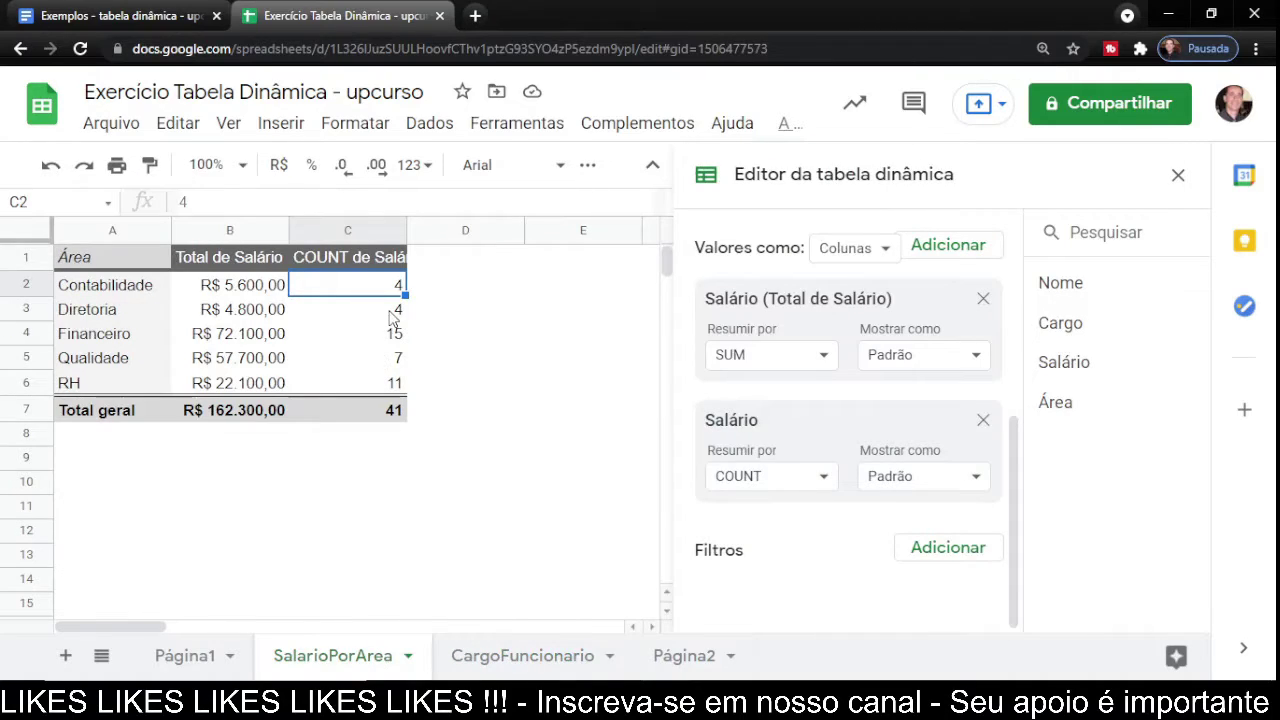
left_click(828, 486)
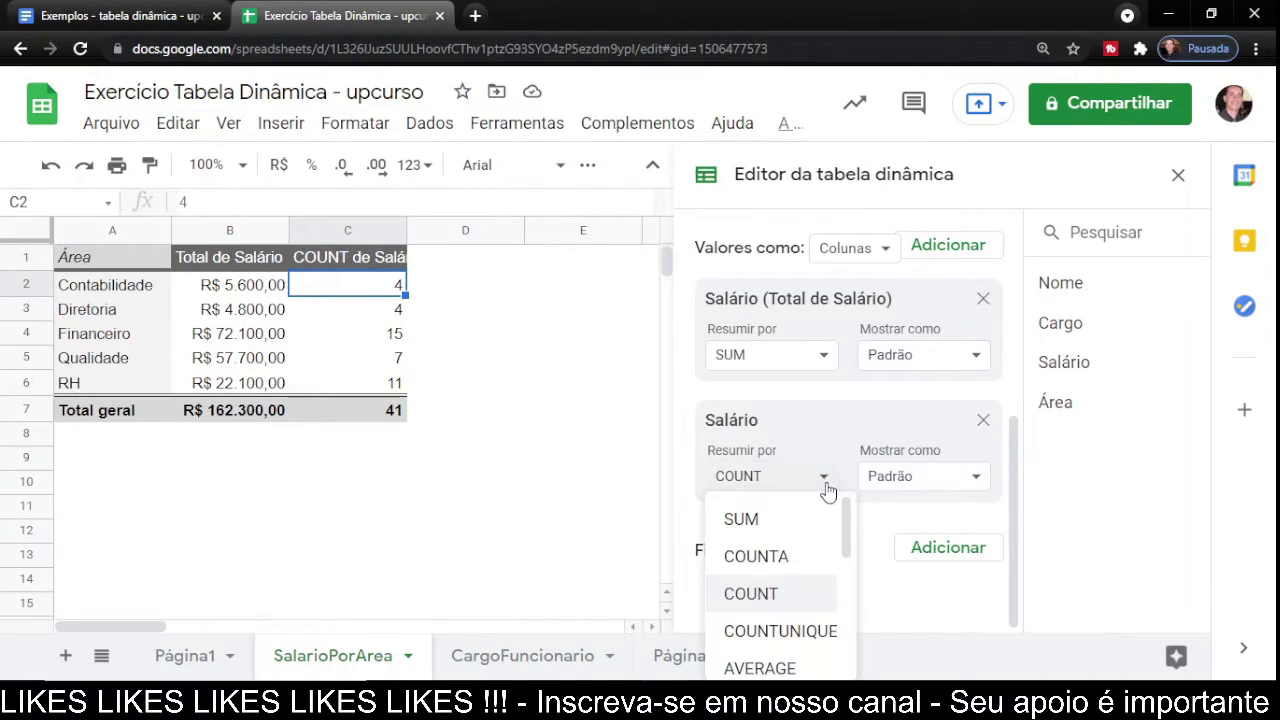
left_click_drag(848, 530, 846, 589)
left_click(760, 512)
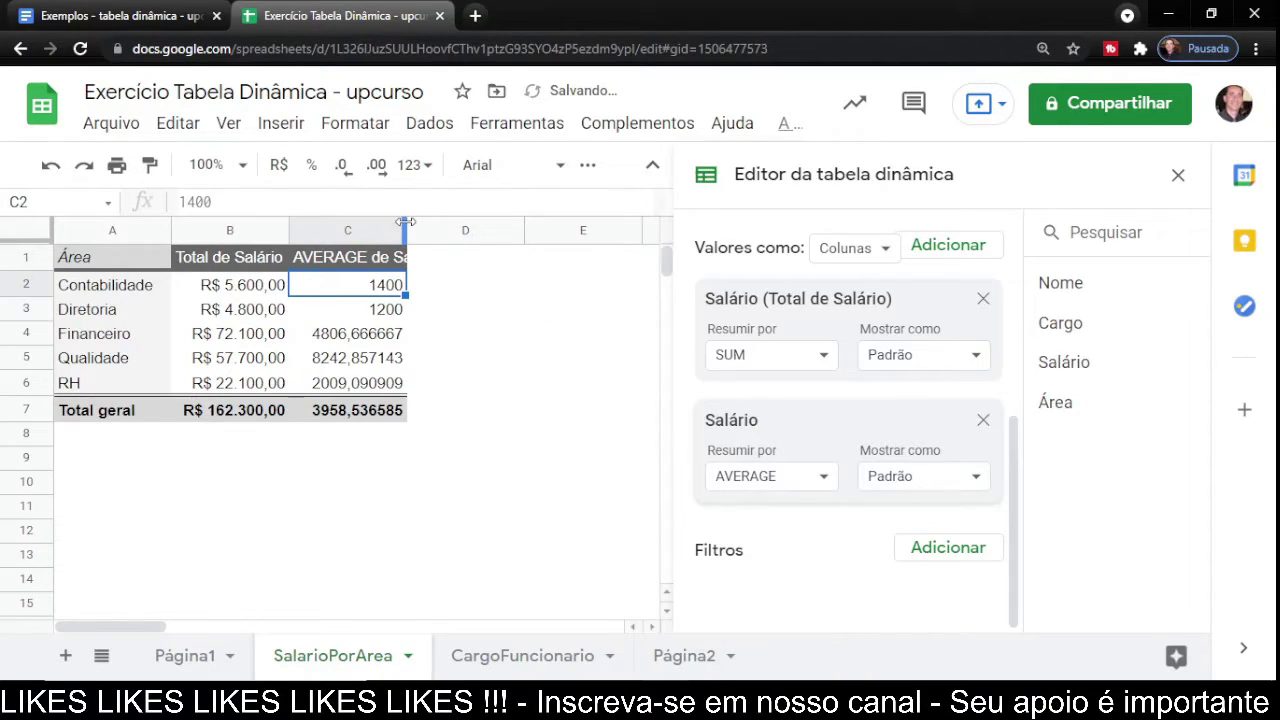
left_click_drag(406, 226, 447, 224)
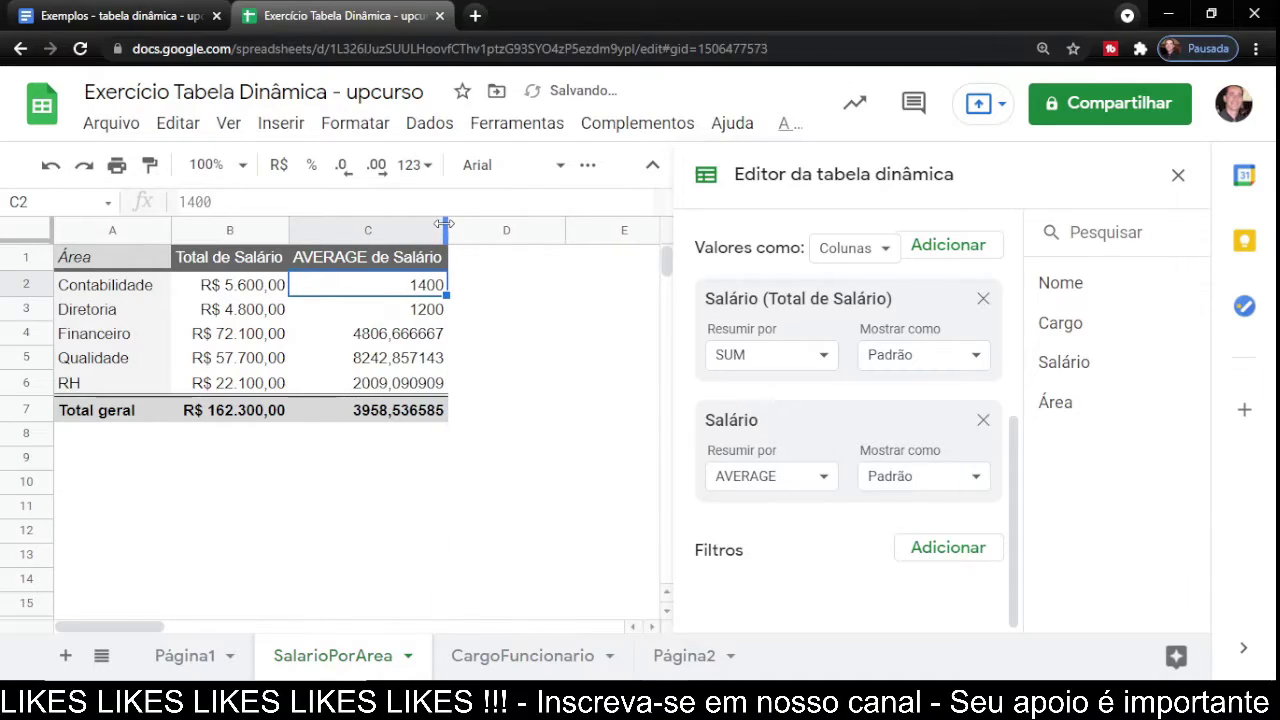
Format the average salaries in C2:C7, including the Total geral row, as R$ currency and adjust the width of column C.
left_click(410, 390, "shift")
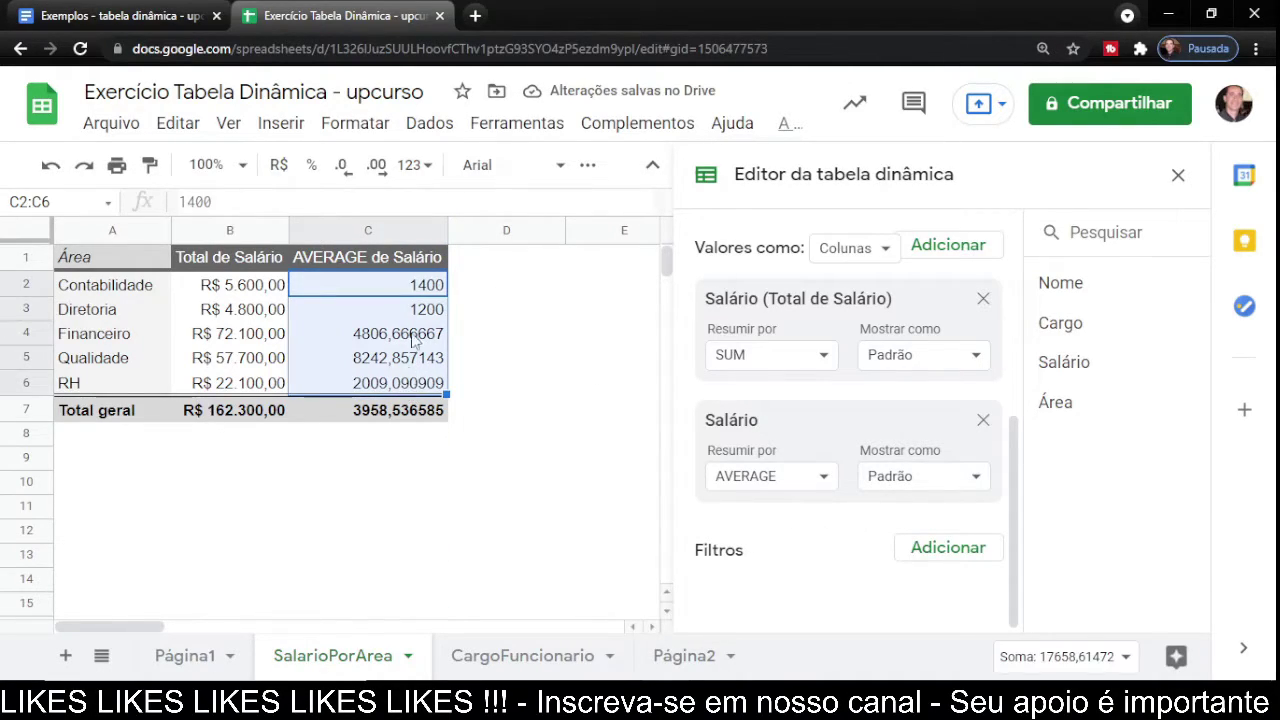
left_click(279, 167)
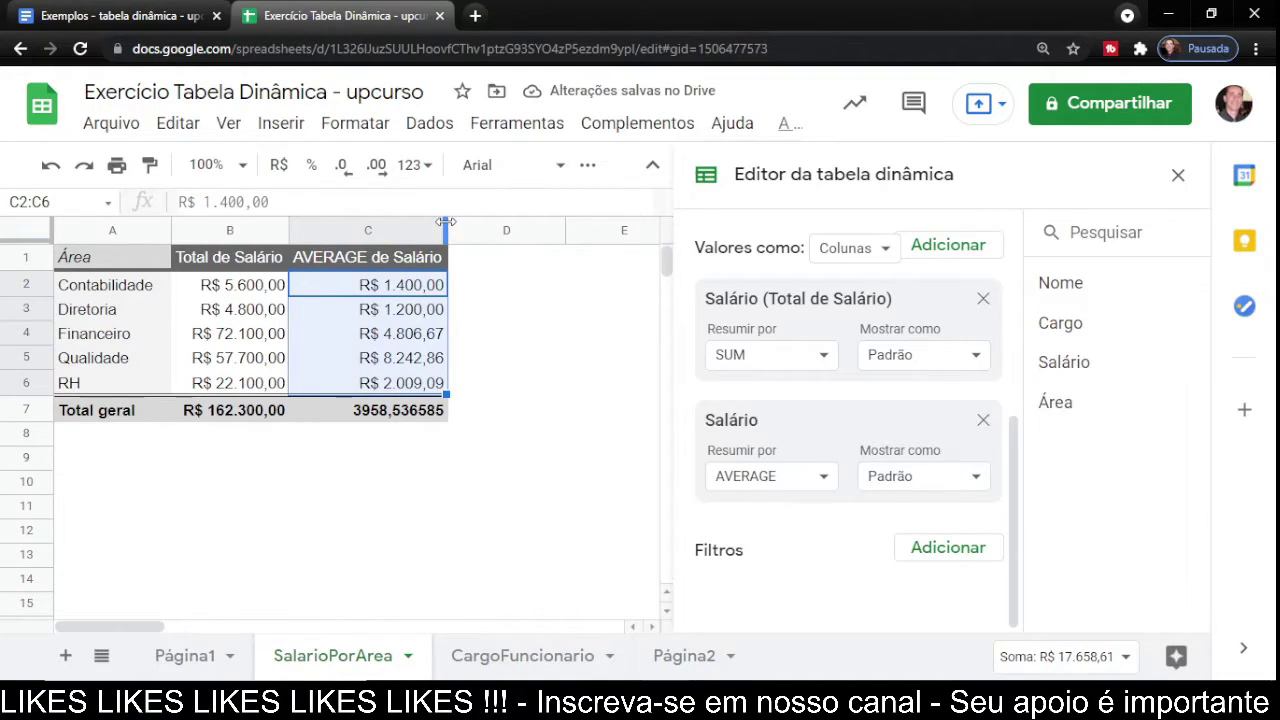
left_click_drag(446, 222, 433, 222)
left_click(386, 415)
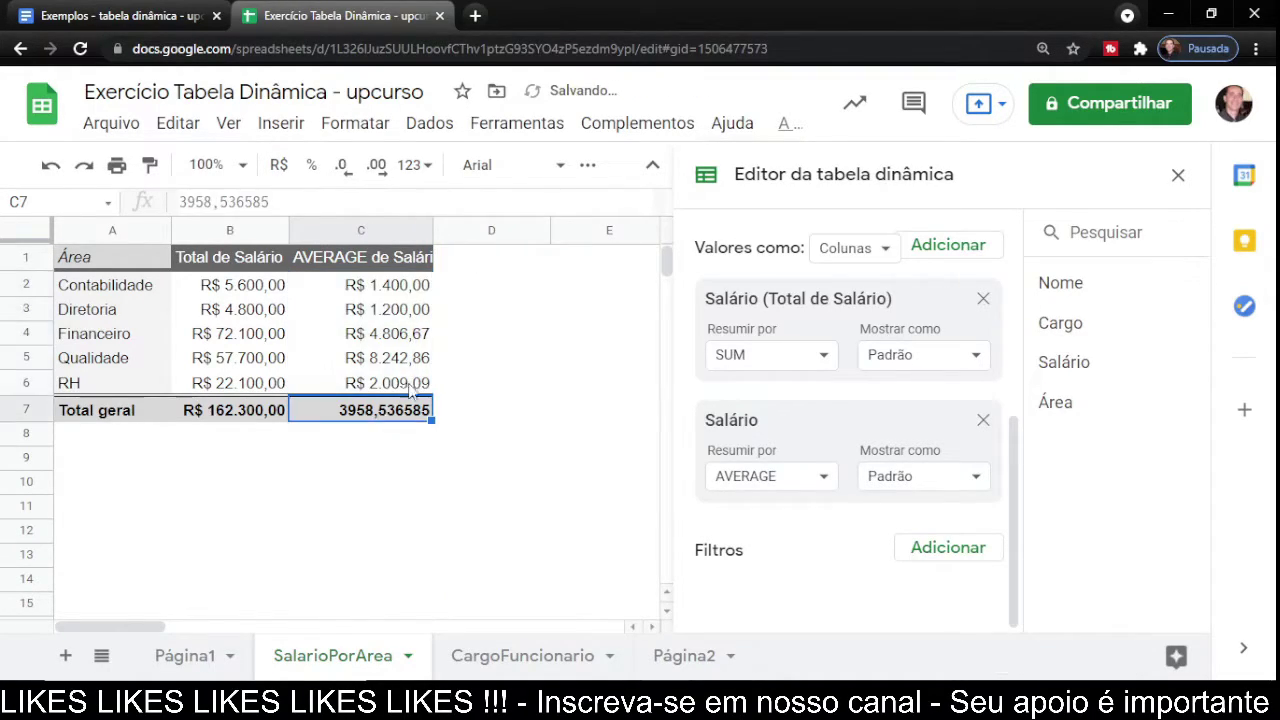
left_click(279, 165)
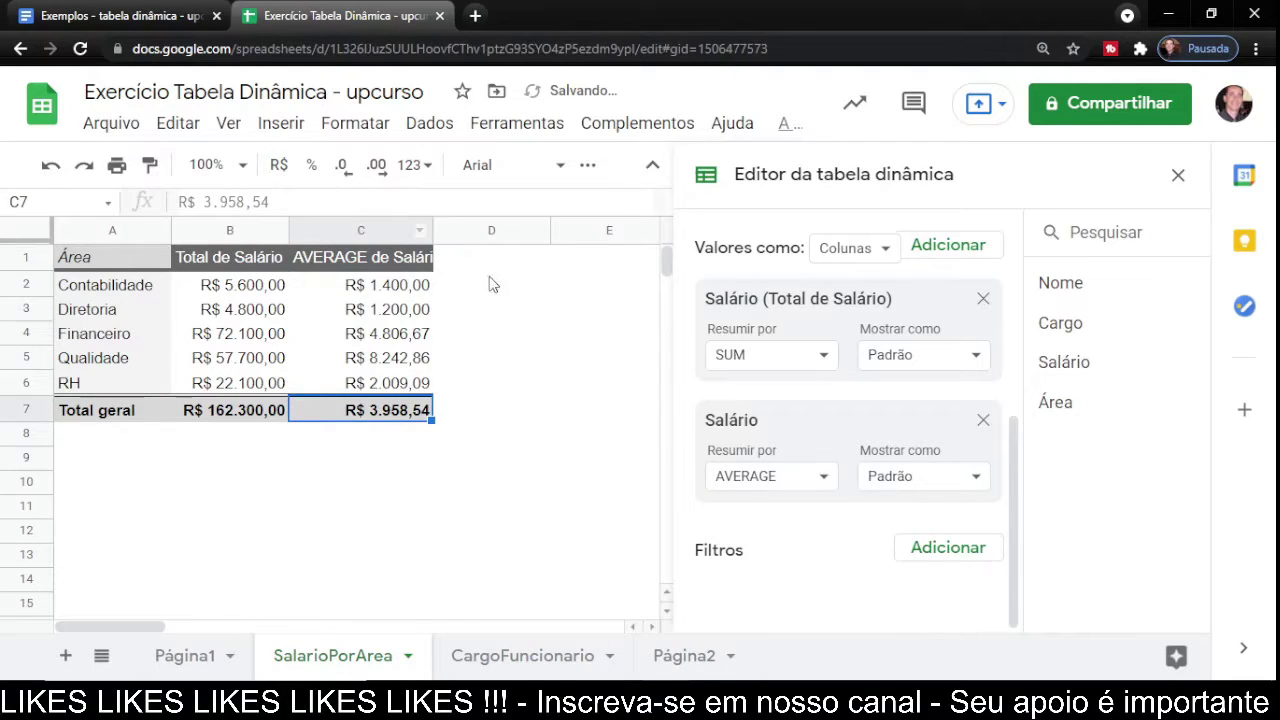
left_click_drag(433, 222, 425, 222)
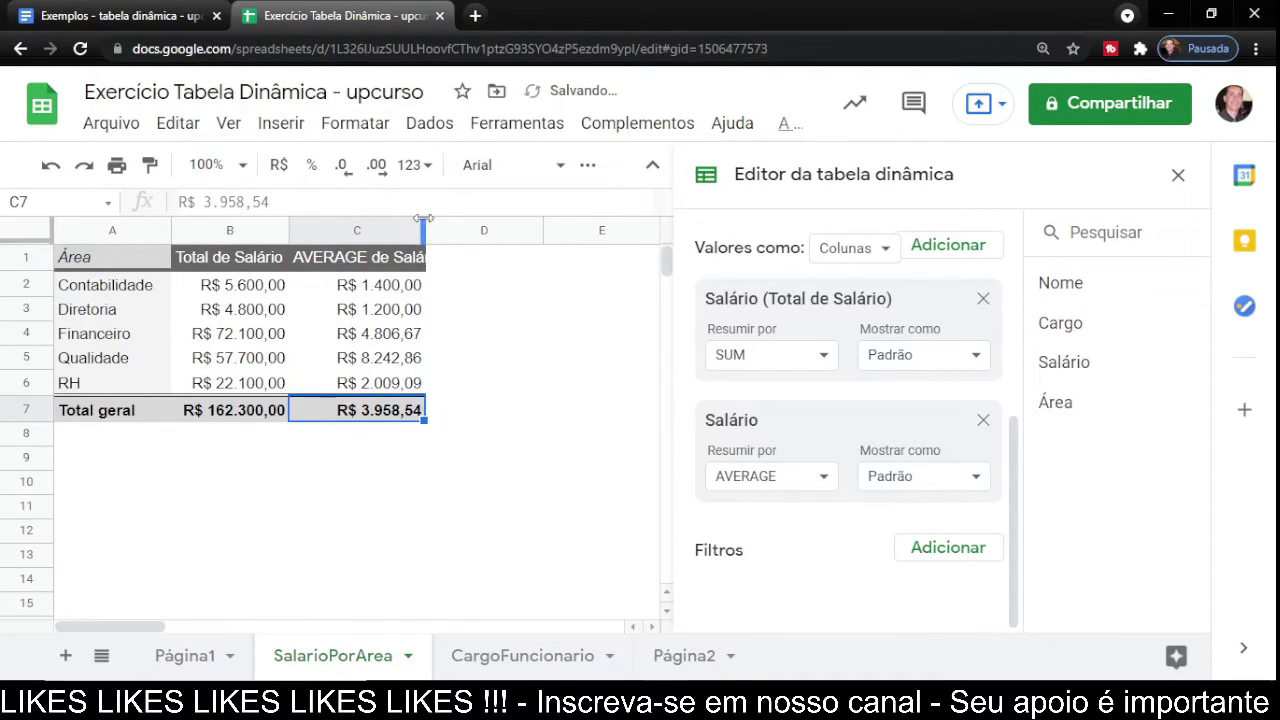
left_click(370, 460)
left_click(375, 413)
left_click_drag(424, 230, 450, 230)
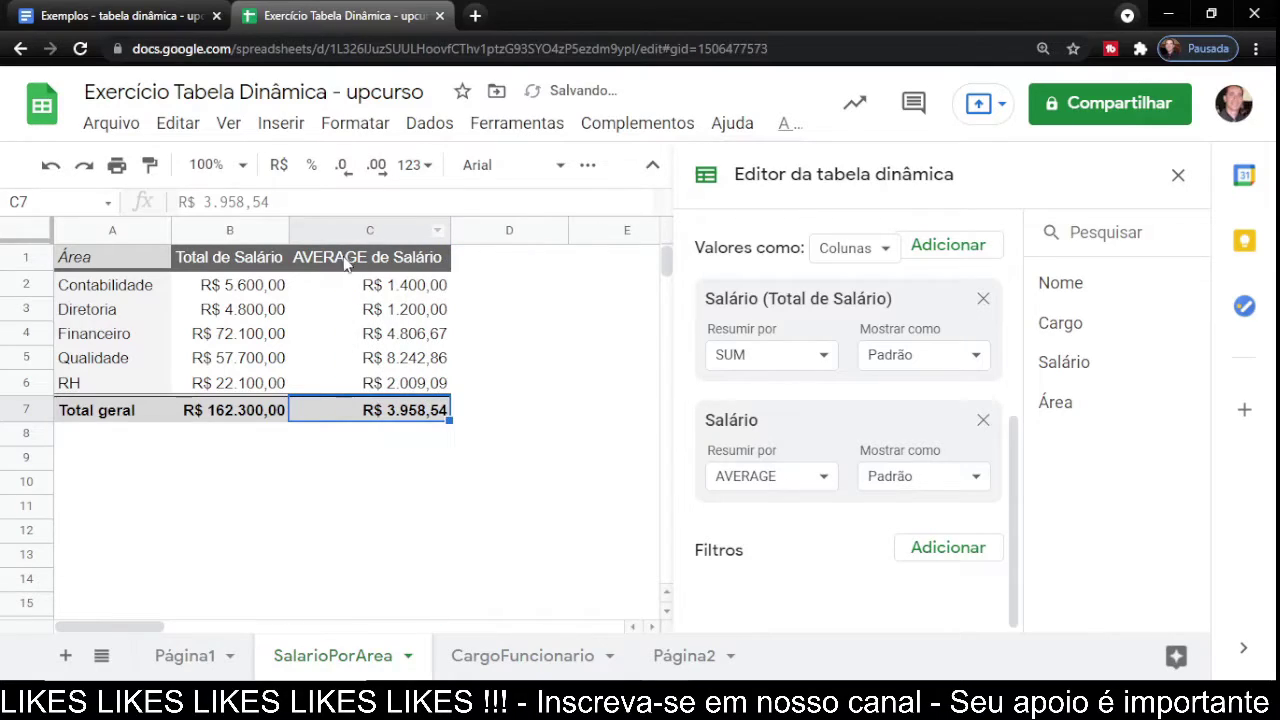
Rename the average column's header in C1 to "Média de Salário".
left_click(336, 260)
double_click(336, 260)
left_click_drag(241, 202, 180, 203)
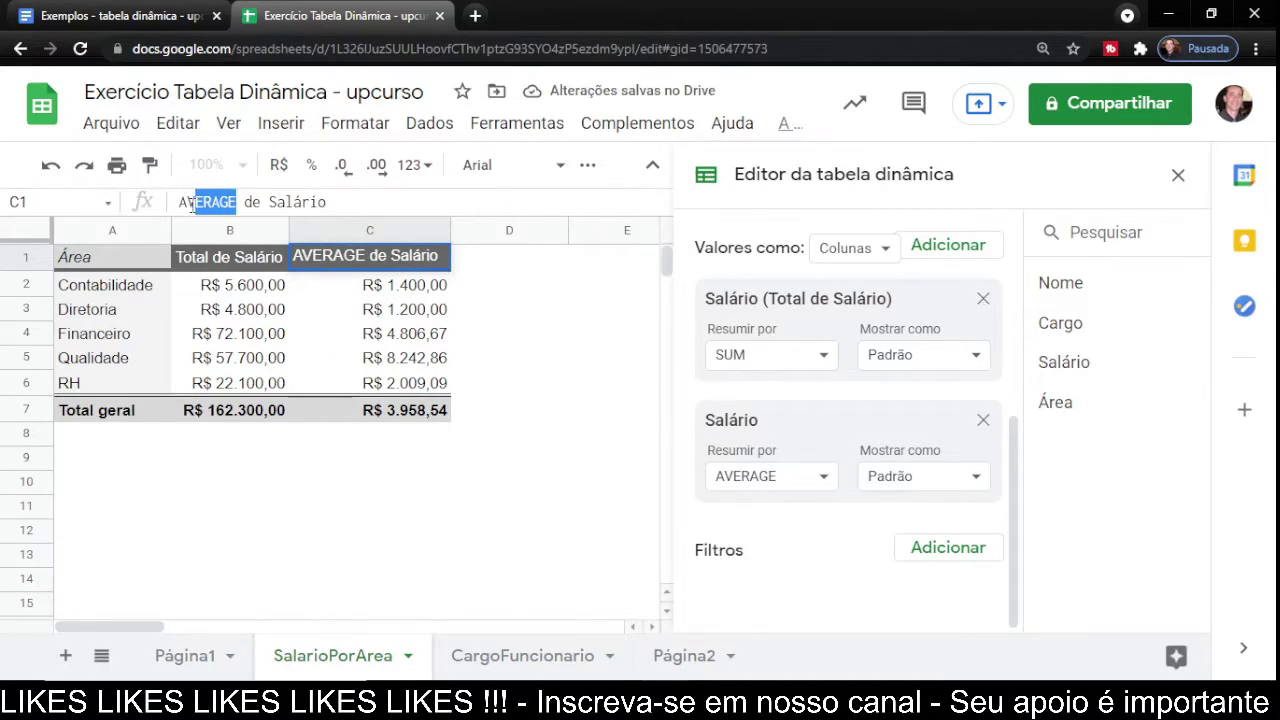
type("Mé")
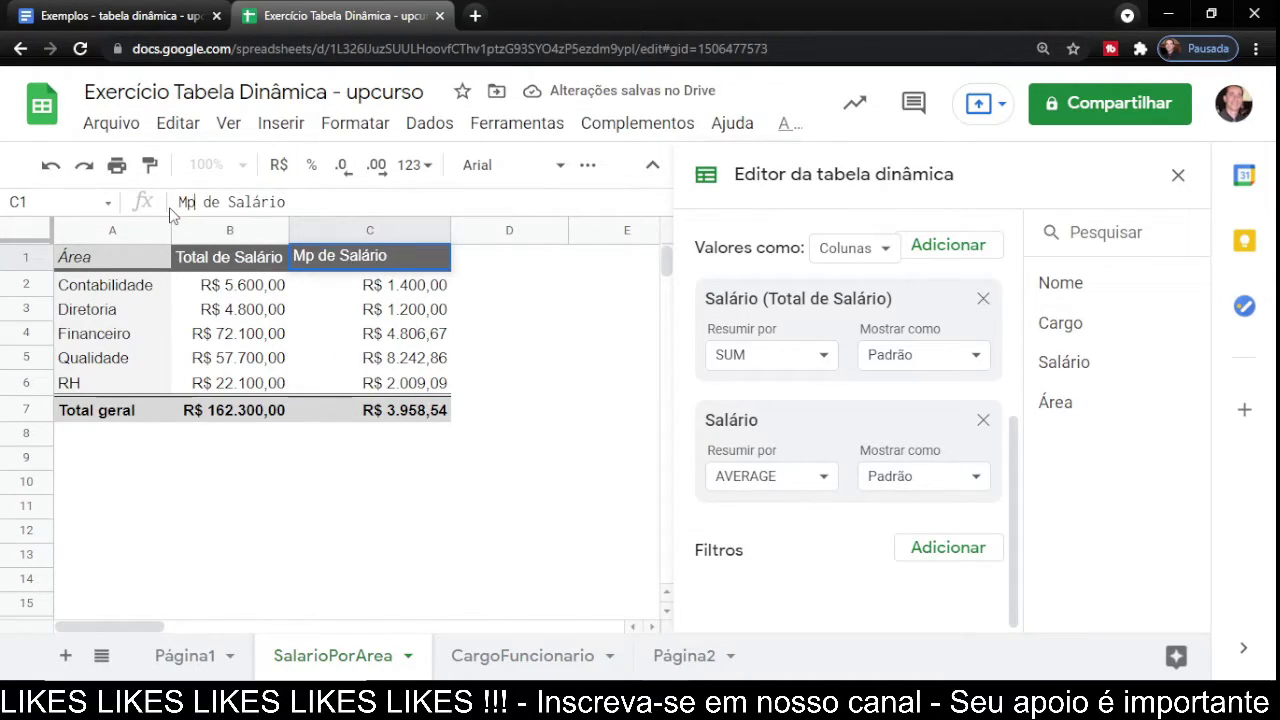
key("BackSpace")
type("édia")
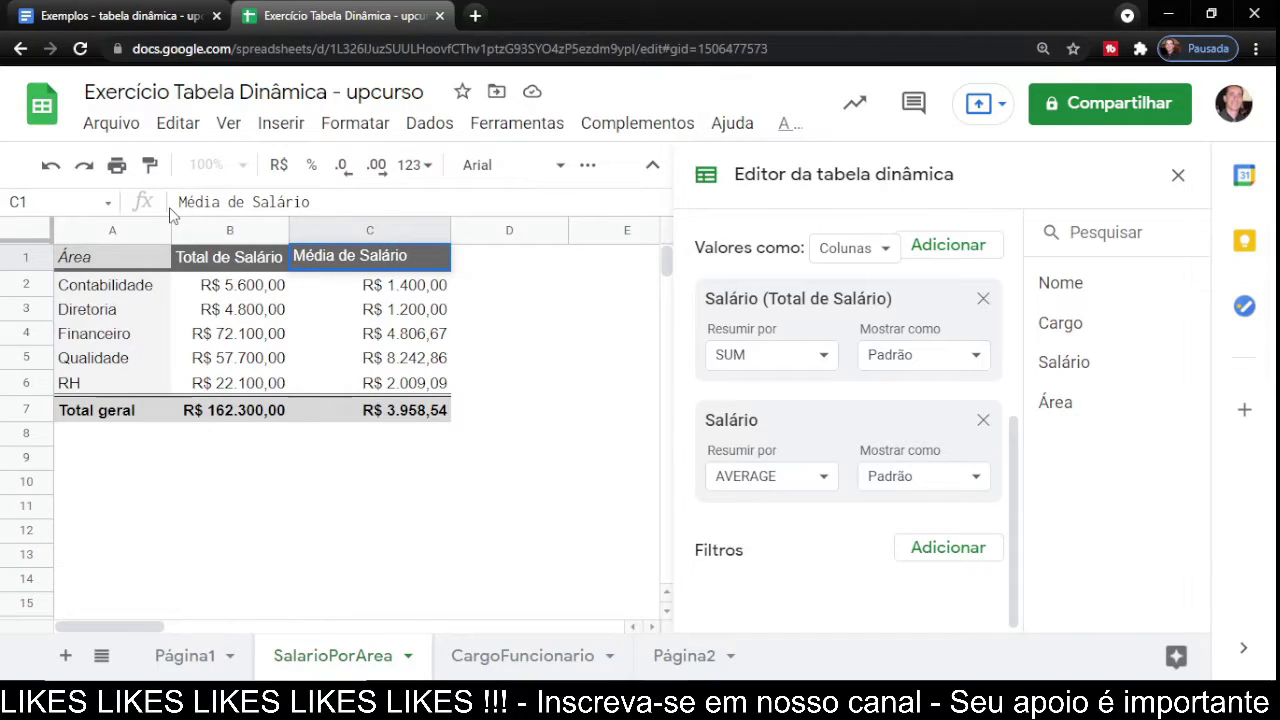
key("Return")
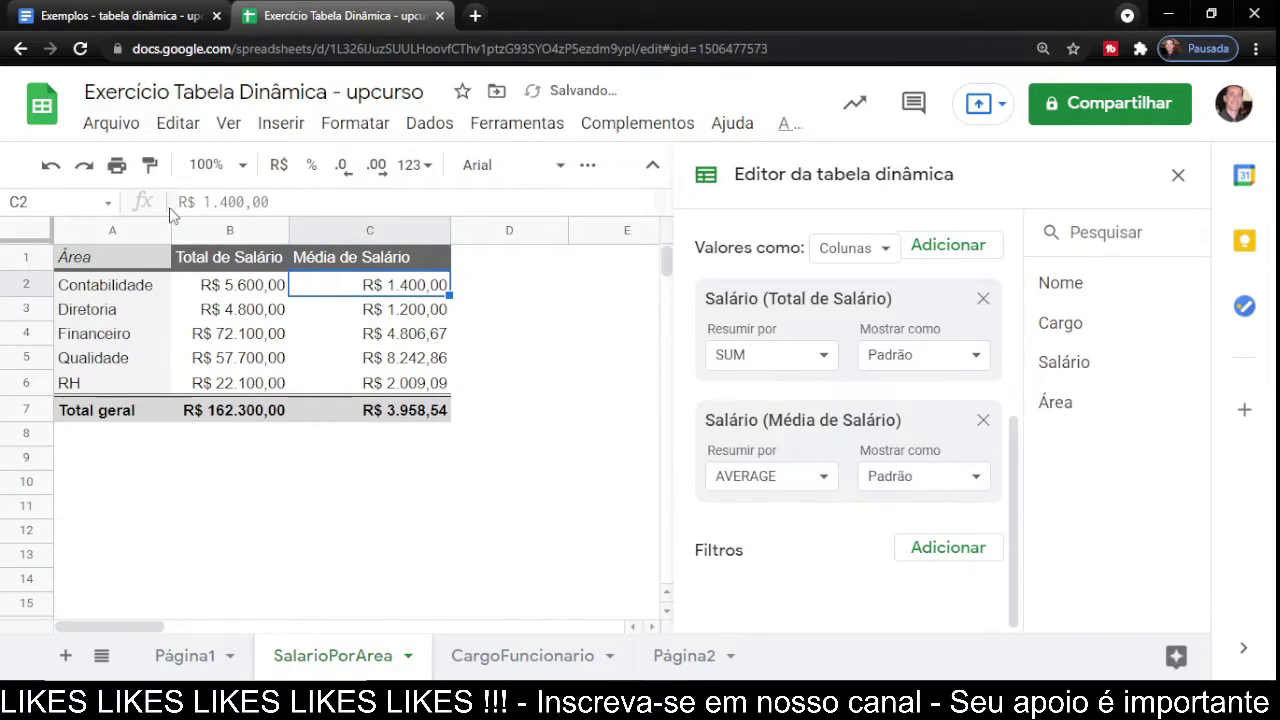
Fit the width of column C to its contents and deselect the pivot table.
left_click(367, 262)
left_click(446, 230)
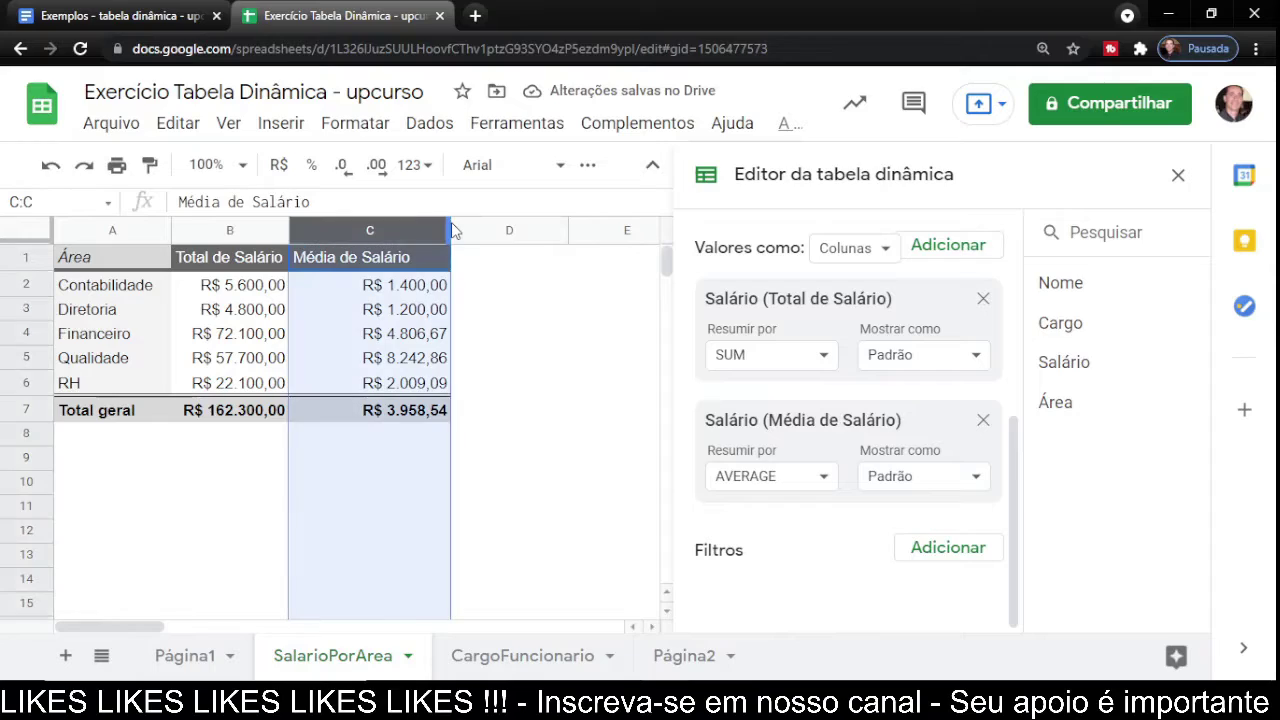
double_click(450, 230)
left_click(481, 342)
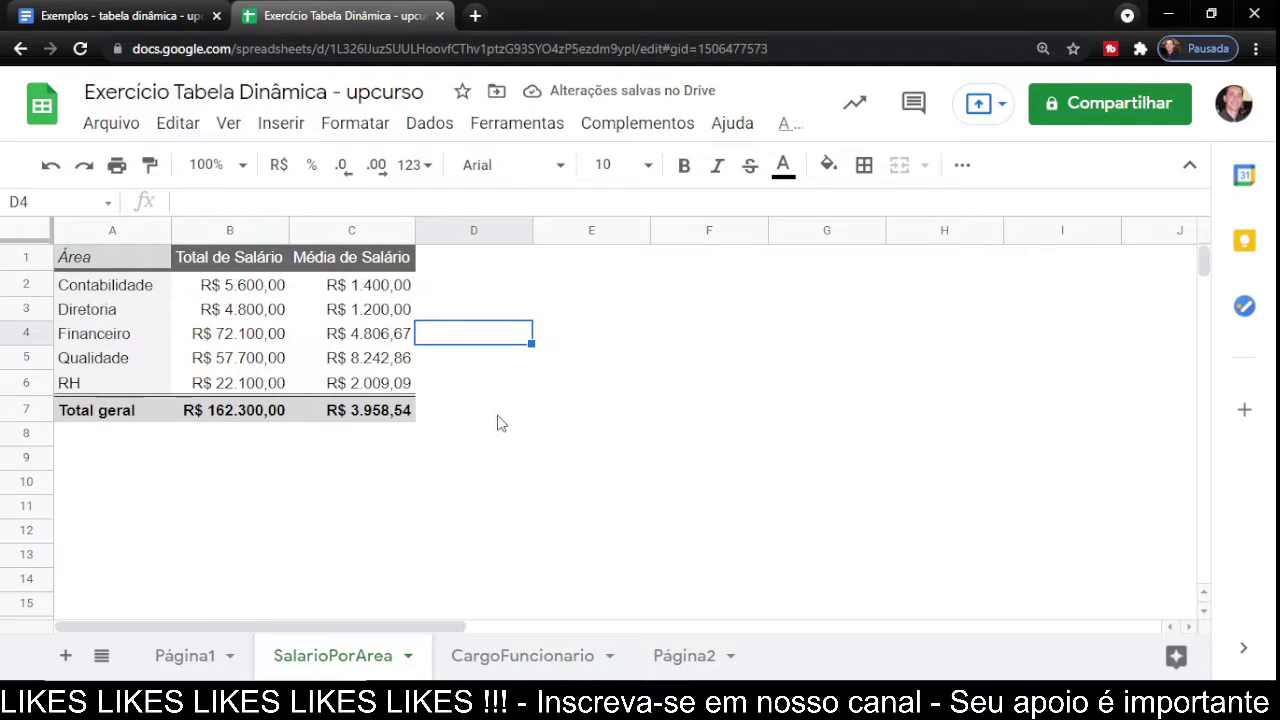
left_click(149, 474)
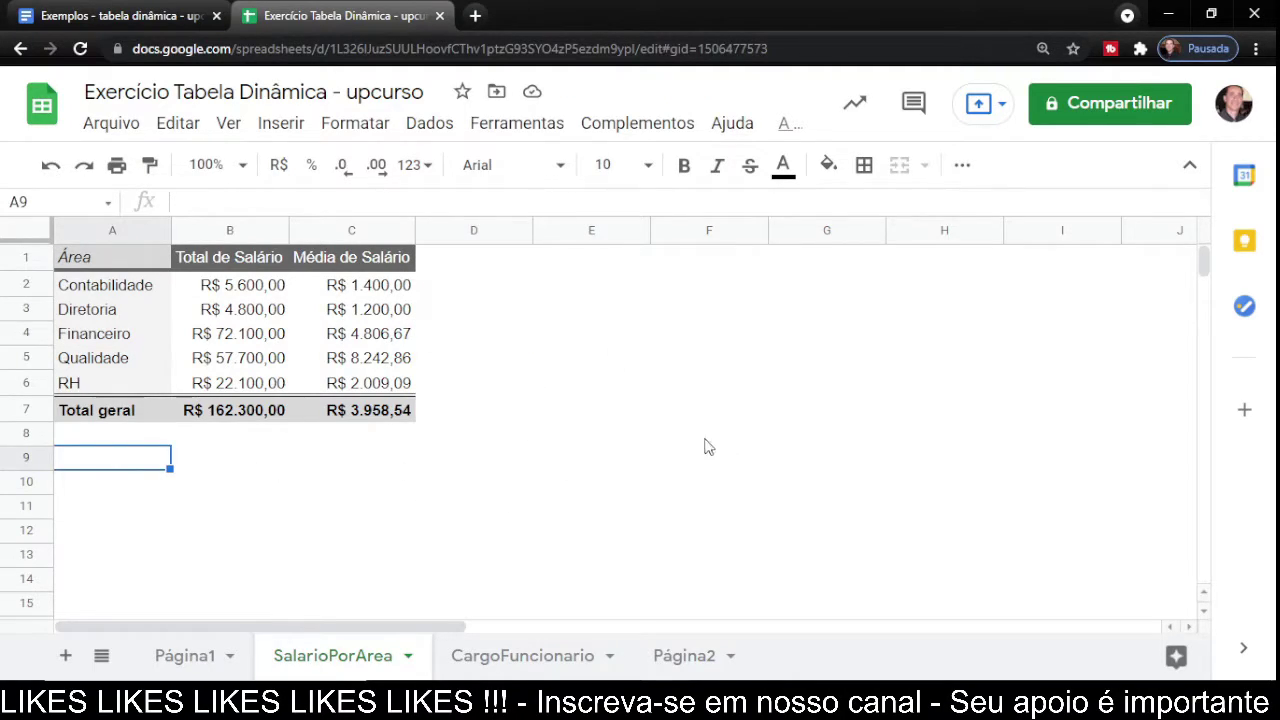
Try moving the Área field from the pivot table's rows to its columns and close the pivot table editor.
left_click(134, 267)
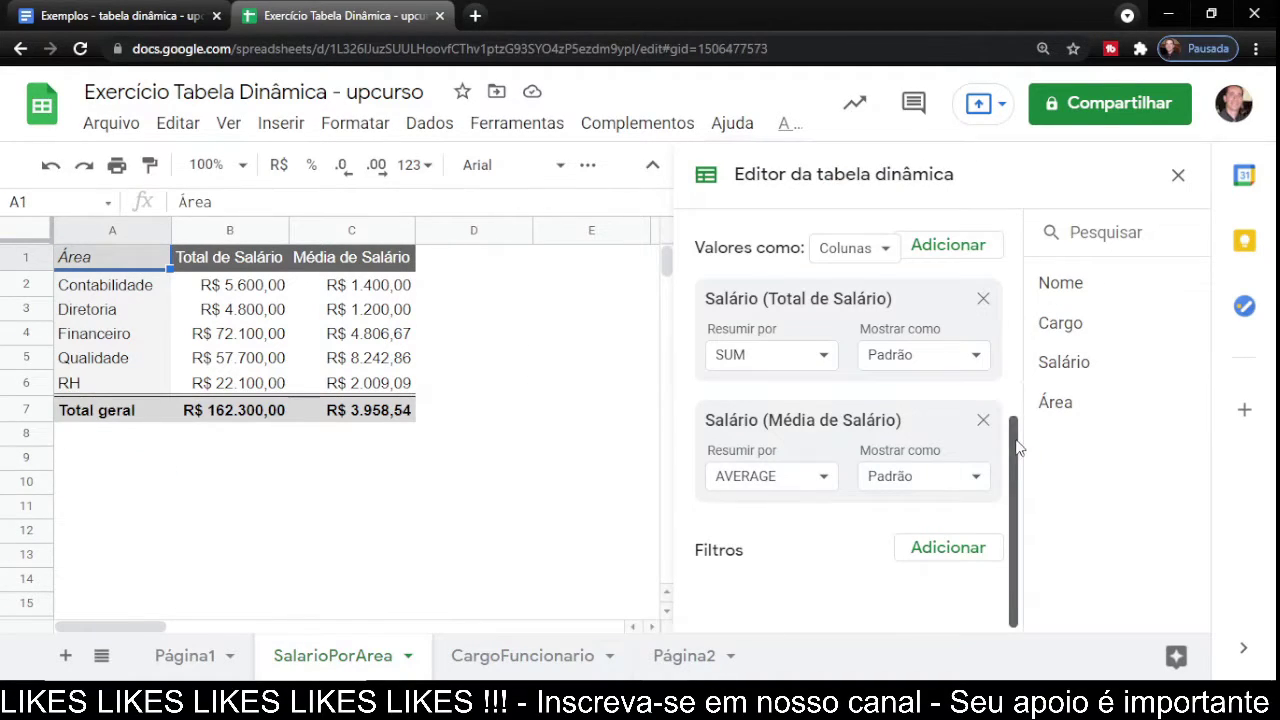
left_click_drag(1015, 443, 1015, 260)
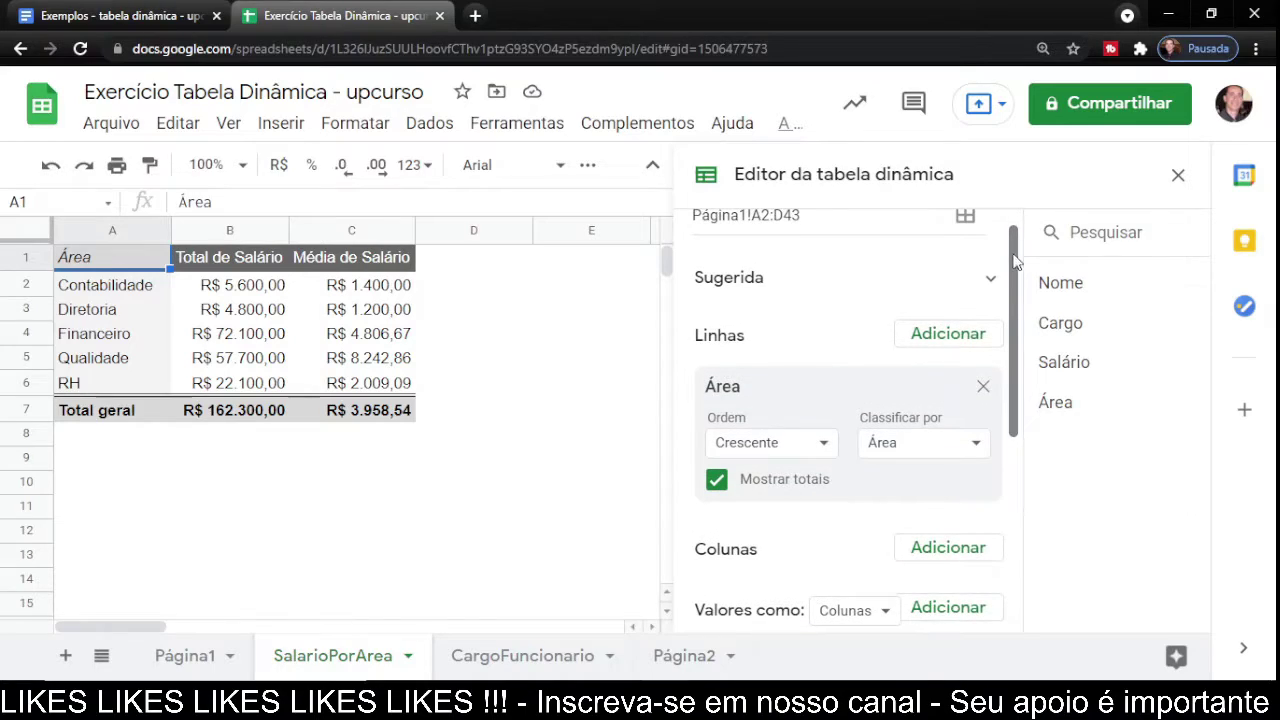
left_click(984, 389)
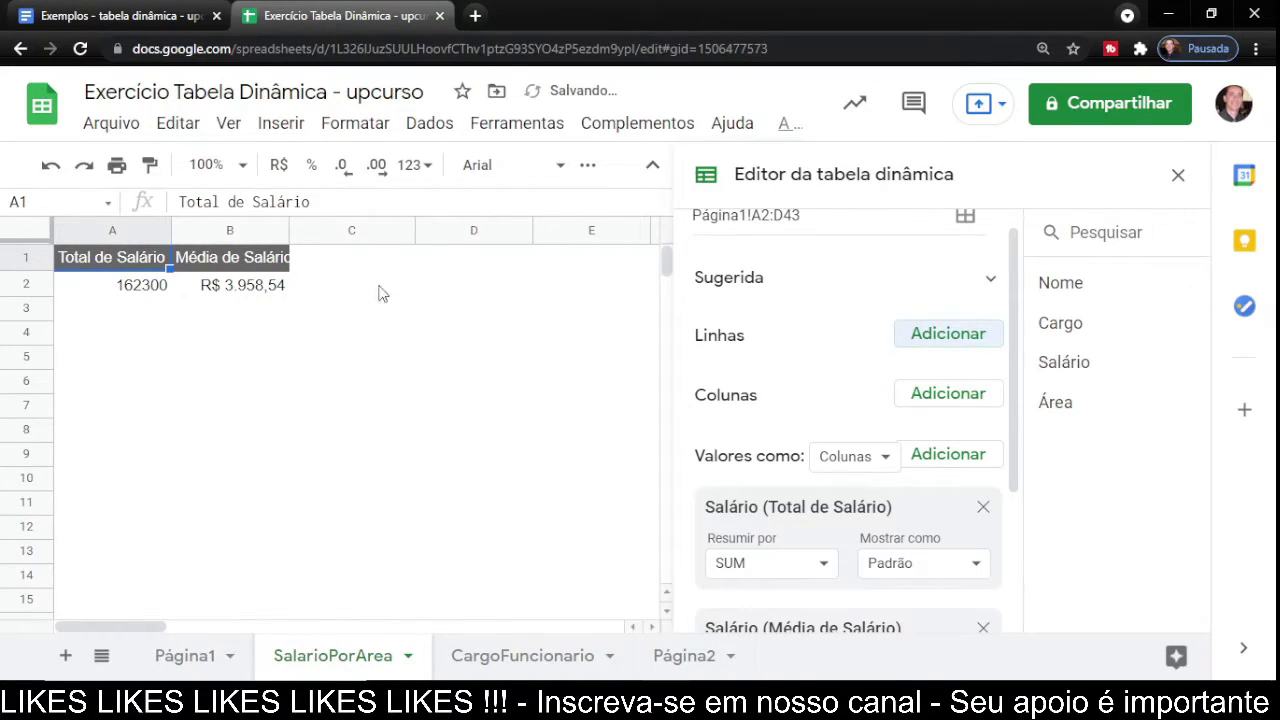
left_click(975, 405)
left_click(945, 543)
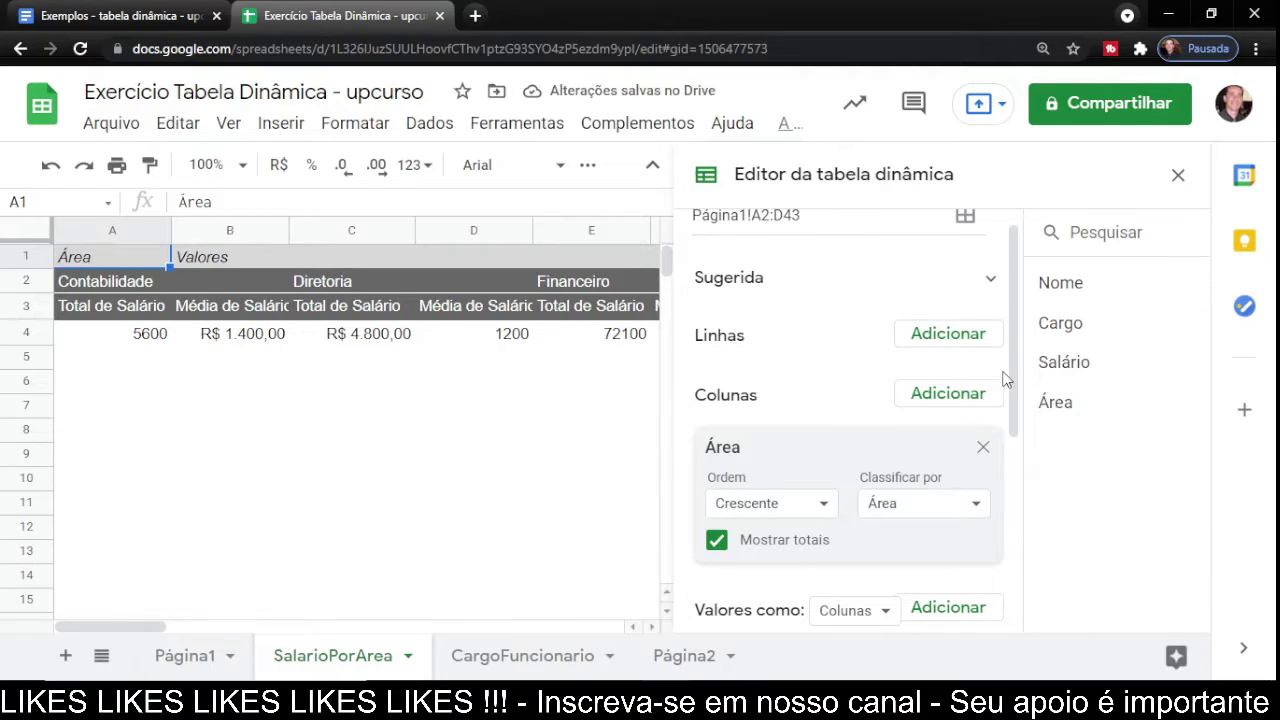
left_click(1178, 175)
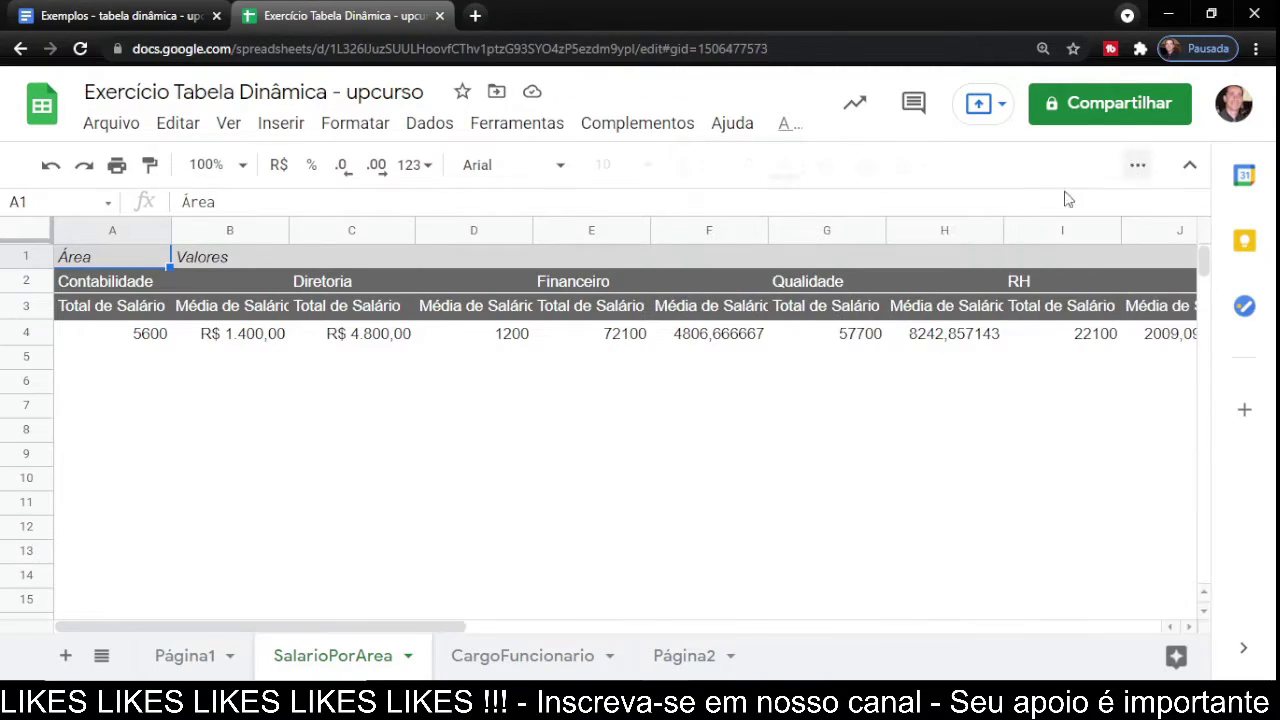
Examine how the horizontal layout repeats the Total de Salário and Média de Salário headers under each area.
left_click(290, 284)
left_click(358, 286)
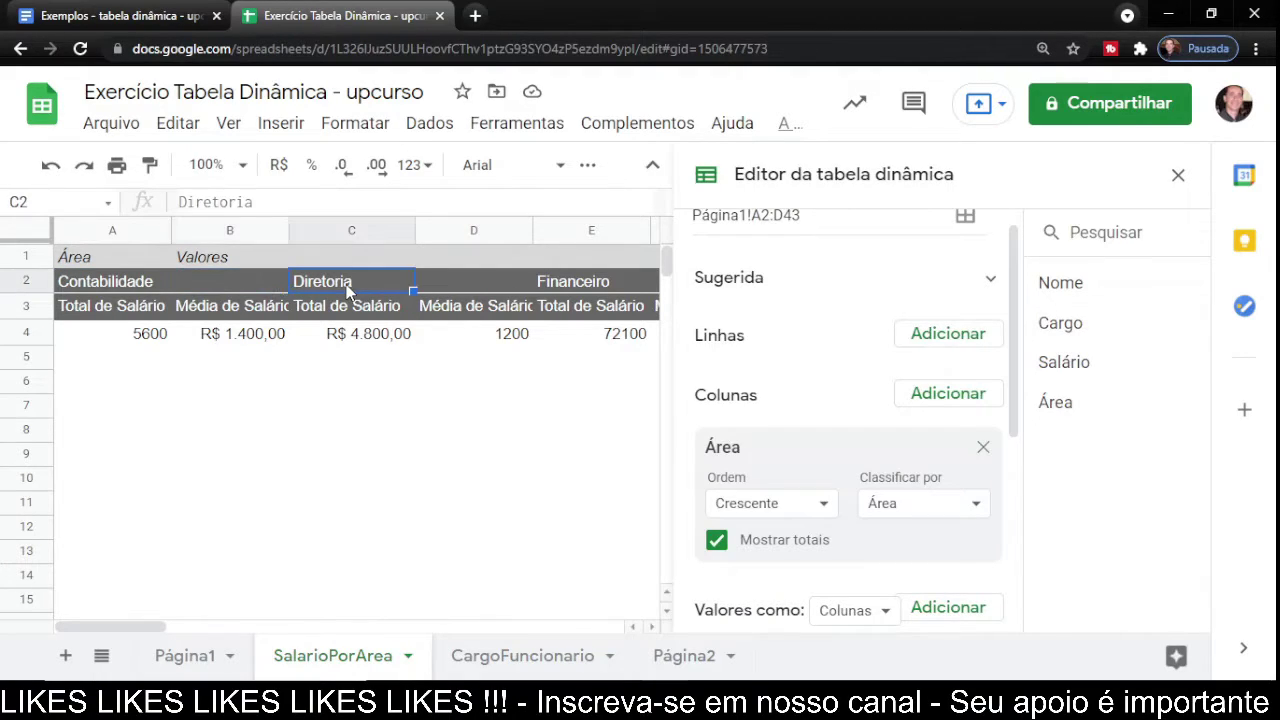
left_click(220, 312)
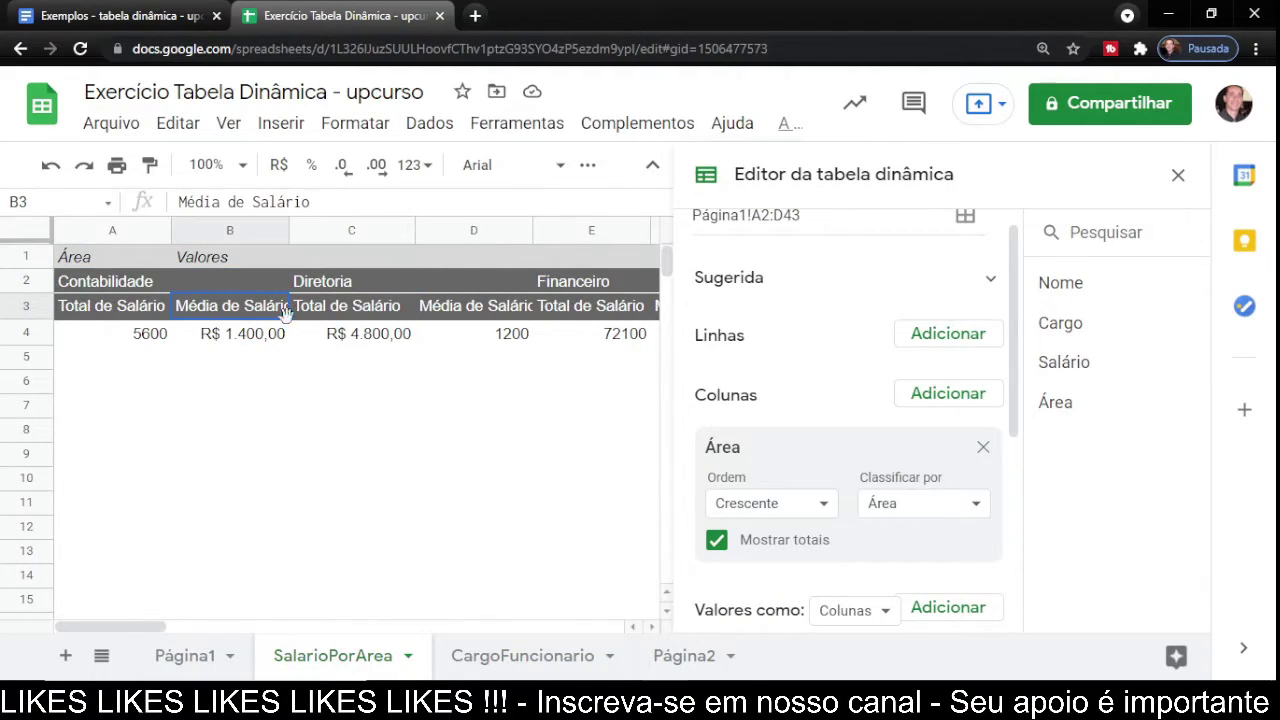
left_click(341, 318)
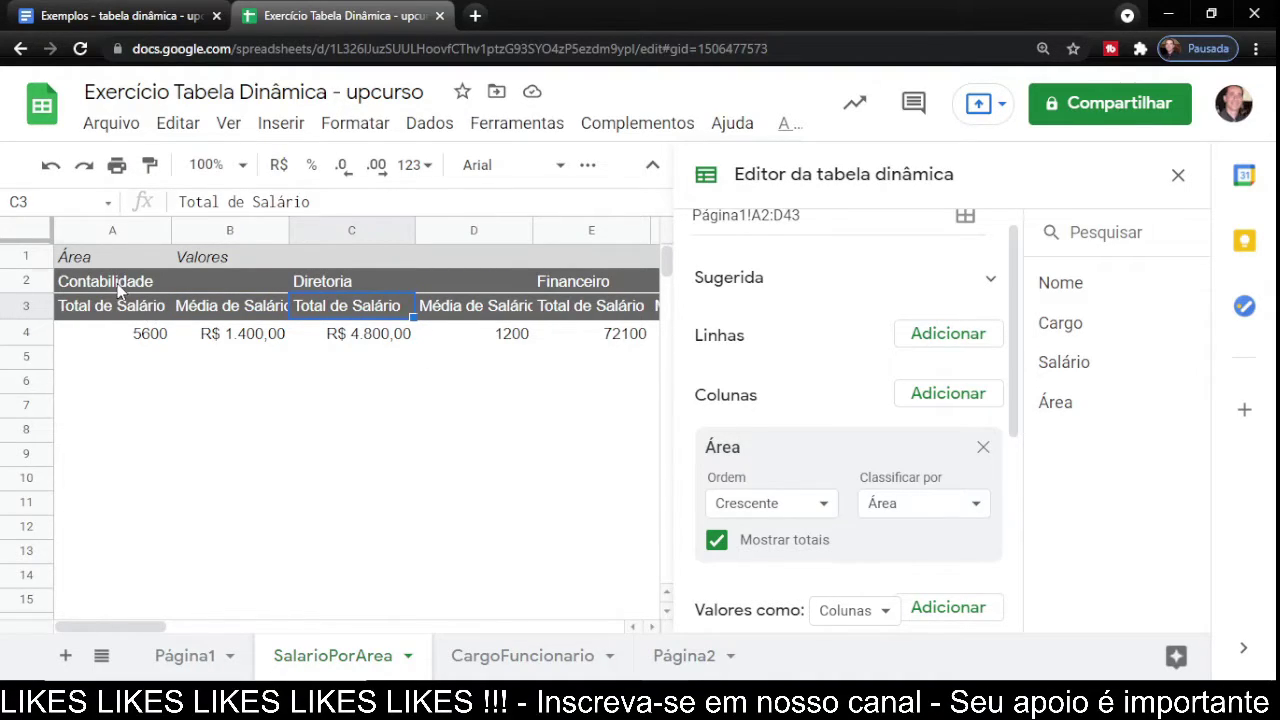
left_click(108, 310)
left_click(276, 308)
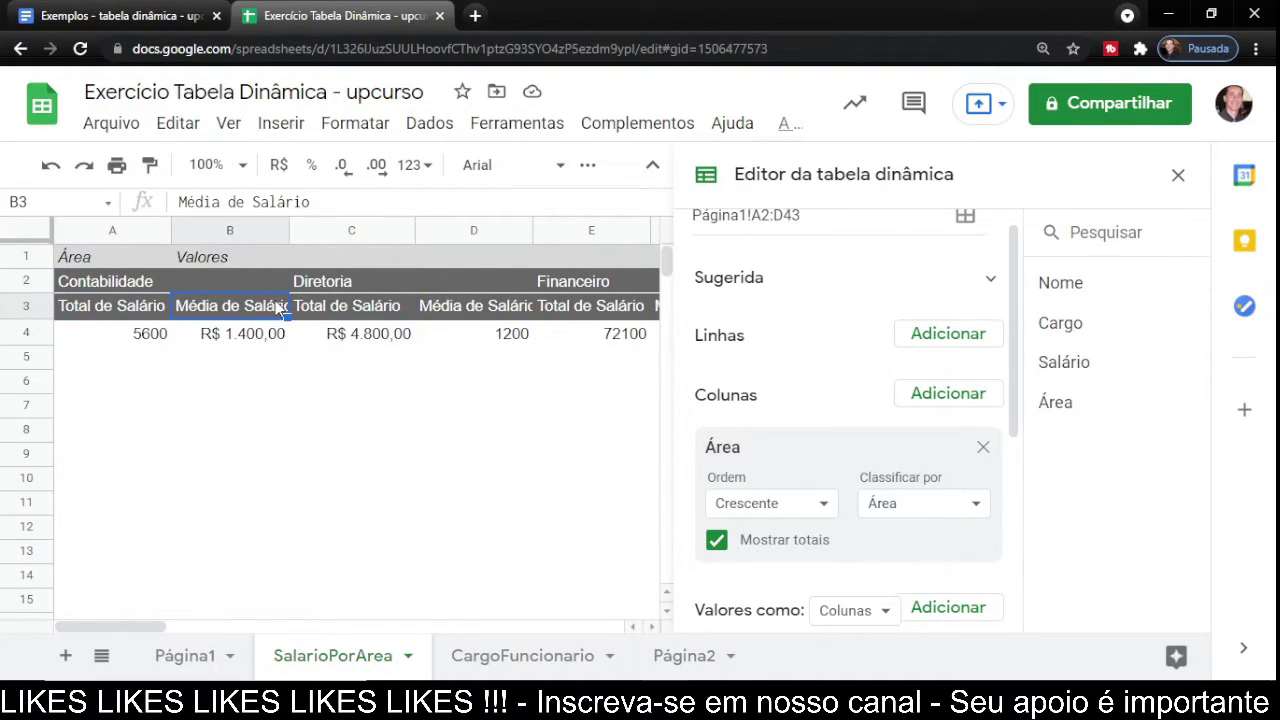
left_click(346, 318)
left_click(450, 316)
left_click(570, 314)
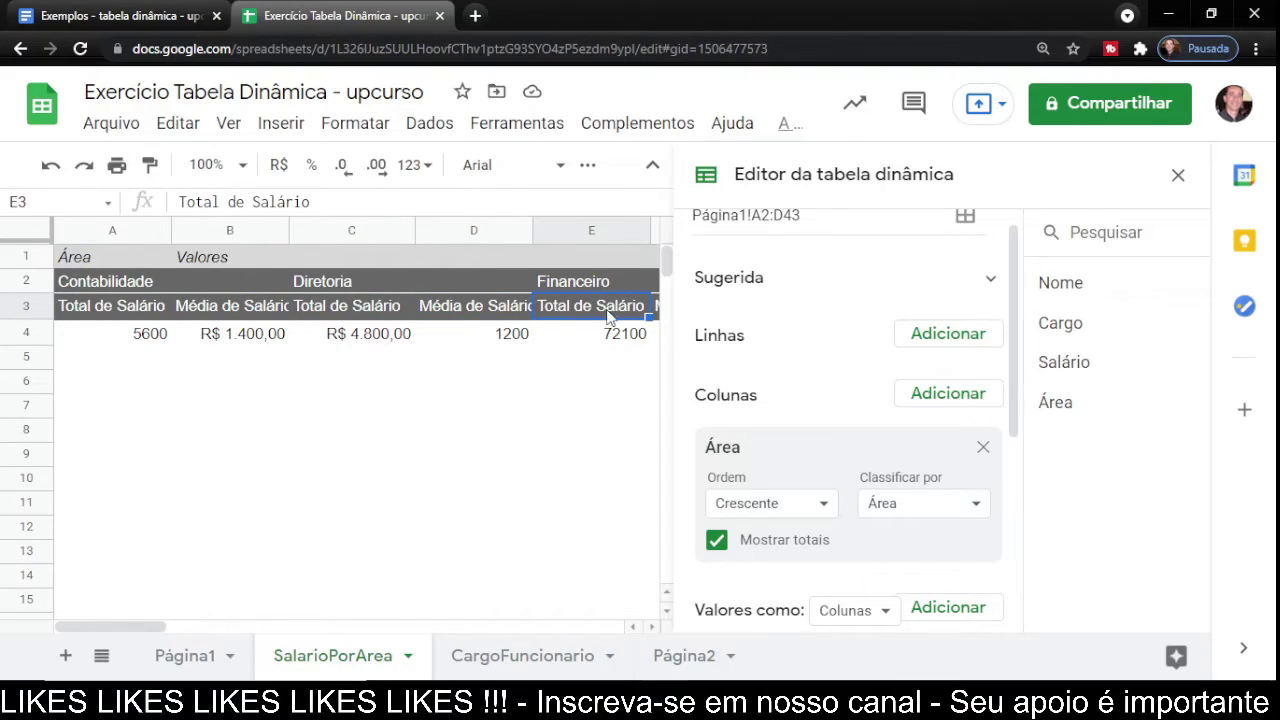
left_click(658, 318)
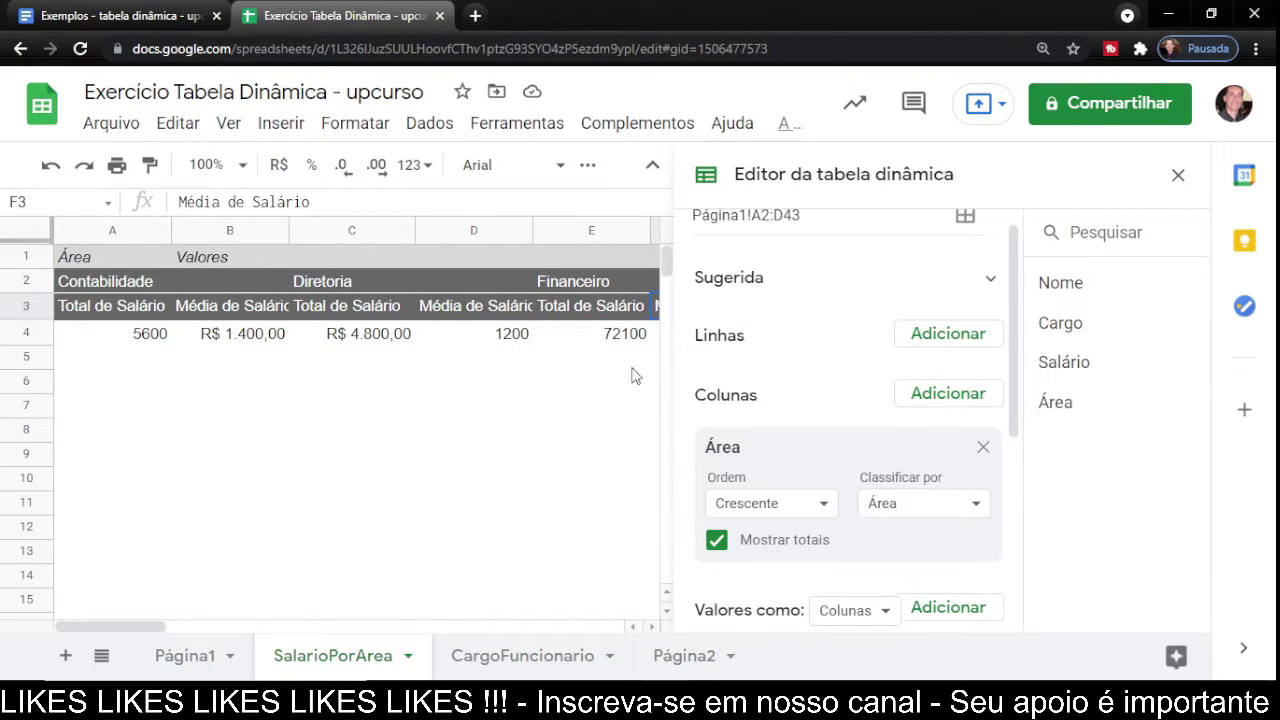
left_click(1178, 174)
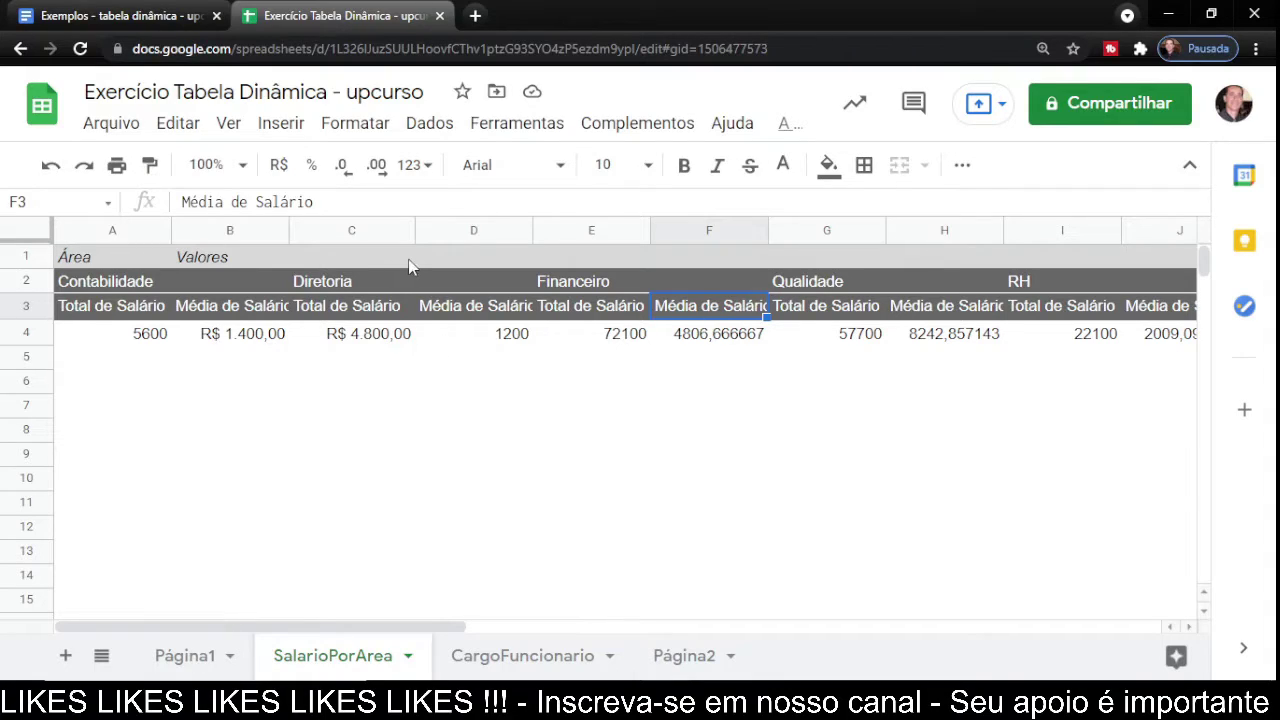
Remove Área from the pivot table's columns and add it back as a row field.
left_click(395, 287)
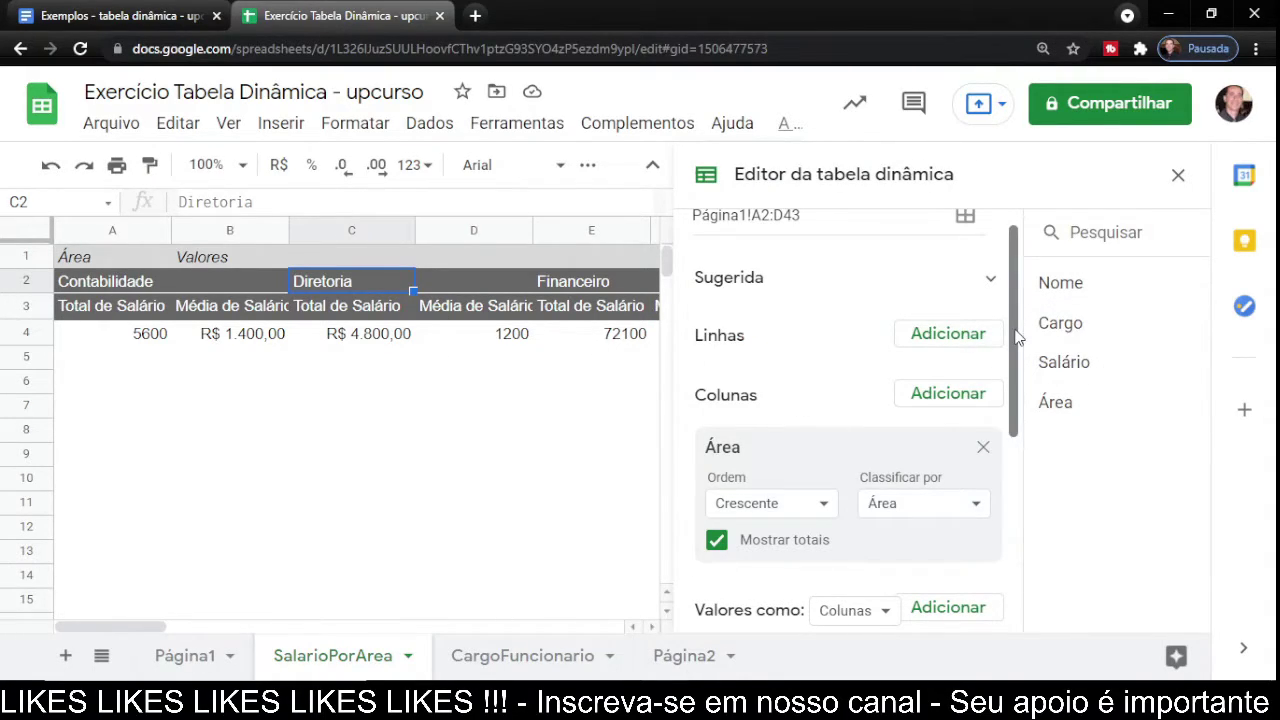
scroll(1017, 338, "up", 1)
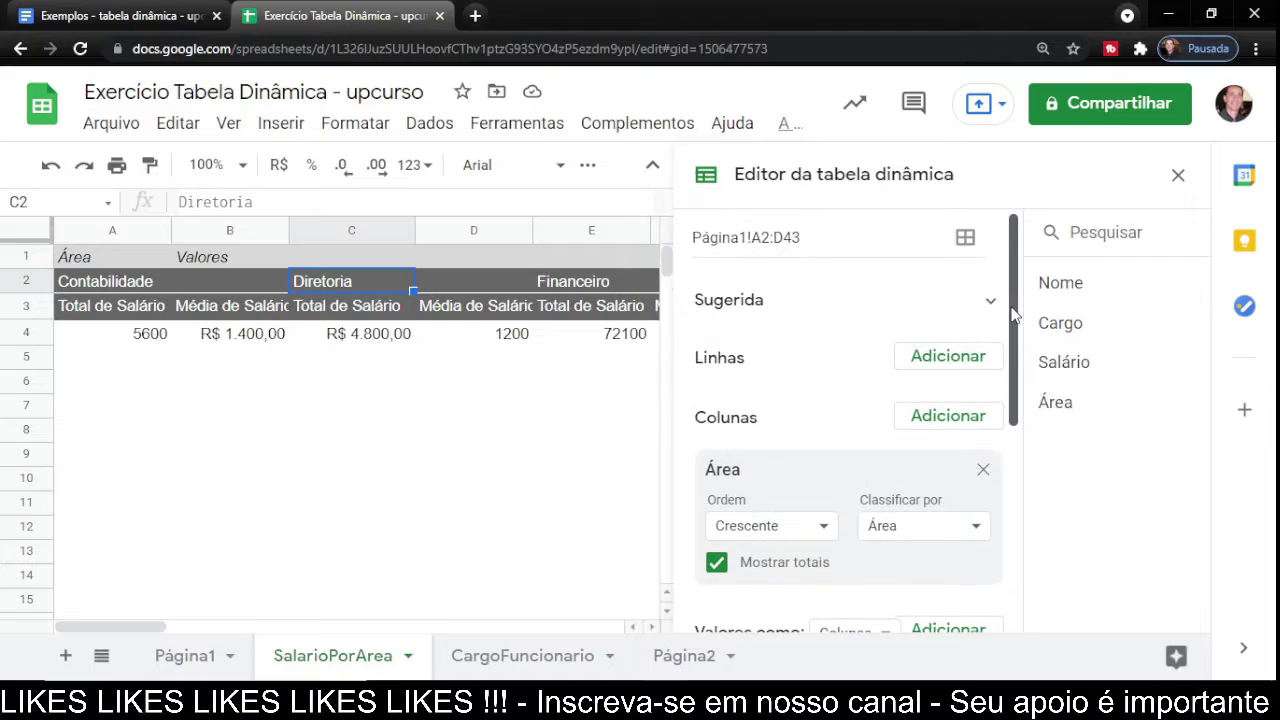
left_click(983, 470)
left_click(945, 364)
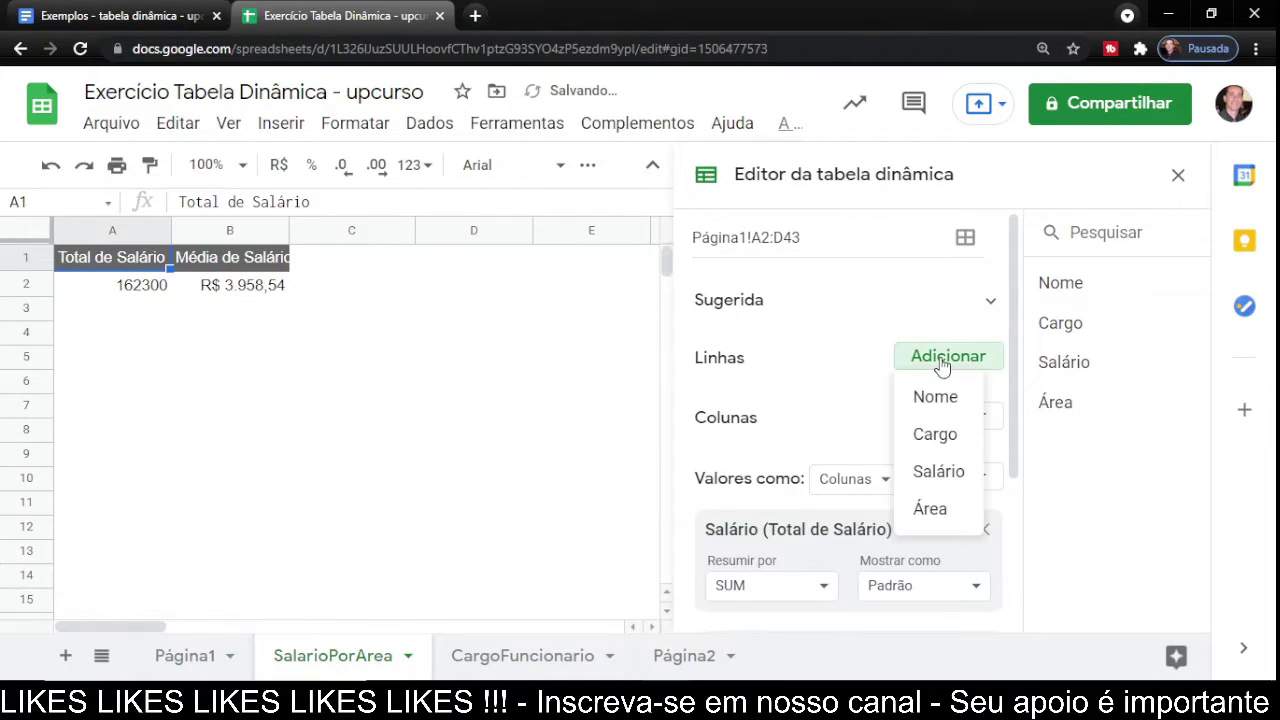
left_click(945, 512)
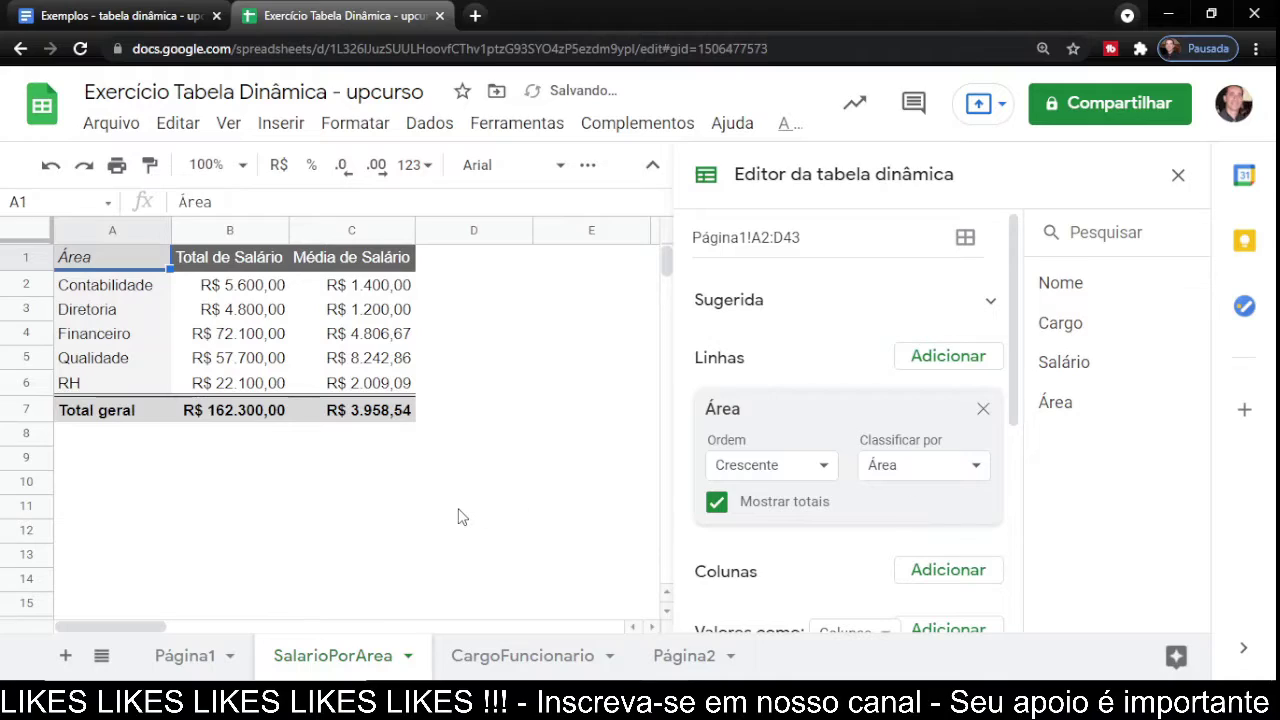
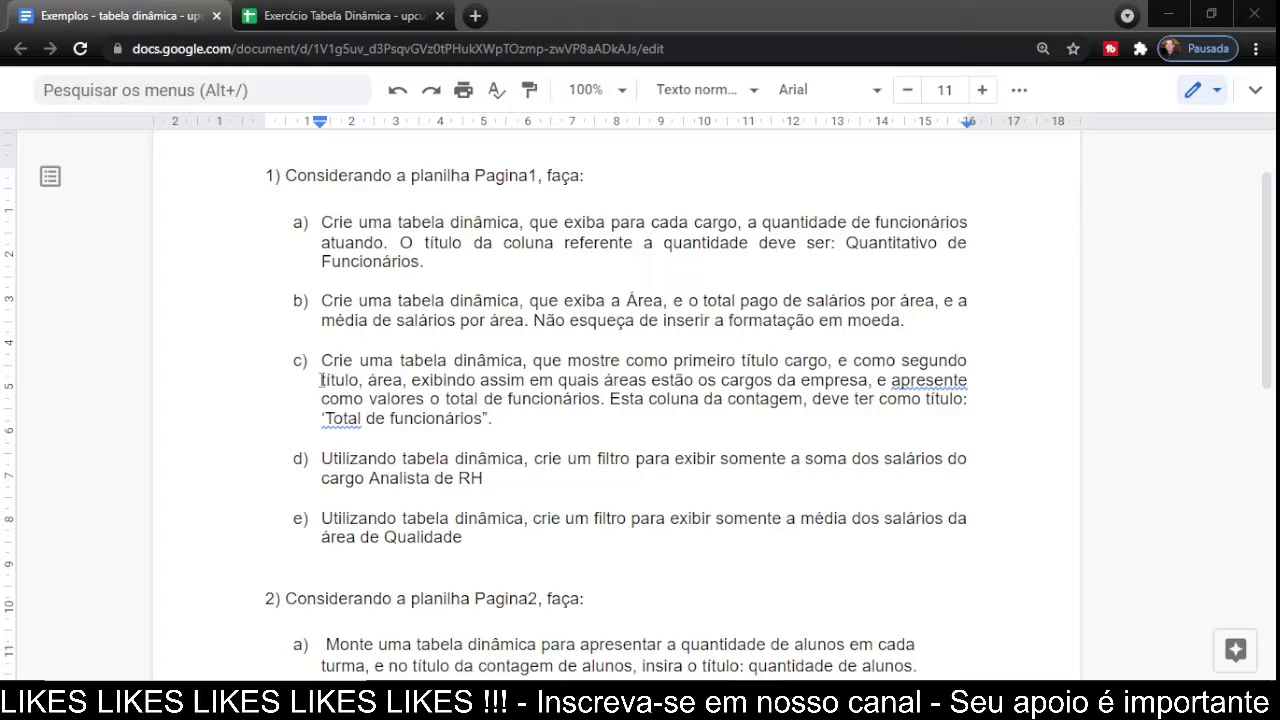
Review the wording of exercise 1c and, in Google Sheets, create a pivot table from Página1!A2:D43 on a new sheet.
left_click(321, 362)
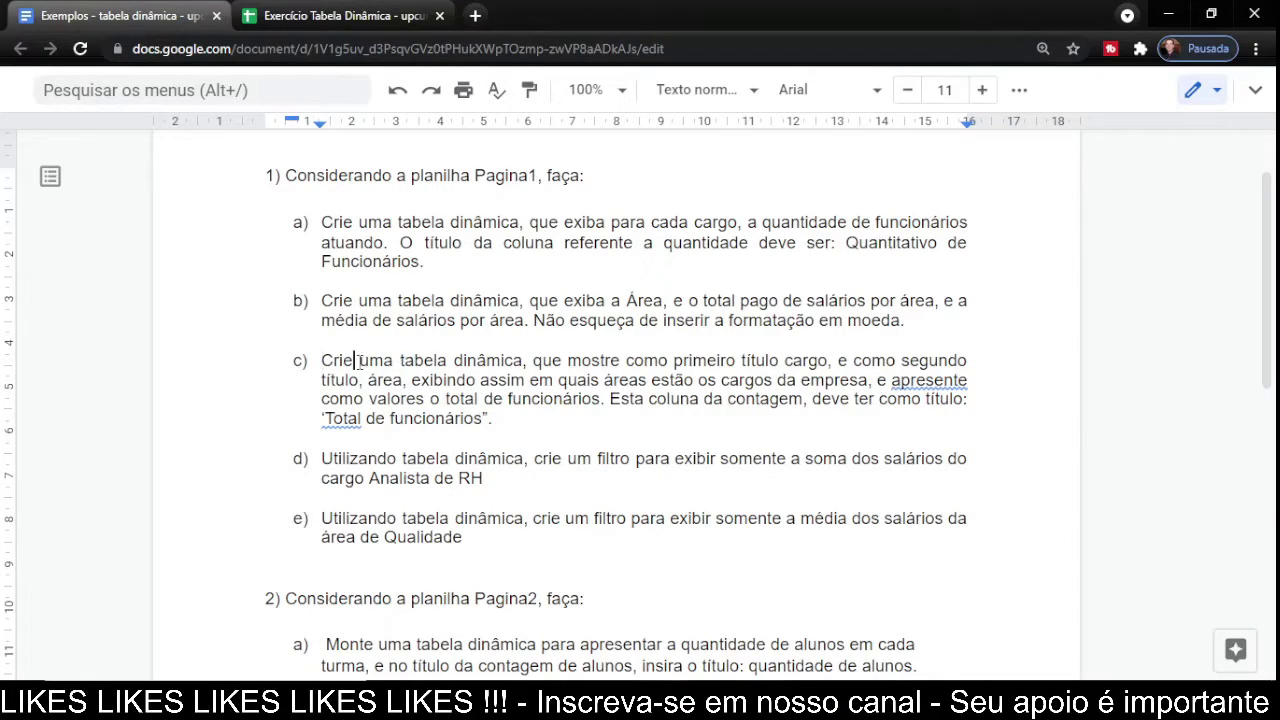
left_click_drag(358, 361, 829, 362)
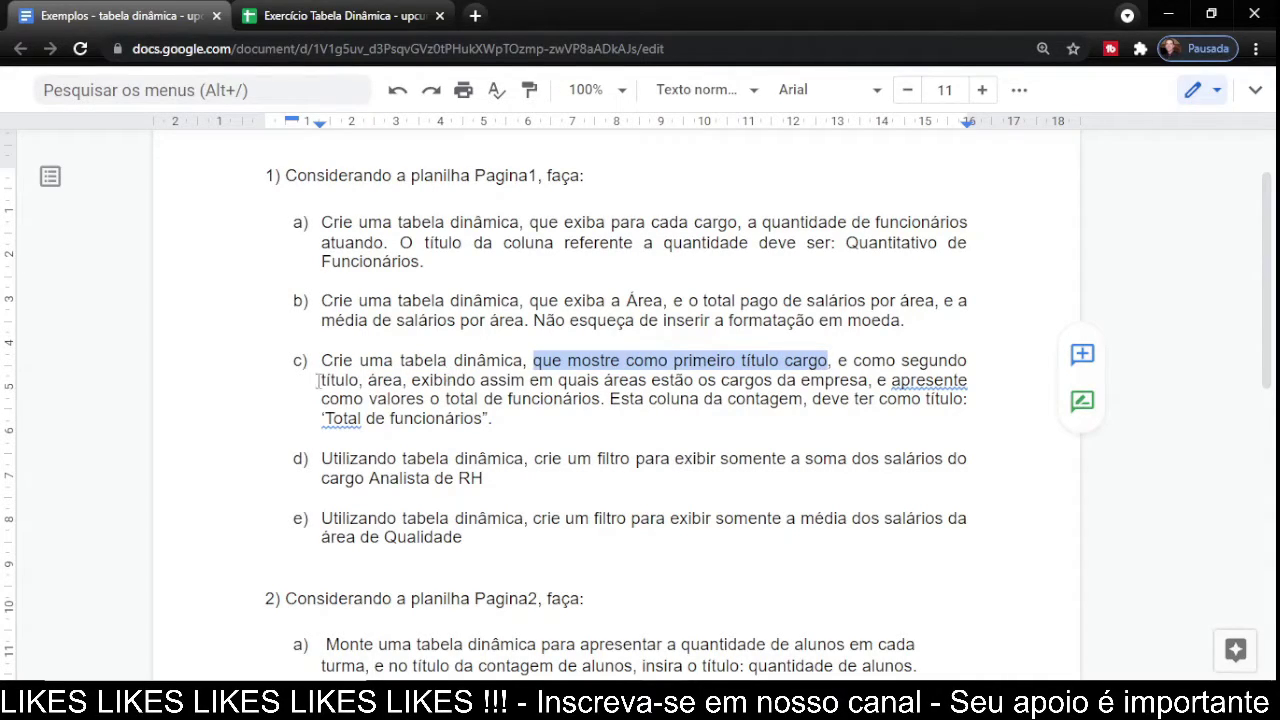
left_click_drag(318, 380, 405, 380)
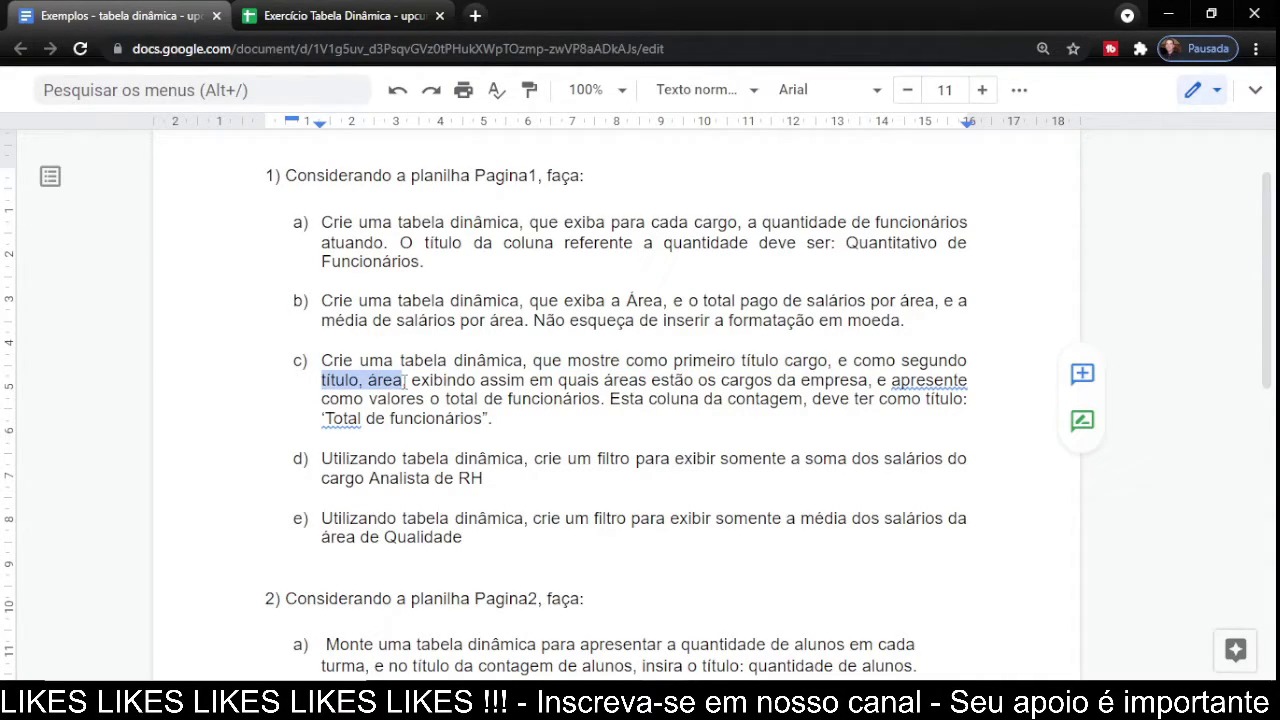
left_click(298, 28)
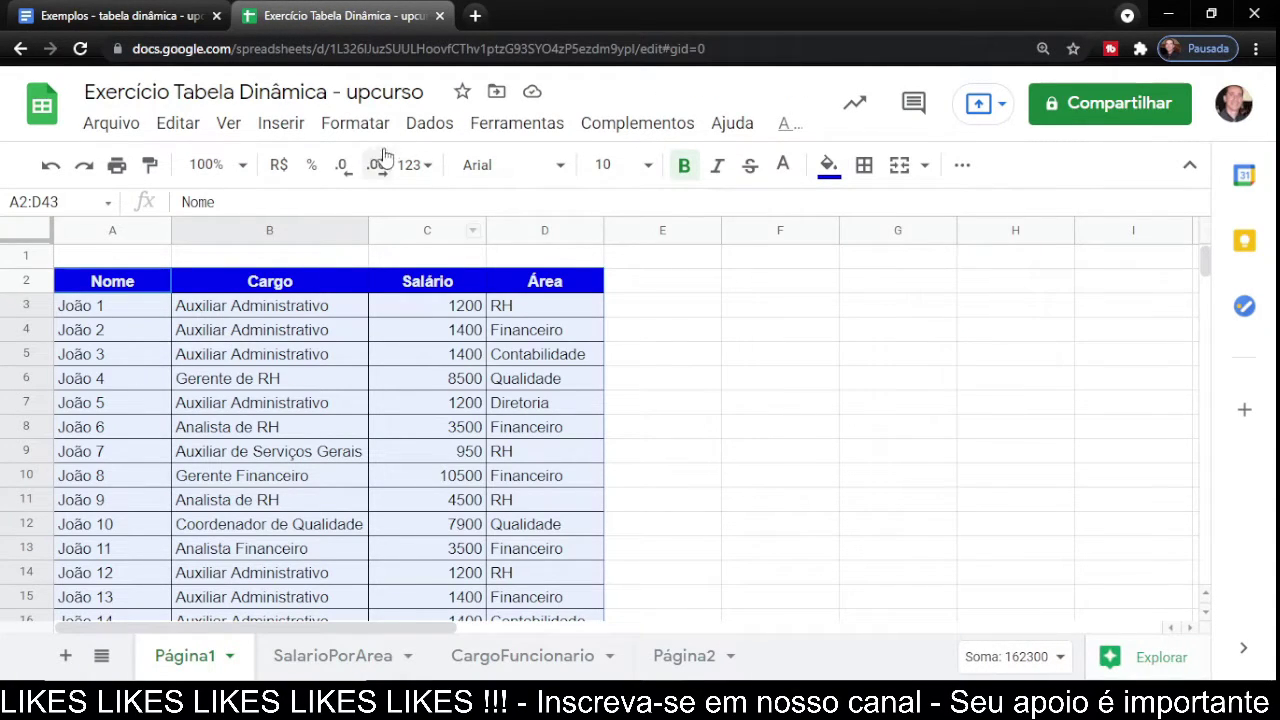
left_click(428, 124)
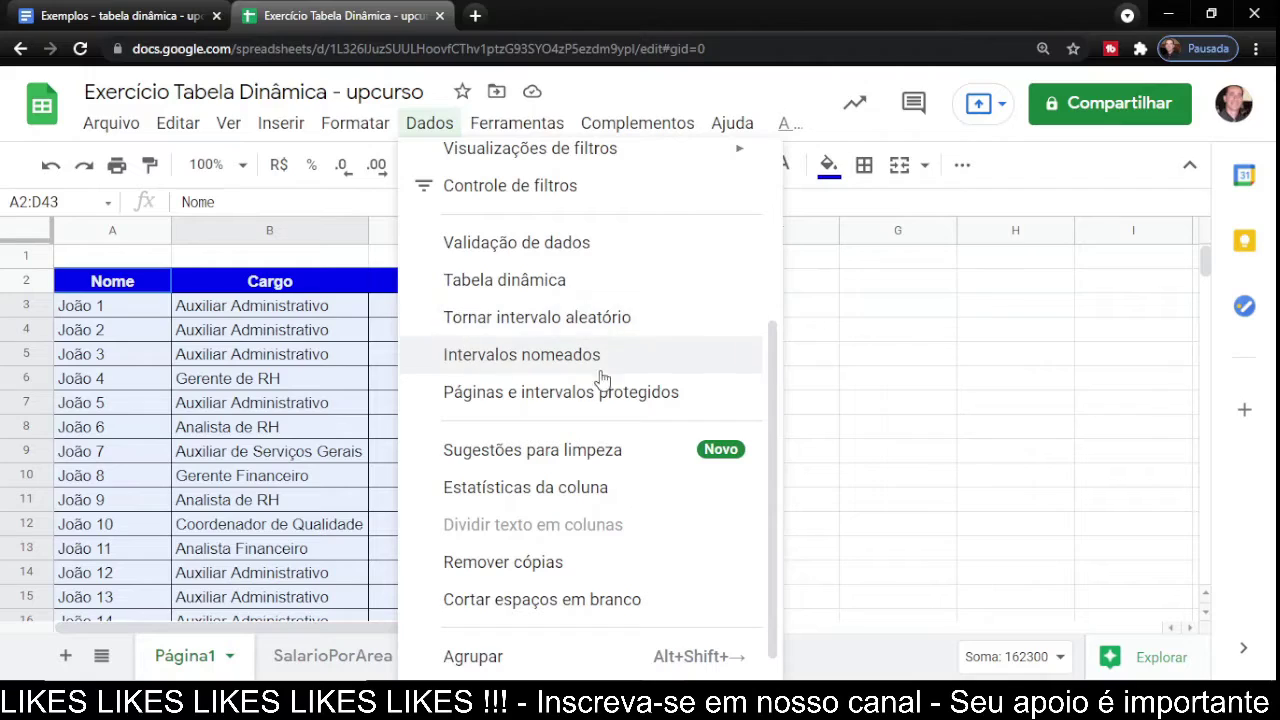
scroll(565, 378, "down", 1)
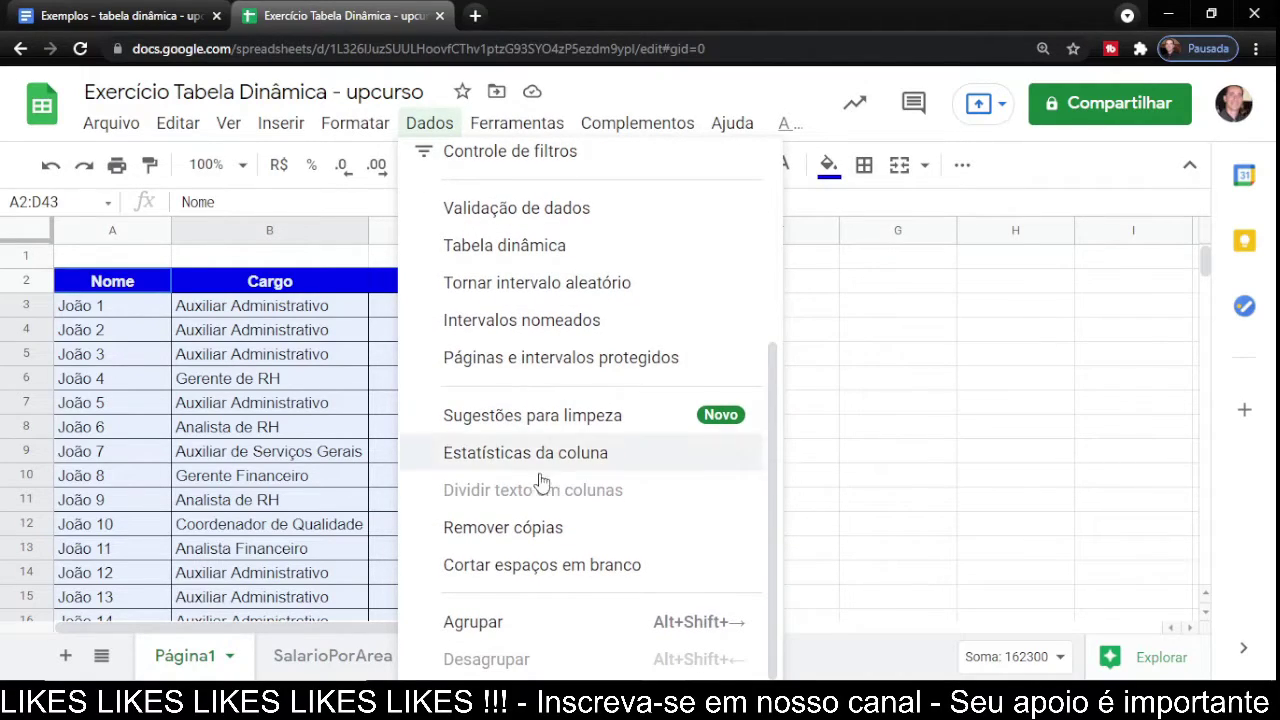
left_click(538, 257)
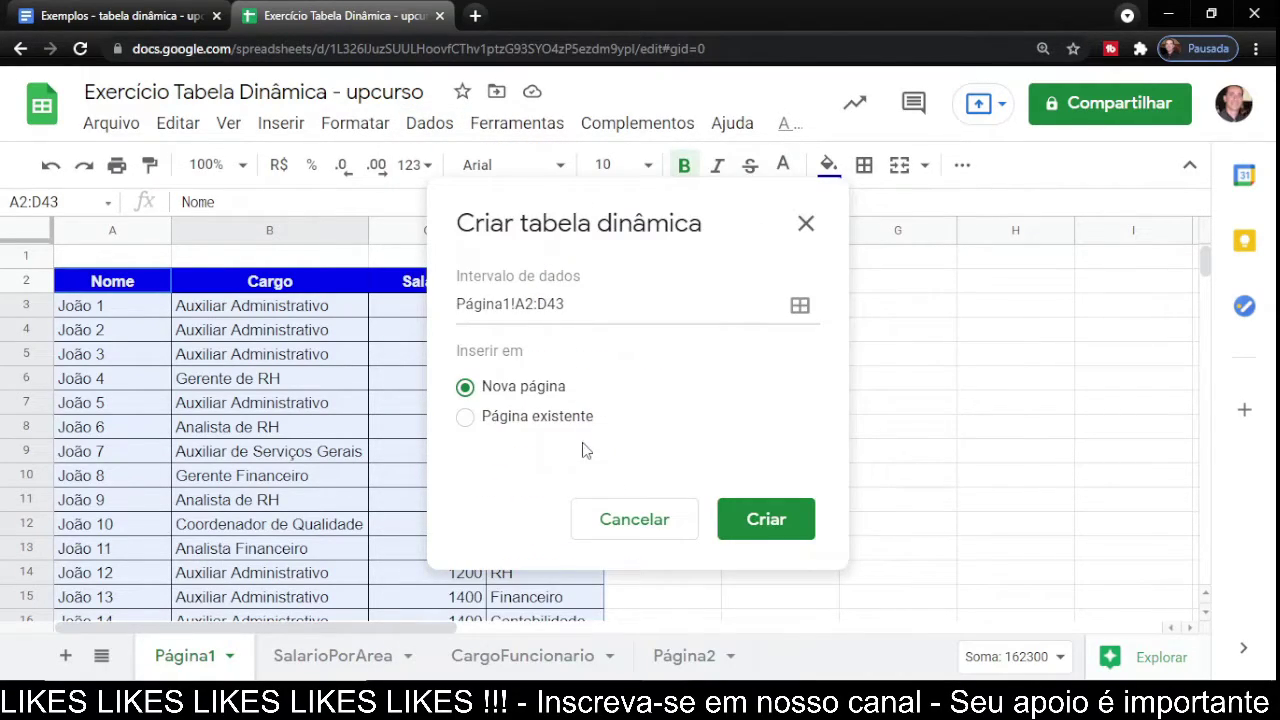
left_click(766, 519)
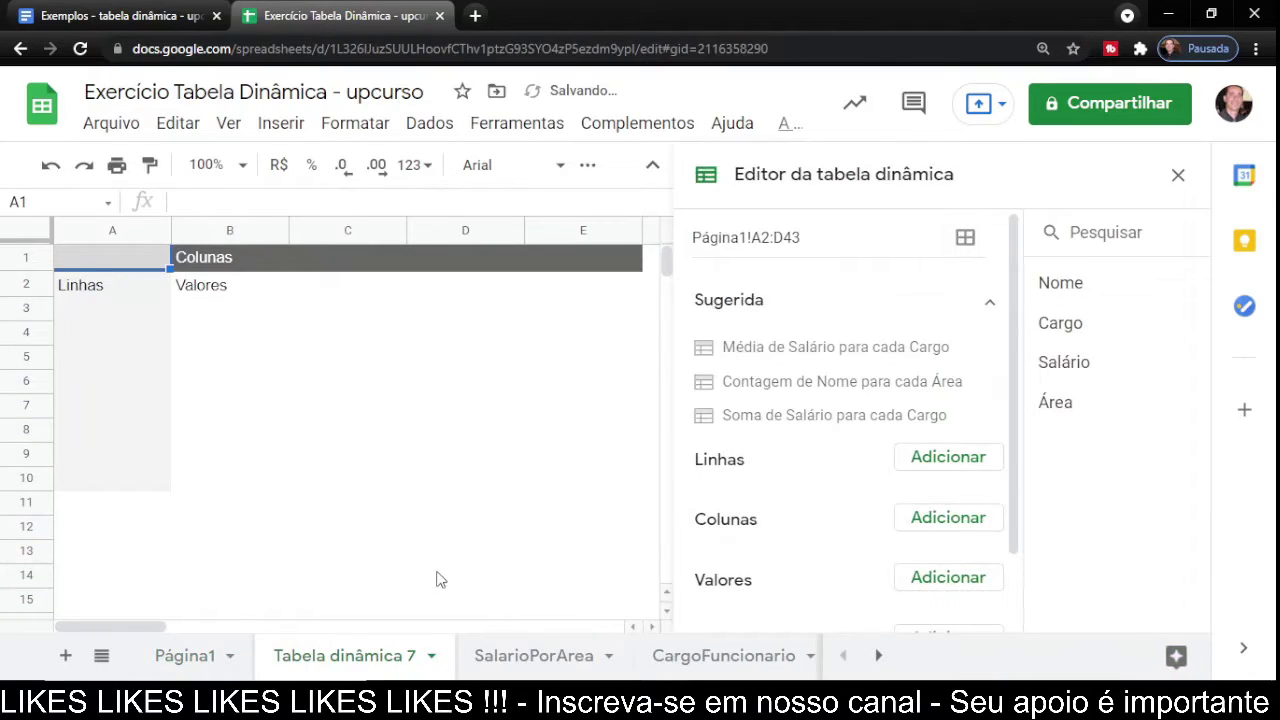
Rename the new pivot table sheet as AreaCargo.
double_click(362, 658)
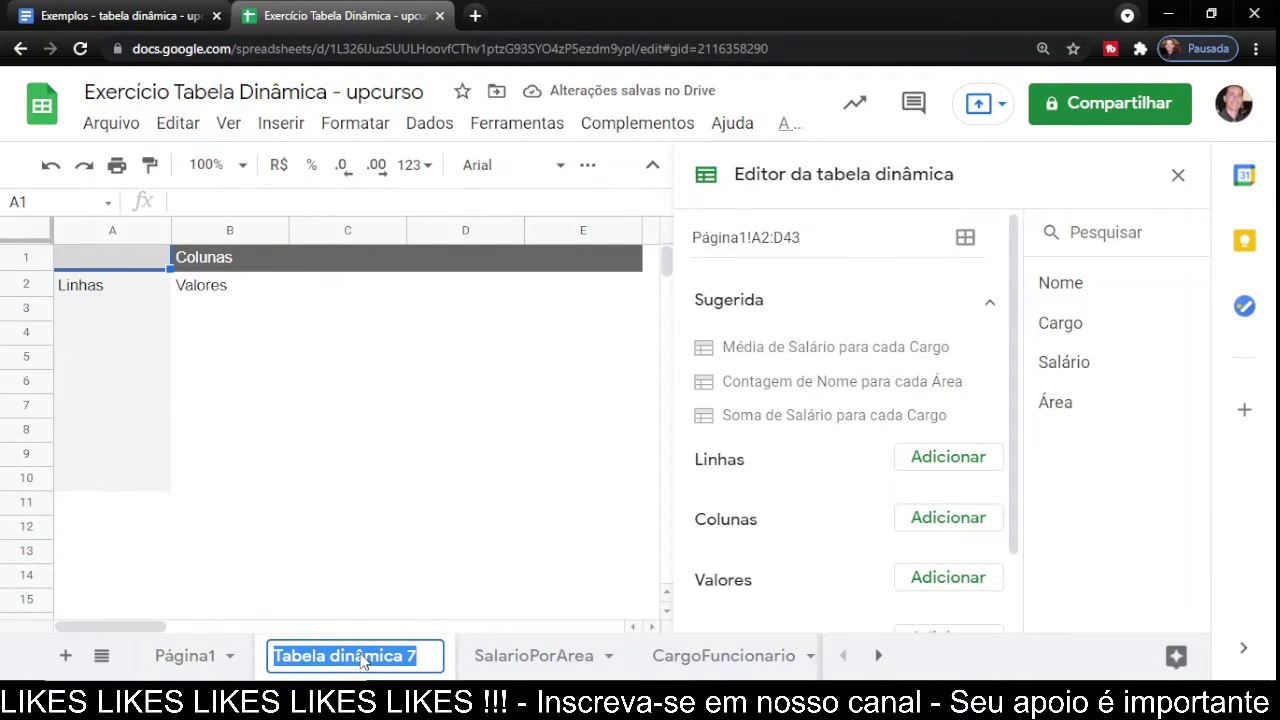
type("AreaCargo")
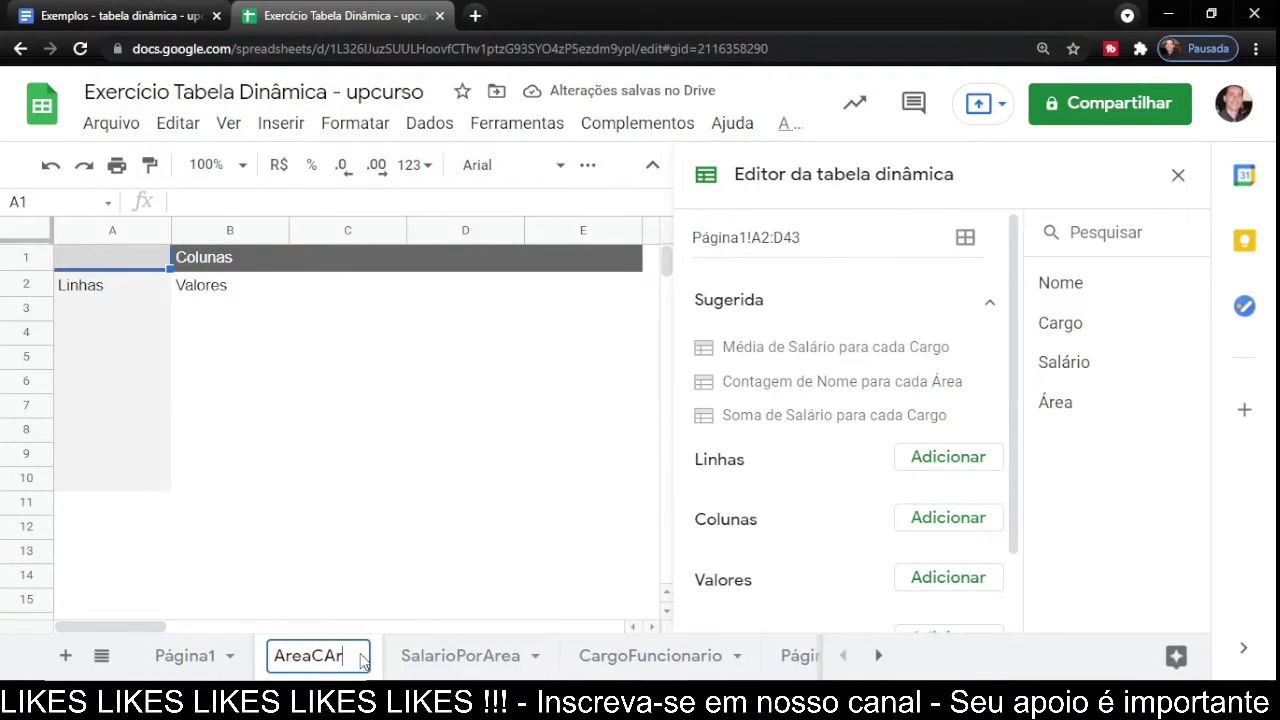
key("Return")
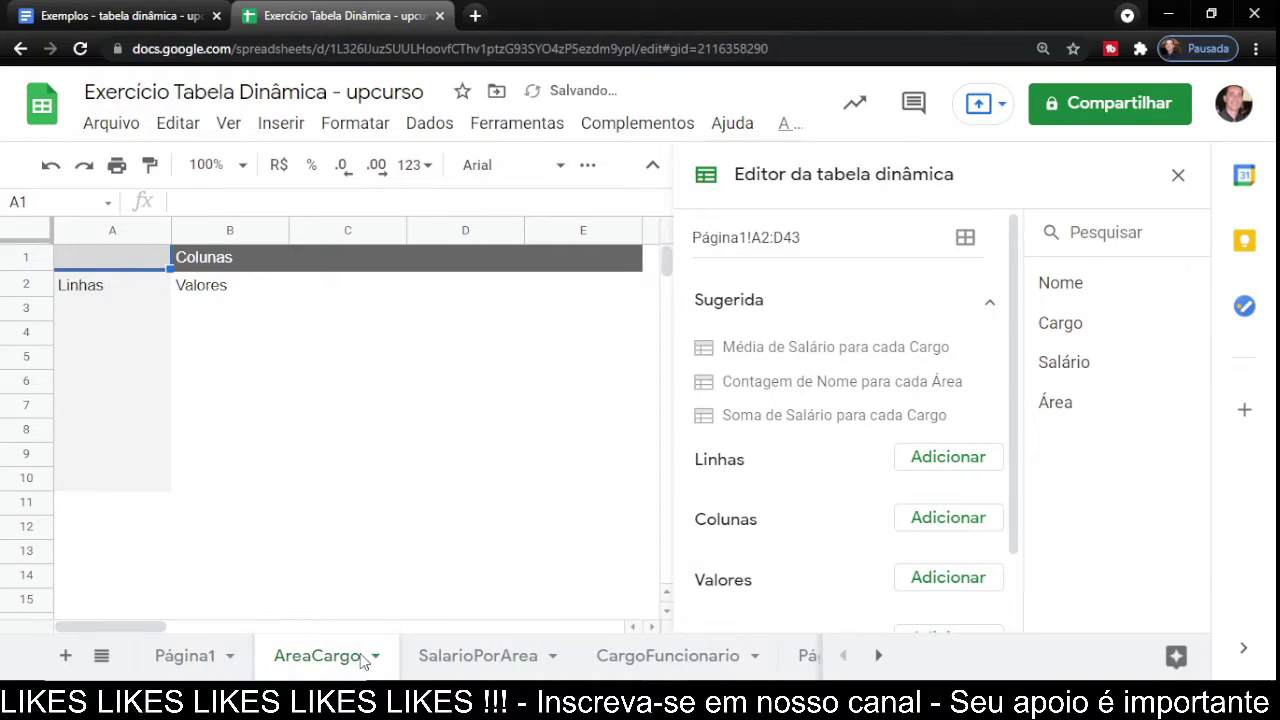
Add Cargo and then Área as the pivot table's row fields, and fit column A's width to its contents.
left_click(960, 464)
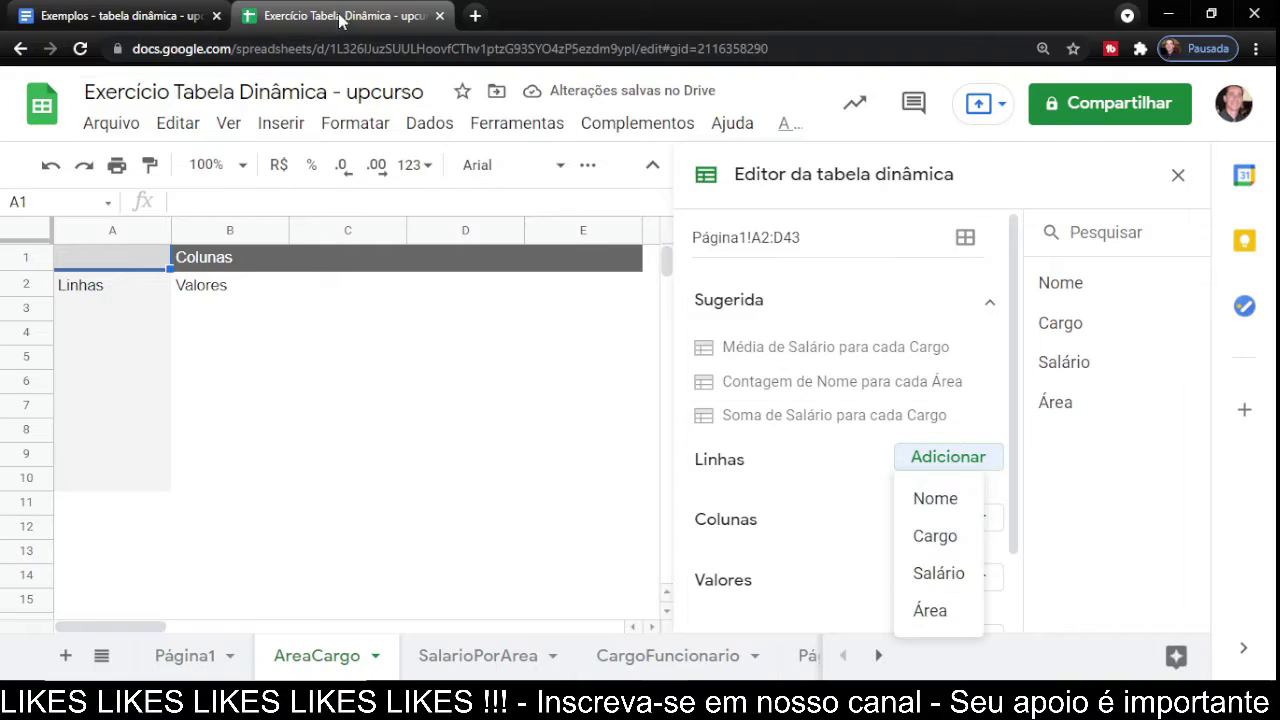
left_click(166, 24)
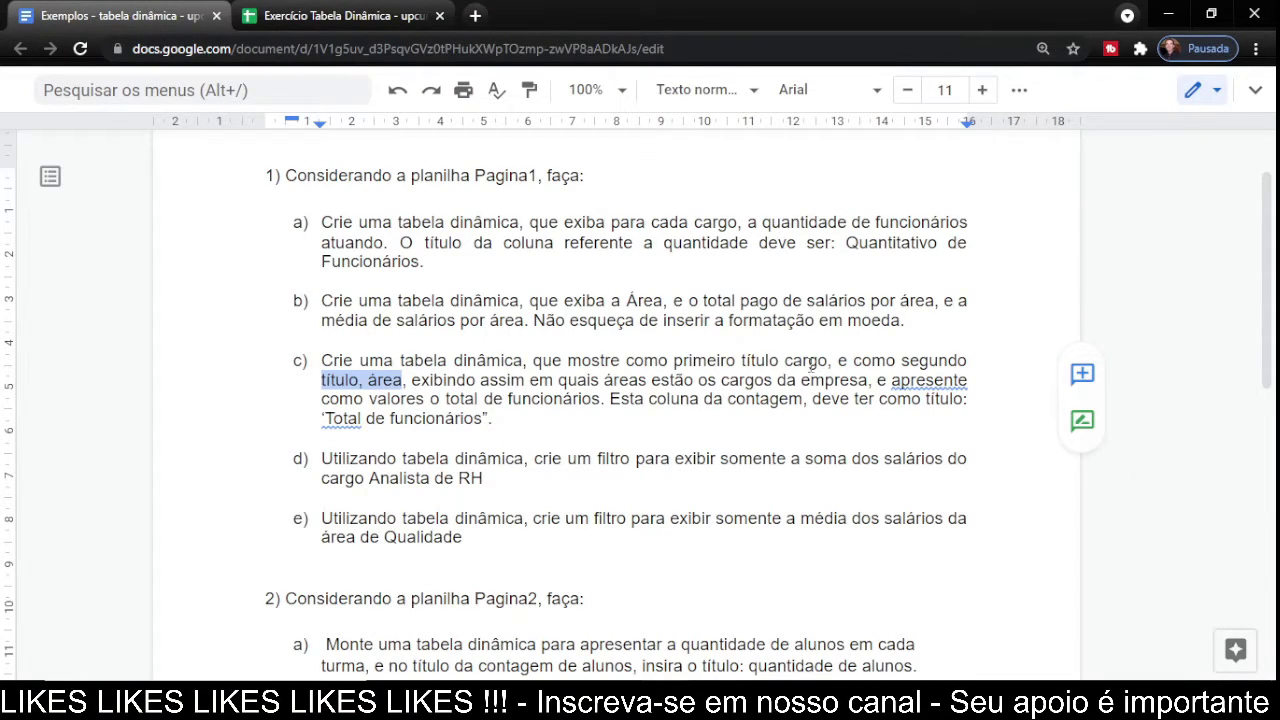
left_click(930, 361)
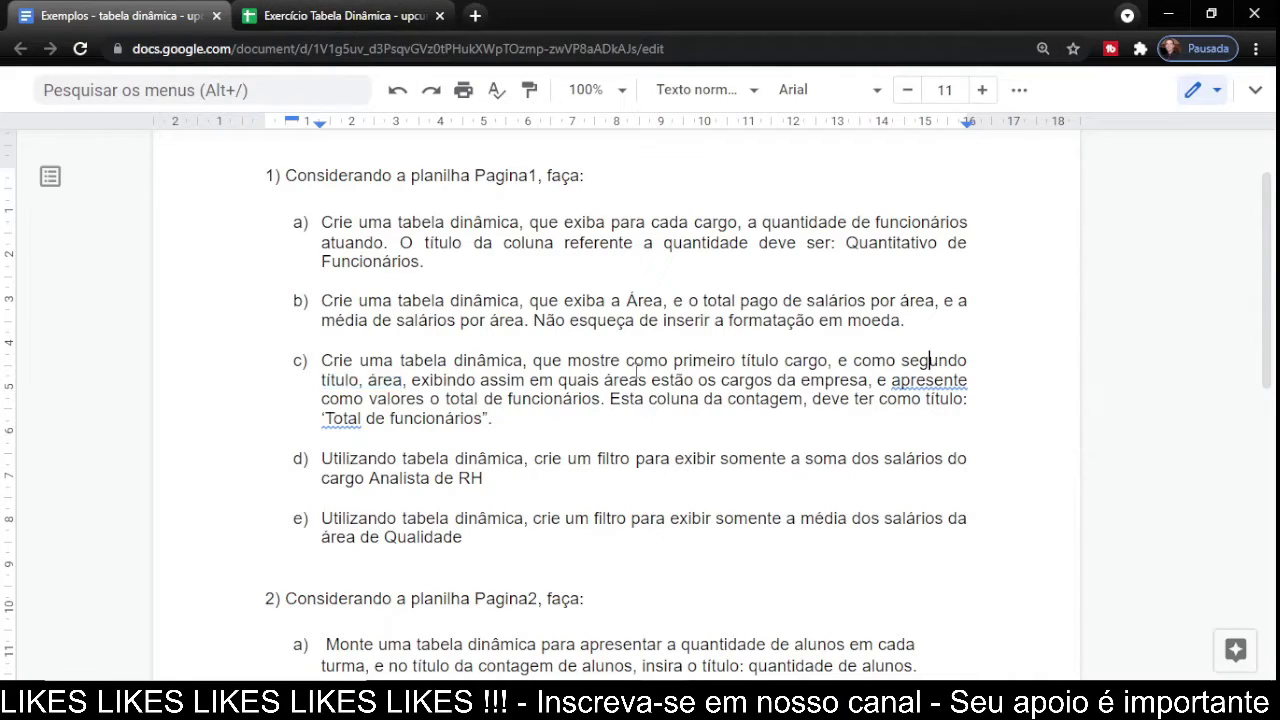
left_click(337, 16)
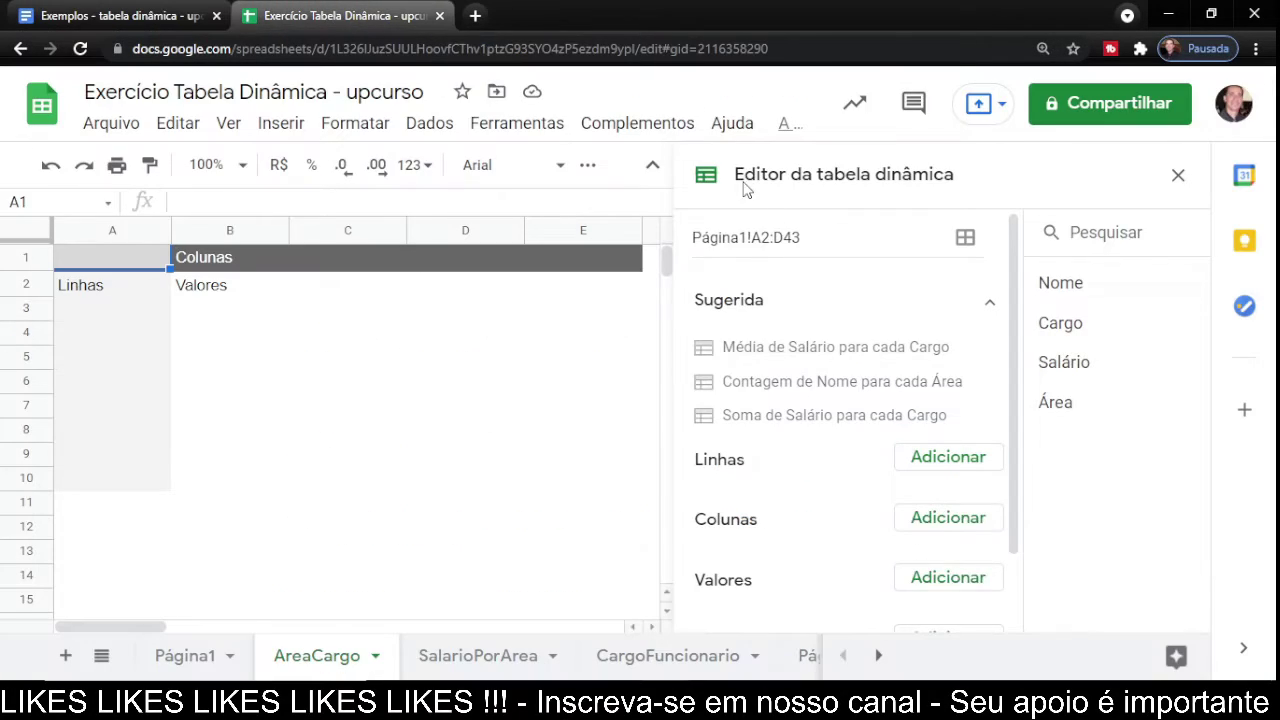
left_click(938, 465)
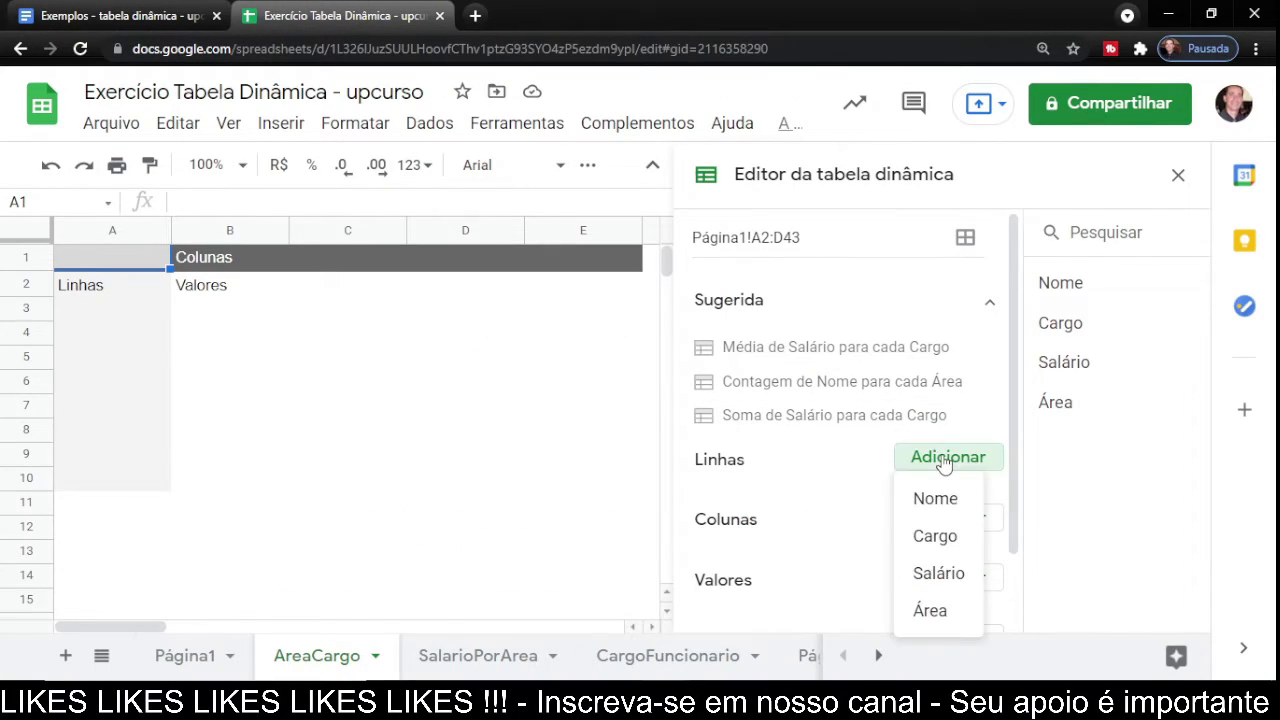
left_click(945, 536)
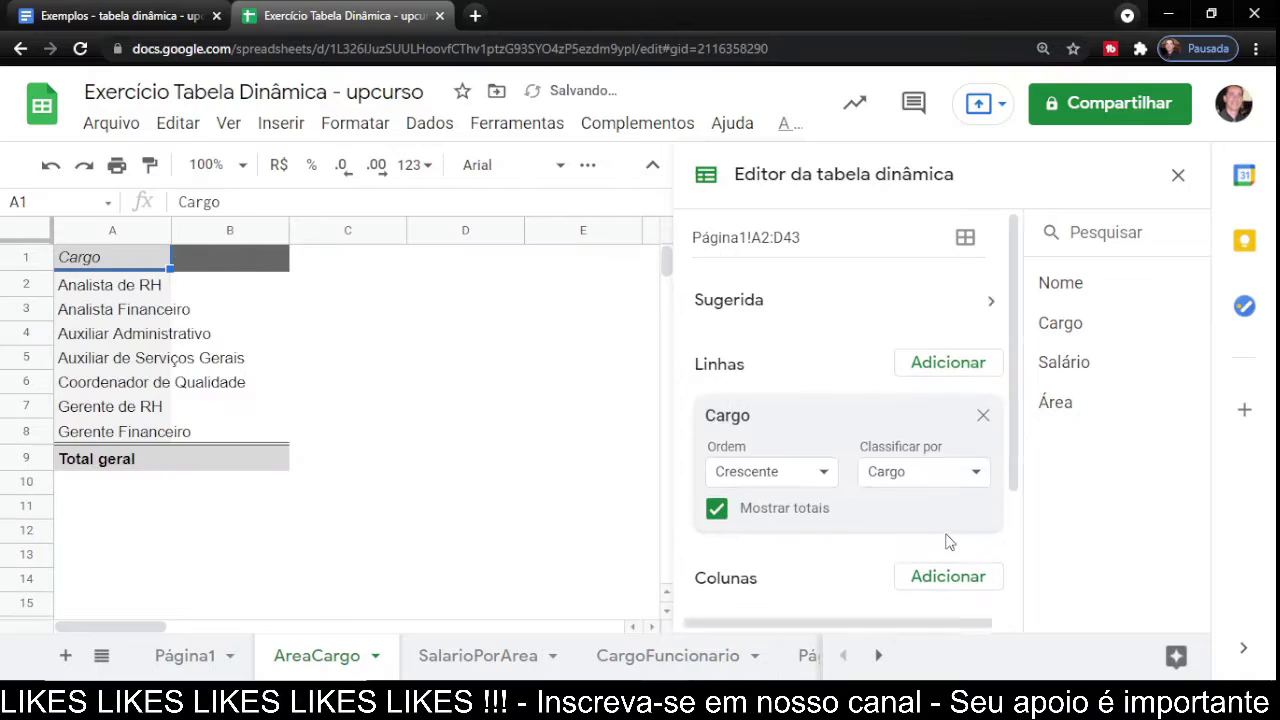
left_click(946, 360)
left_click(937, 482)
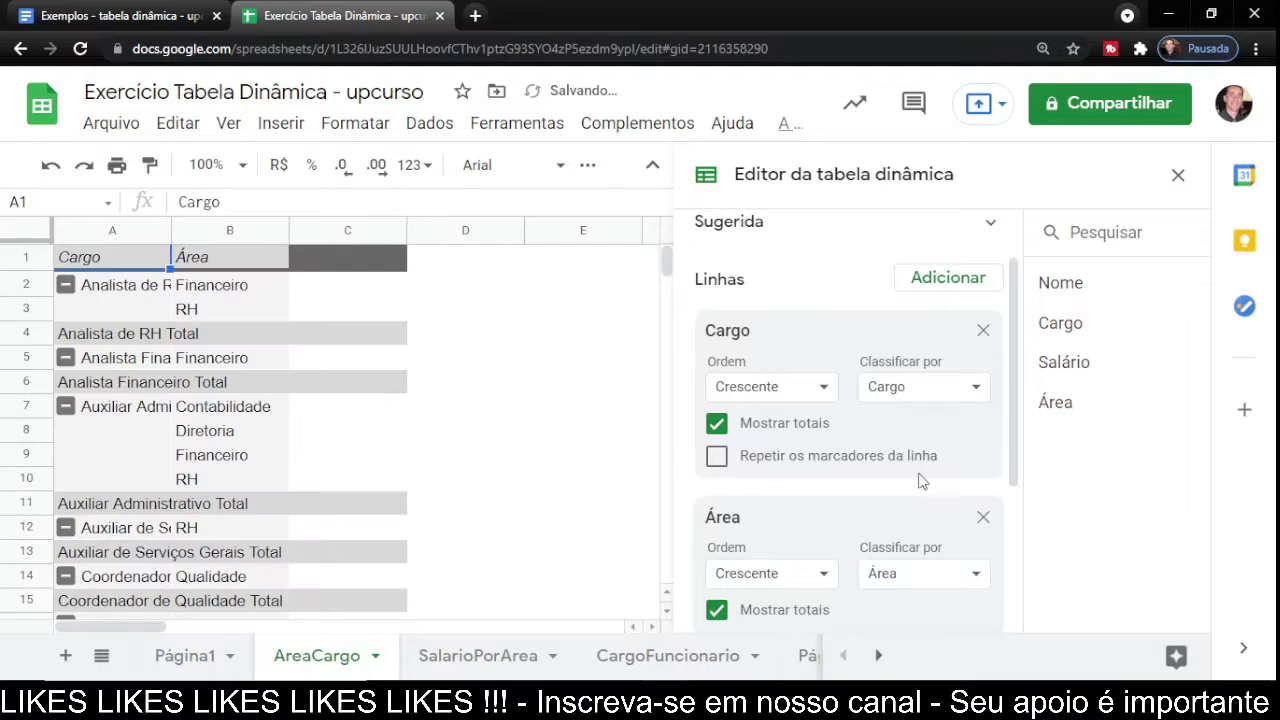
left_click_drag(170, 222, 170, 222)
double_click(170, 222)
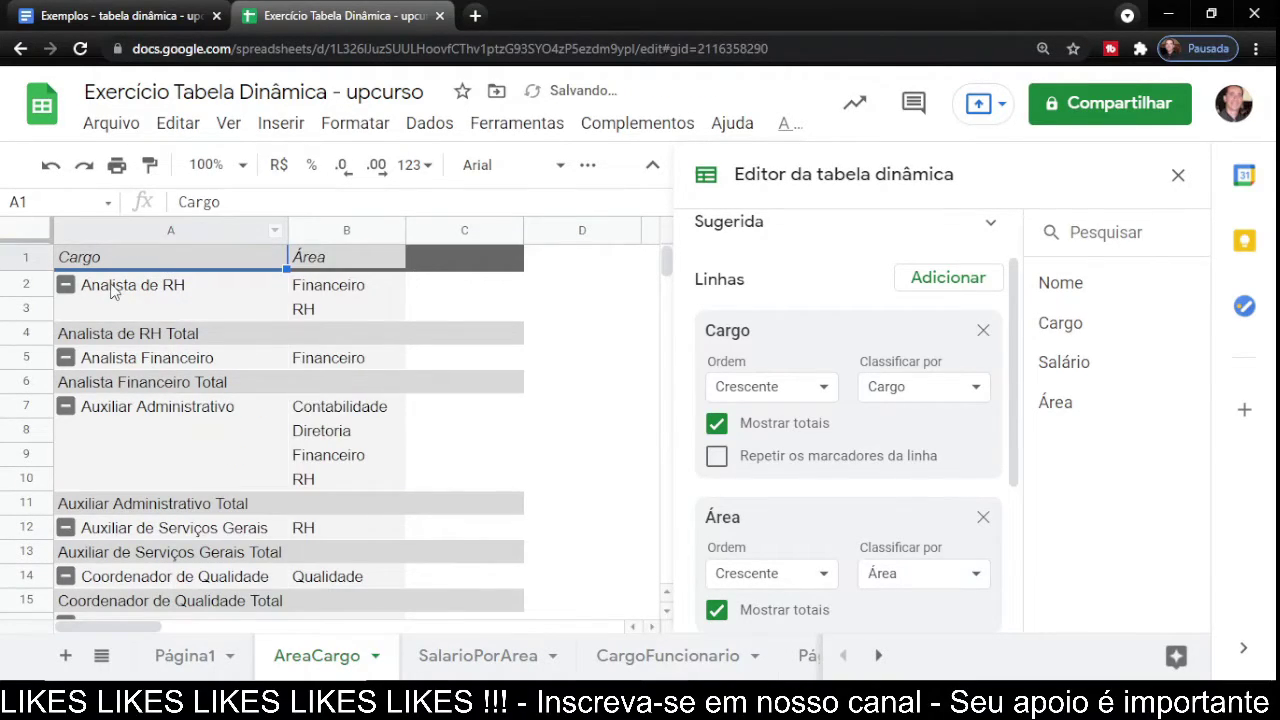
Examine which áreas are listed under each cargo in the pivot table, down to the grand total row.
left_click(157, 288)
left_click(164, 336)
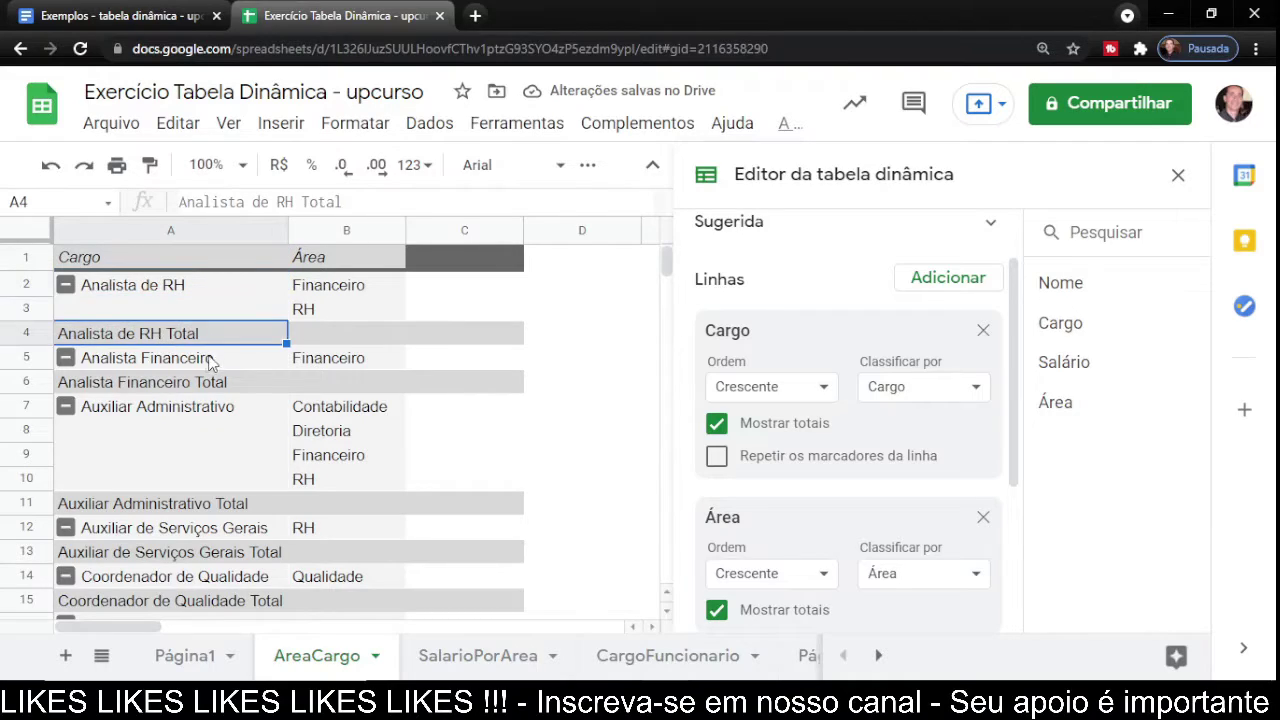
left_click(326, 312)
left_click(238, 359)
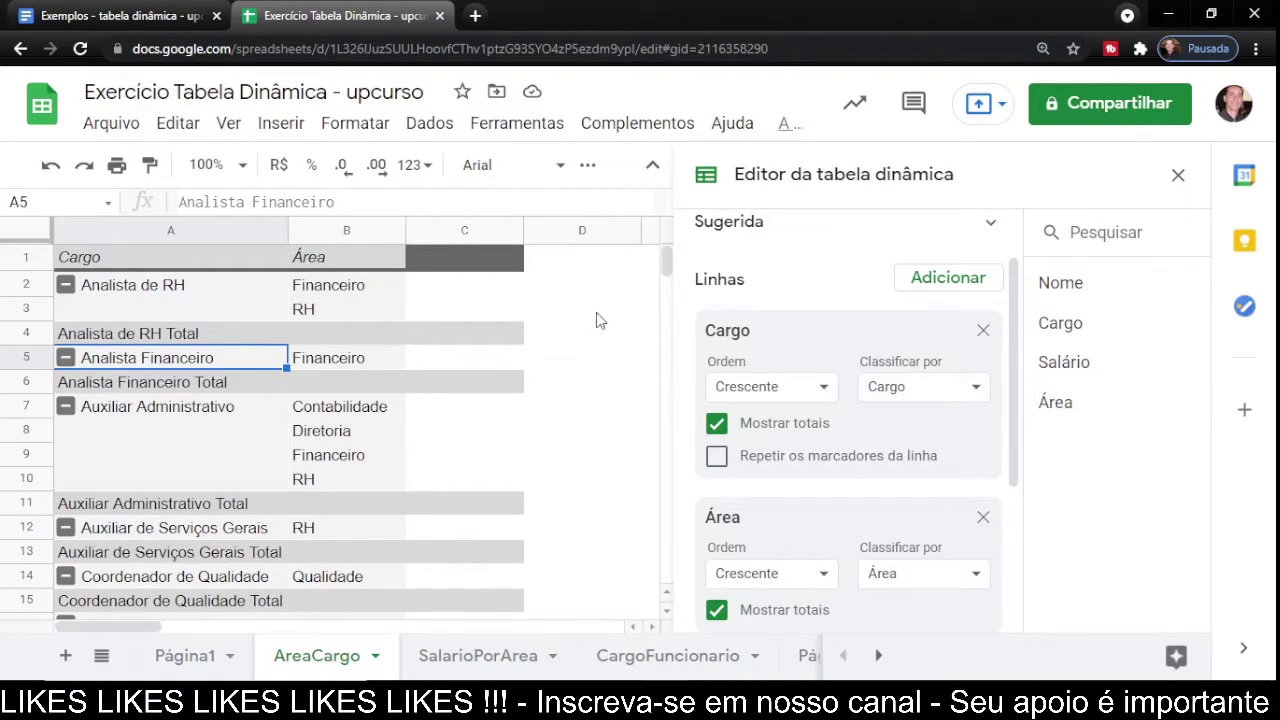
mouse_move(669, 257)
left_mouse_down()
mouse_move(669, 275)
mouse_move(669, 258)
left_mouse_up()
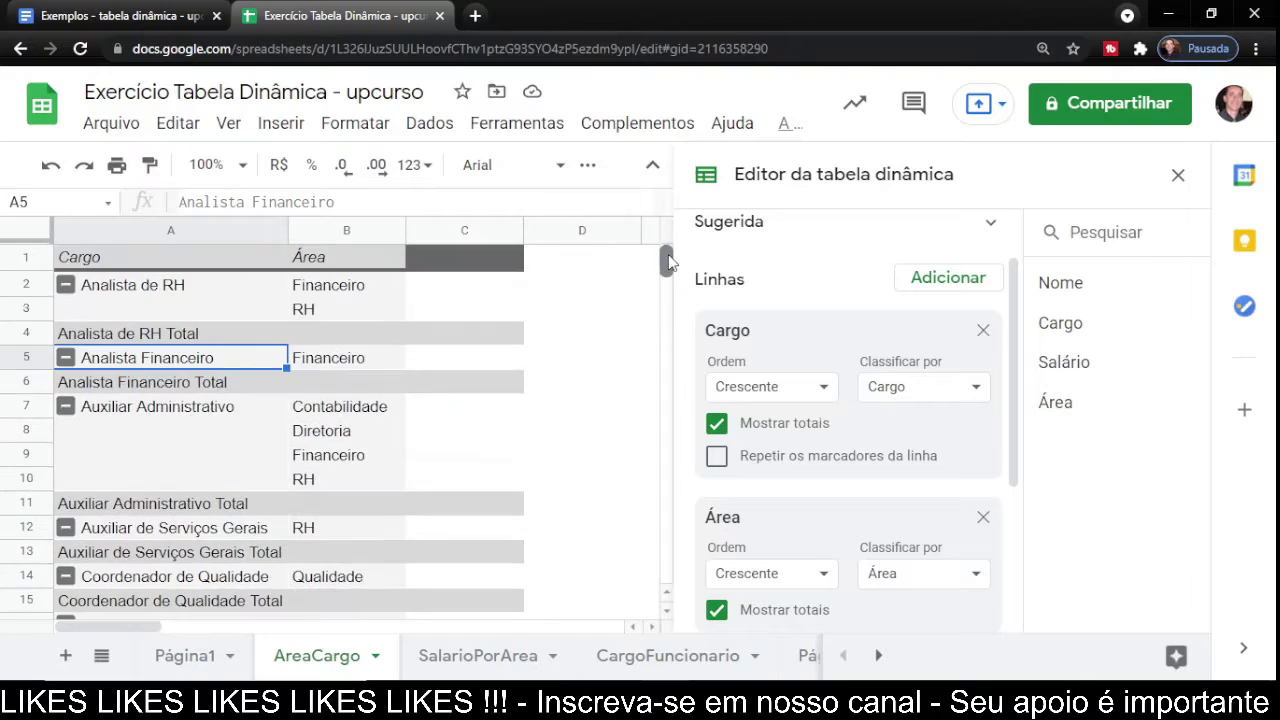
left_click(338, 286)
left_click(338, 309)
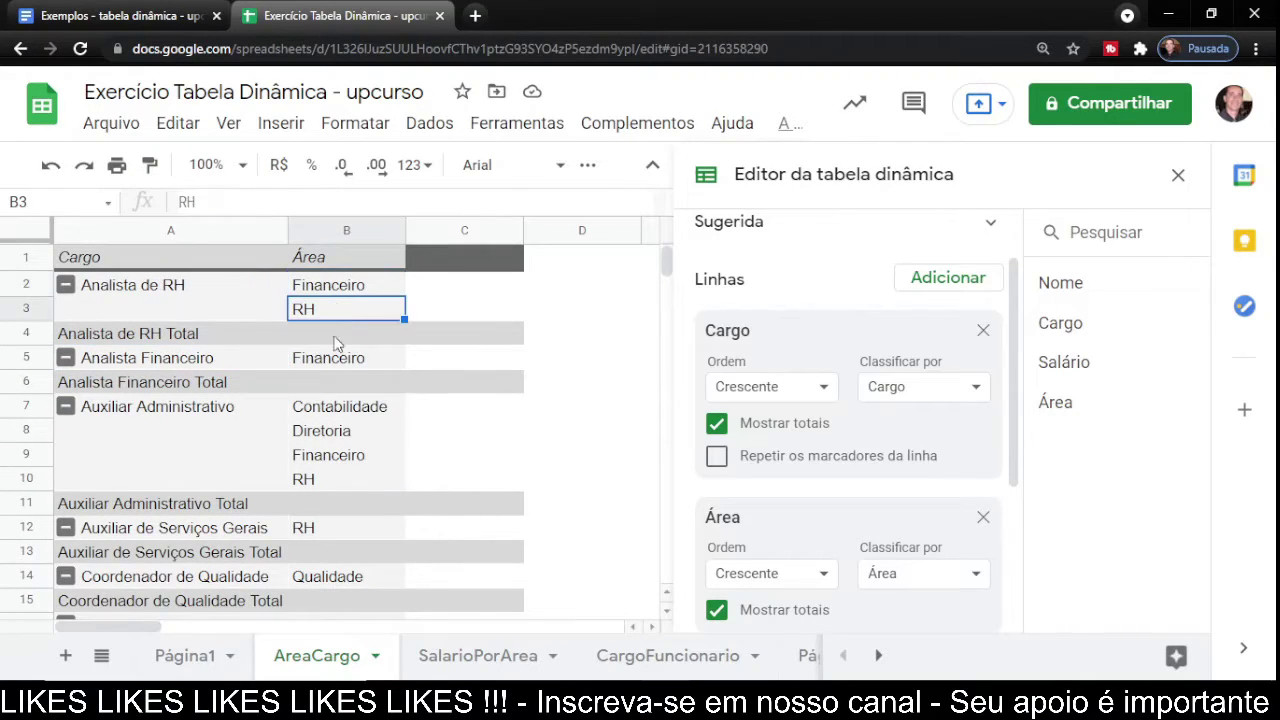
left_click(352, 362)
left_click(354, 410)
left_click(342, 436)
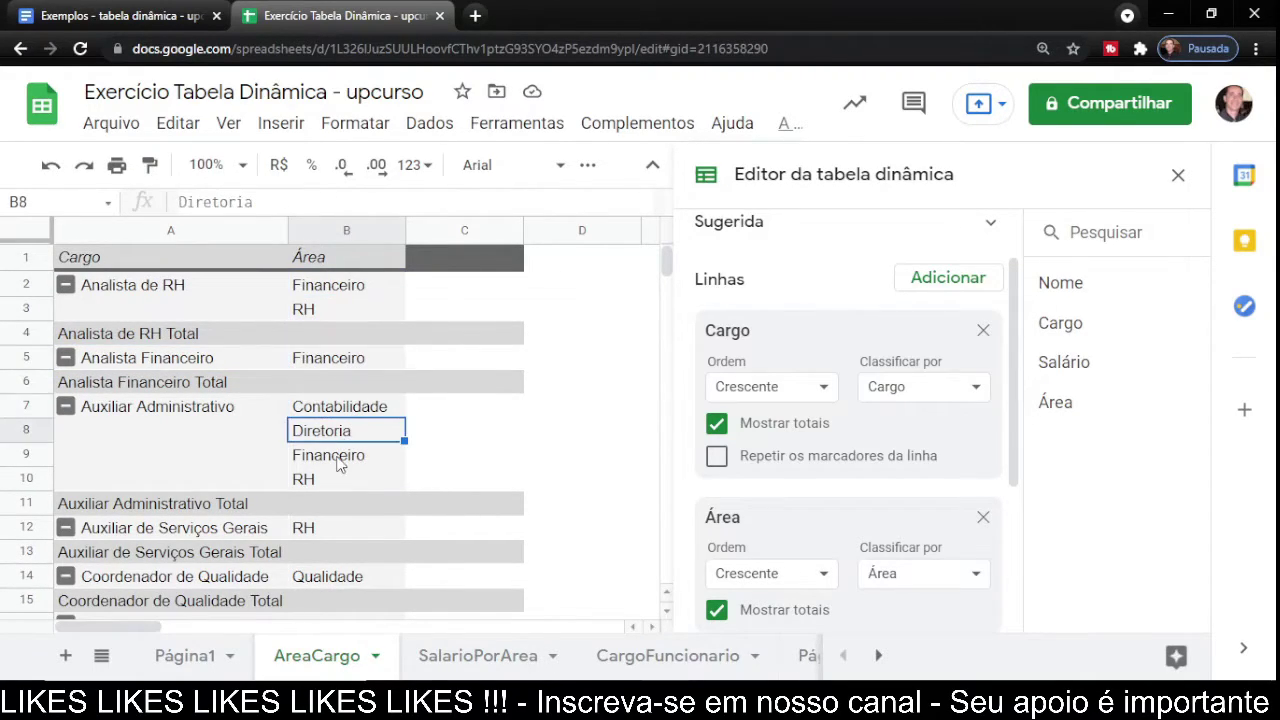
left_click(334, 460)
left_click(324, 482)
left_click(171, 431)
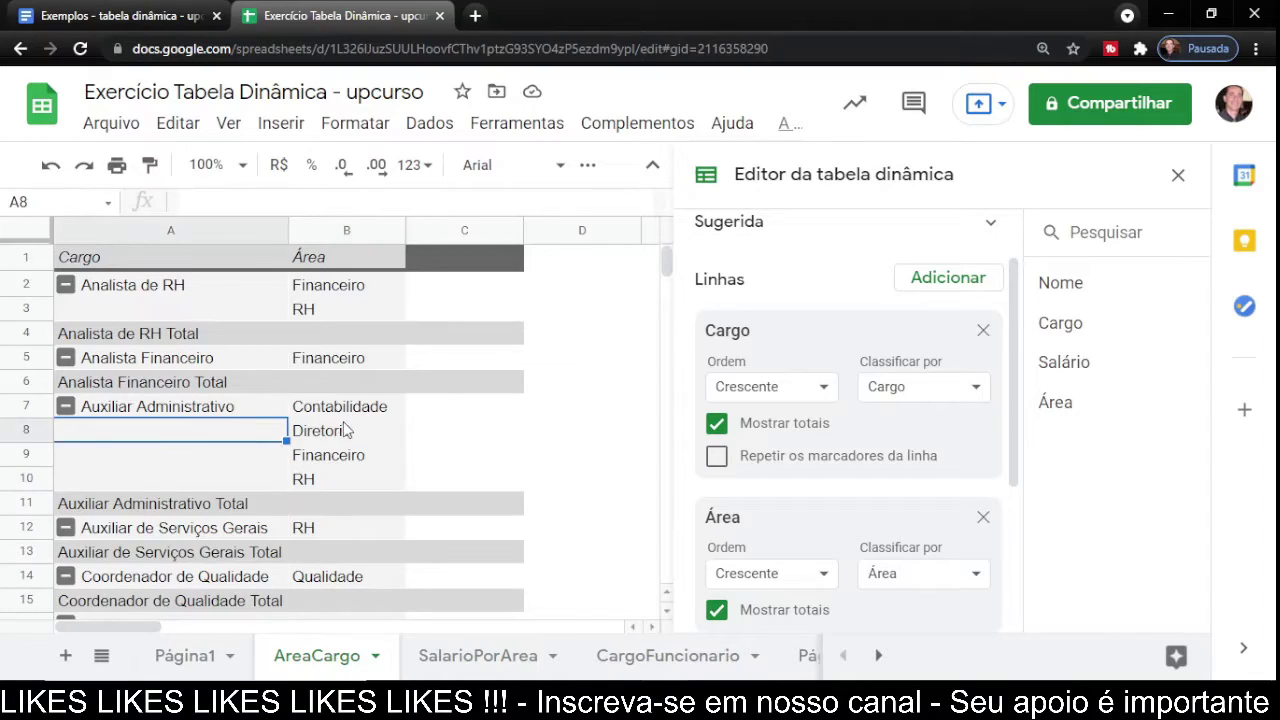
left_click(336, 408)
left_click(325, 431)
left_click(320, 482)
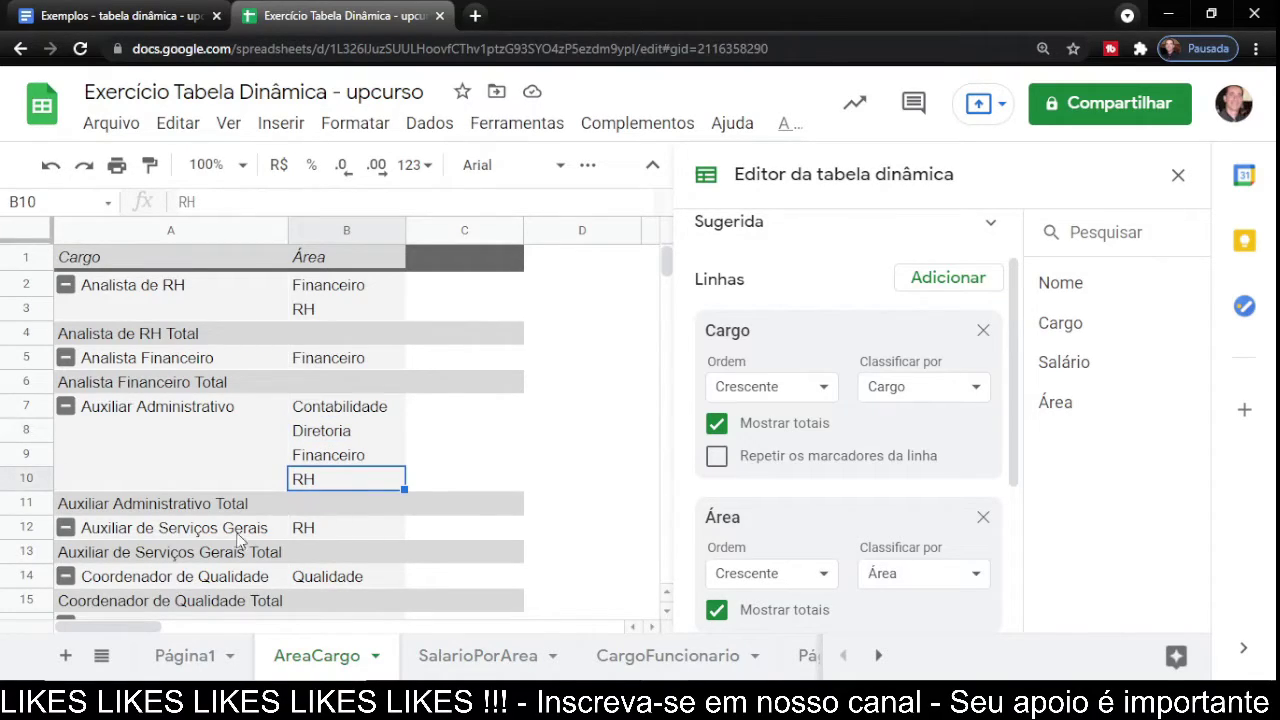
left_click(239, 532)
left_click(317, 532)
left_click(245, 581)
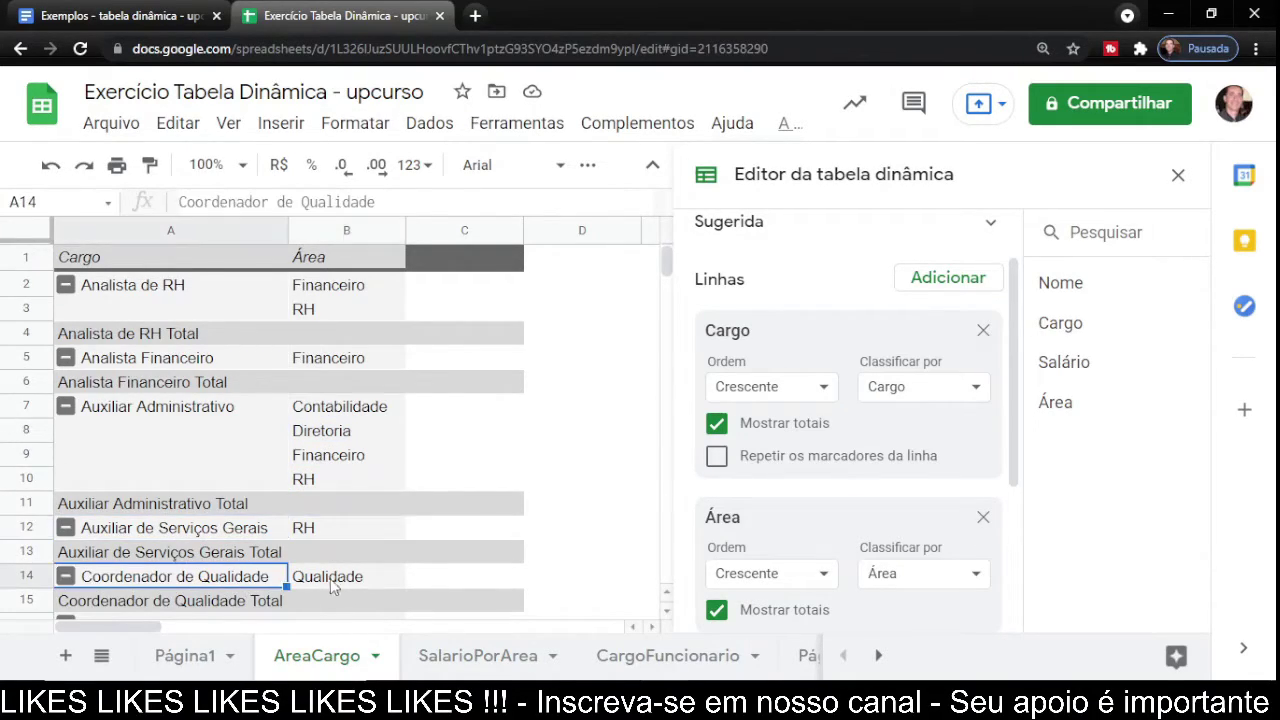
left_click(350, 578)
scroll(462, 432, "down", 2)
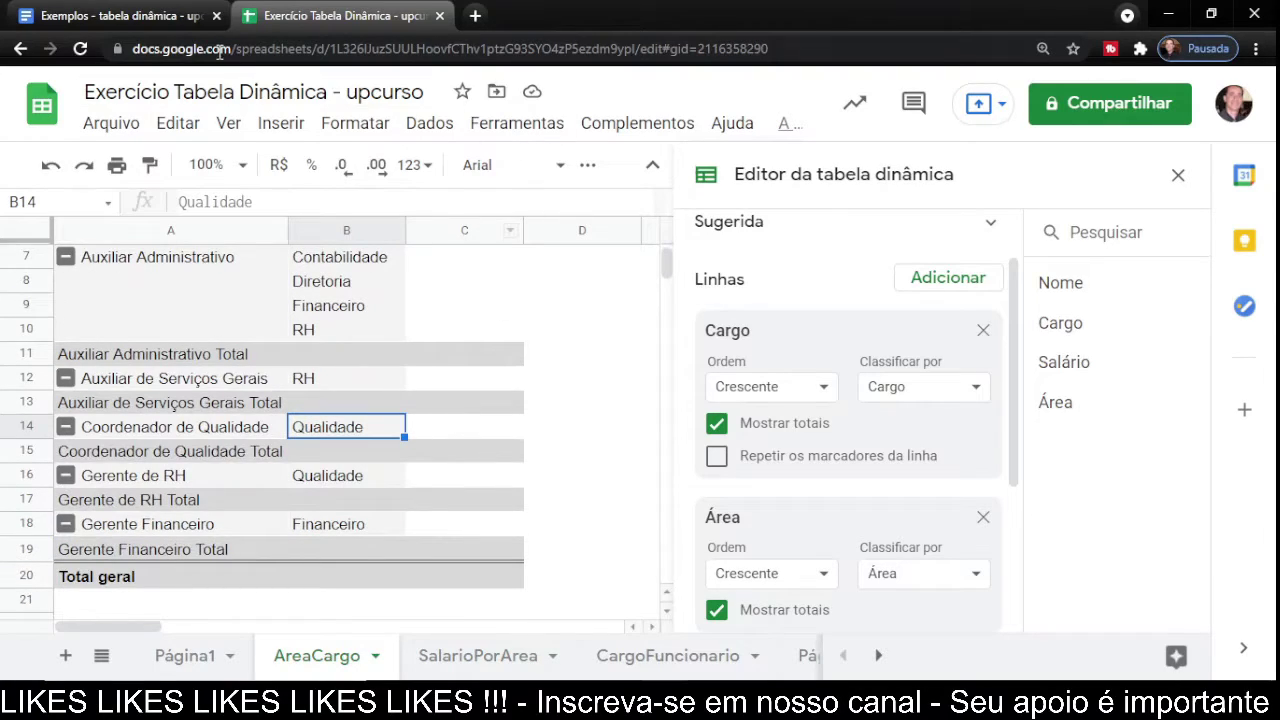
Check the value requirements of exercise 1c in Google Docs and add Nome to the Google Sheets pivot table's values, summarized by COUNTA.
left_click(190, 16)
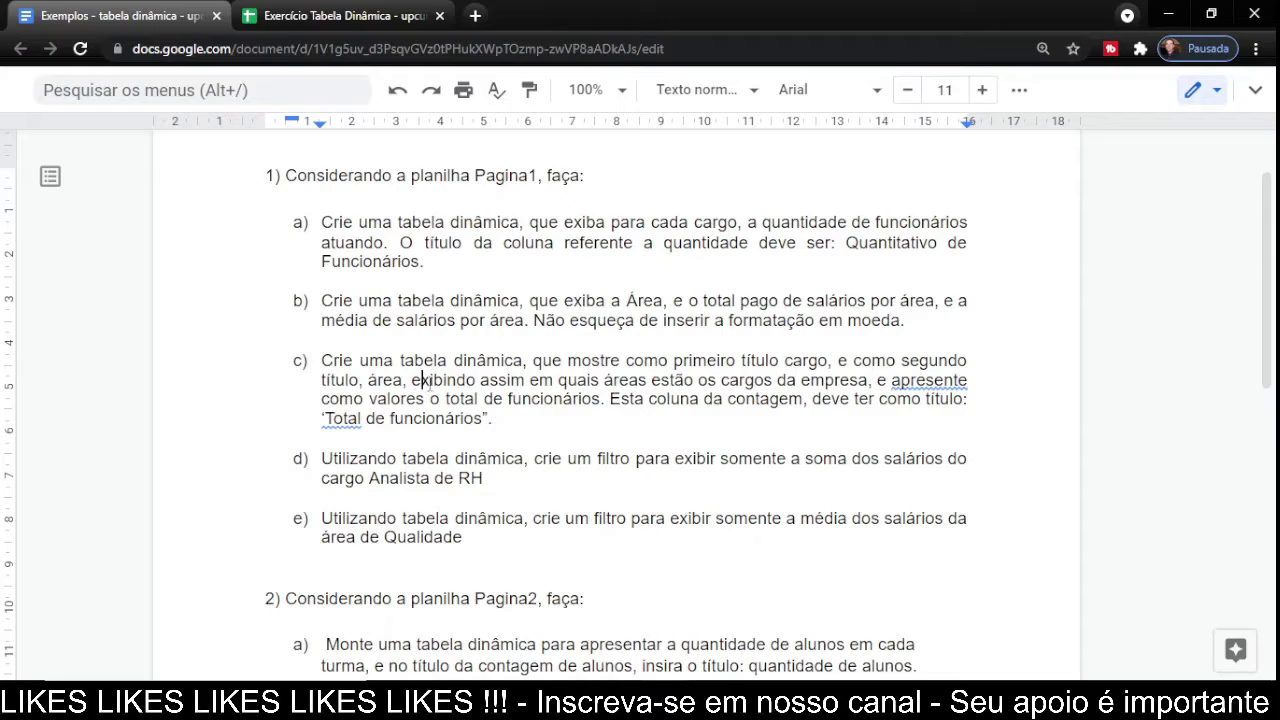
left_click_drag(422, 380, 870, 380)
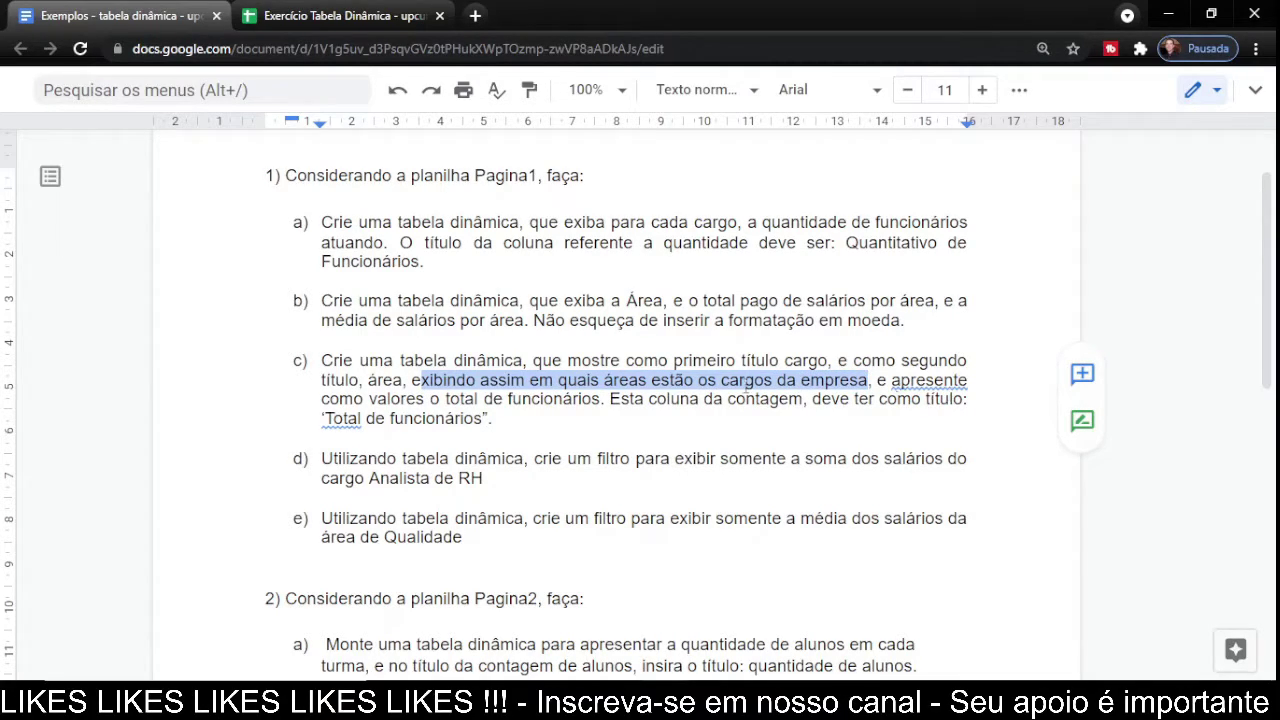
left_click_drag(340, 399, 610, 398)
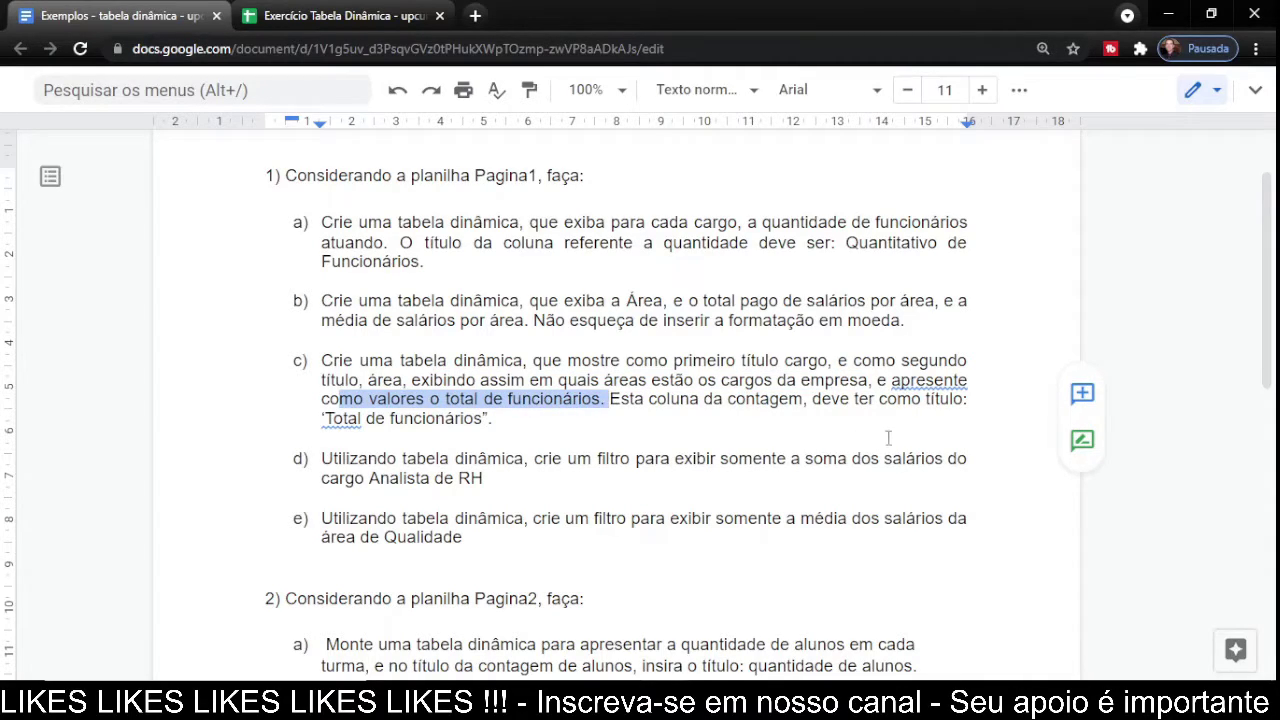
left_click_drag(647, 400, 960, 401)
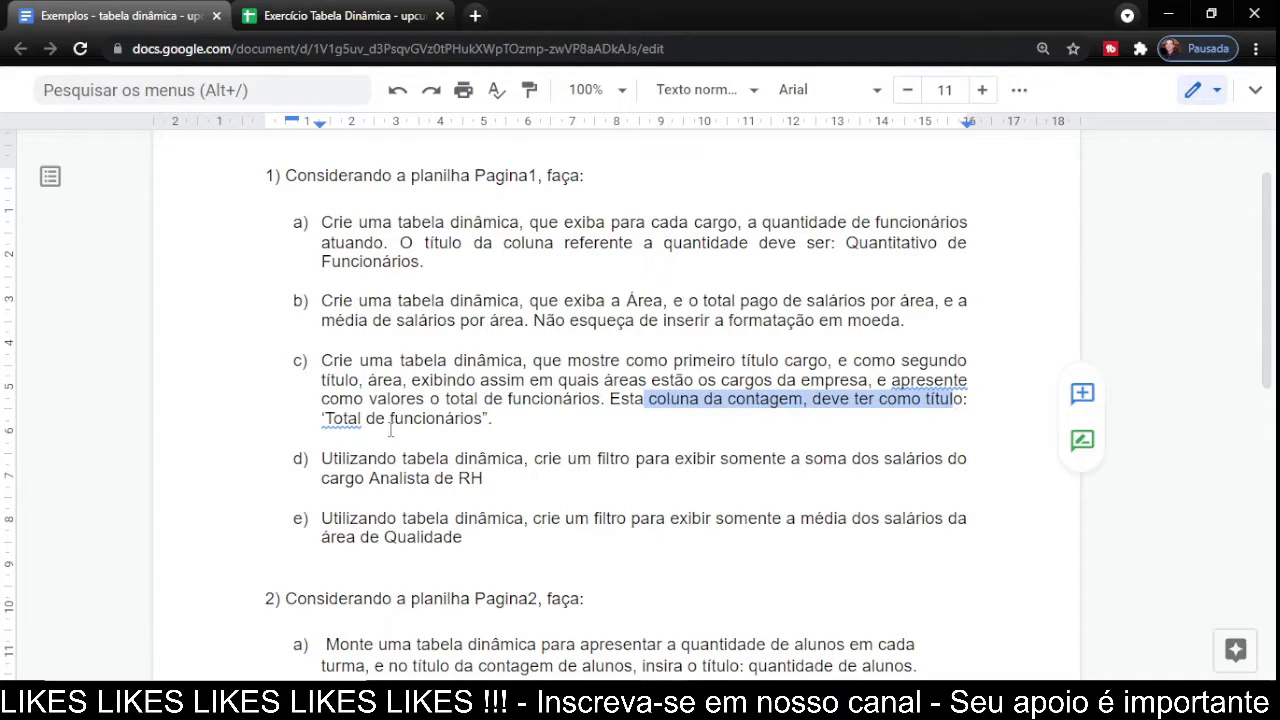
left_click(378, 20)
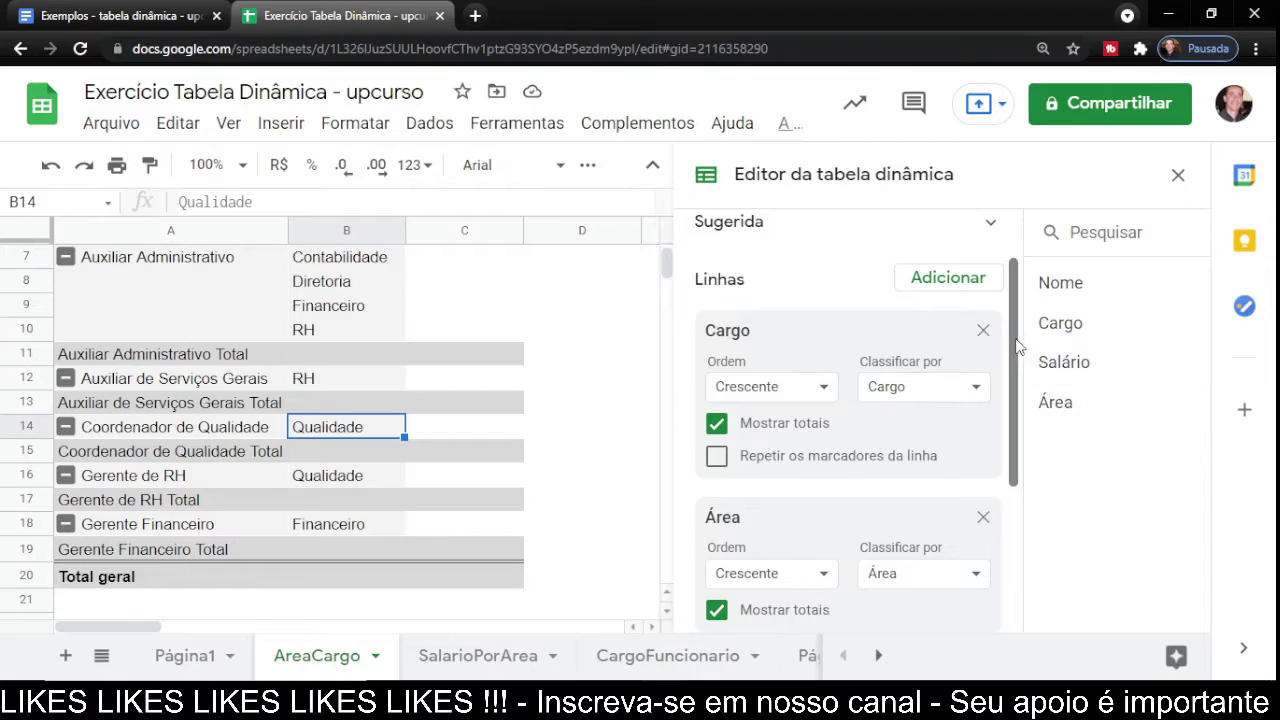
left_click_drag(1016, 346, 1040, 491)
left_click(930, 490)
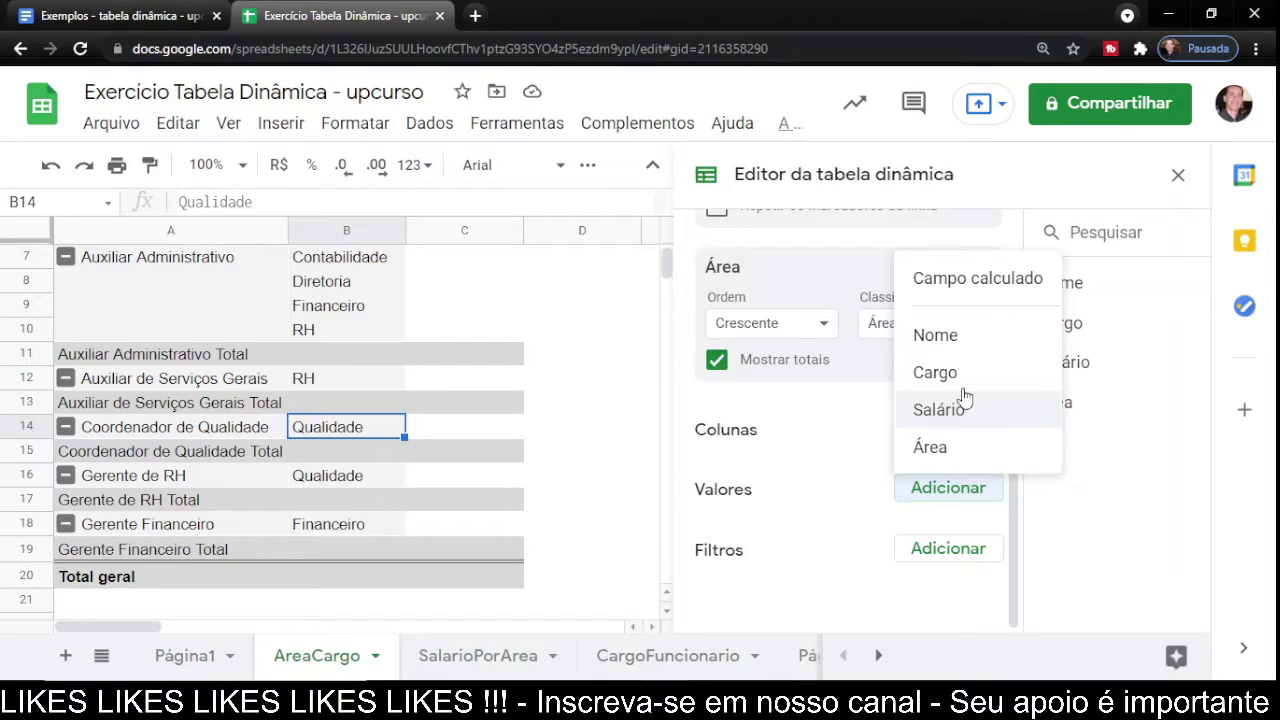
left_click(936, 336)
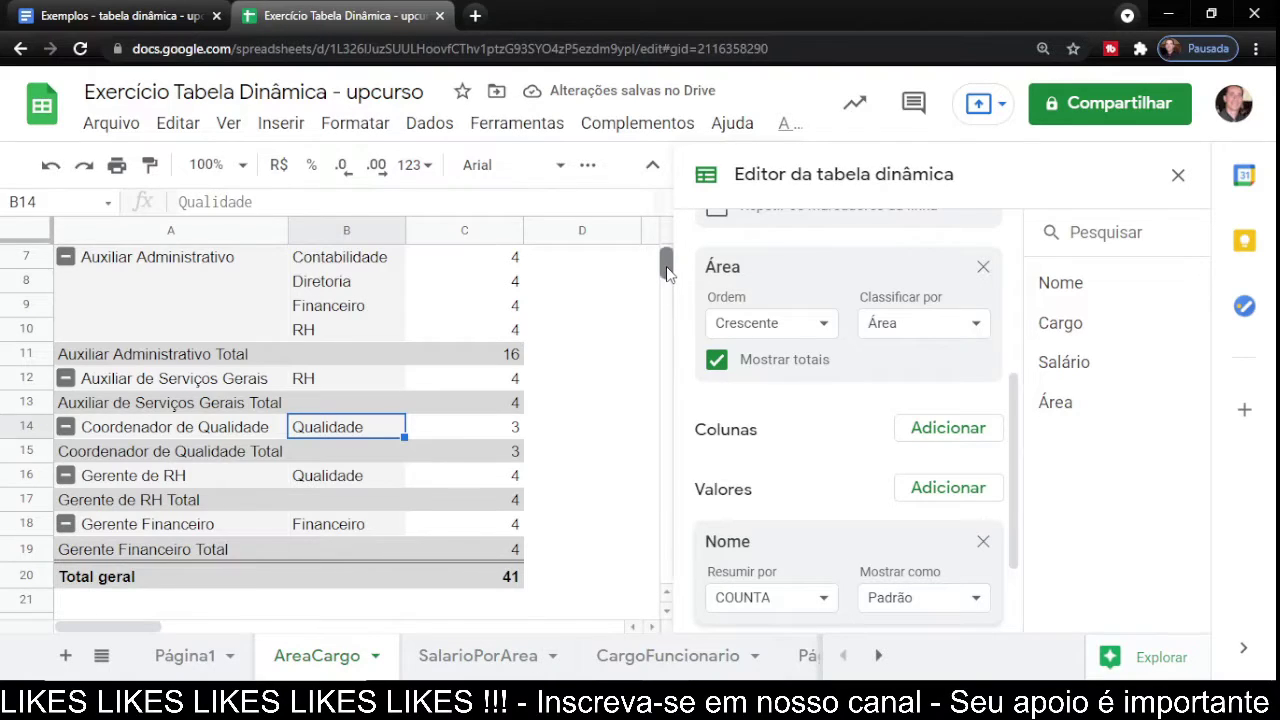
Examine the employee counts per área and the subtotals for Analista de RH and Analista Financeiro in the pivot table.
scroll(668, 272, "up", 3)
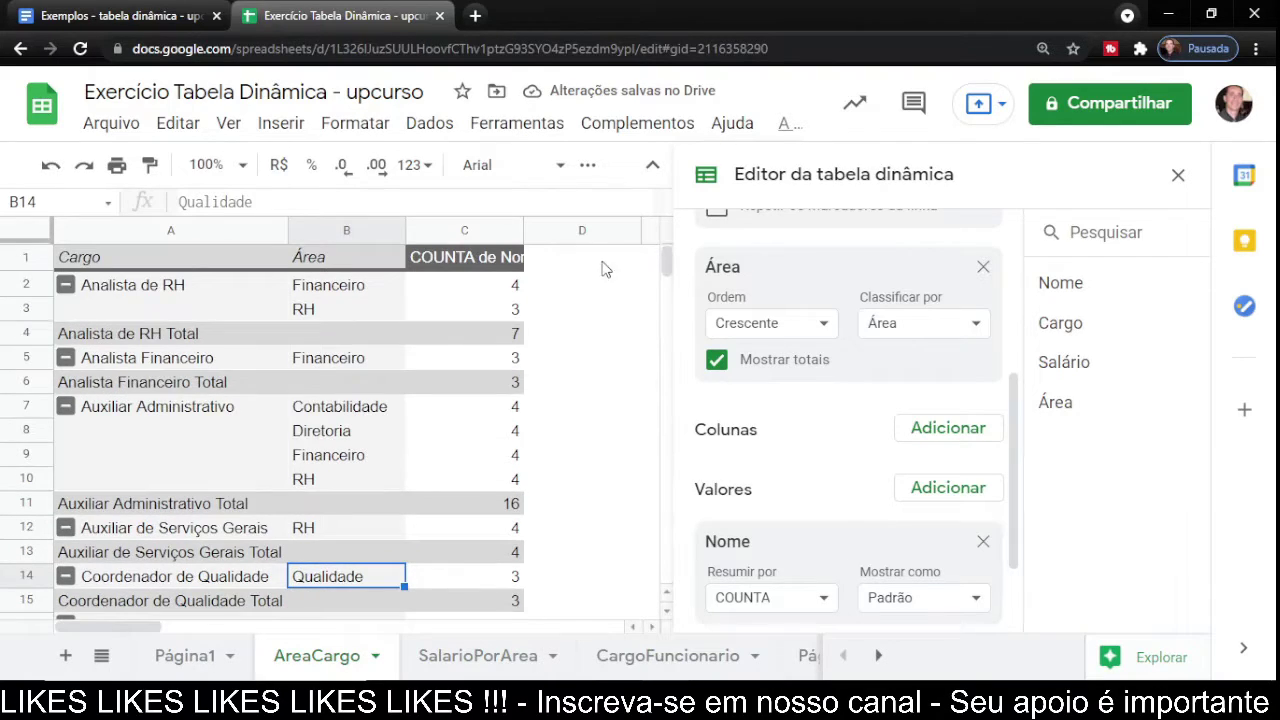
left_click(132, 290)
left_click(329, 293)
left_click(456, 296)
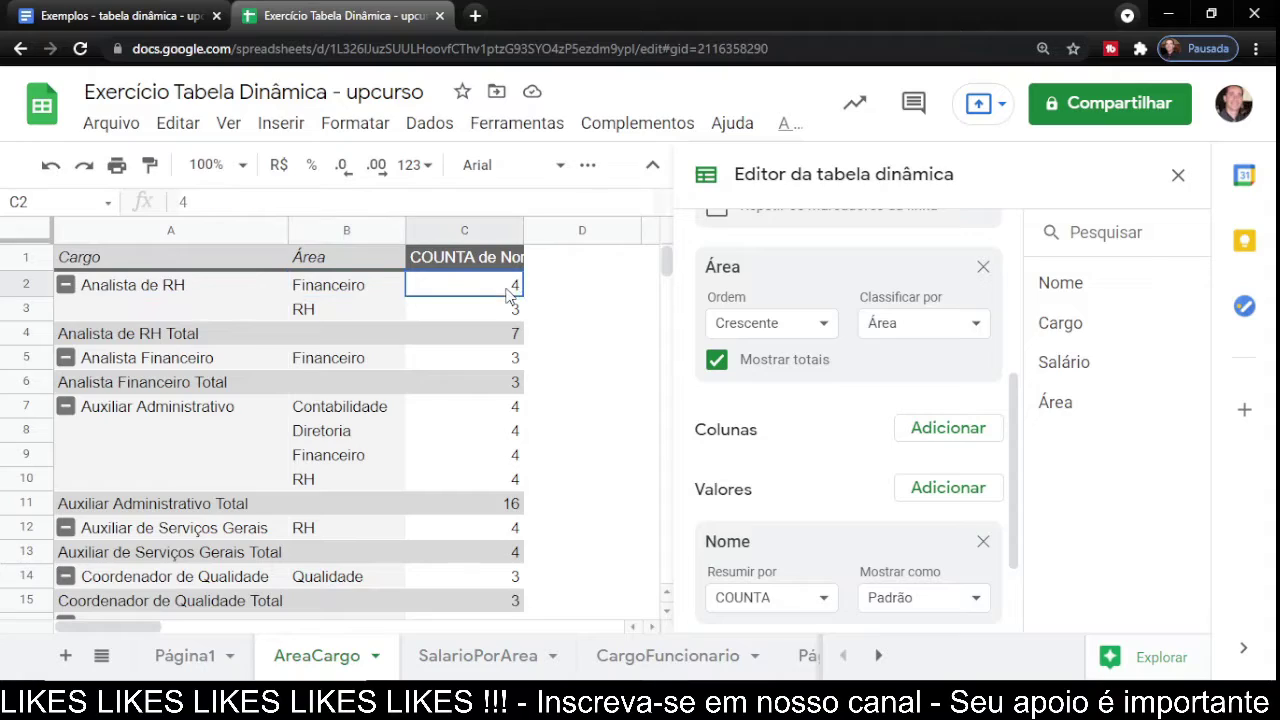
left_click(325, 318)
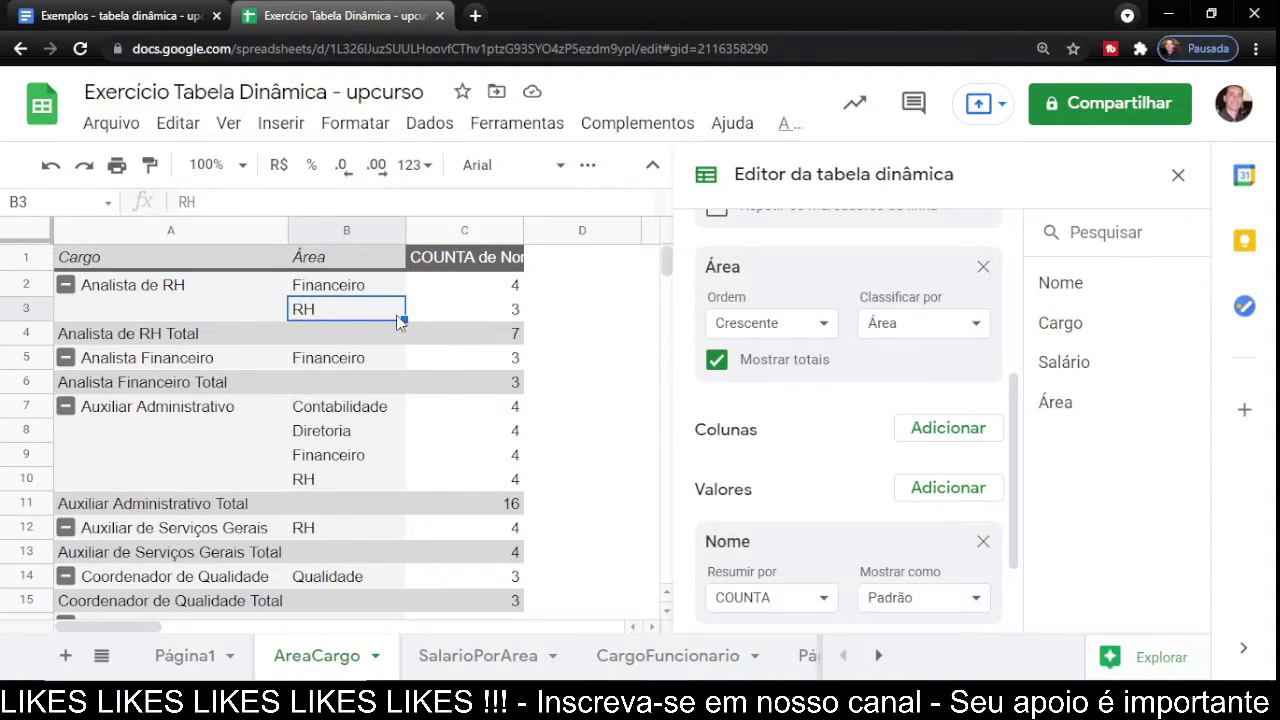
left_click(341, 291)
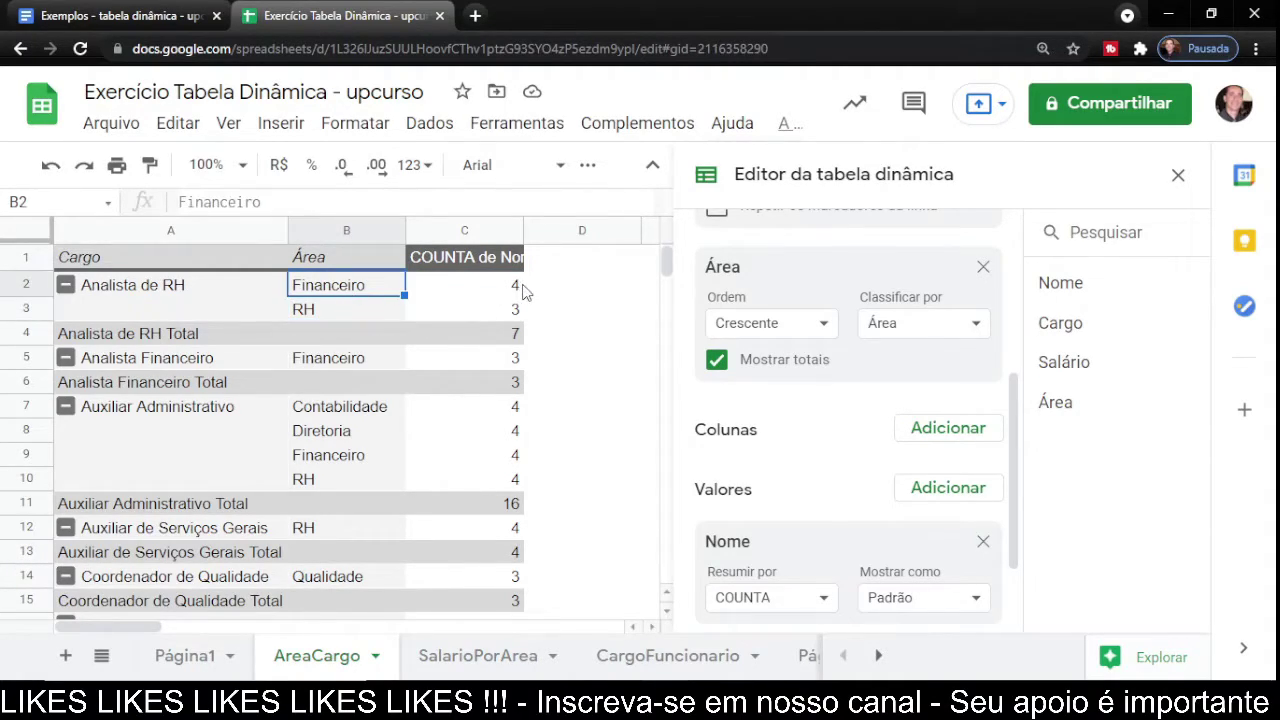
left_click(510, 292)
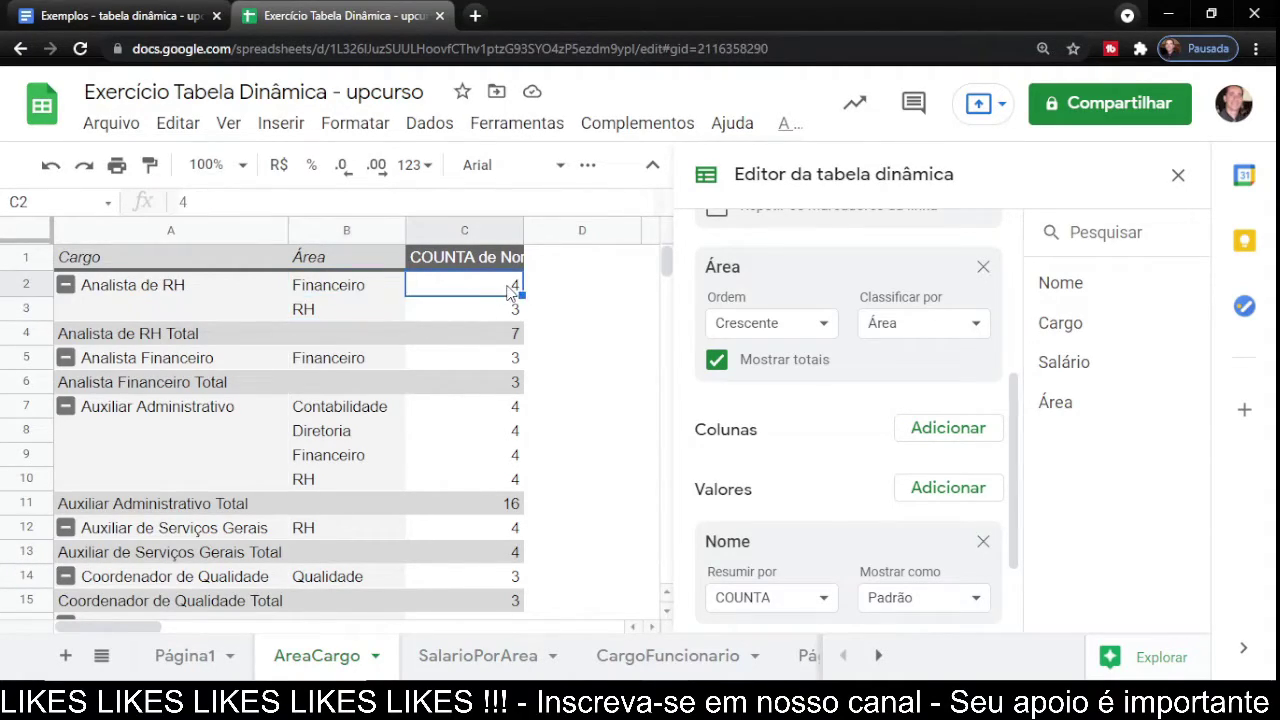
left_click(371, 313)
left_click(481, 320)
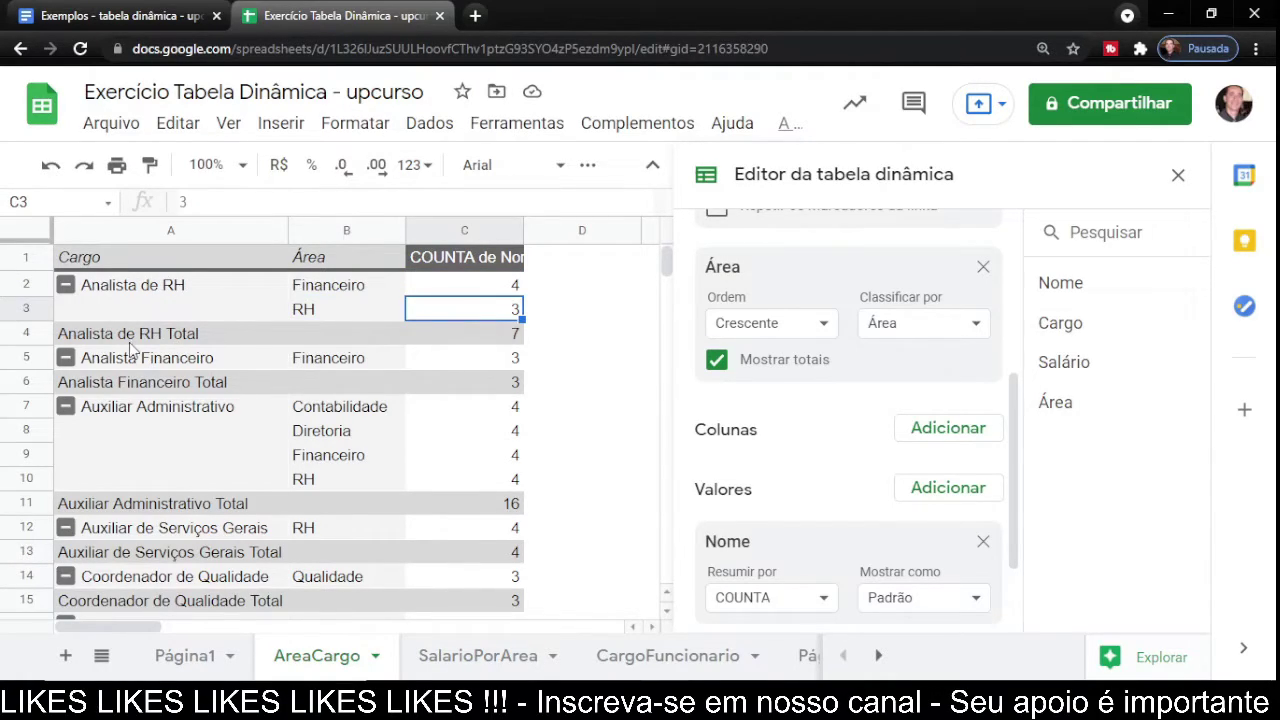
left_click(195, 338)
left_click(518, 340)
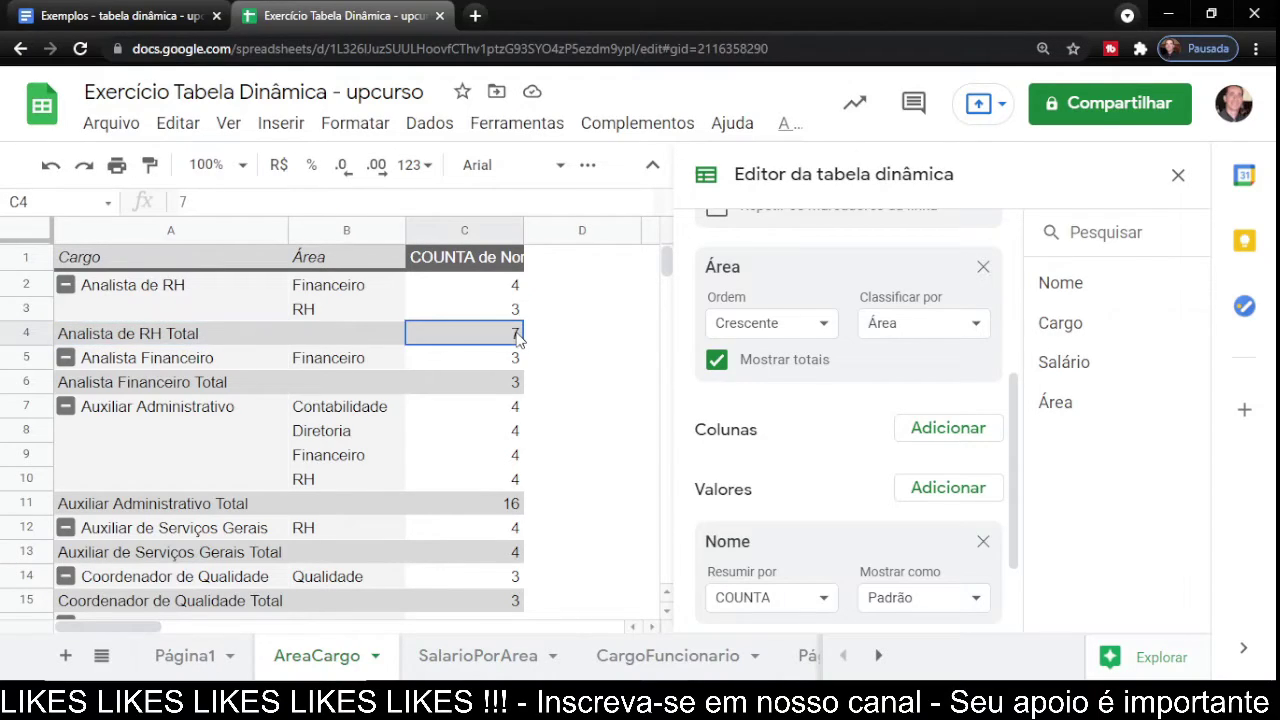
left_click(351, 362)
left_click(487, 358)
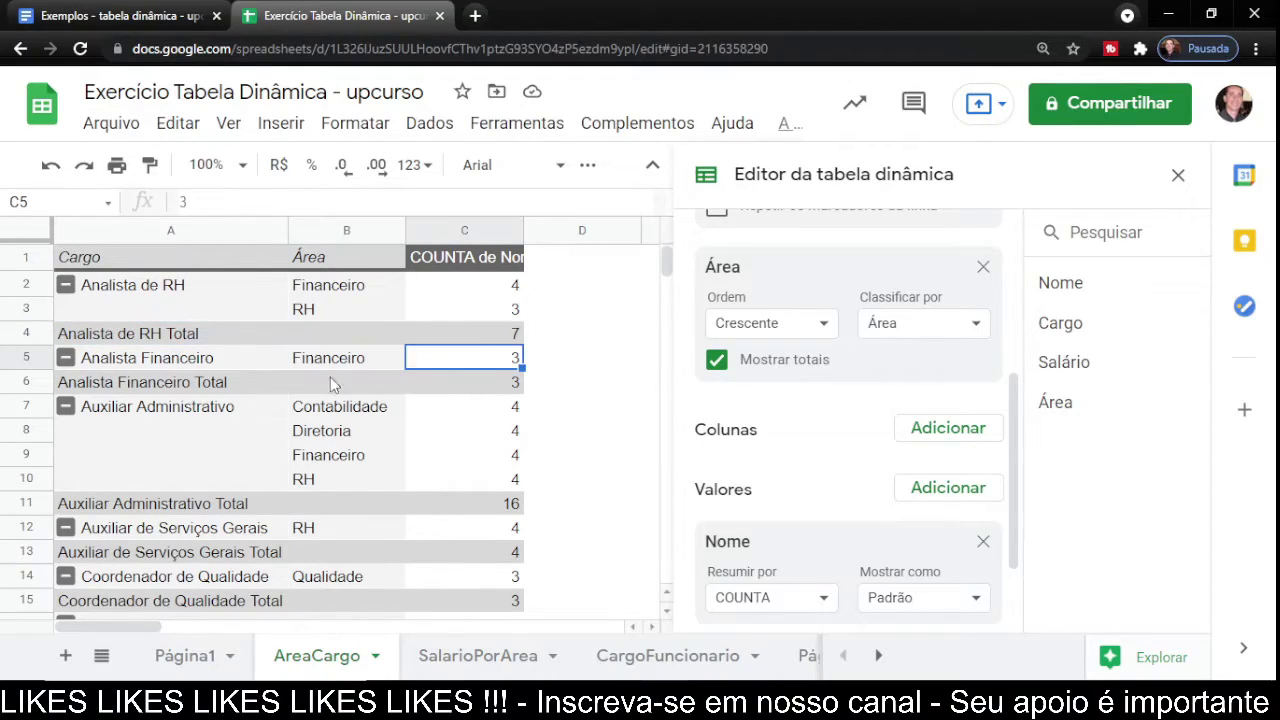
left_click(245, 388)
left_click(494, 384)
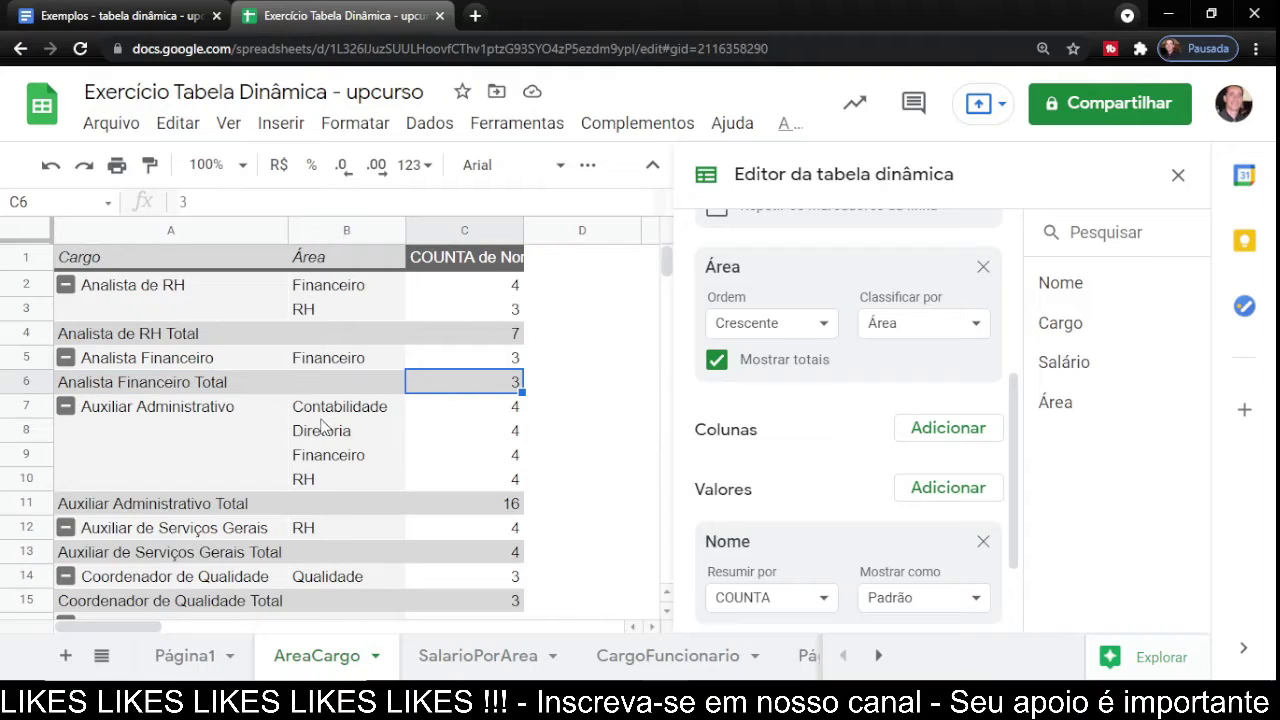
left_click(328, 410)
Collapse every cargo group in the pivot table, from Analista de RH to Gerente Financeiro, to its total row.
left_click(65, 285)
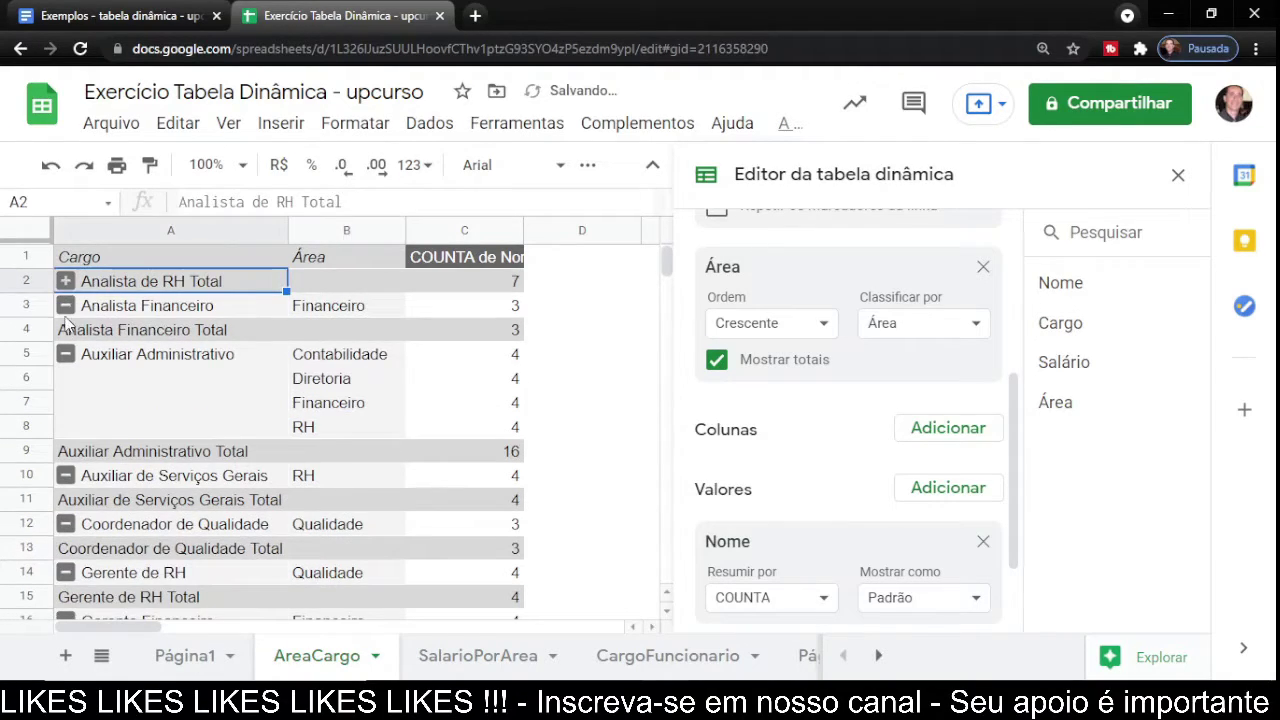
left_click(65, 305)
left_click(66, 331)
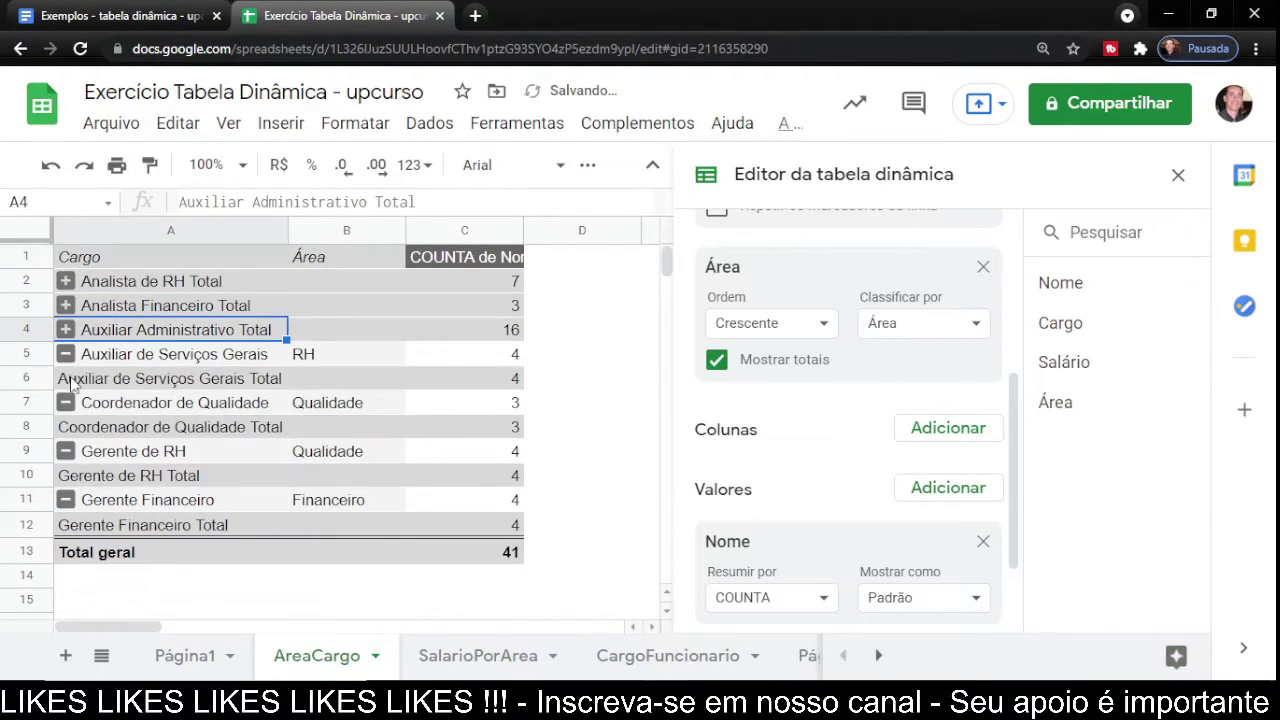
left_click(66, 354)
left_click(65, 379)
left_click(65, 403)
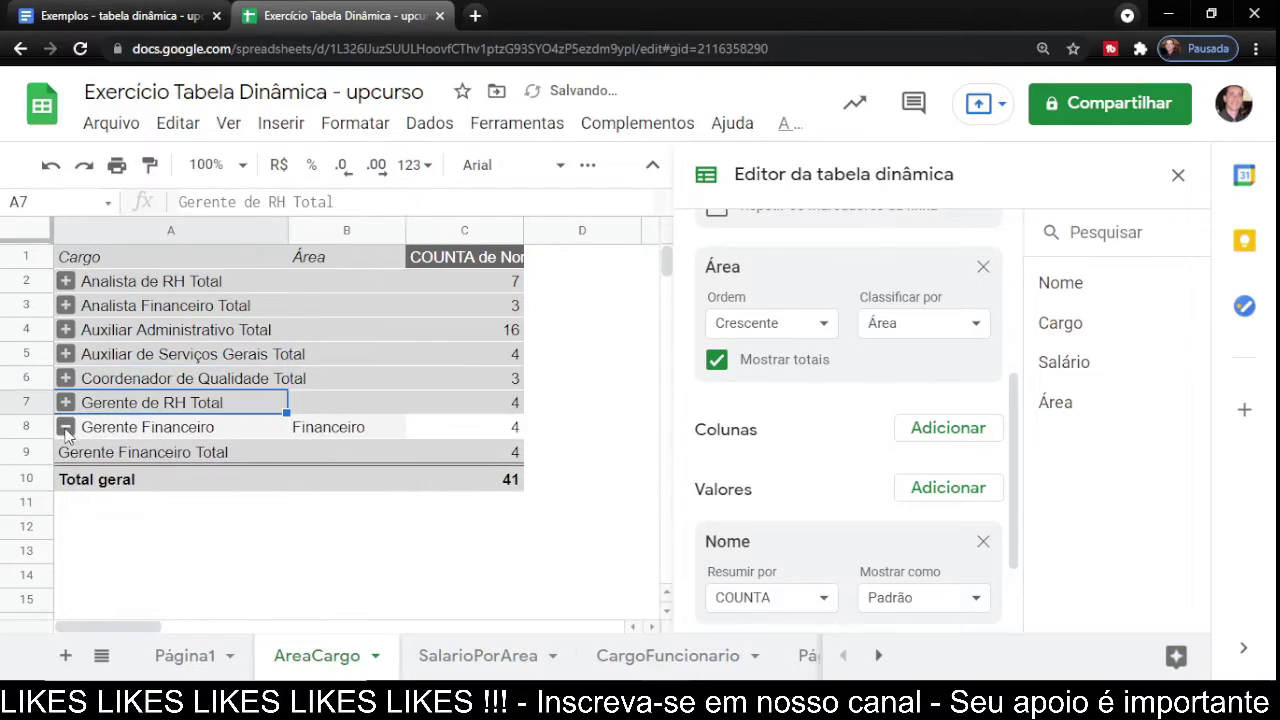
left_click(66, 428)
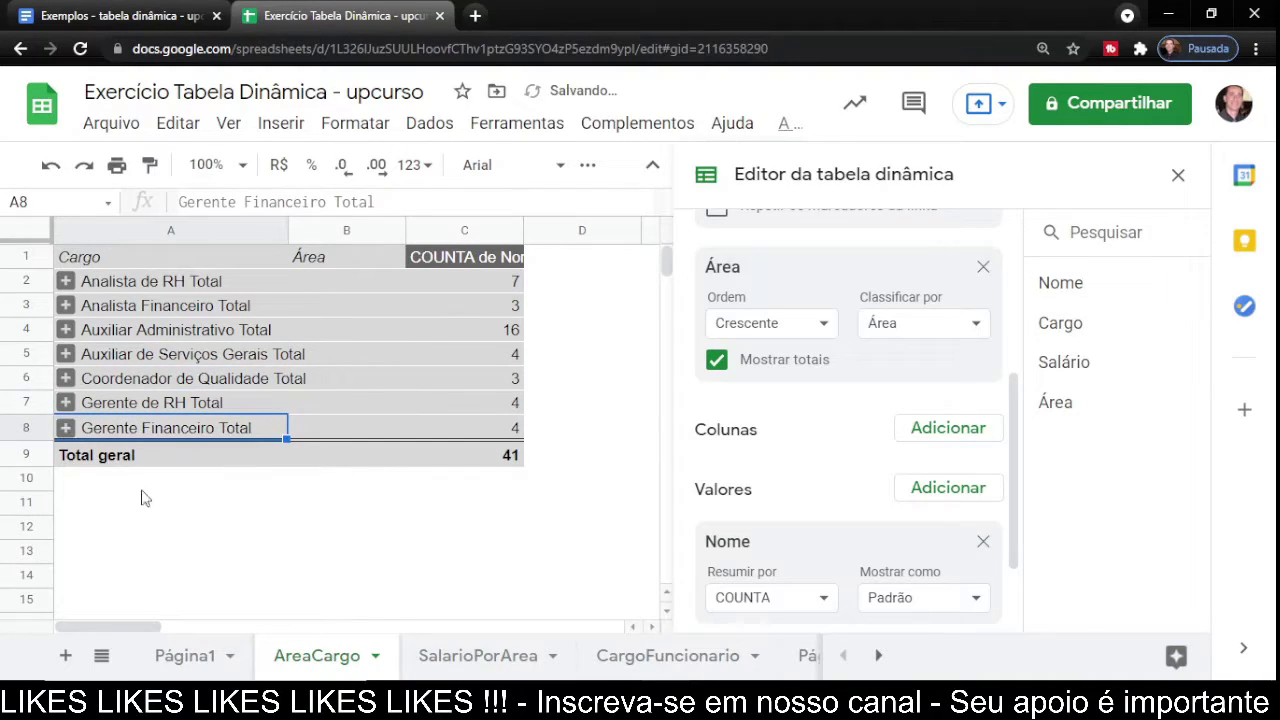
Expand every cargo group again, from Gerente Financeiro up to Analista de RH, to show the áreas.
left_click(65, 428)
left_click(65, 403)
left_click(65, 379)
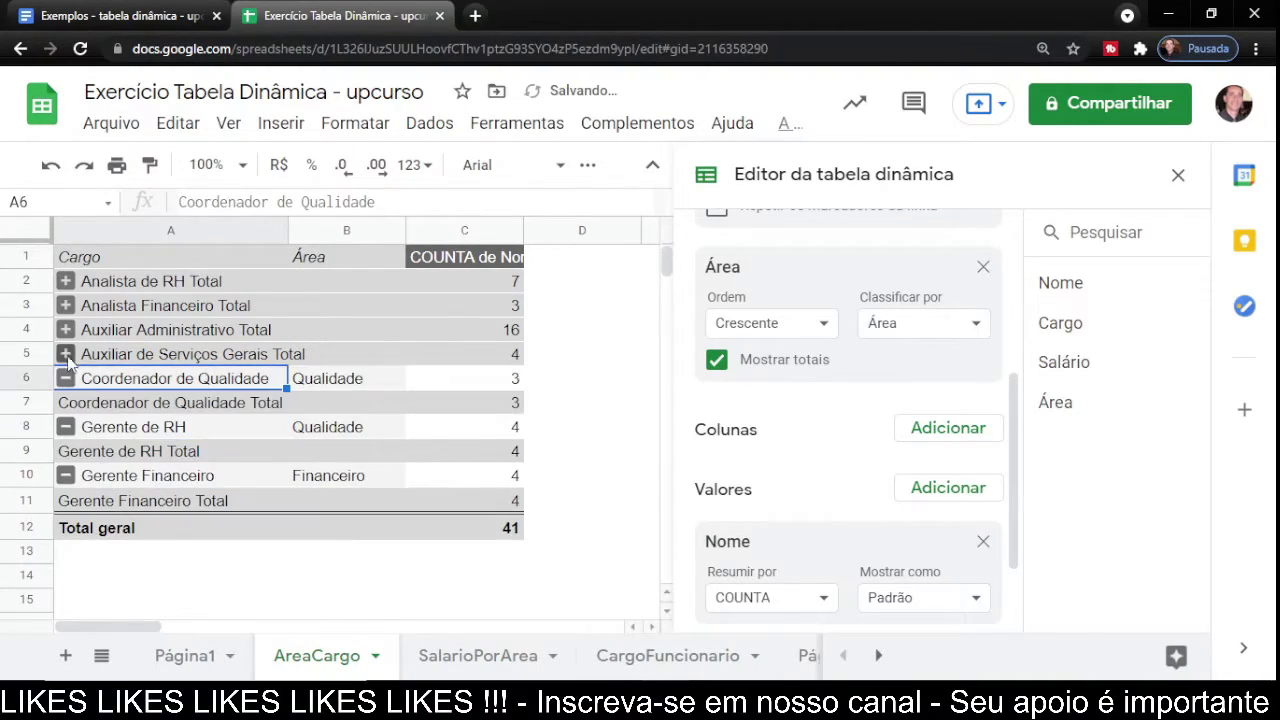
left_click(65, 354)
left_click(65, 330)
left_click(65, 305)
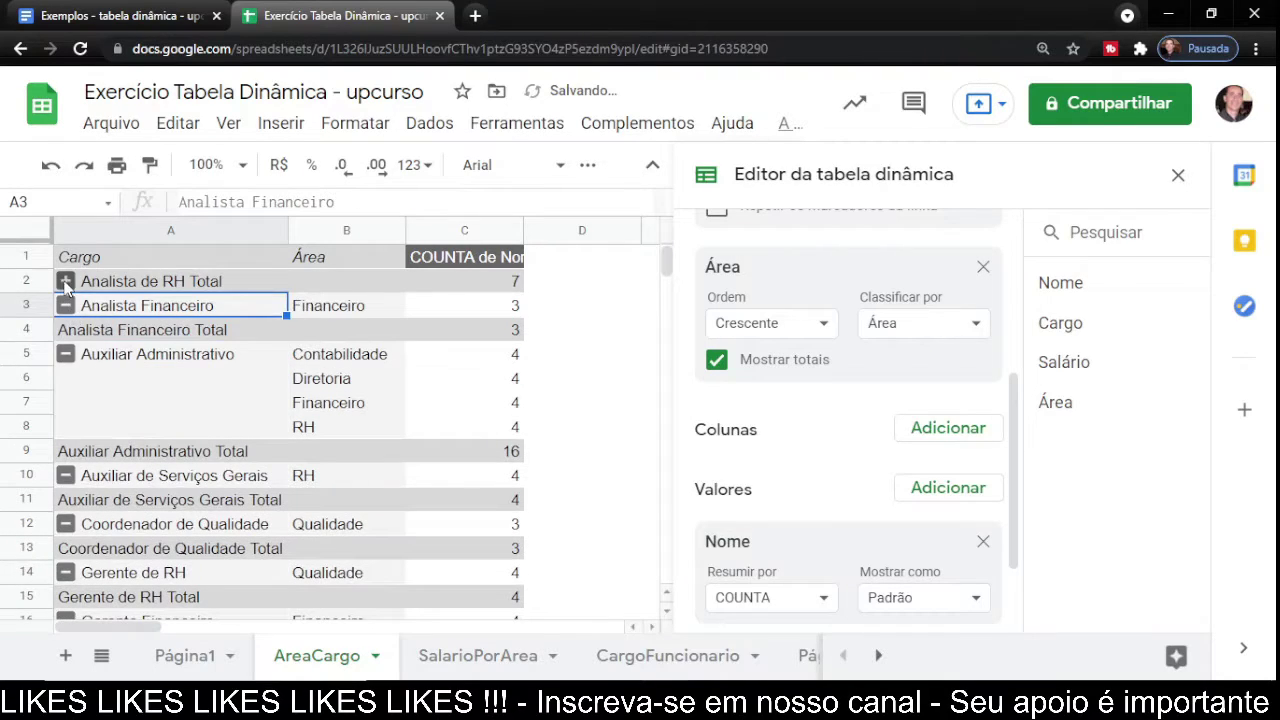
left_click(65, 281)
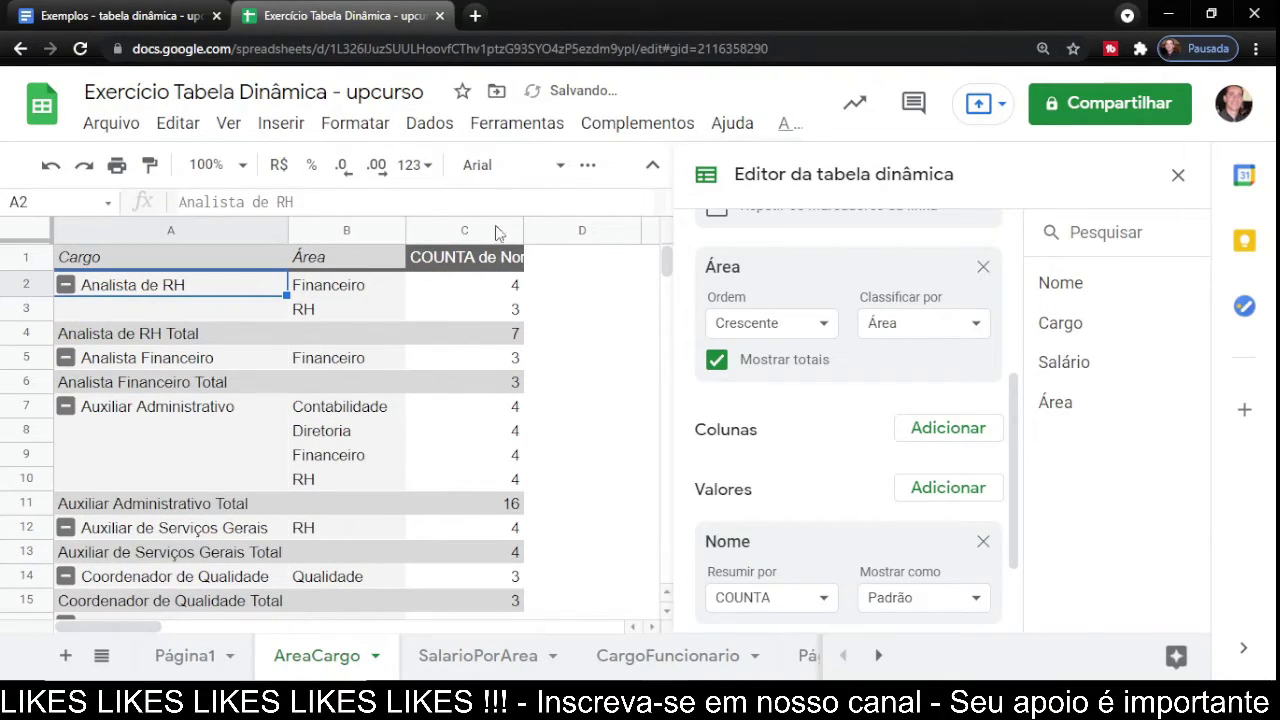
Switch to Google Docs and copy the title "Total de funcionários" from the text of exercise 1c.
left_click(173, 15)
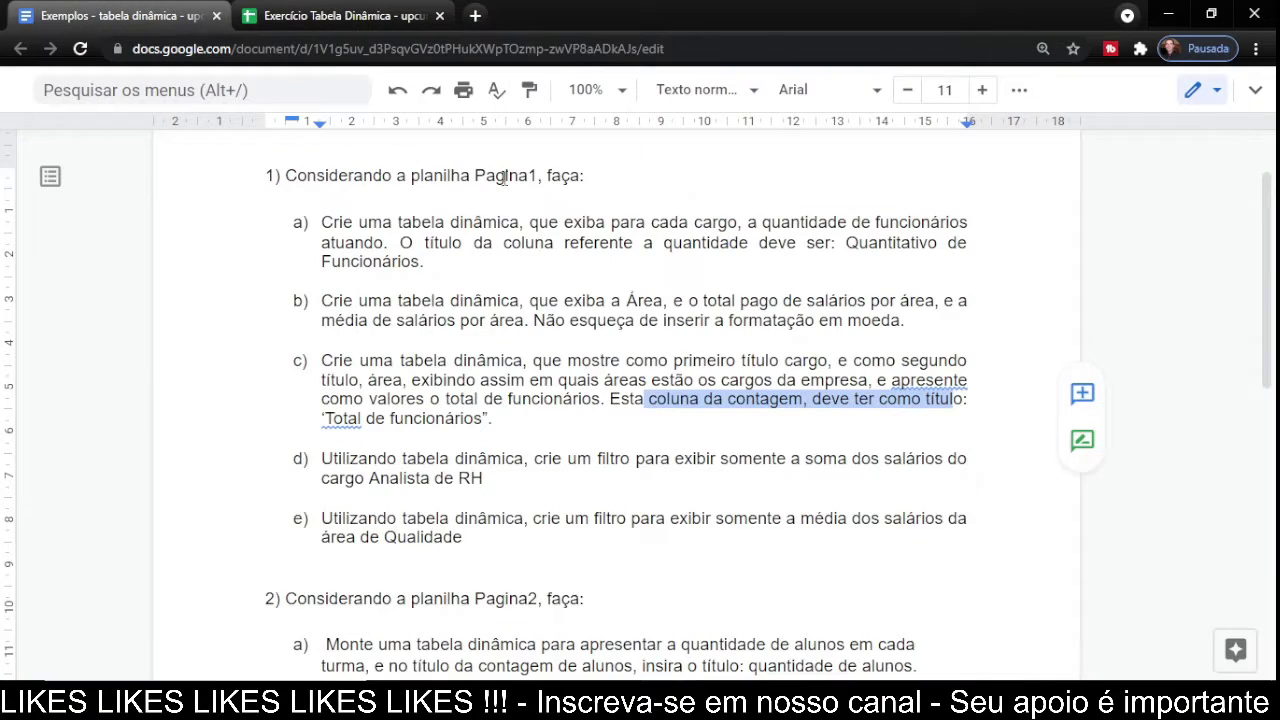
left_click(752, 436)
double_click(339, 416)
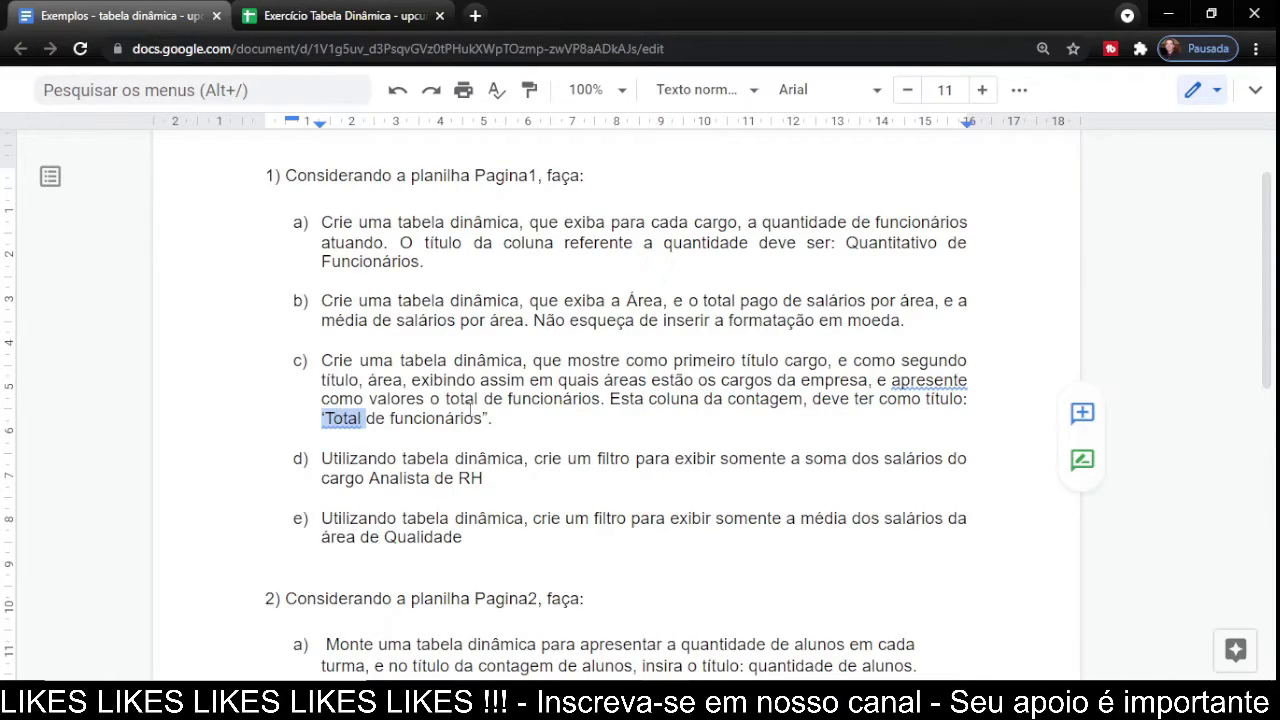
left_click(482, 418, "shift")
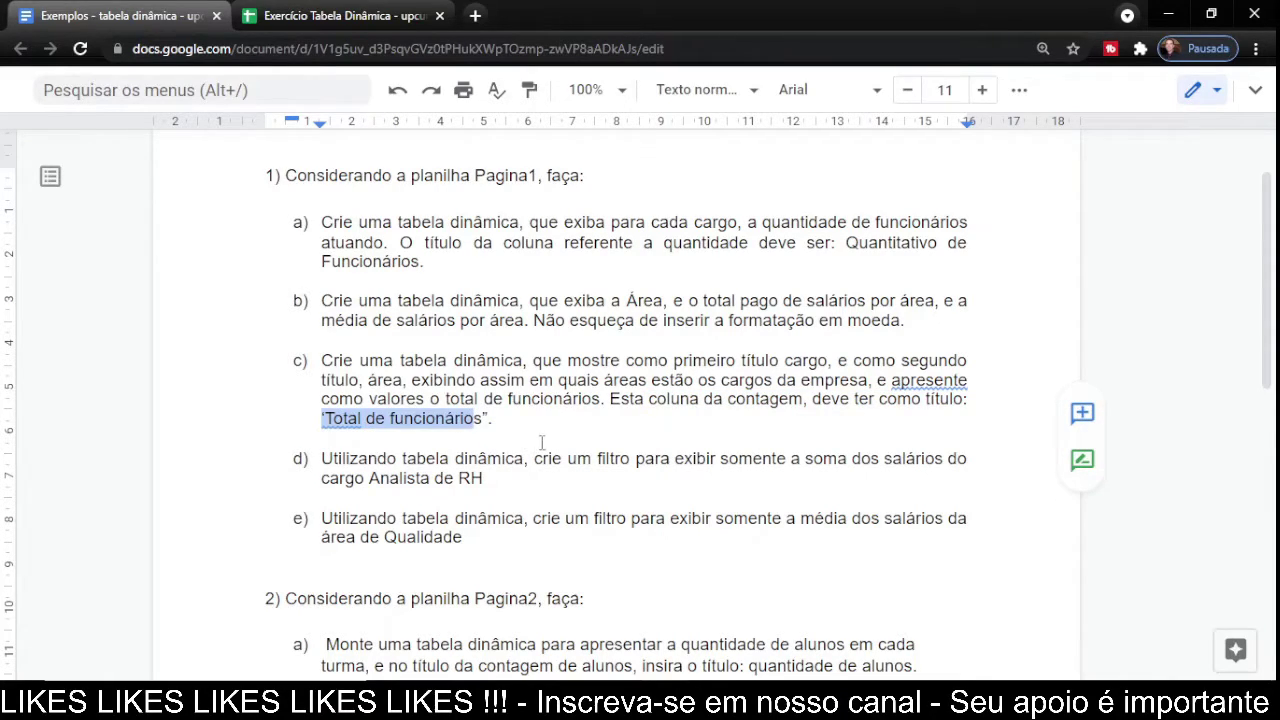
left_click(489, 419, "shift")
key("ctrl+c")
Back in Google Sheets, rename the COUNTA de Nome header as Total de funcionários and fit column C's width to its contents.
left_click(349, 28)
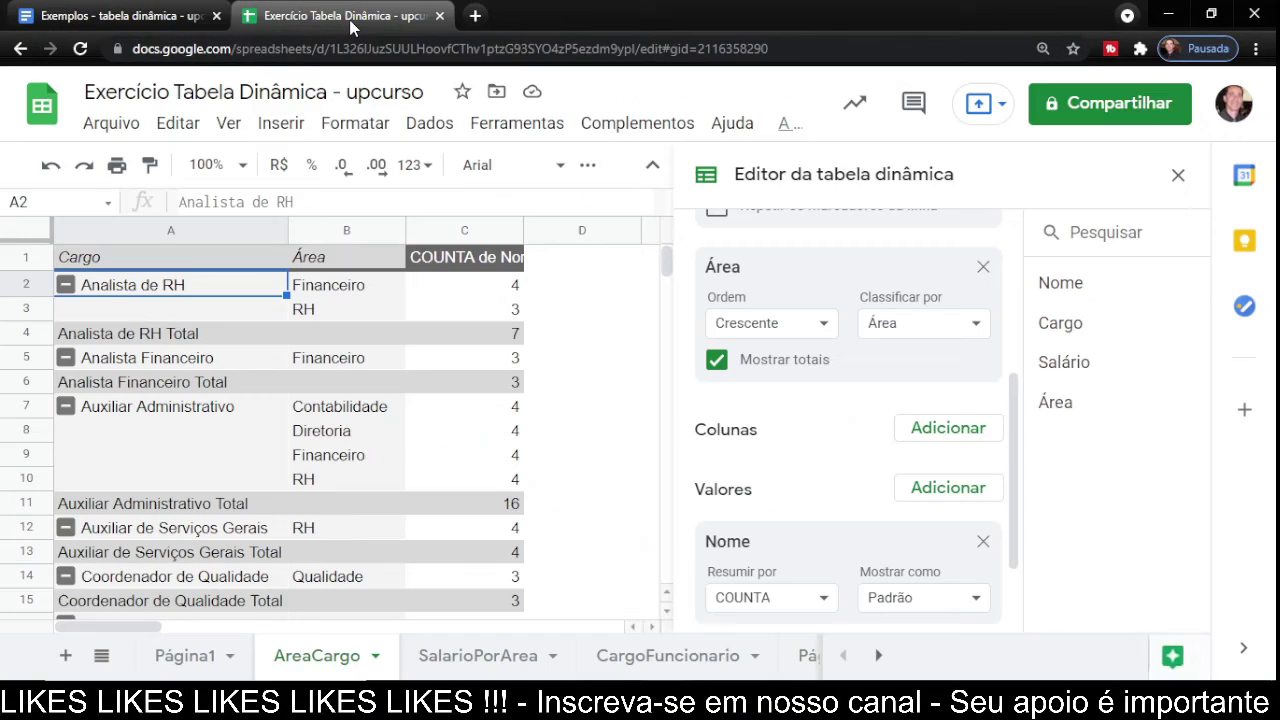
double_click(468, 257)
key("ctrl+v")
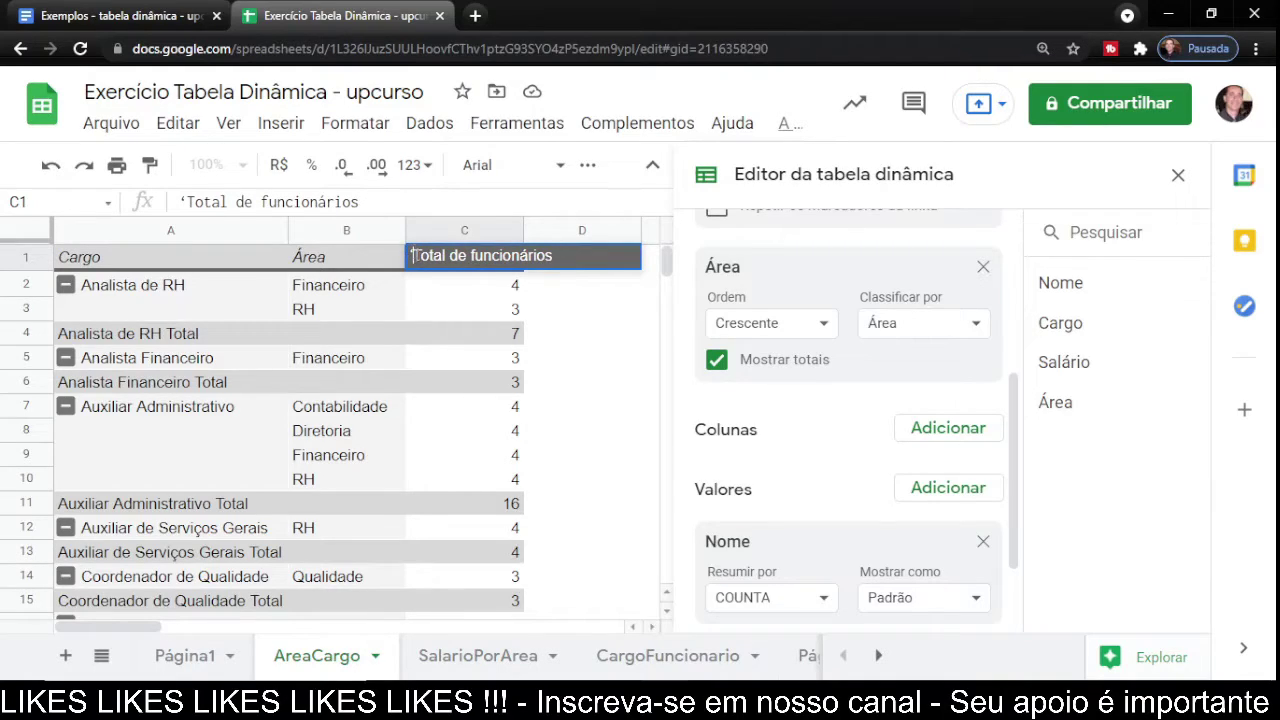
key("BackSpace")
key("Return")
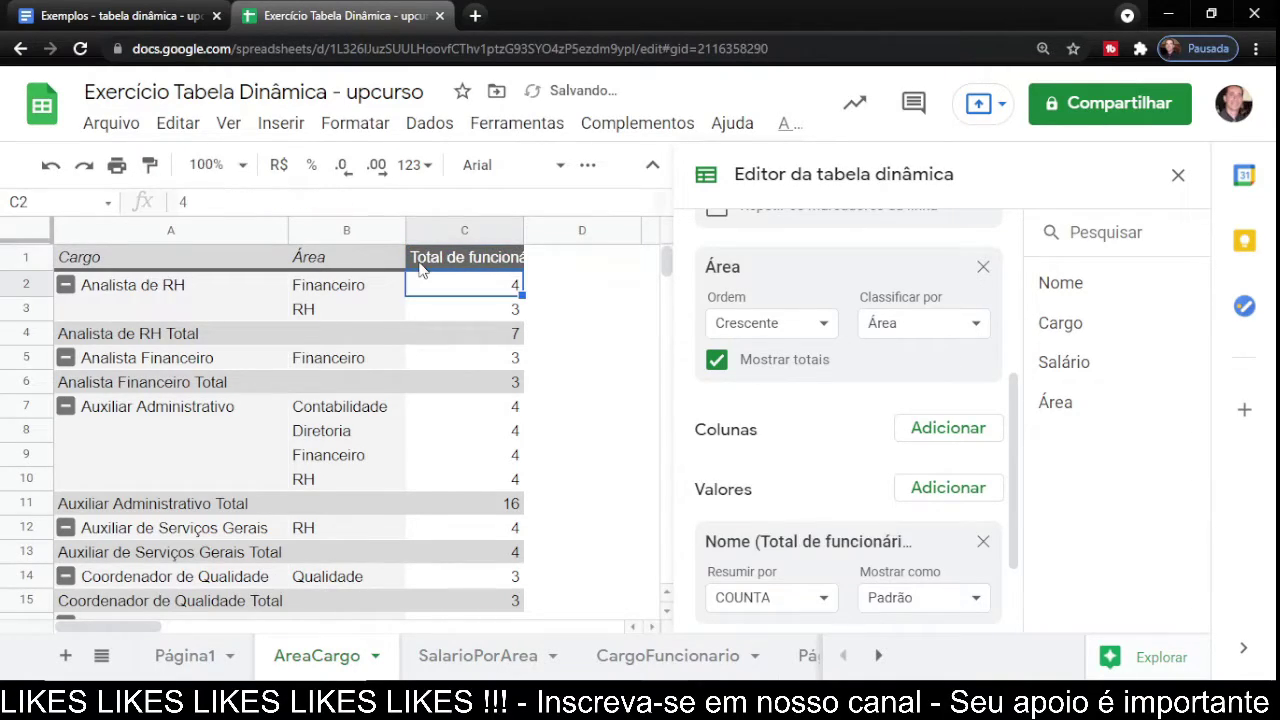
double_click(523, 230)
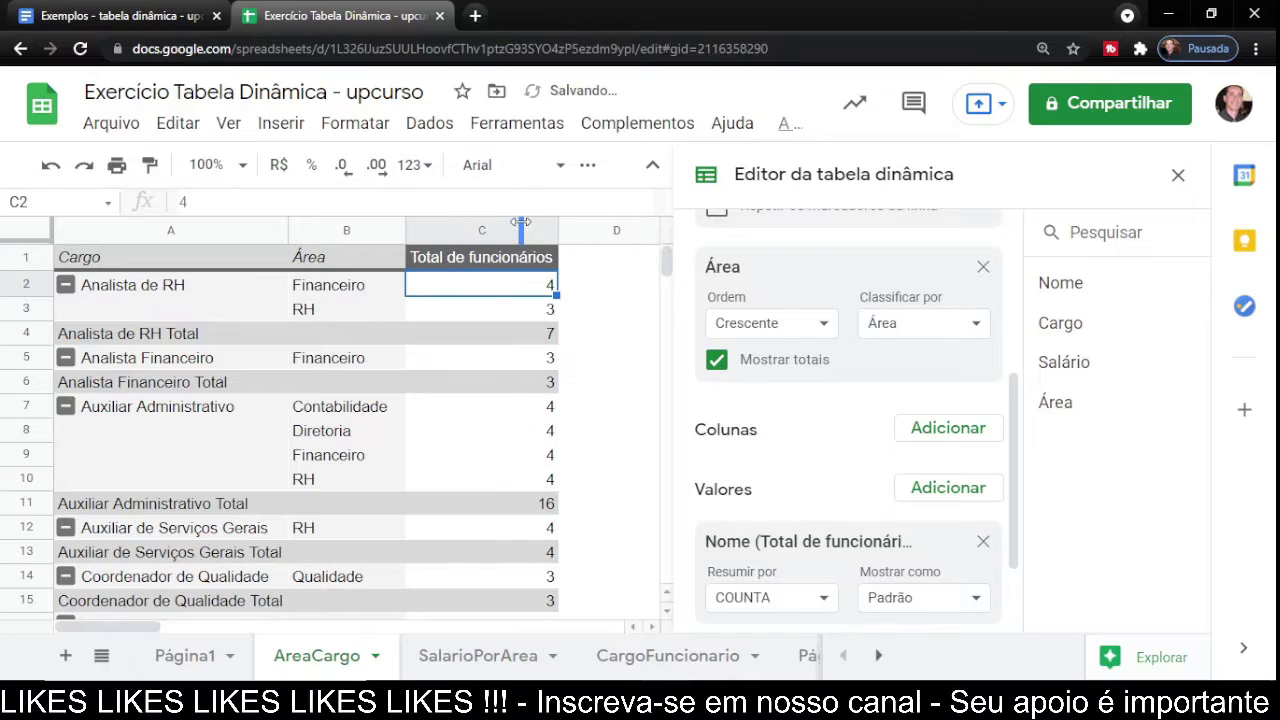
Close the pivot table editor and look over the finished AreaCargo table down to its grand total row.
left_click(1178, 175)
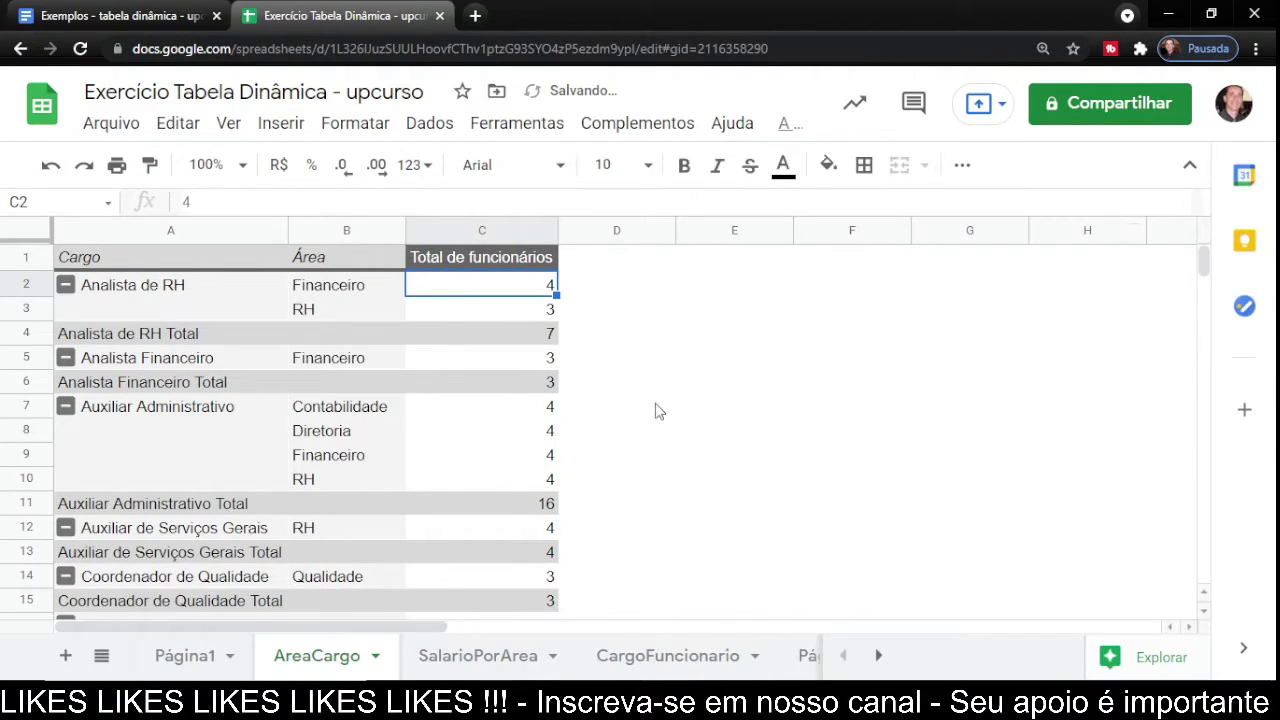
scroll(600, 412, "down", 3)
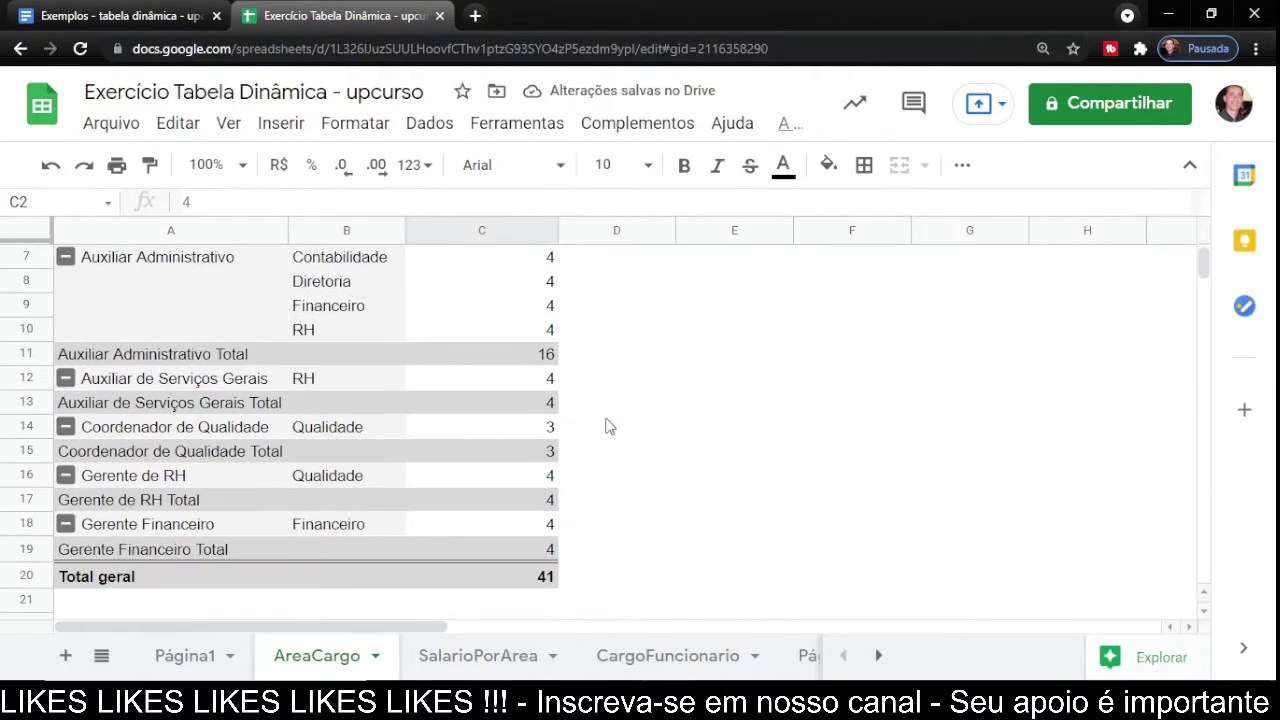
scroll(604, 420, "up", 3)
scroll(604, 418, "down", 4)
scroll(600, 420, "up", 4)
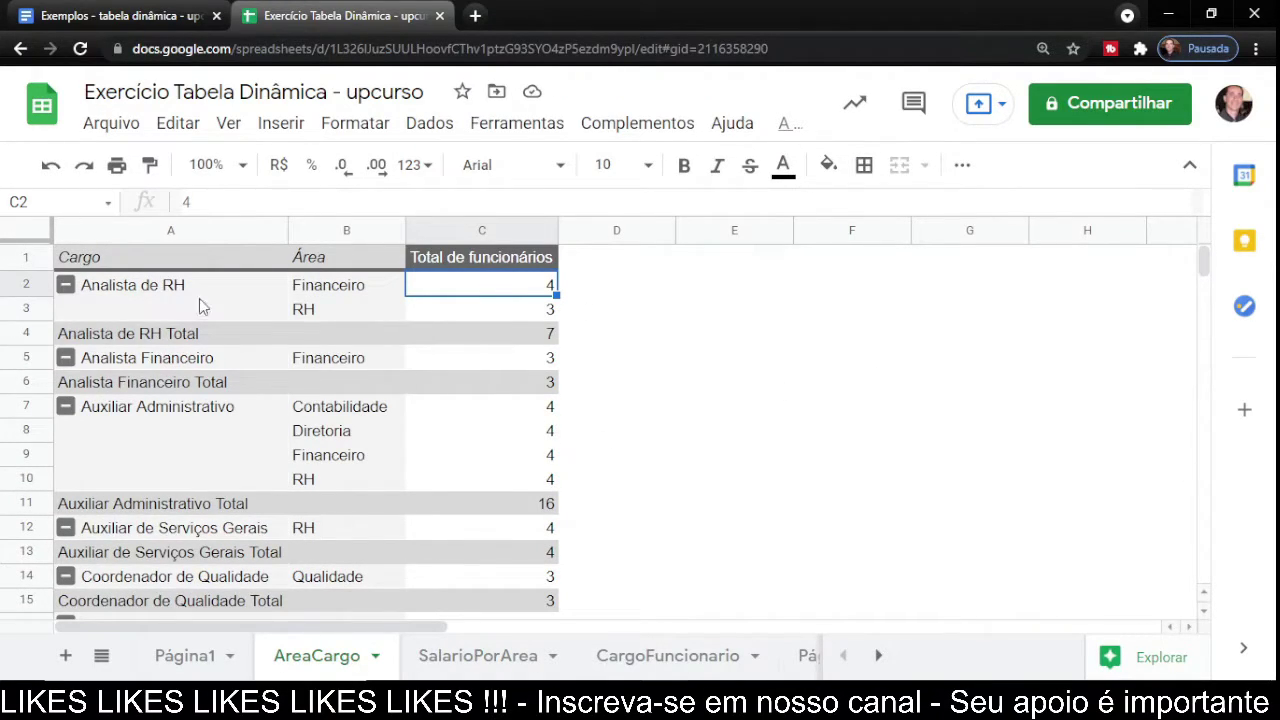
Switch to Google Docs and read the filter, salary sum and cargo requirements of exercise 1d.
left_click(155, 26)
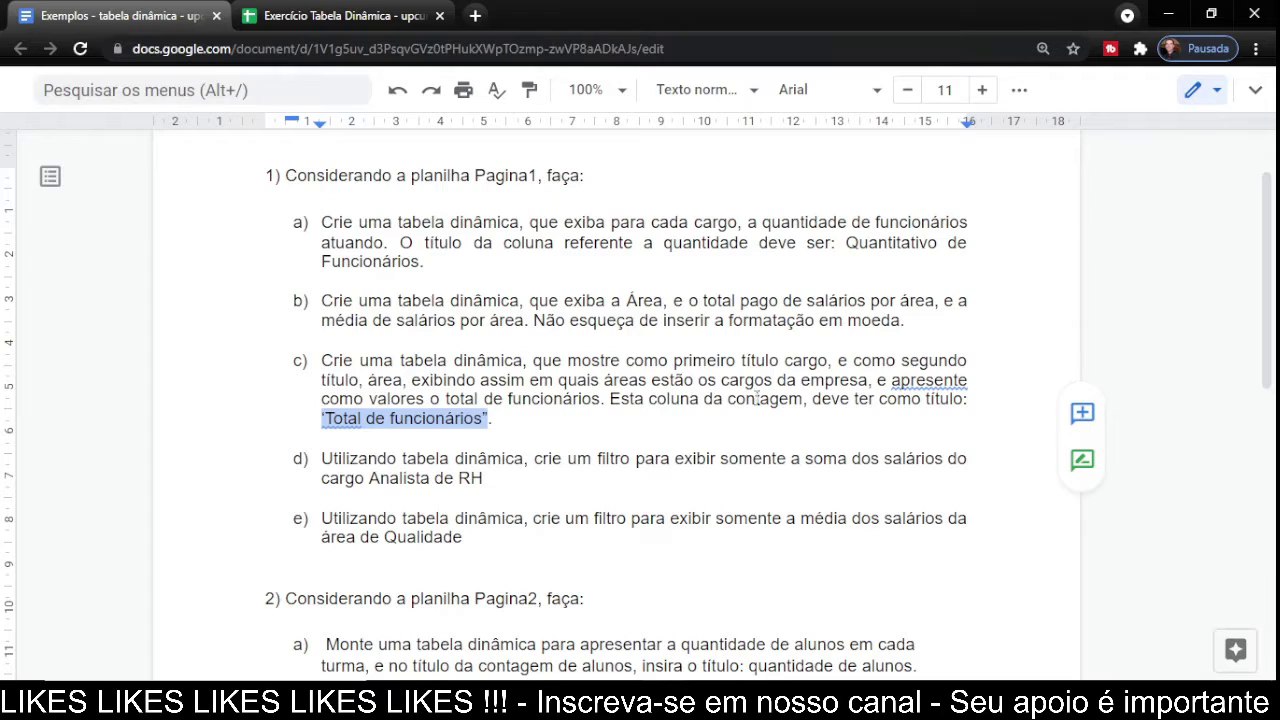
scroll(757, 398, "down", 2)
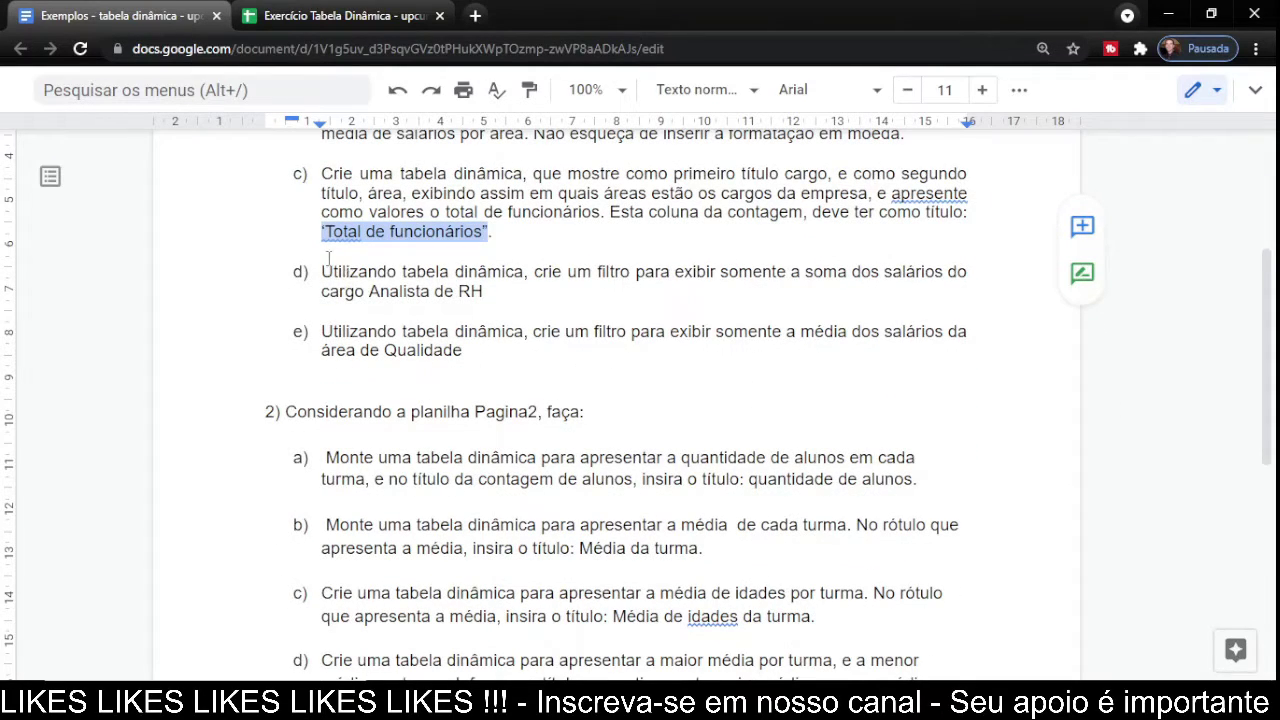
left_click_drag(323, 271, 857, 298)
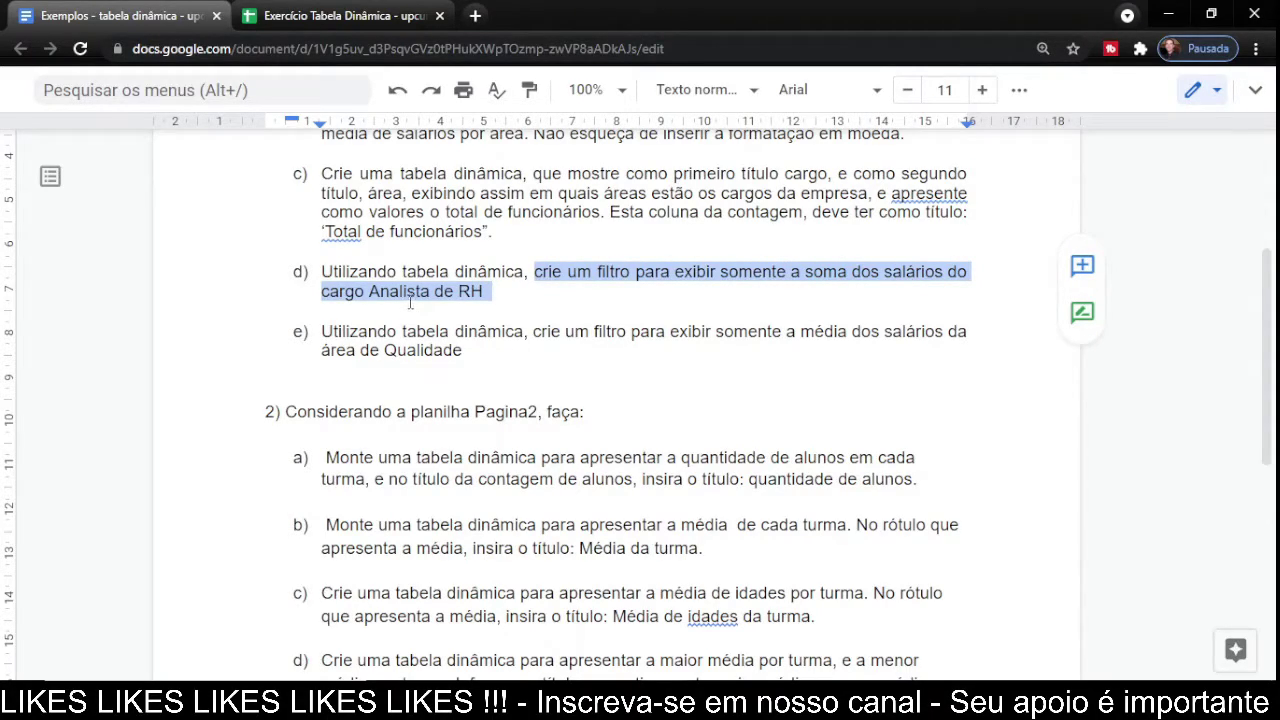
left_click(670, 313)
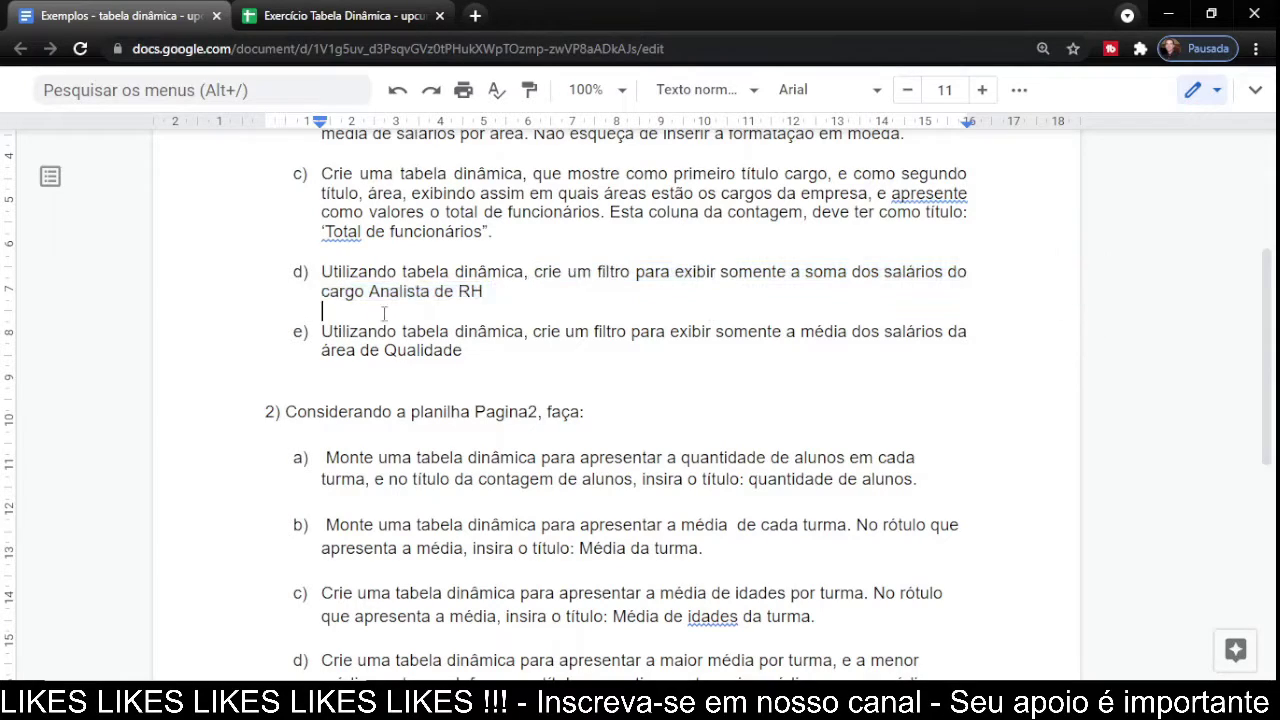
left_click_drag(317, 291, 364, 297)
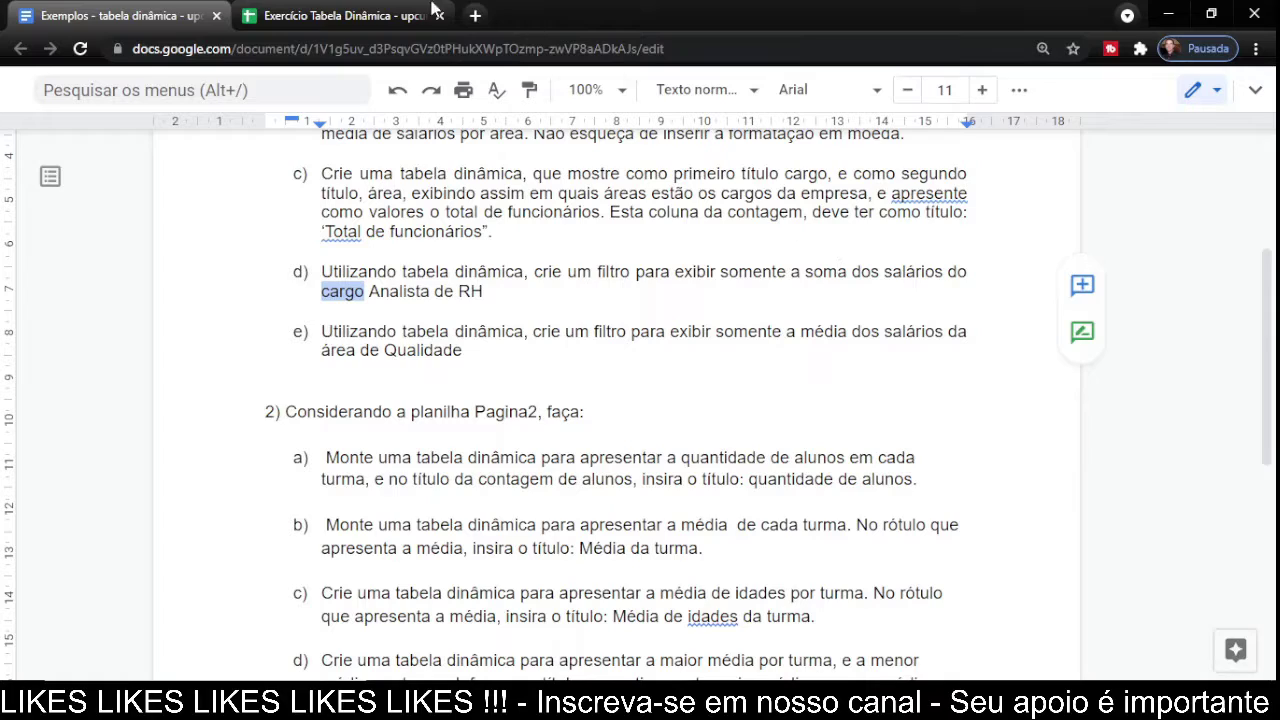
Switch to Google Sheets and create a pivot table on a new sheet from the Página1 data range A2:D43.
left_click(360, 14)
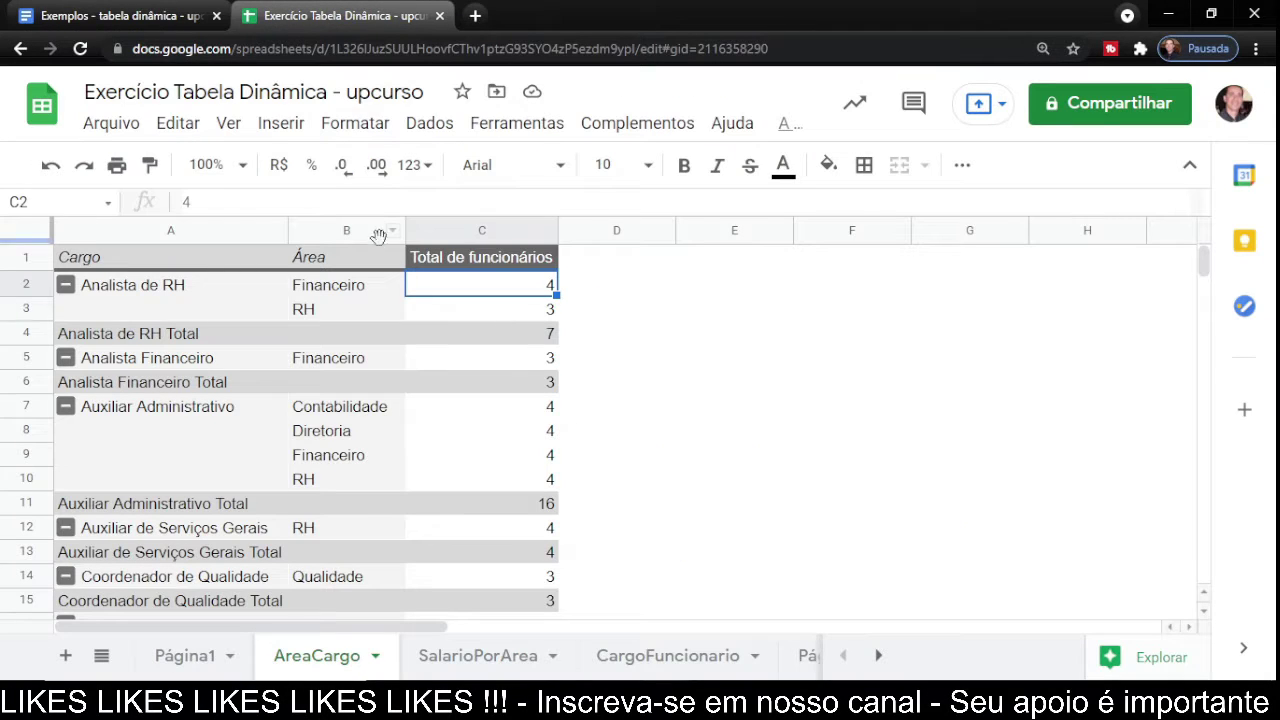
left_click(185, 656)
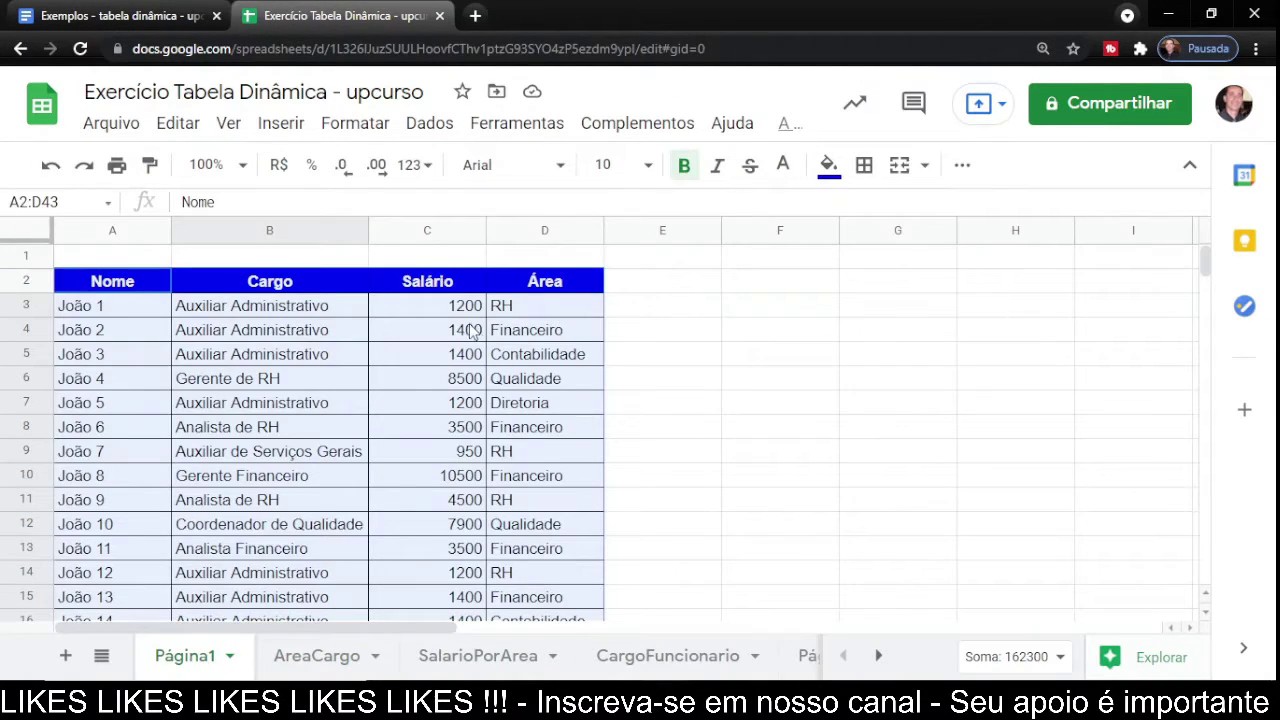
left_click(429, 123)
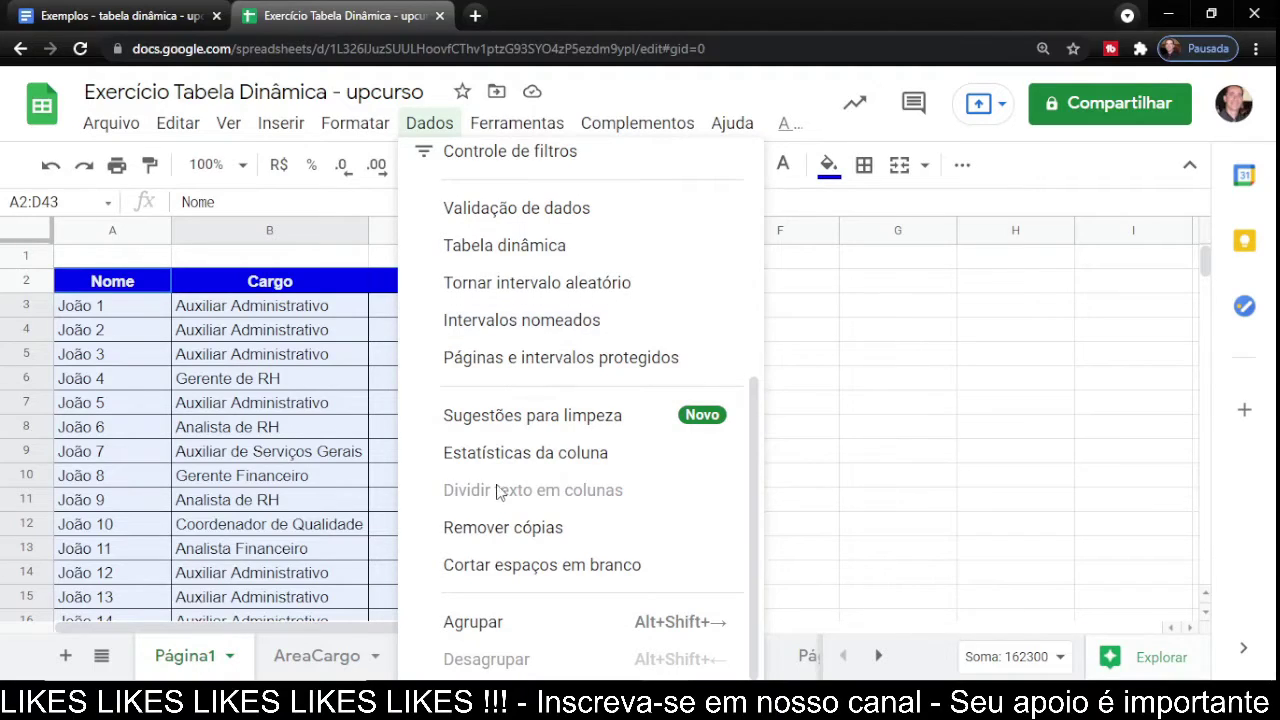
left_click(518, 248)
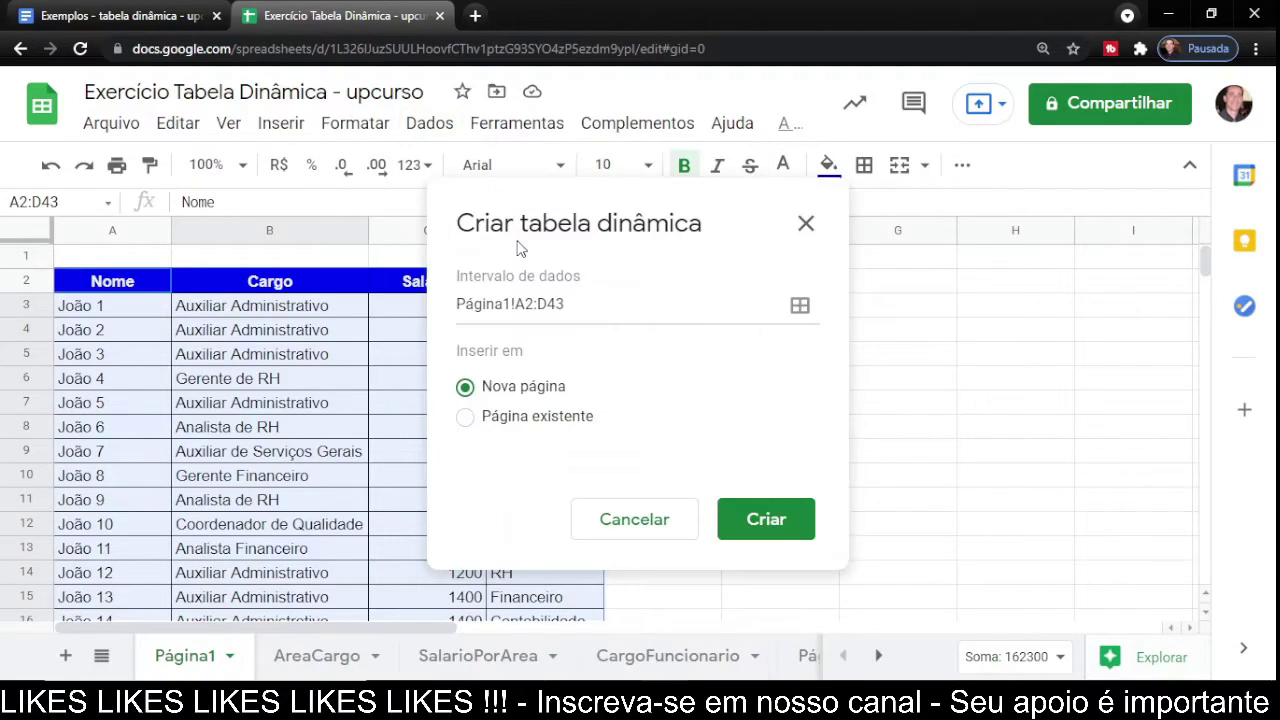
left_click(754, 526)
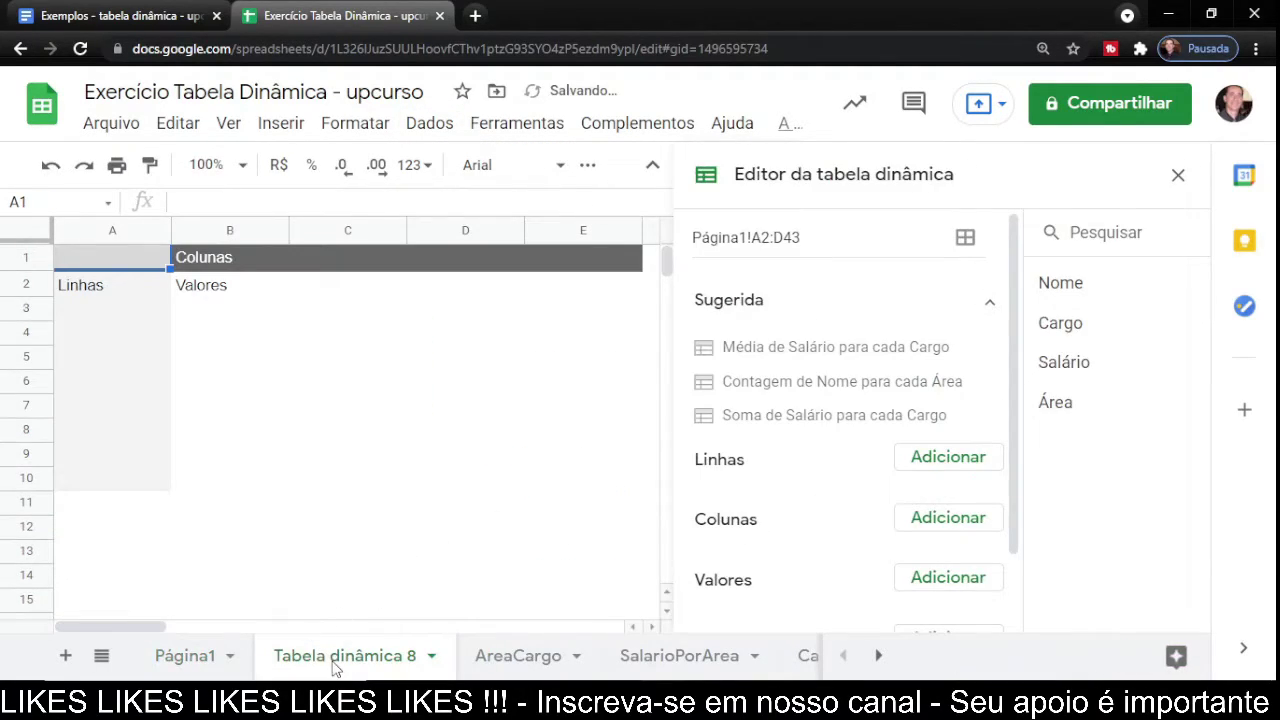
Rename the new pivot table sheet as CargoComFiltro.
double_click(334, 662)
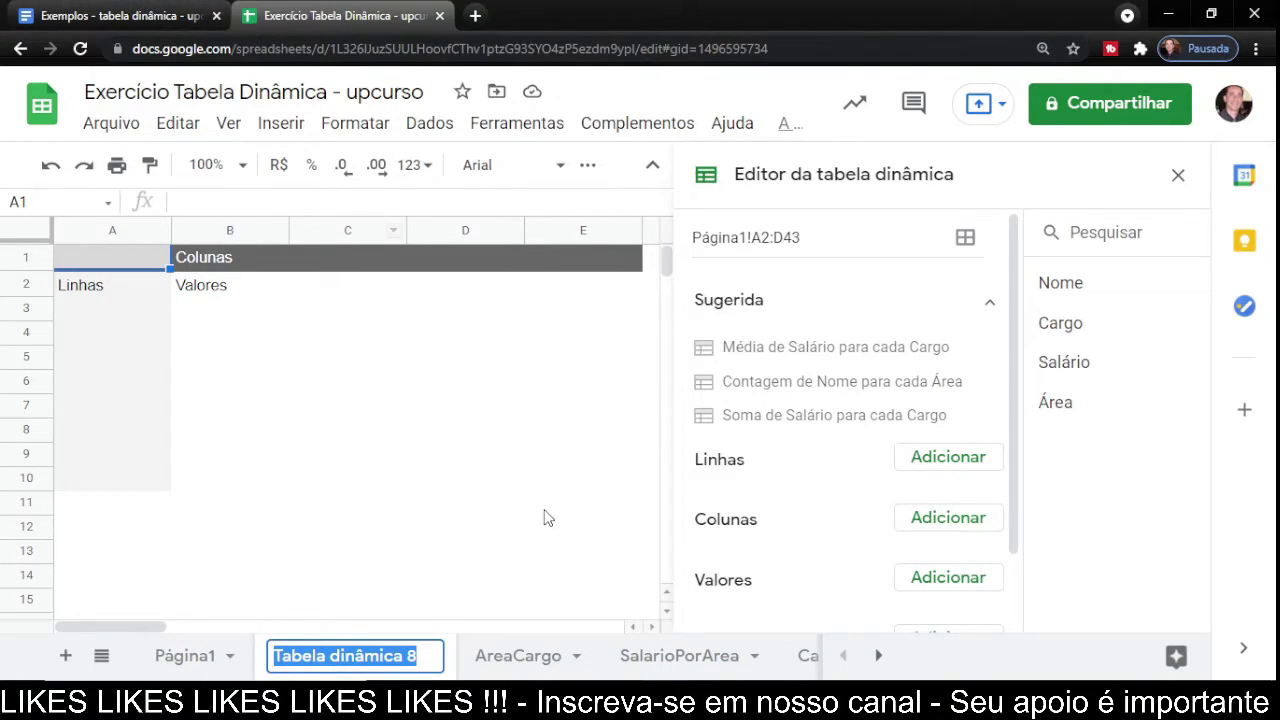
type("Carg")
type("o")
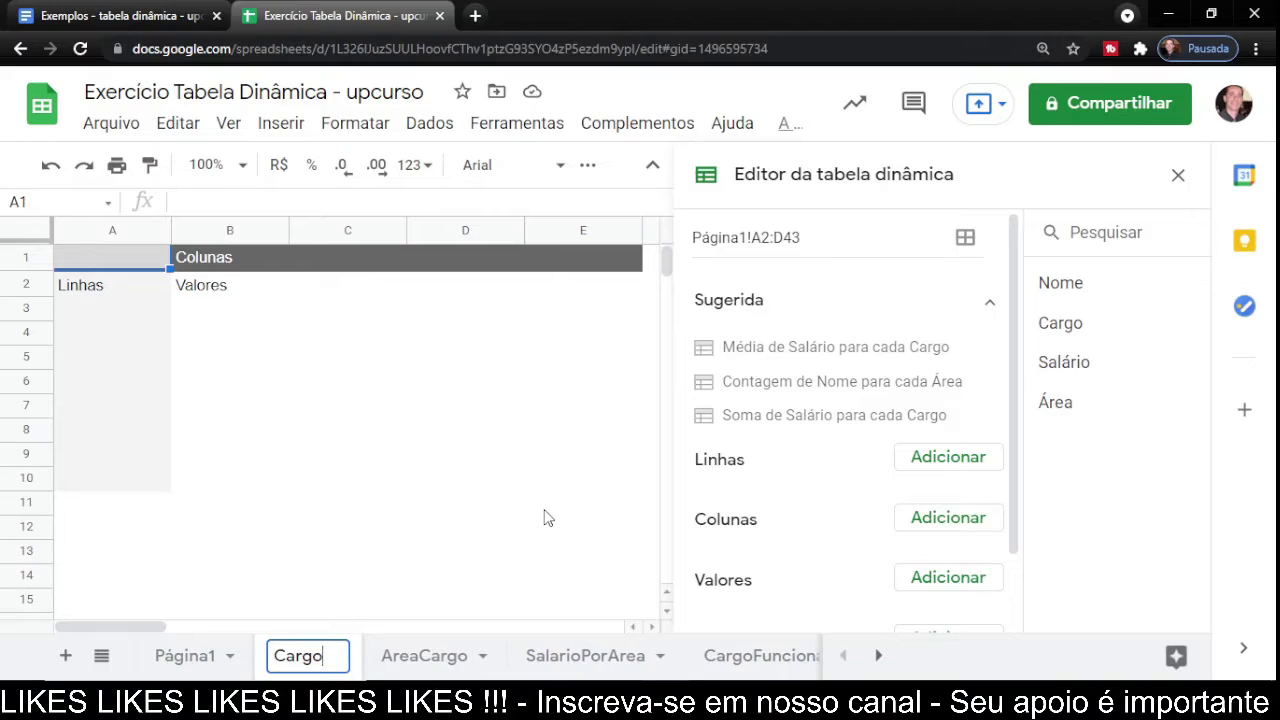
type("ComFiltro")
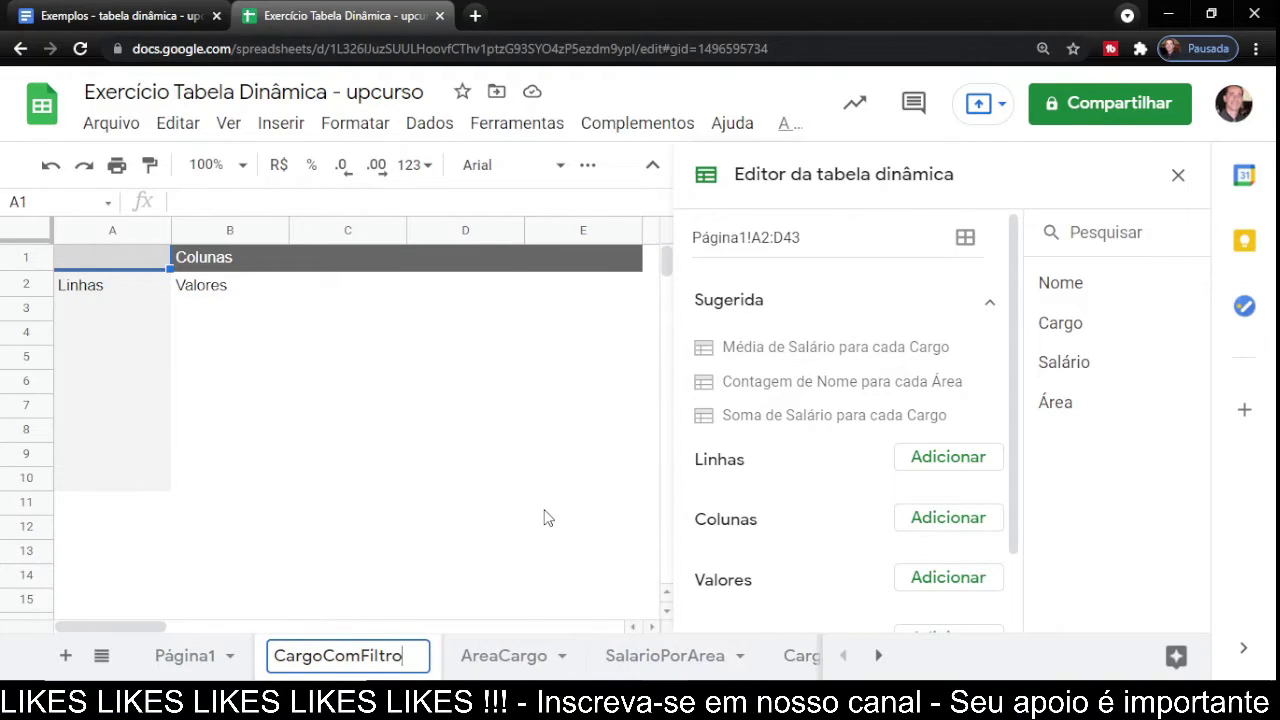
key("Return")
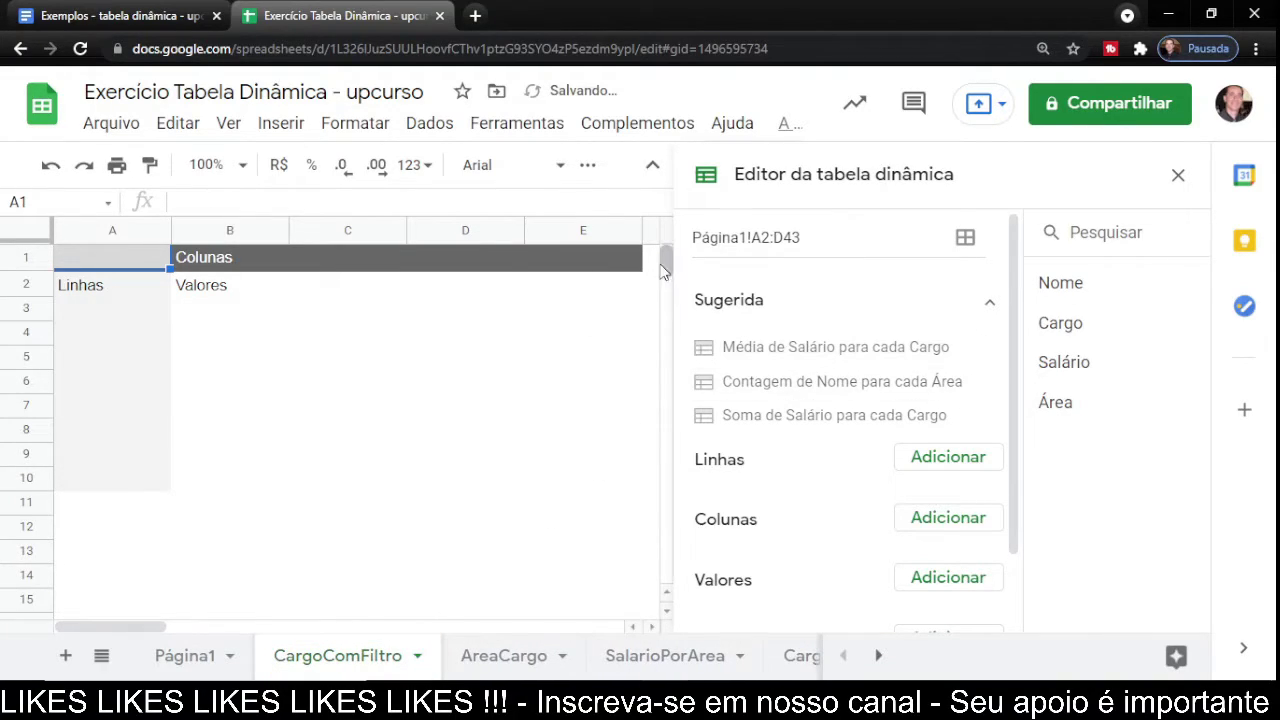
Recheck exercise 1d in Google Docs, and back in Google Sheets add Cargo as rows and Salário as values summarized by SUM.
left_click(116, 20)
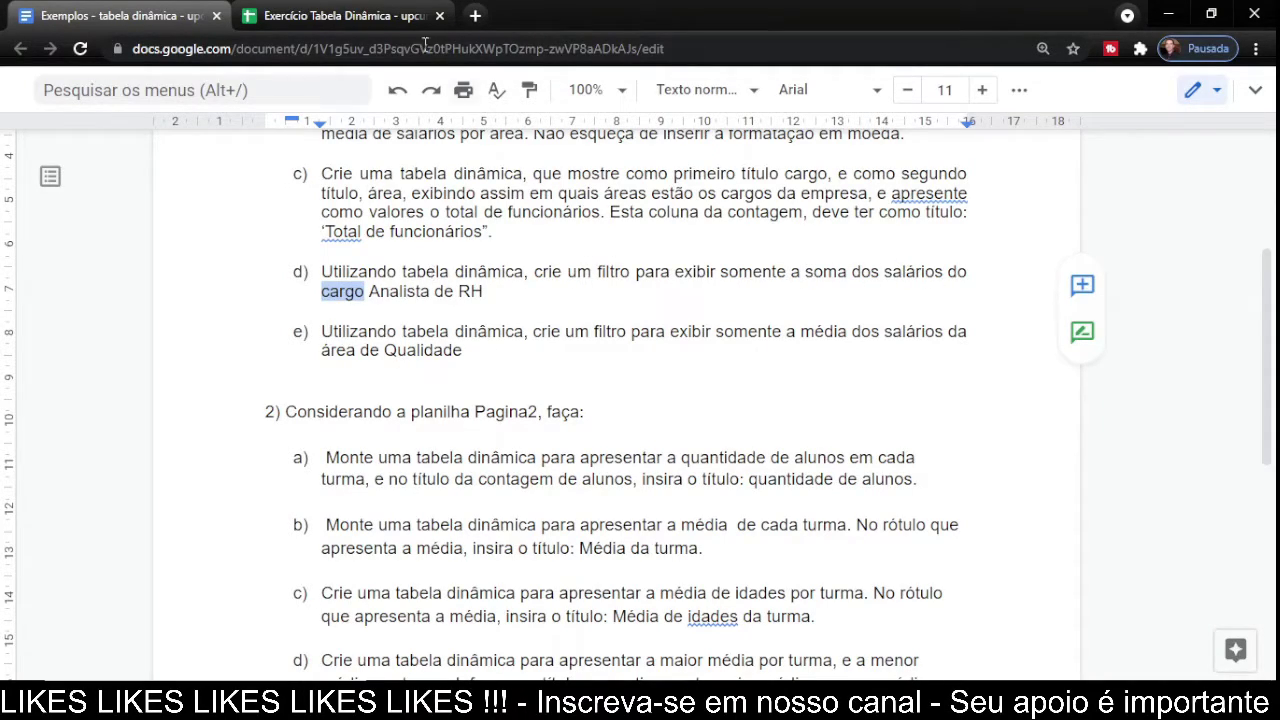
left_click(295, 15)
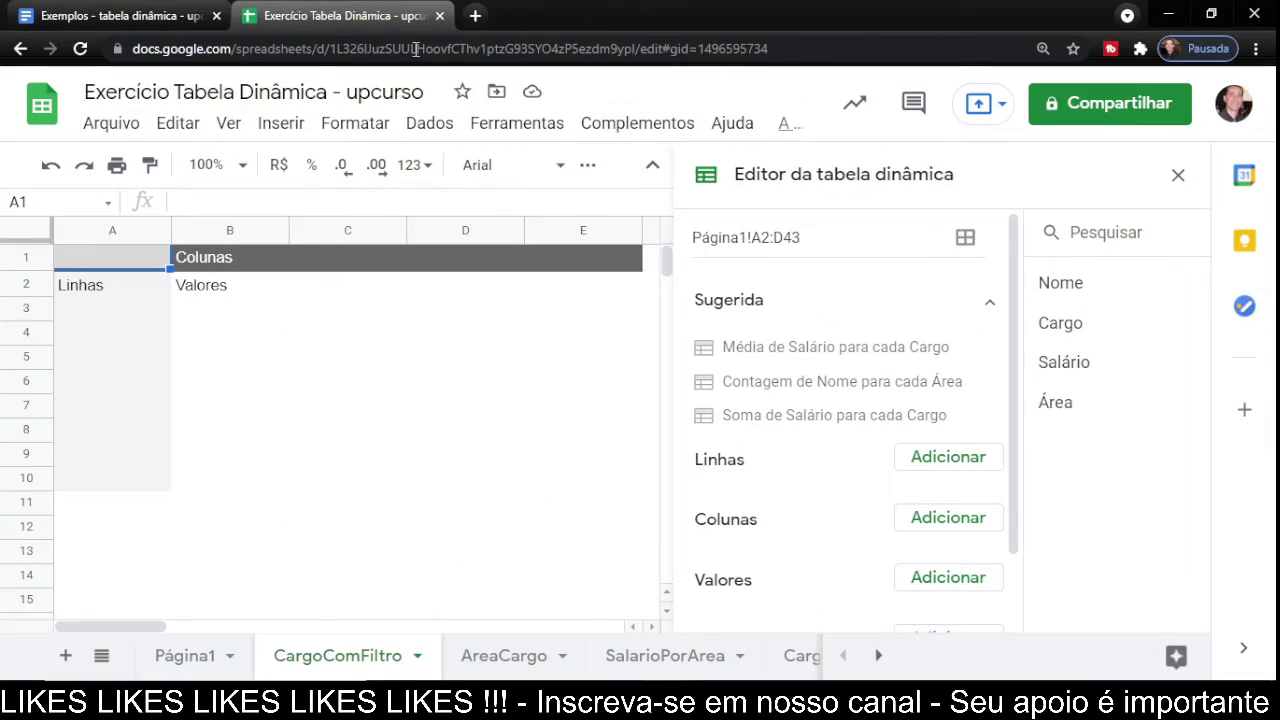
left_click(955, 460)
left_click(933, 535)
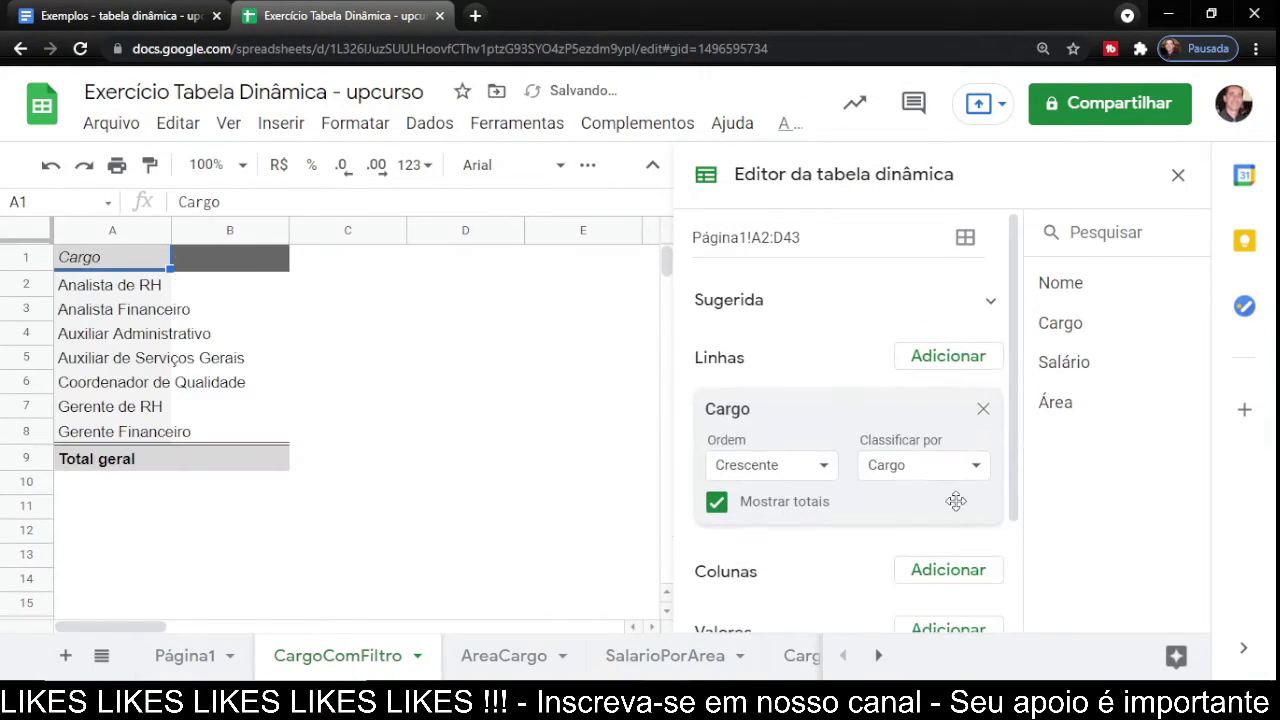
scroll(1010, 497, "down", 2)
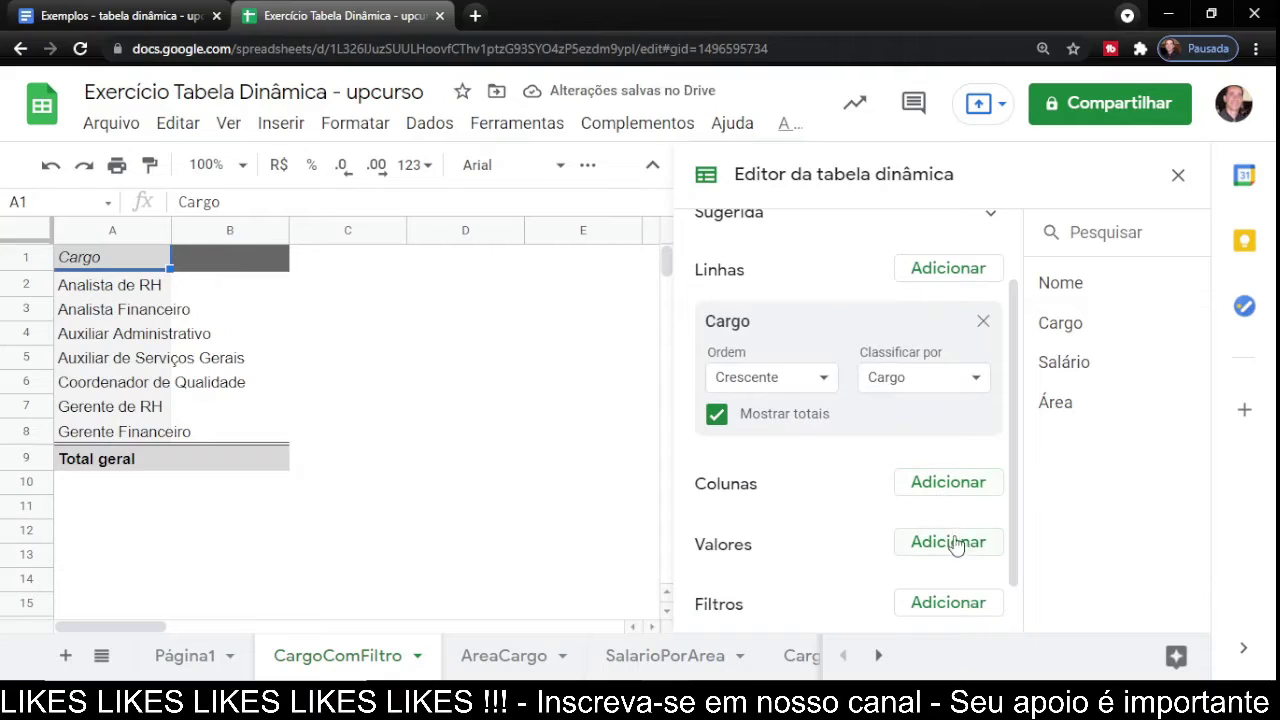
left_click(945, 542)
left_click(950, 466)
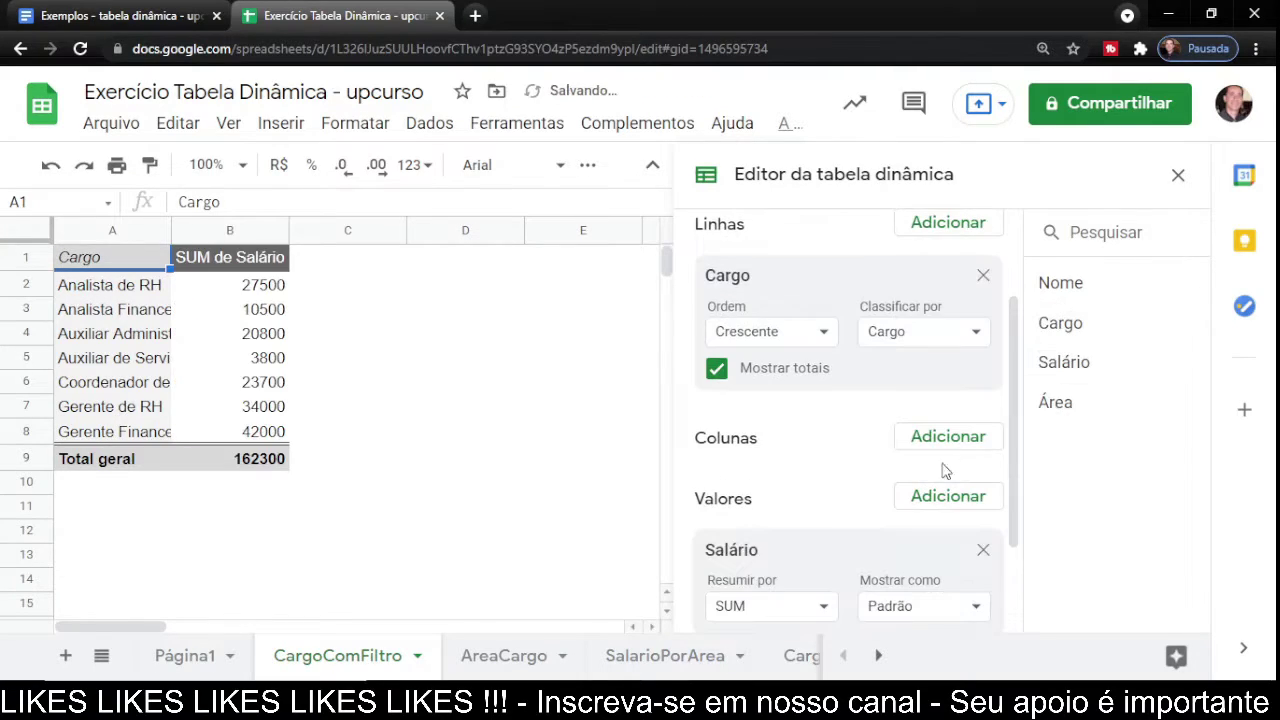
Consult exercise 1d in Google Docs again, and in Google Sheets format the salary sums in B2:B9 as R$ currency.
left_click(130, 16)
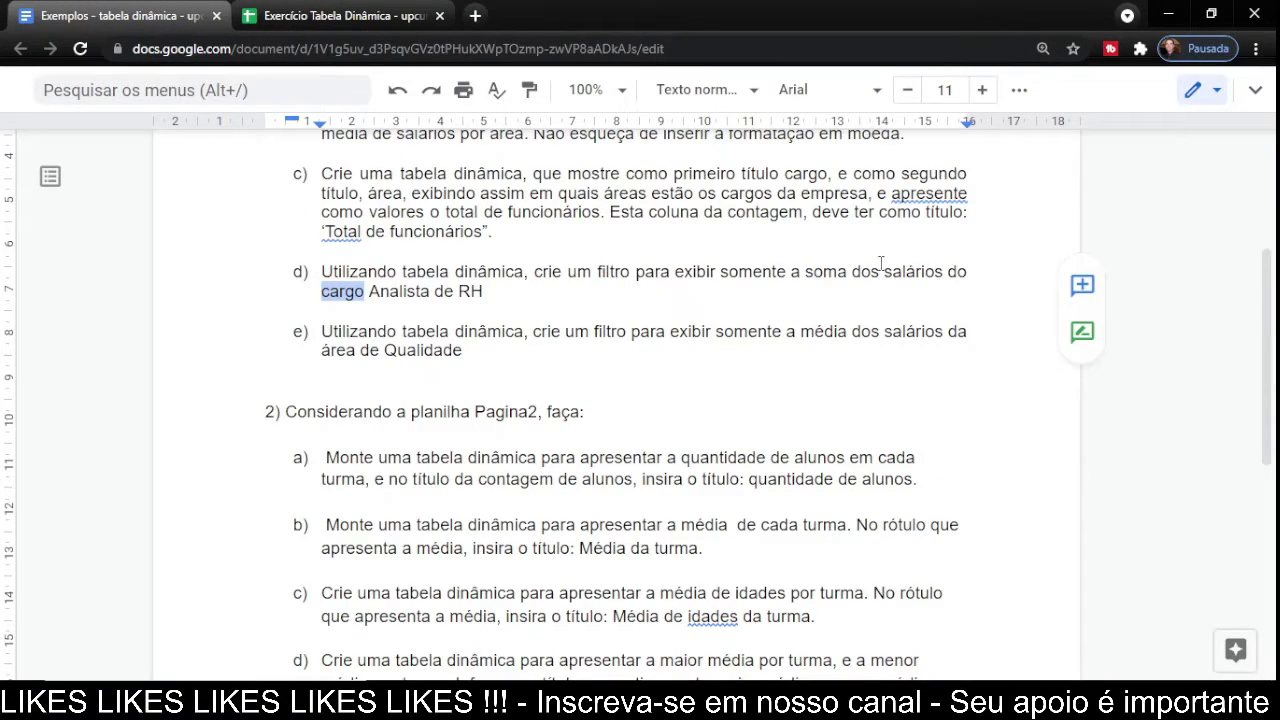
left_click(288, 18)
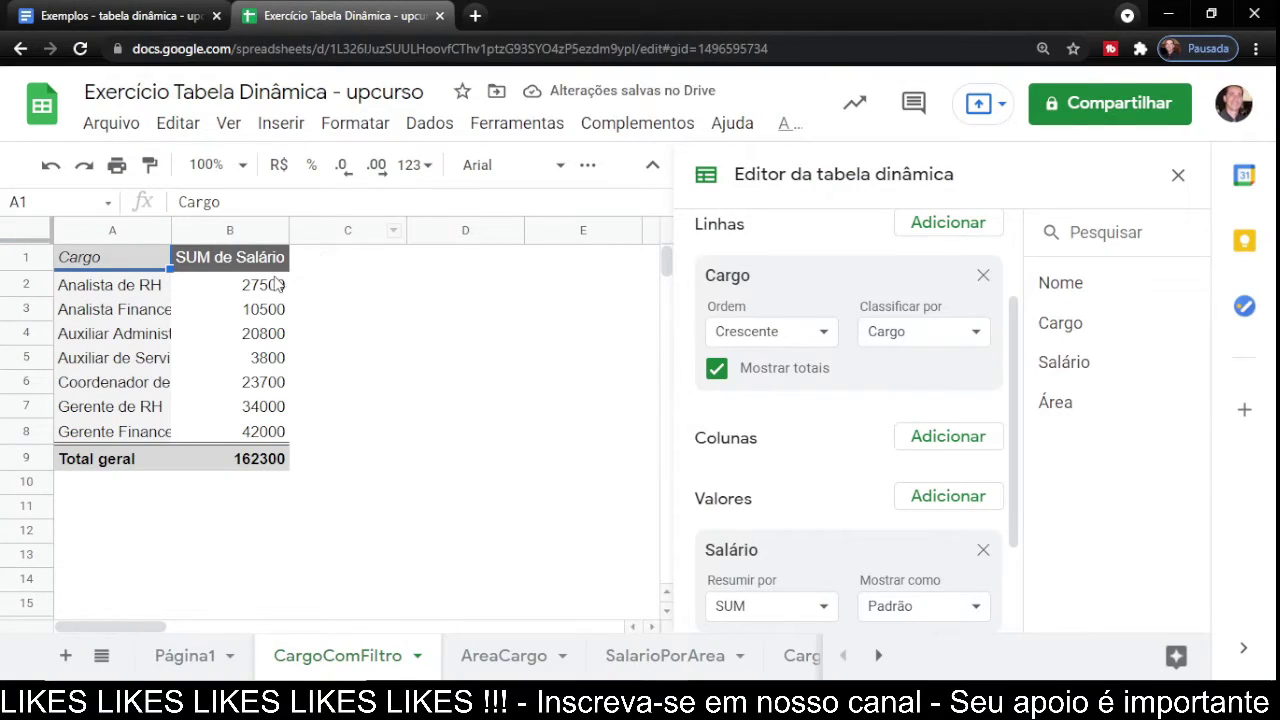
left_click_drag(265, 289, 266, 466)
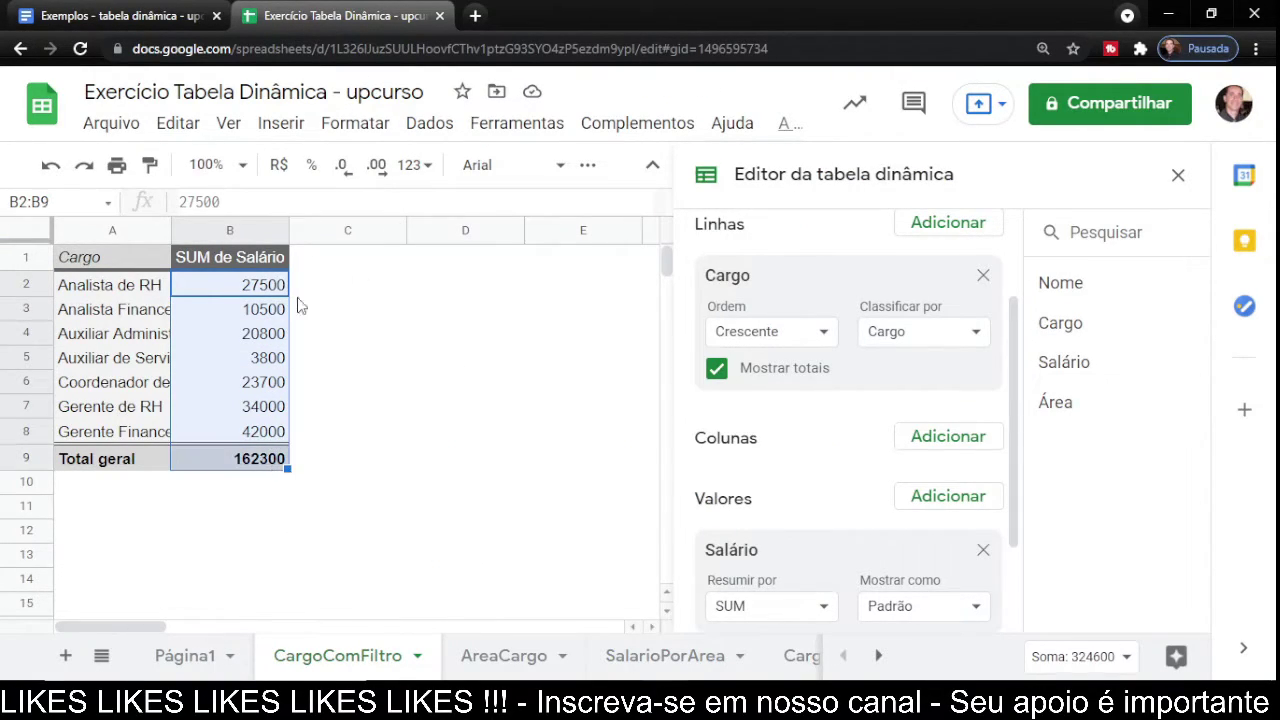
left_click(279, 165)
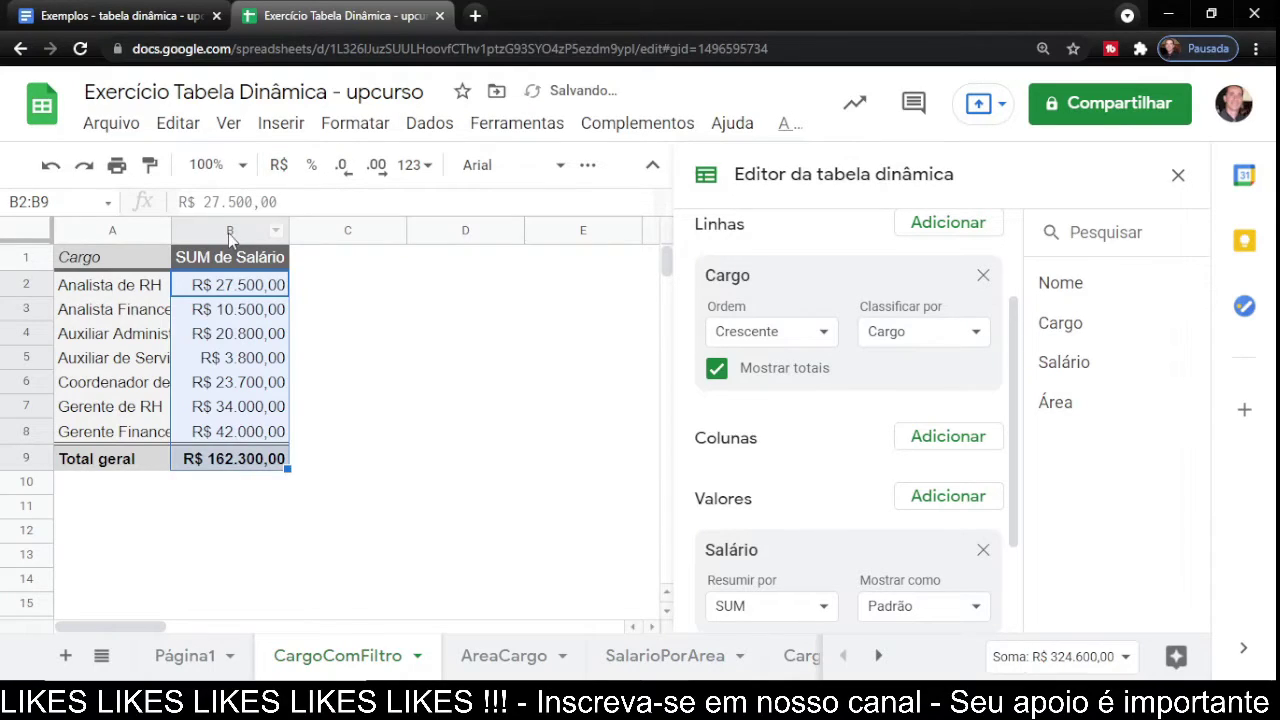
Rename the SUM de Salário header as Soma dos Salário and fit column B's width to its contents.
left_click(220, 259)
double_click(220, 259)
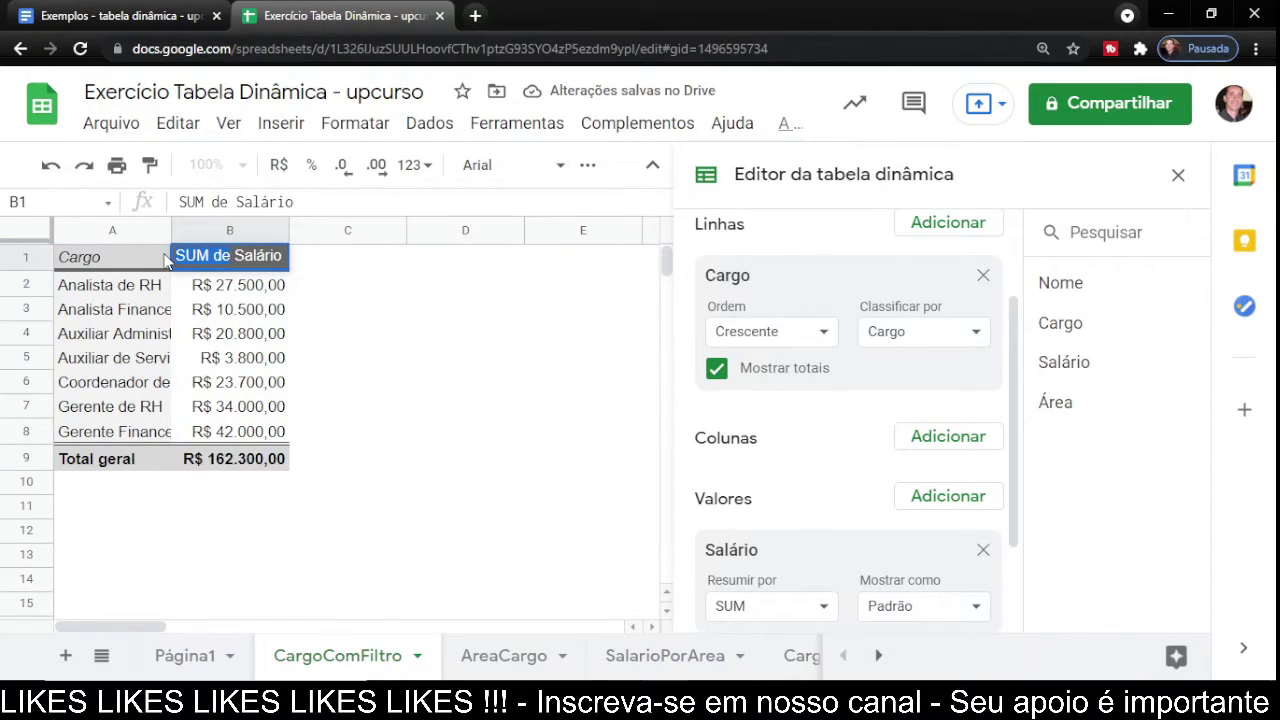
type("Soma dos")
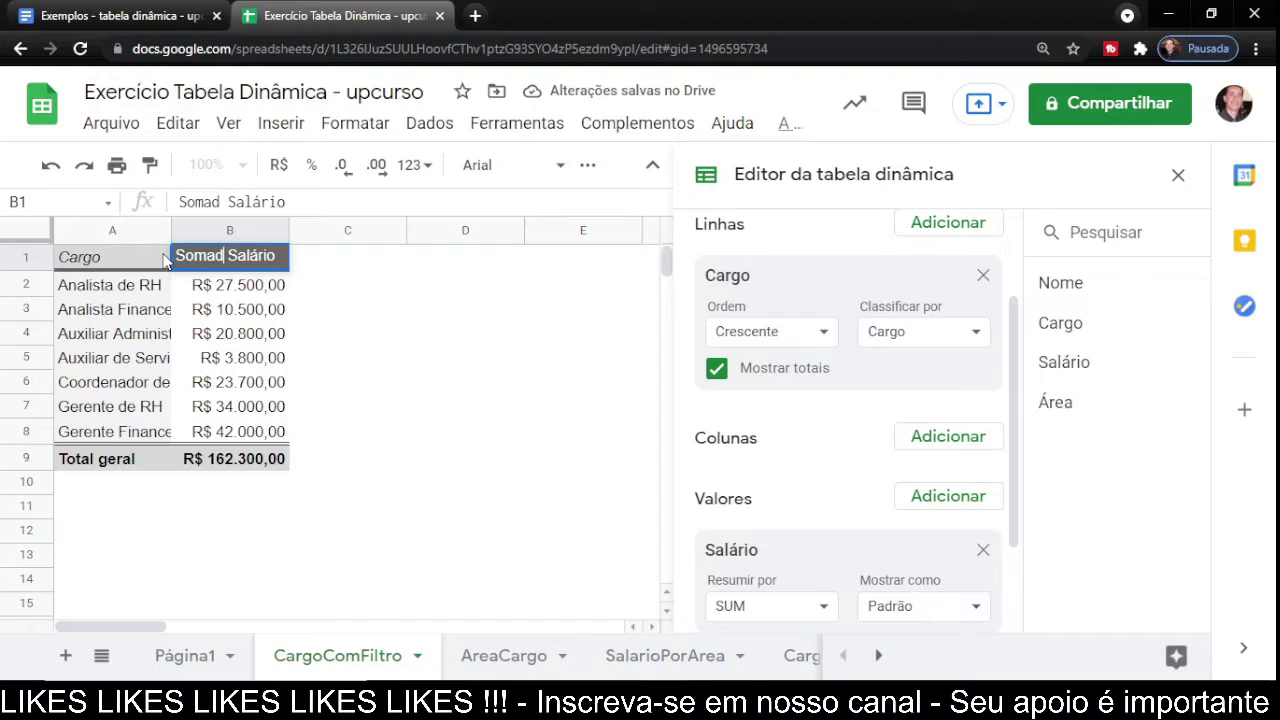
key("Return")
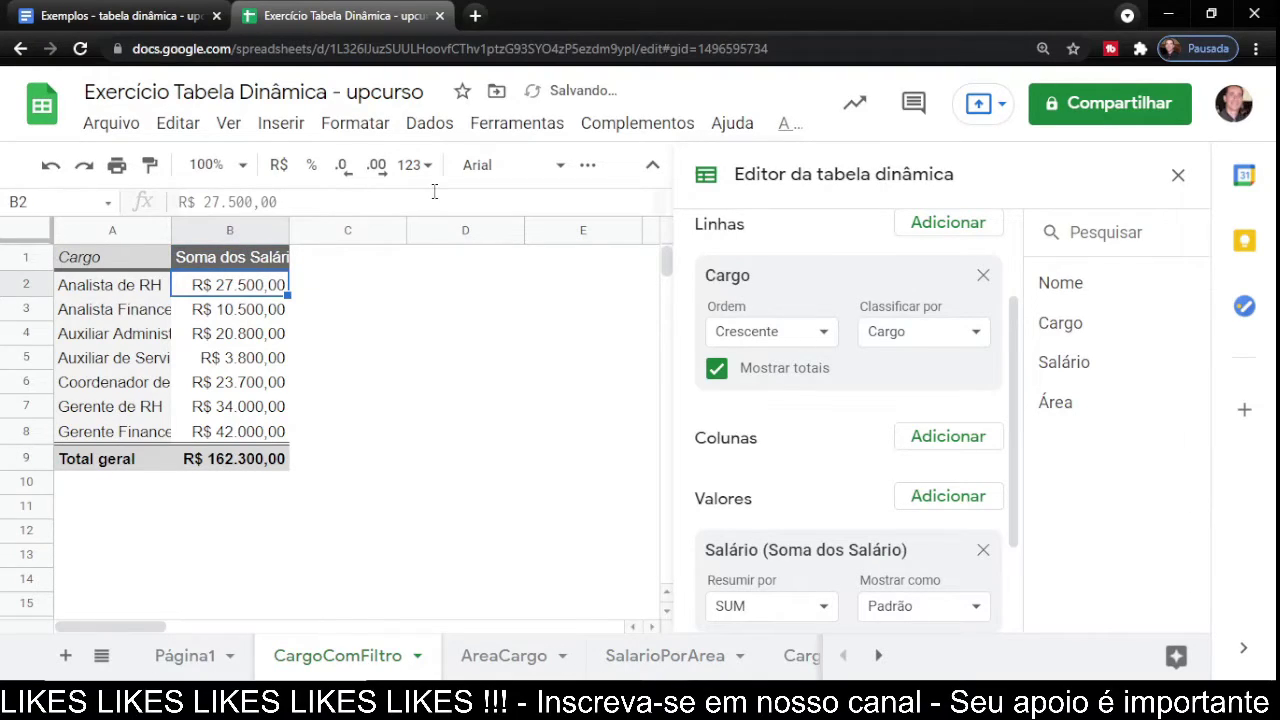
double_click(289, 230)
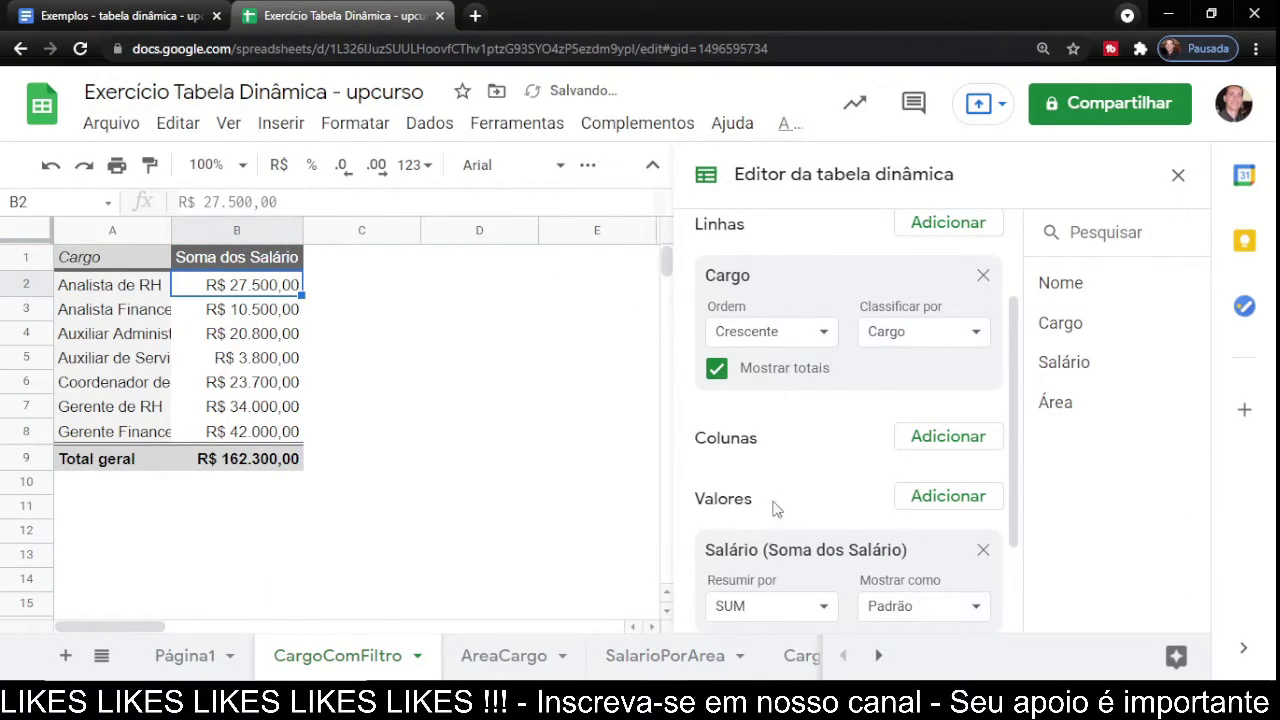
Check the summary function options of the Salário value, and switch to Google Docs to read which cargo exercise 1d filters.
left_click_drag(1016, 449, 1017, 529)
left_click(826, 490)
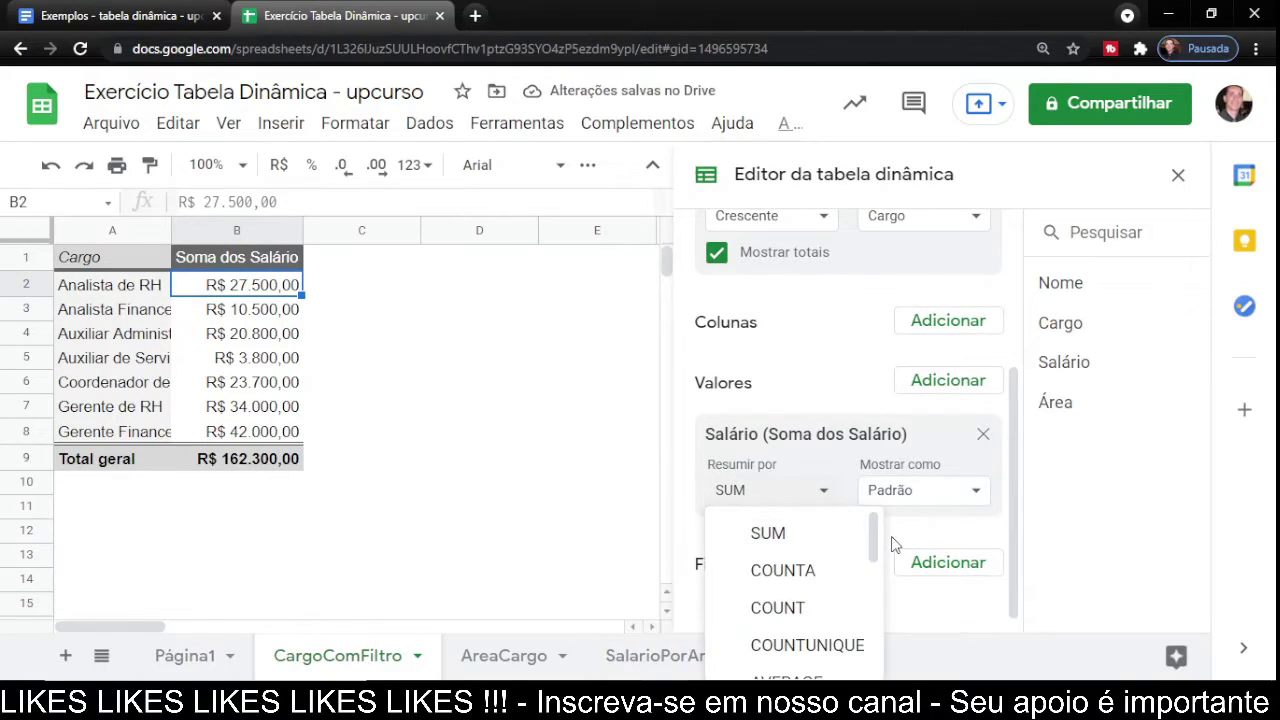
left_click(826, 490)
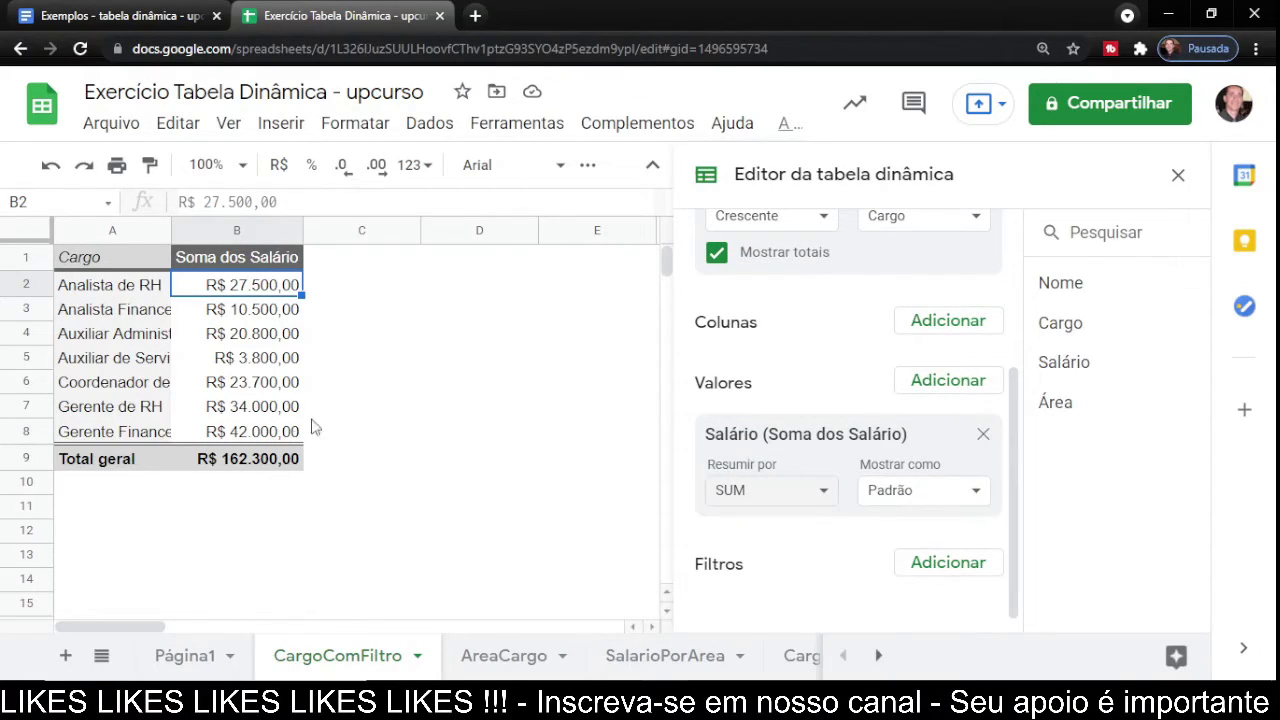
scroll(910, 500, "down", 1)
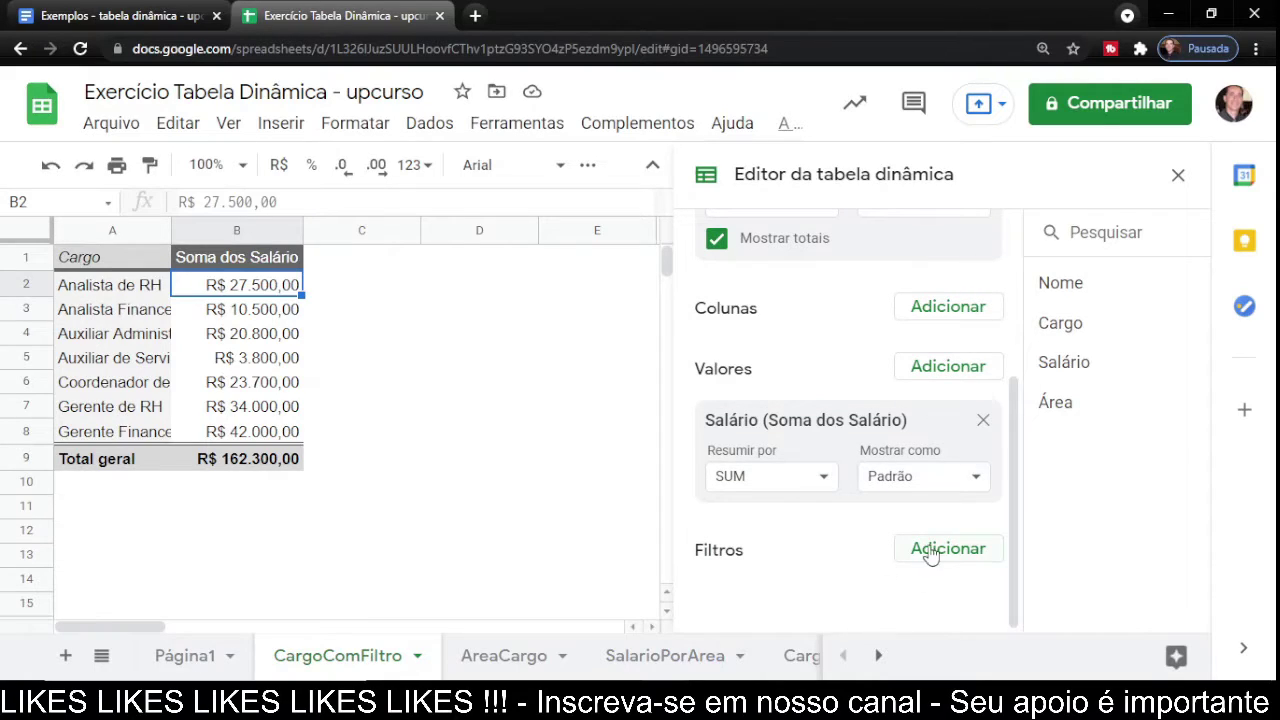
left_click(175, 20)
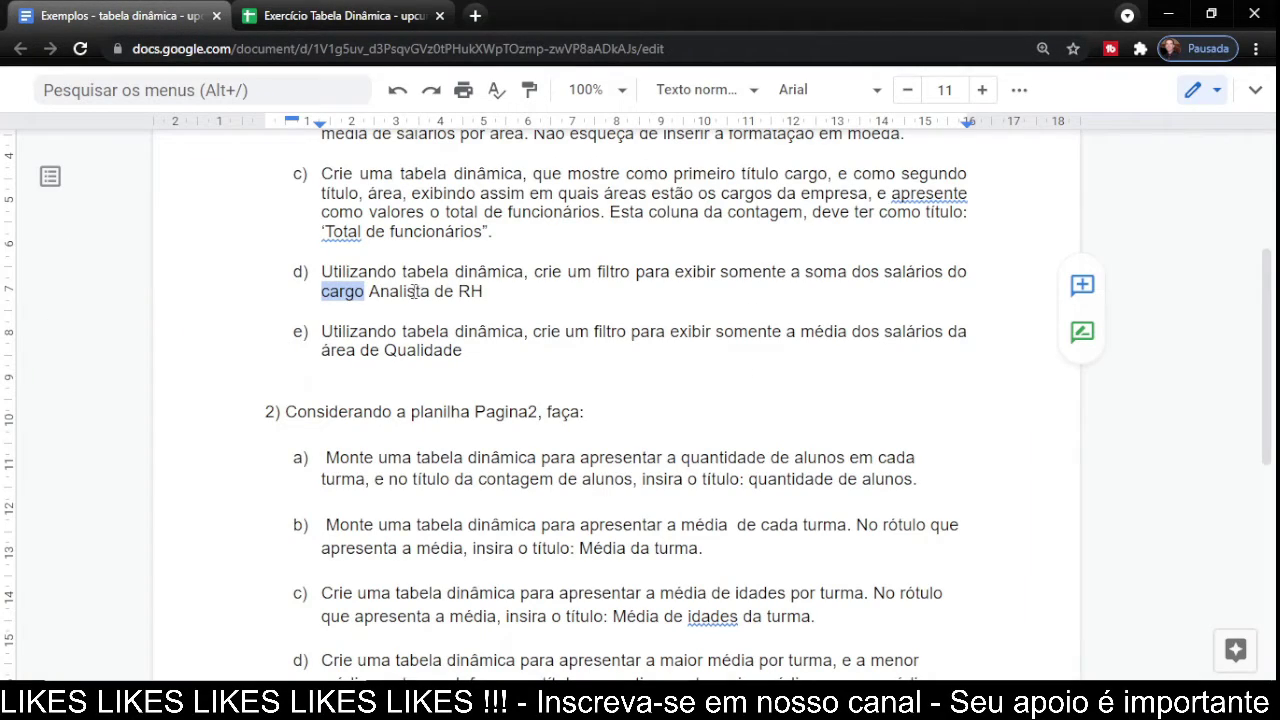
left_click_drag(370, 291, 482, 291)
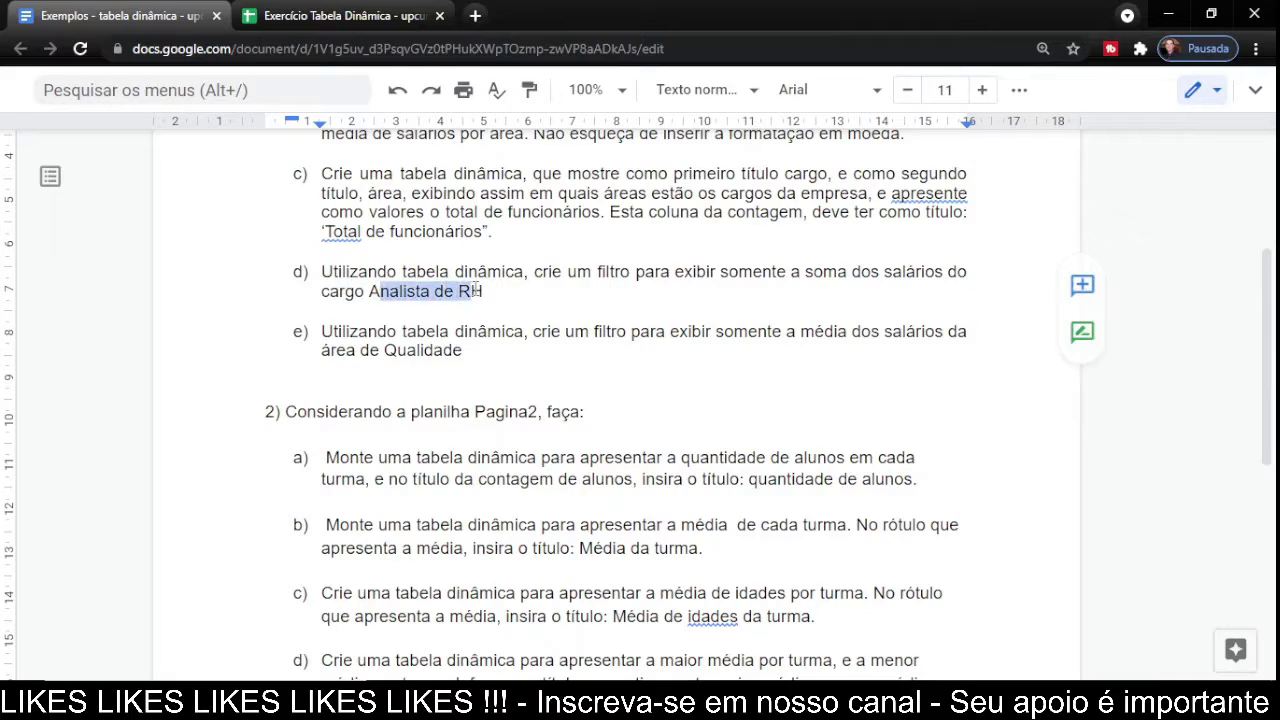
Back in Google Sheets, add Cargo as a filter of the pivot table.
left_click(302, 17)
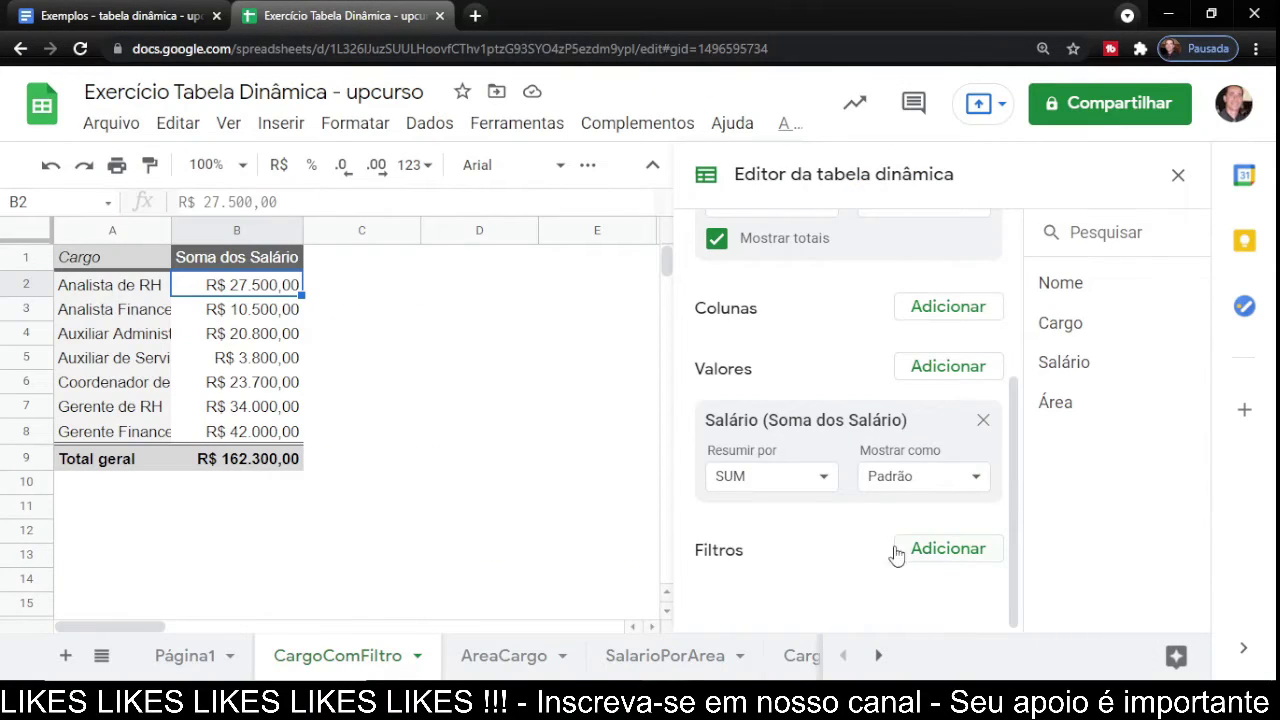
left_click(932, 560)
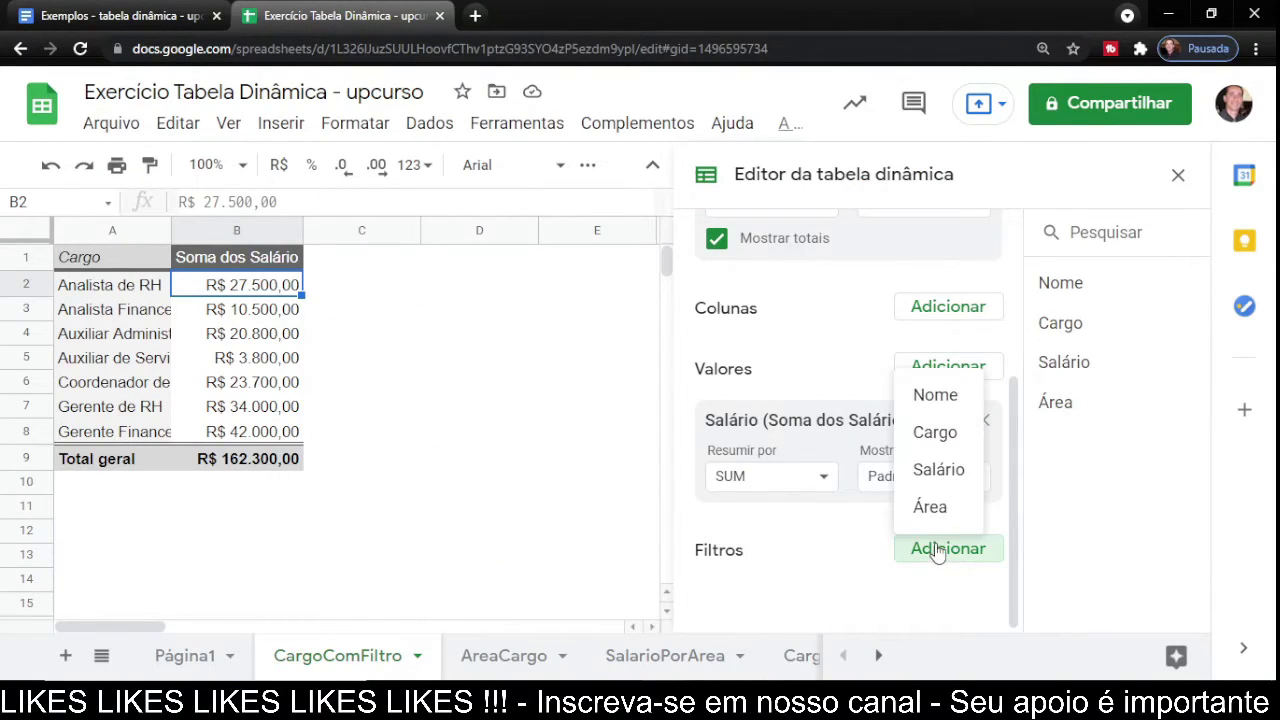
left_click(927, 440)
scroll(1010, 500, "down", 1)
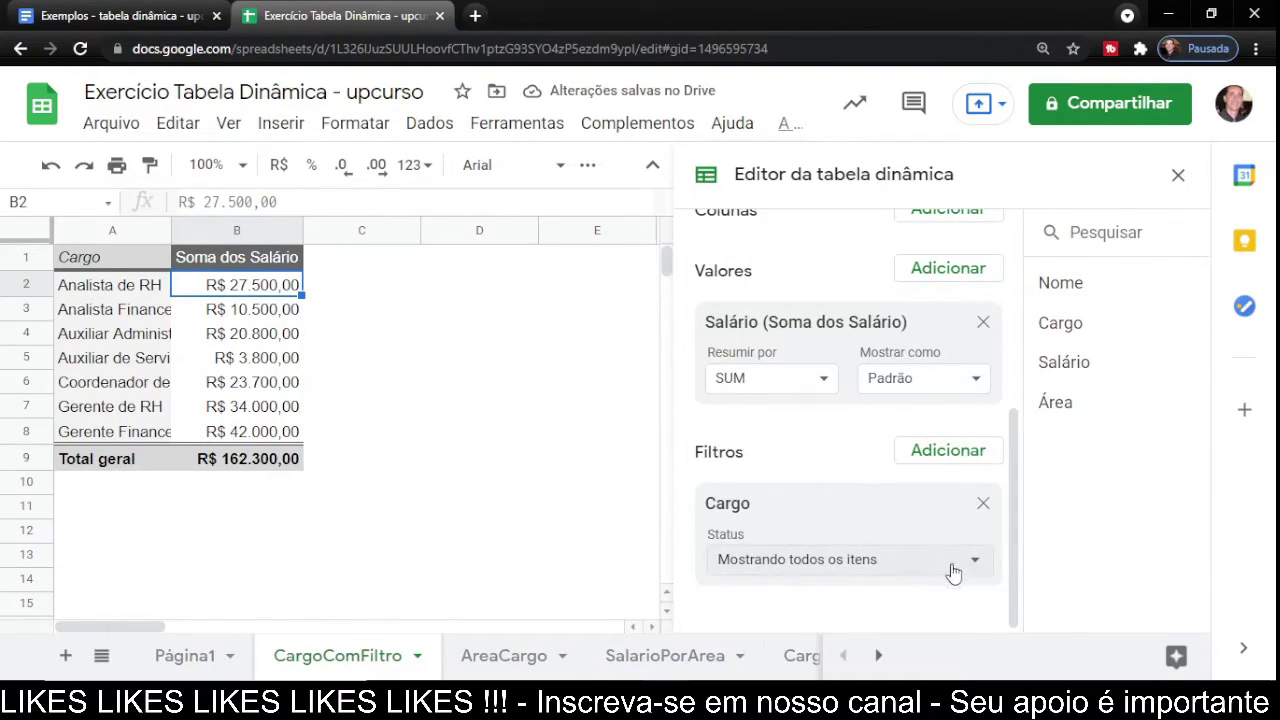
Check the cargo named in exercise 1d in Google Docs, and in Google Sheets restrict the pivot table's Cargo filter to Analista de RH.
left_click(980, 567)
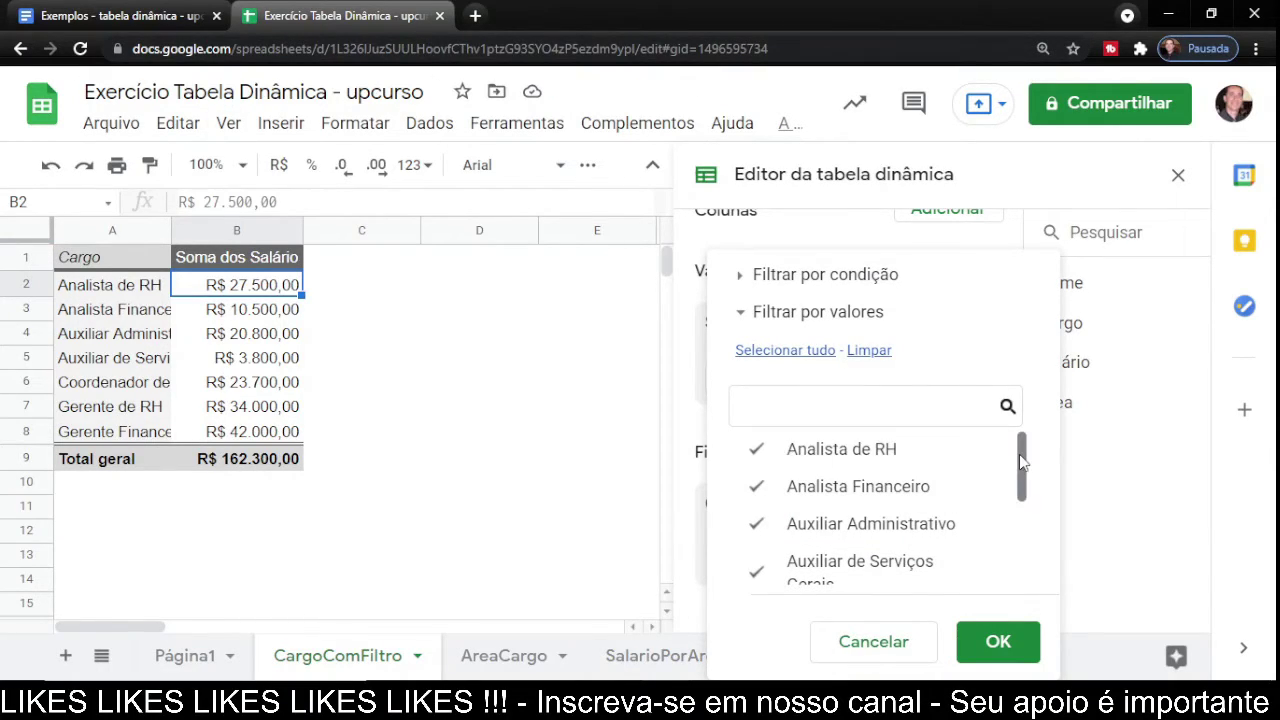
left_click_drag(1022, 465, 1024, 548)
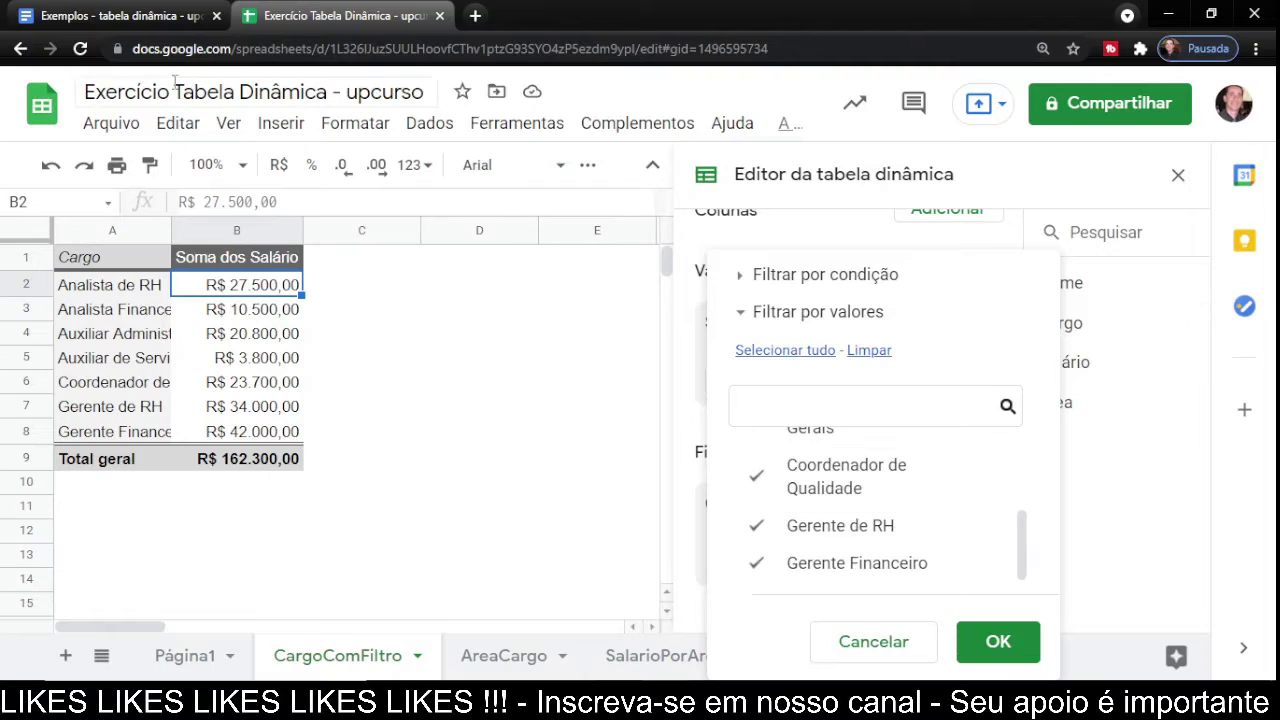
left_click(167, 24)
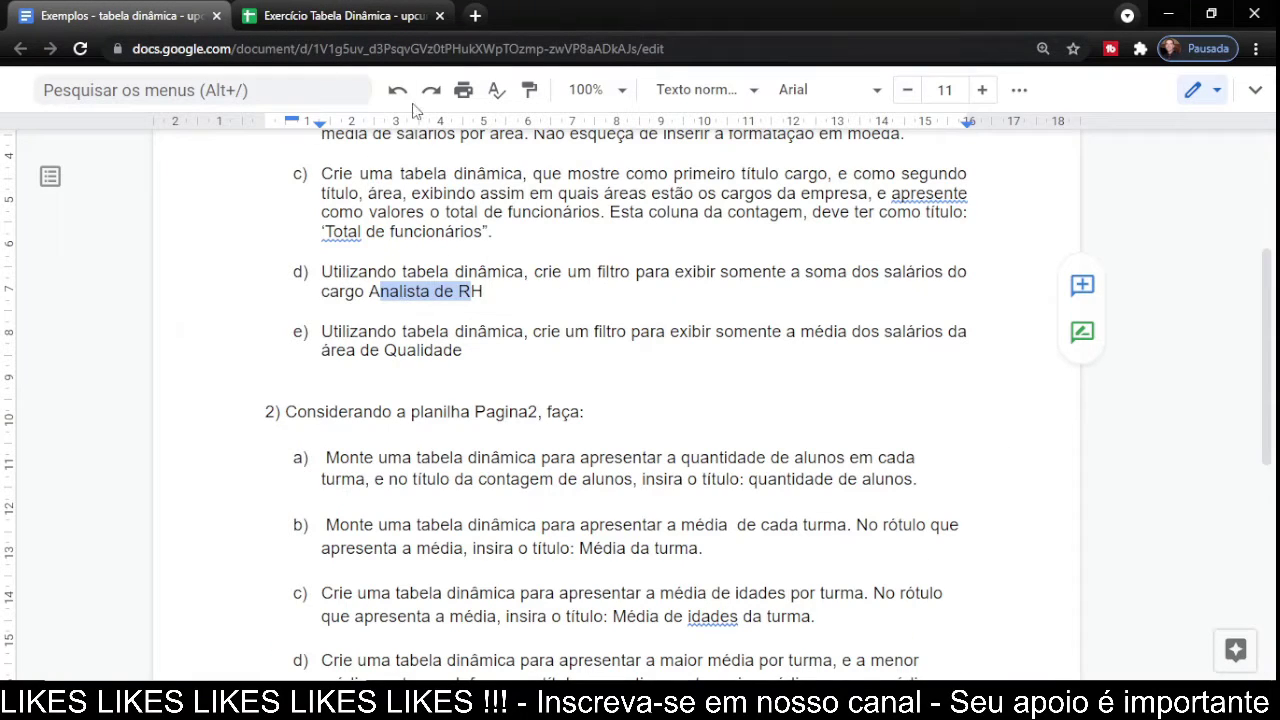
left_click(340, 16)
left_click_drag(1021, 535, 1005, 445)
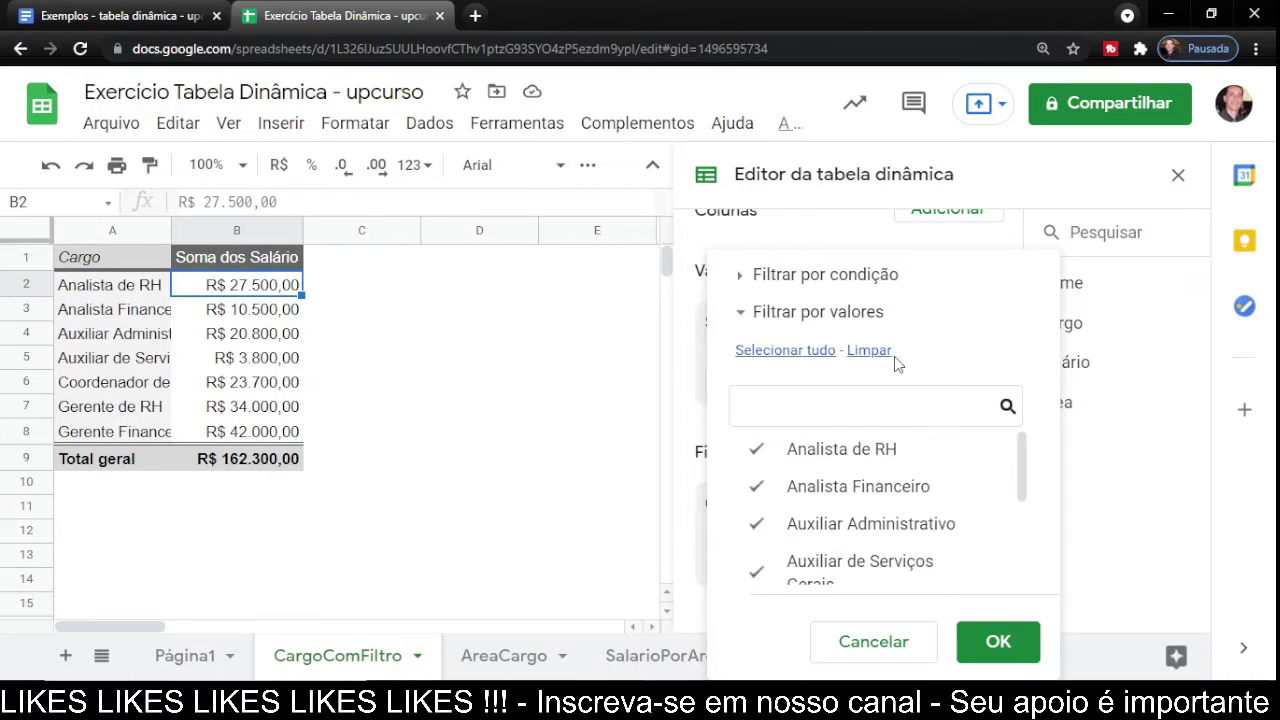
left_click(757, 449)
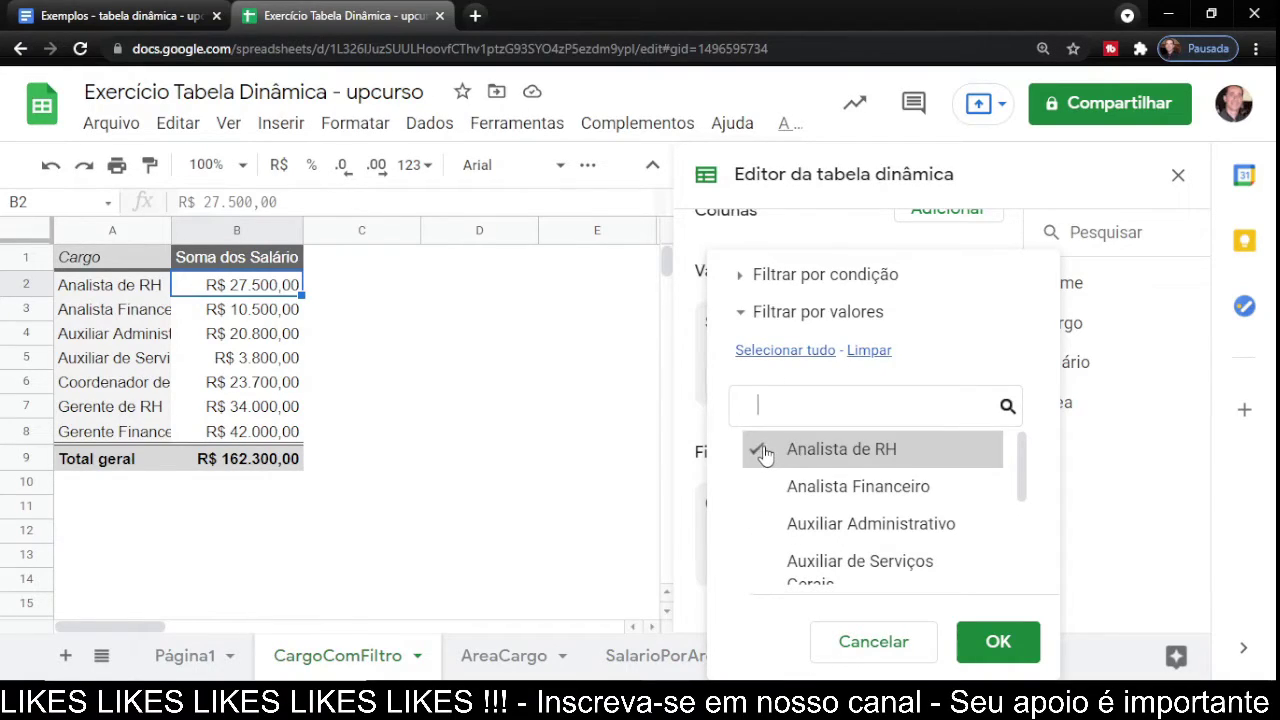
left_click(998, 643)
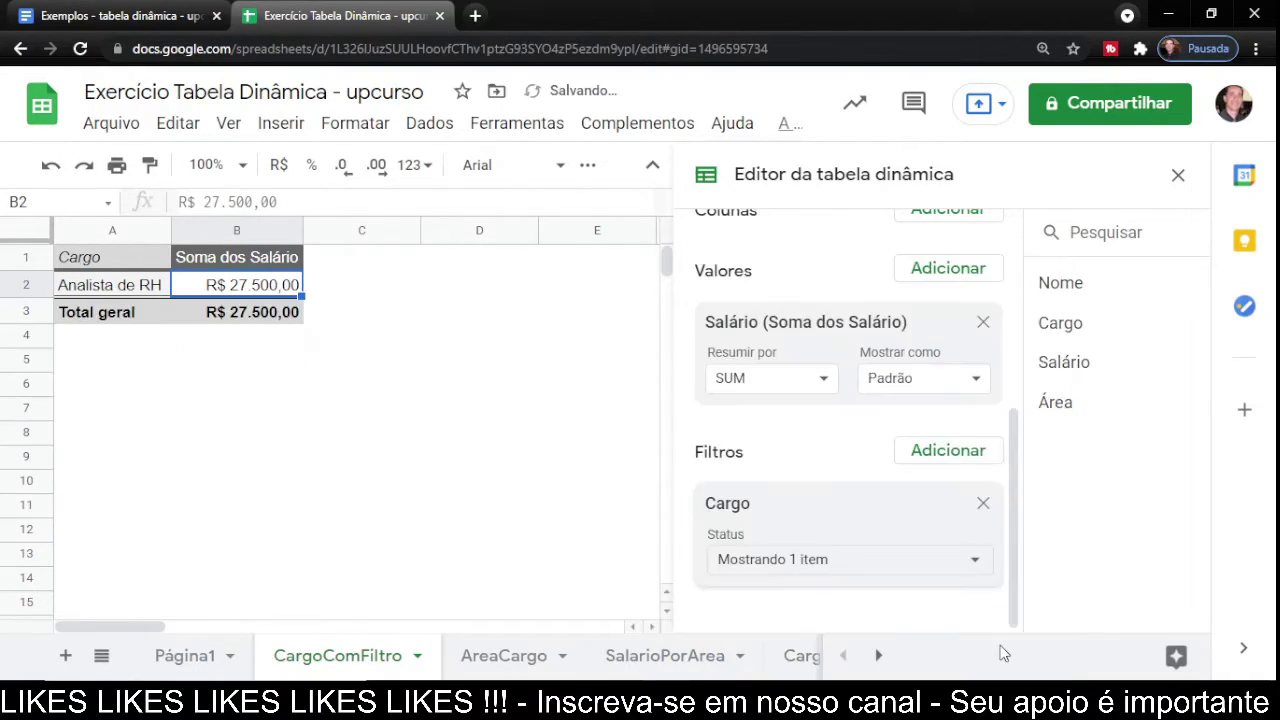
left_click(496, 466)
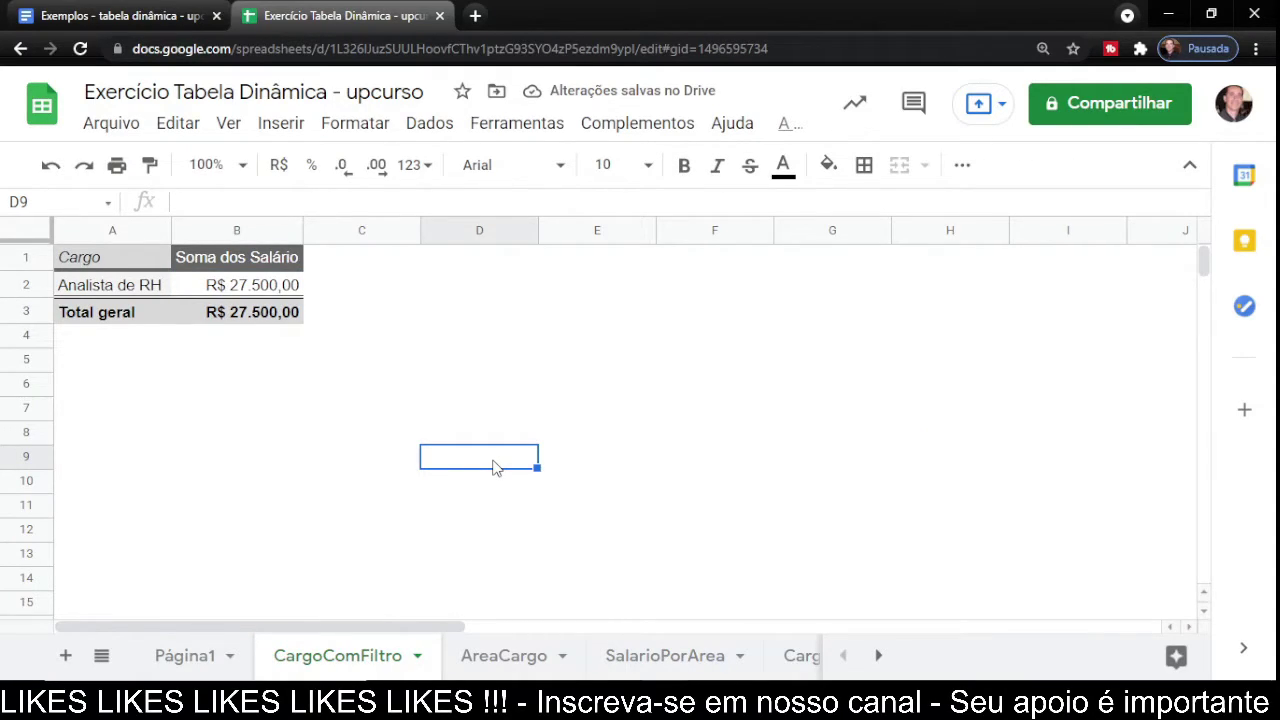
Extend the Cargo filter of the CargoComFiltro pivot table with Analista Financeiro and Gerente de RH, applying each addition.
left_click(258, 314)
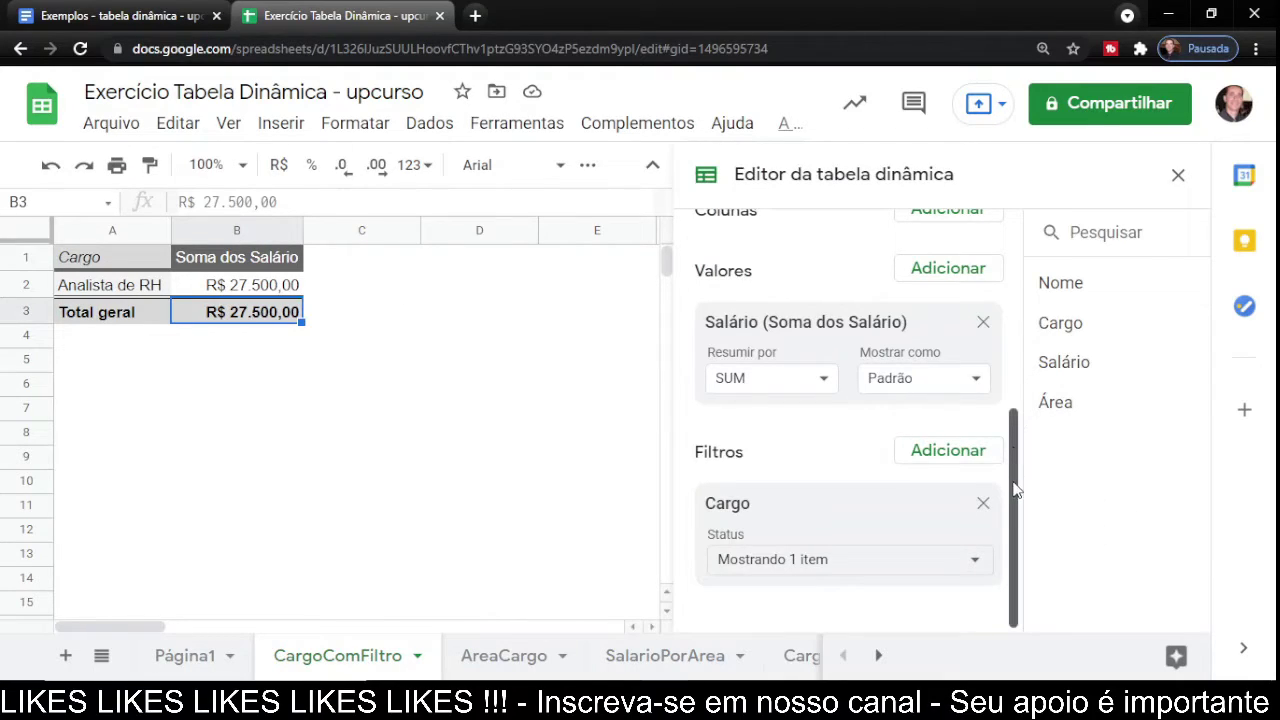
left_click(977, 562)
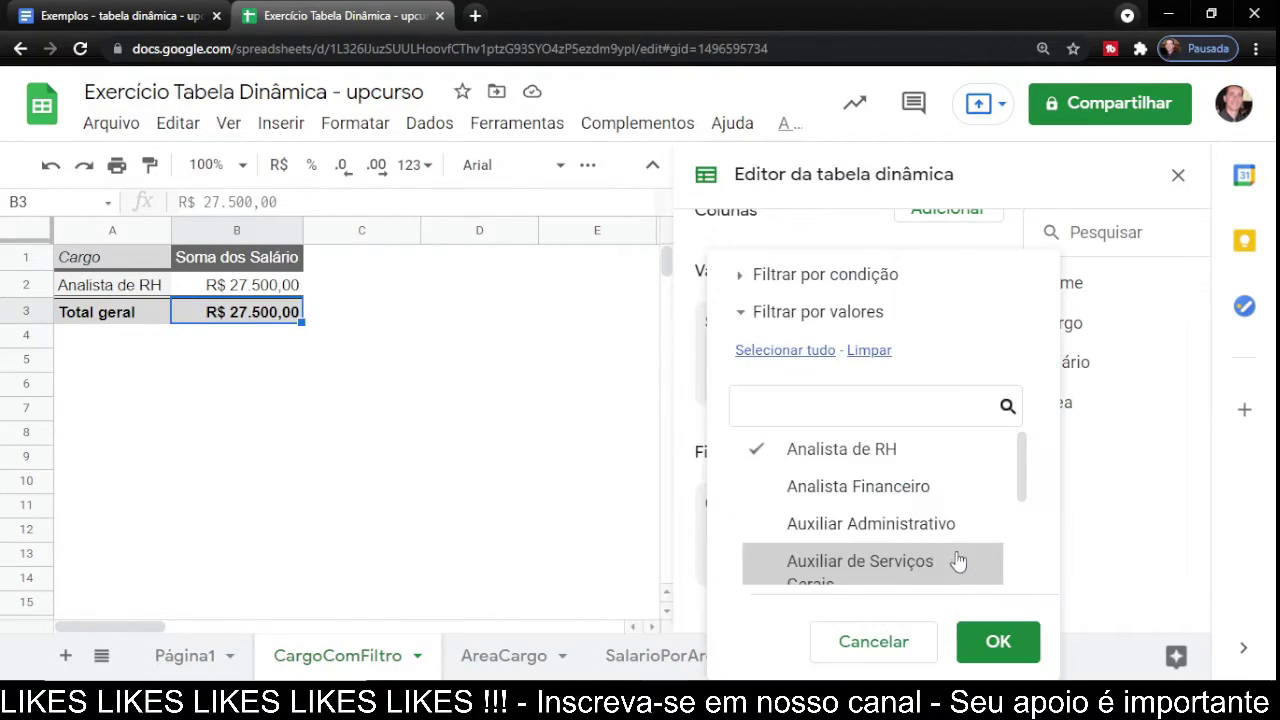
left_click(824, 490)
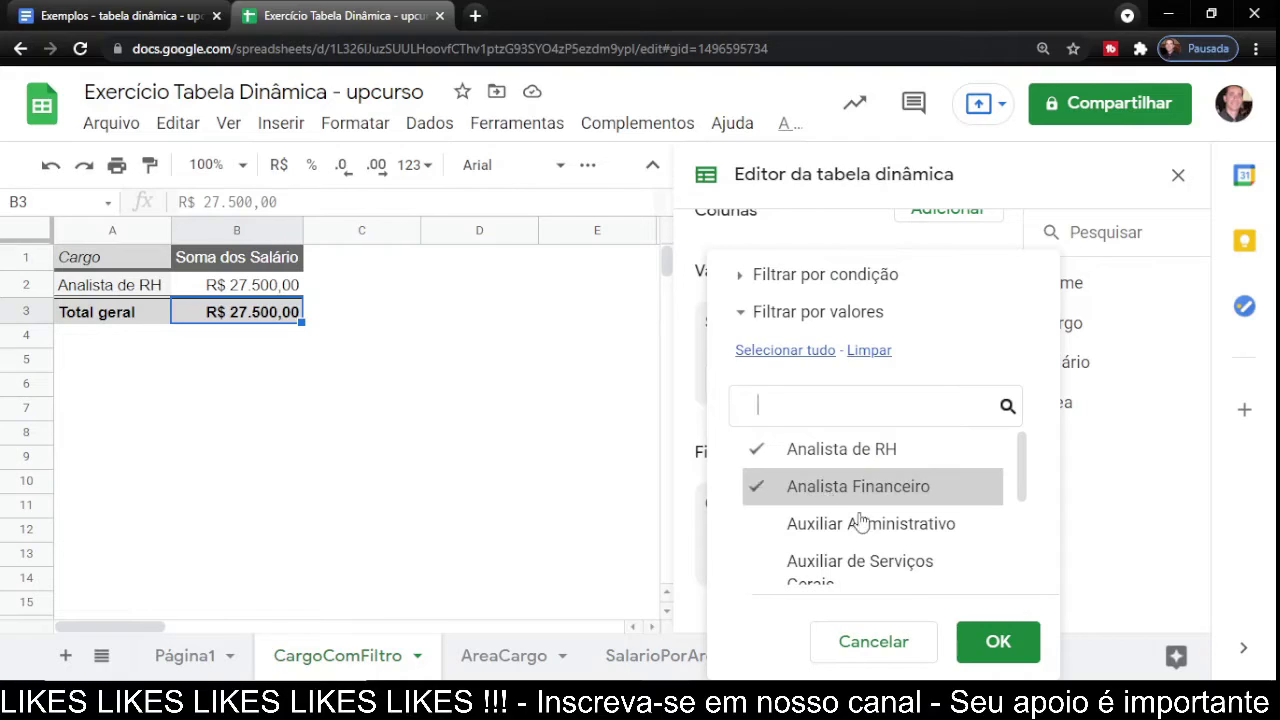
left_click(994, 642)
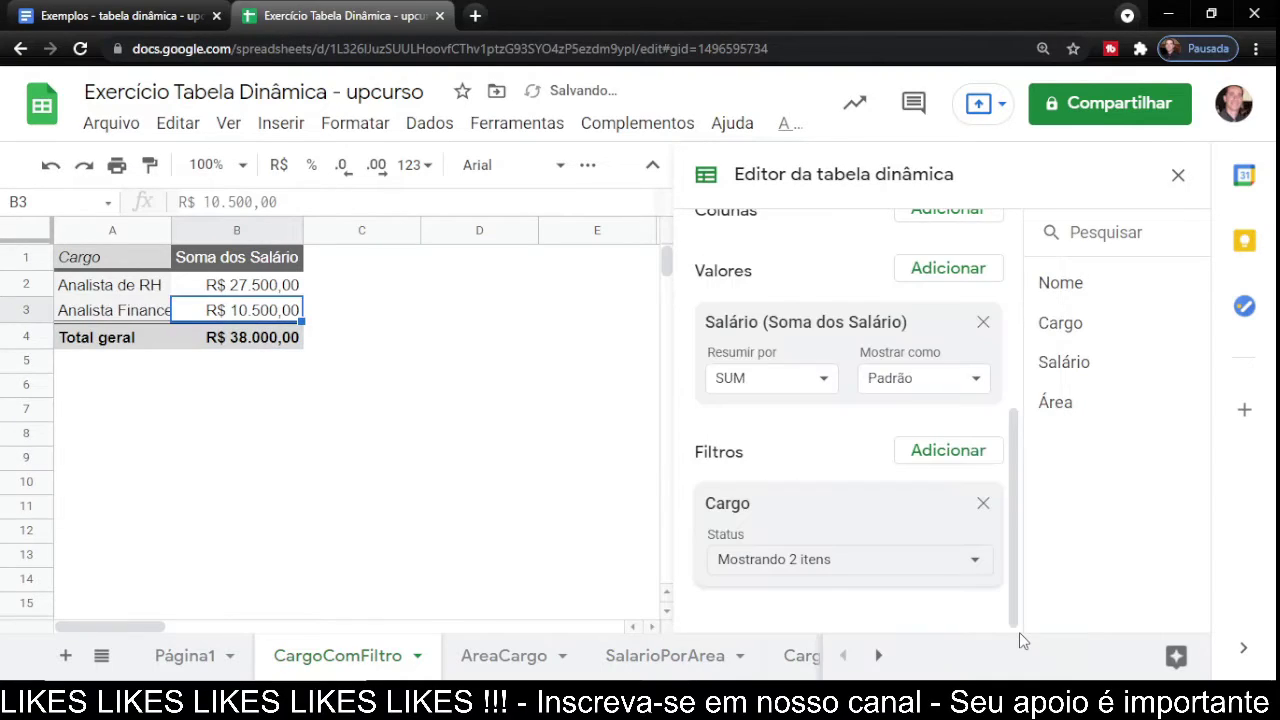
left_click(978, 563)
left_click_drag(1022, 472, 1020, 545)
left_click(872, 530)
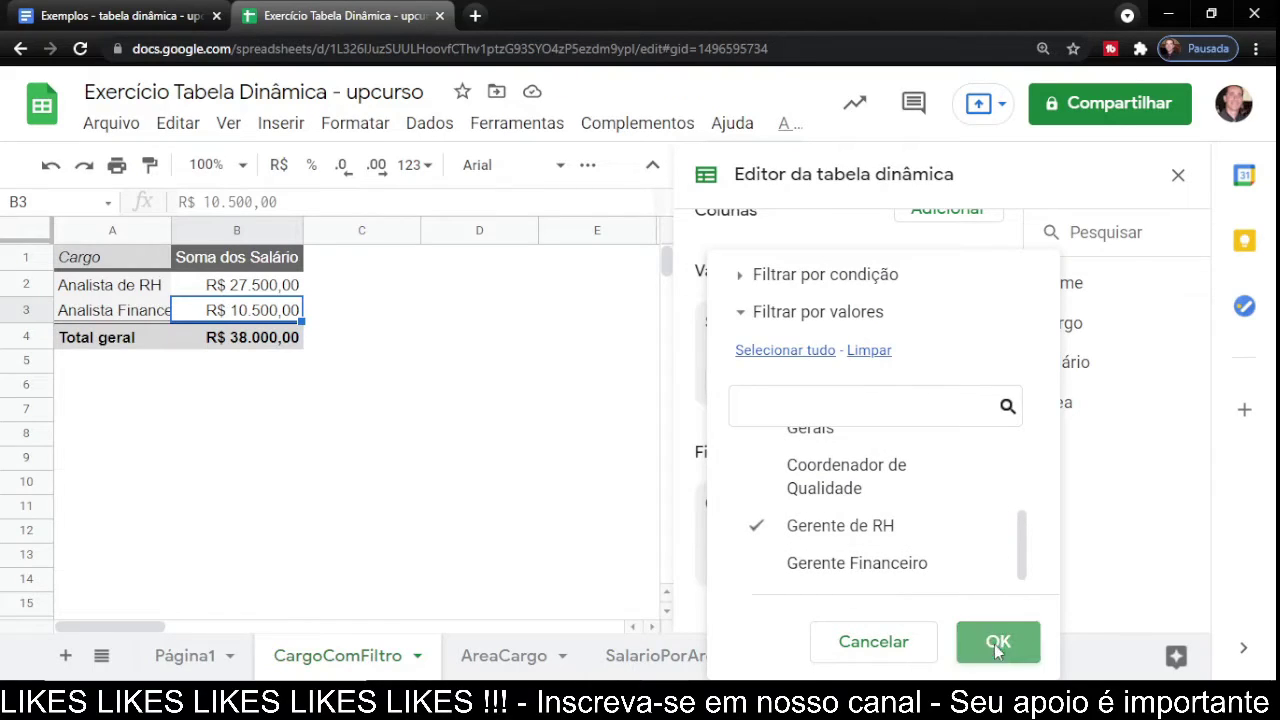
left_click(994, 644)
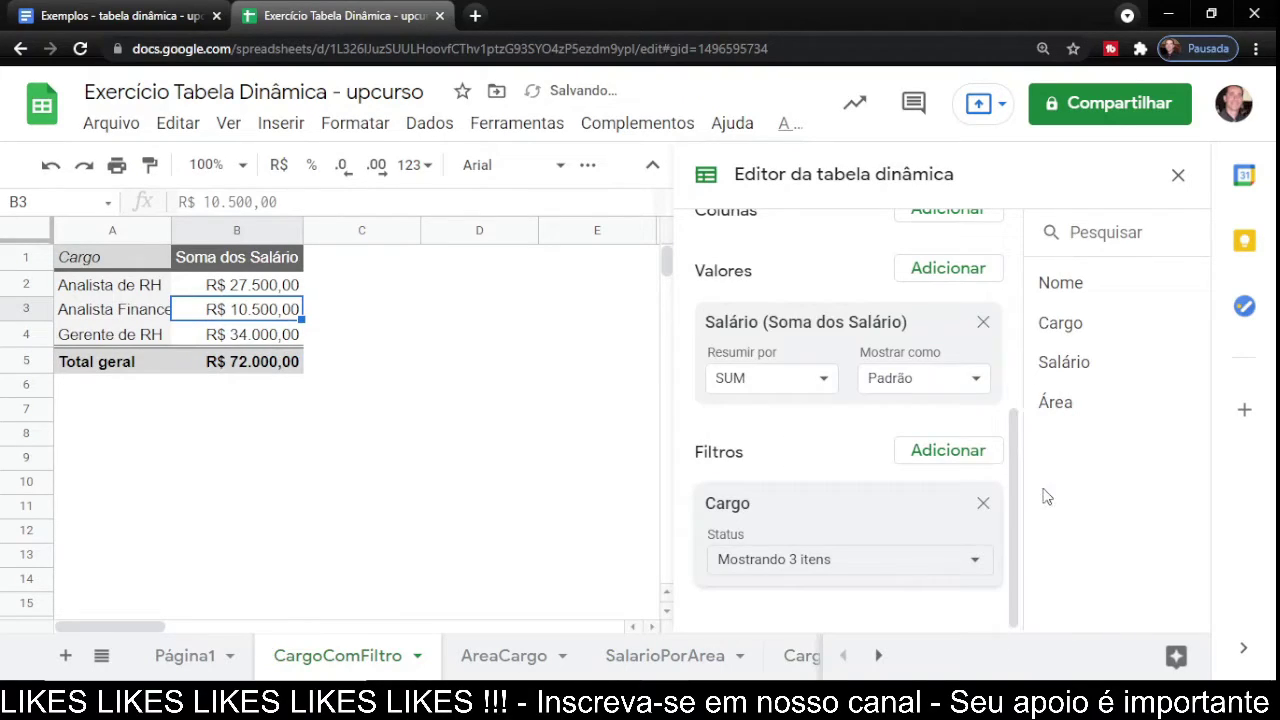
Clear all values from the Cargo filter and apply it, and reselect every cargo so the filter includes all items.
left_click(979, 565)
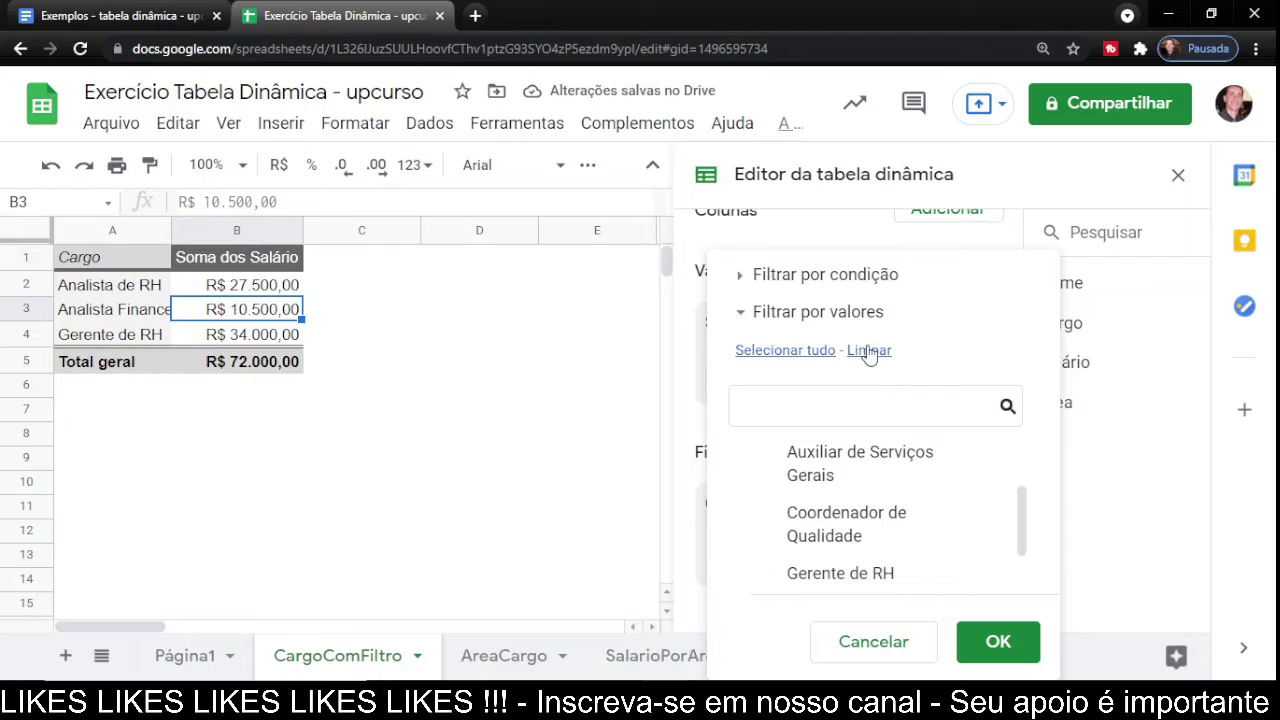
left_click(997, 641)
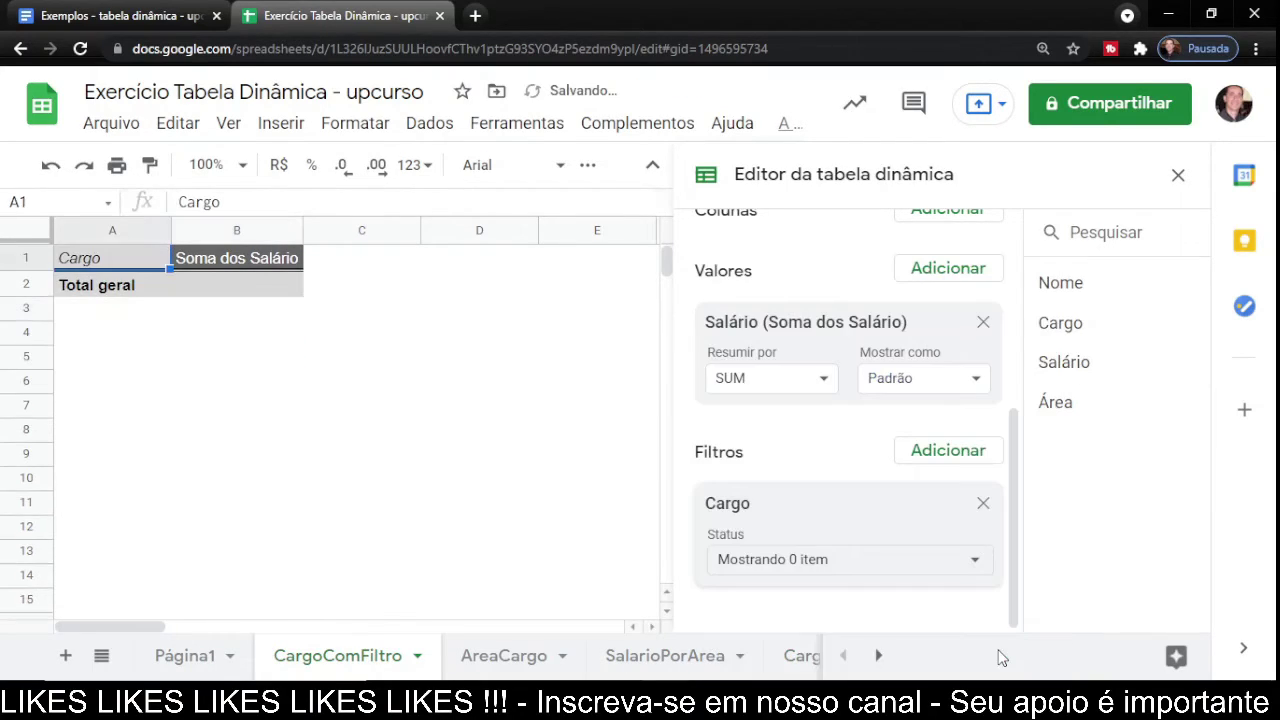
left_click(898, 566)
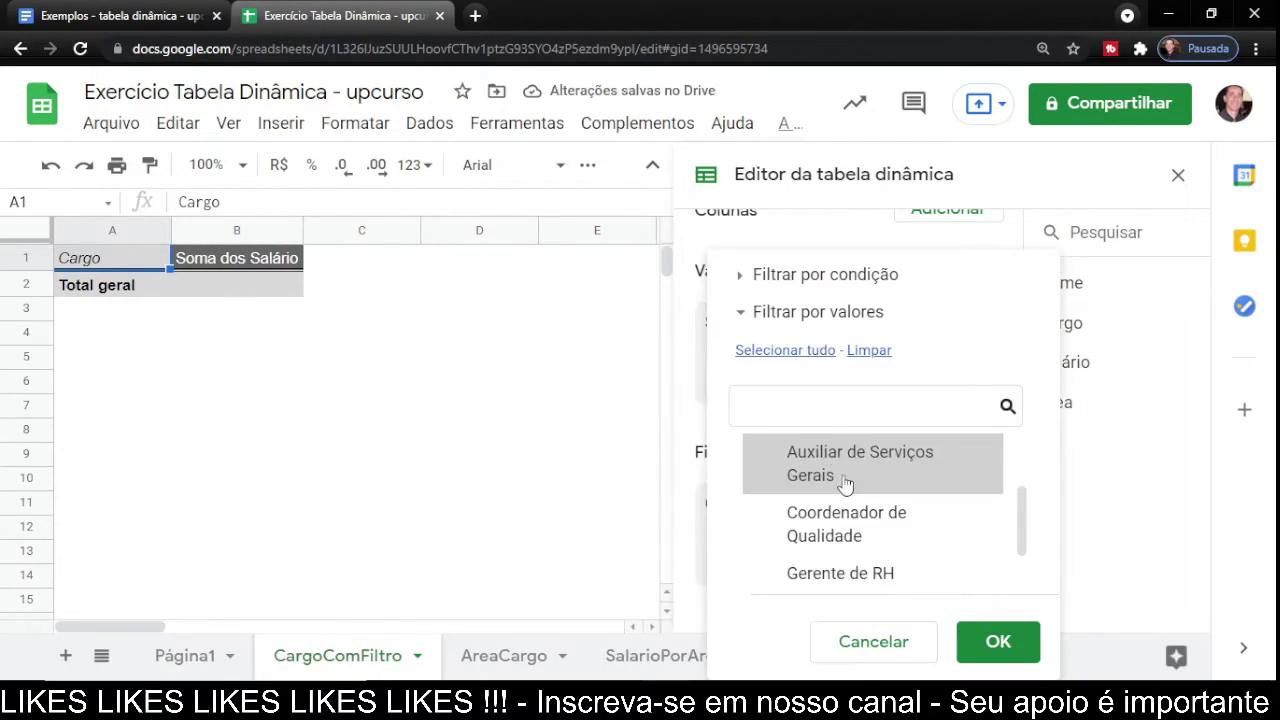
left_click(997, 641)
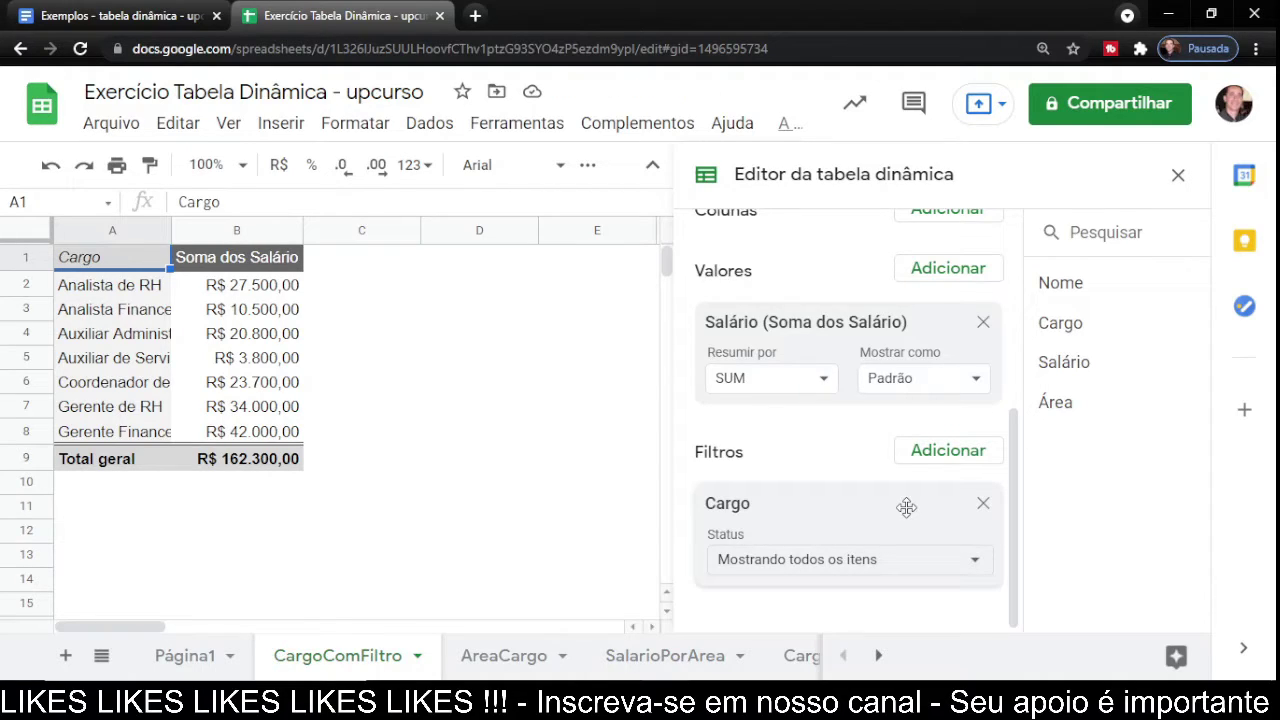
Consult exercise 1e in Google Docs, and in Google Sheets create a pivot table from Página1!A2:D43 on a new sheet.
left_click(125, 15)
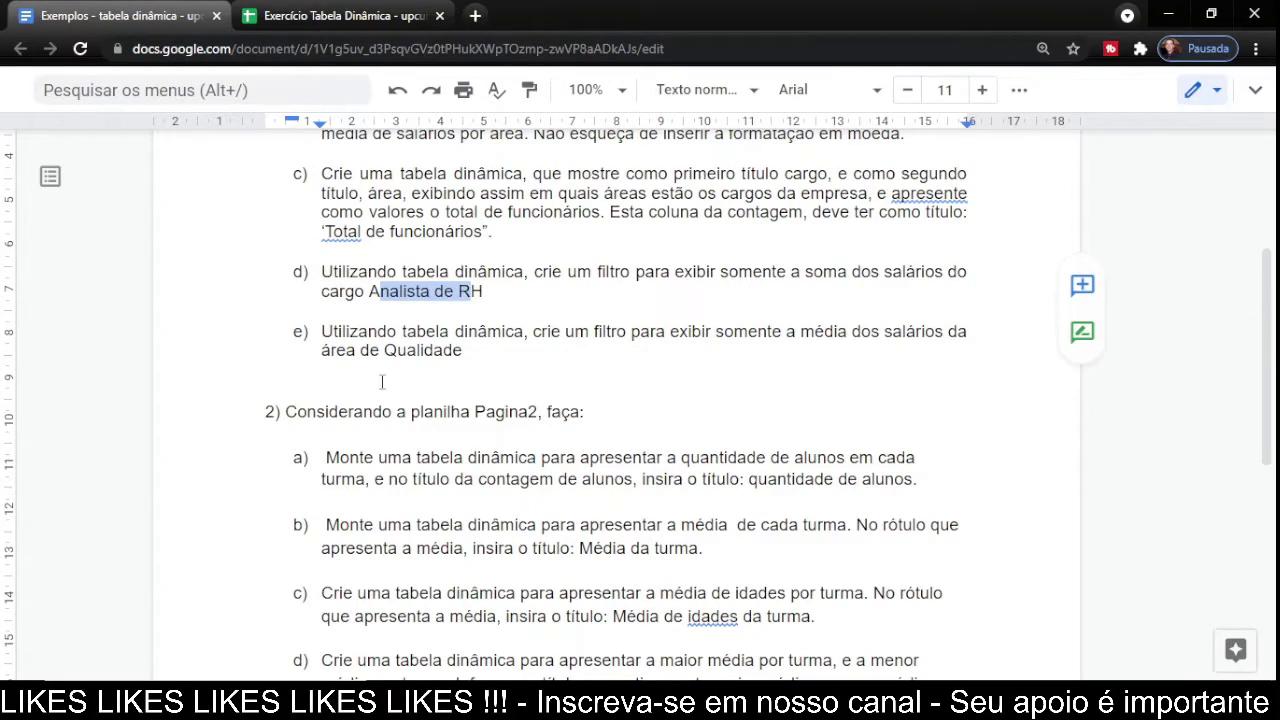
left_click_drag(371, 331, 597, 334)
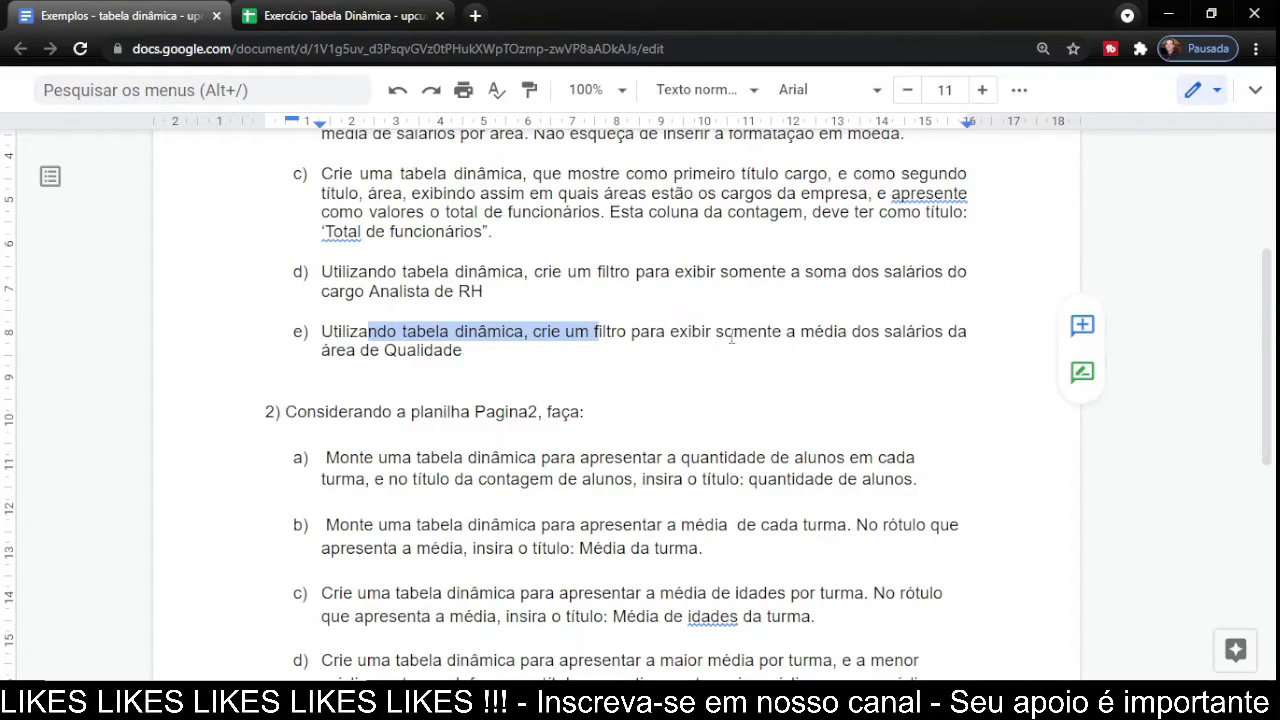
left_click_drag(731, 338, 965, 343)
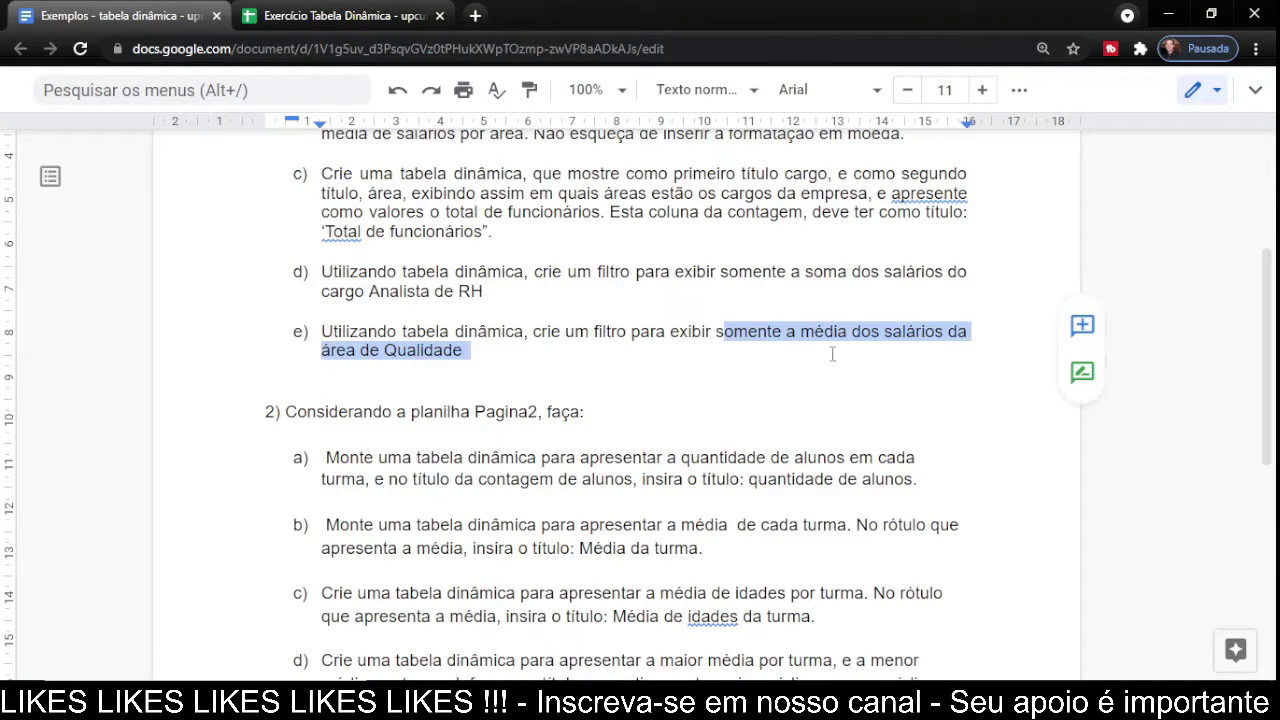
left_click(771, 369)
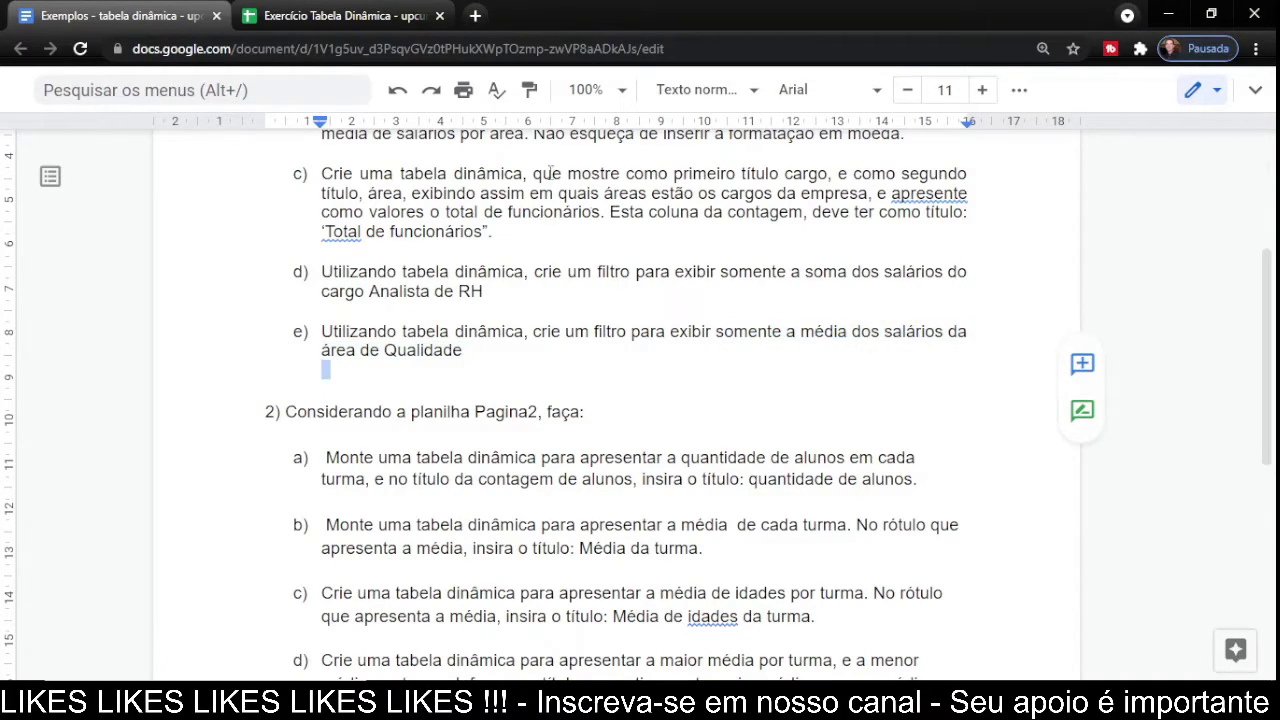
left_click(367, 16)
left_click(190, 657)
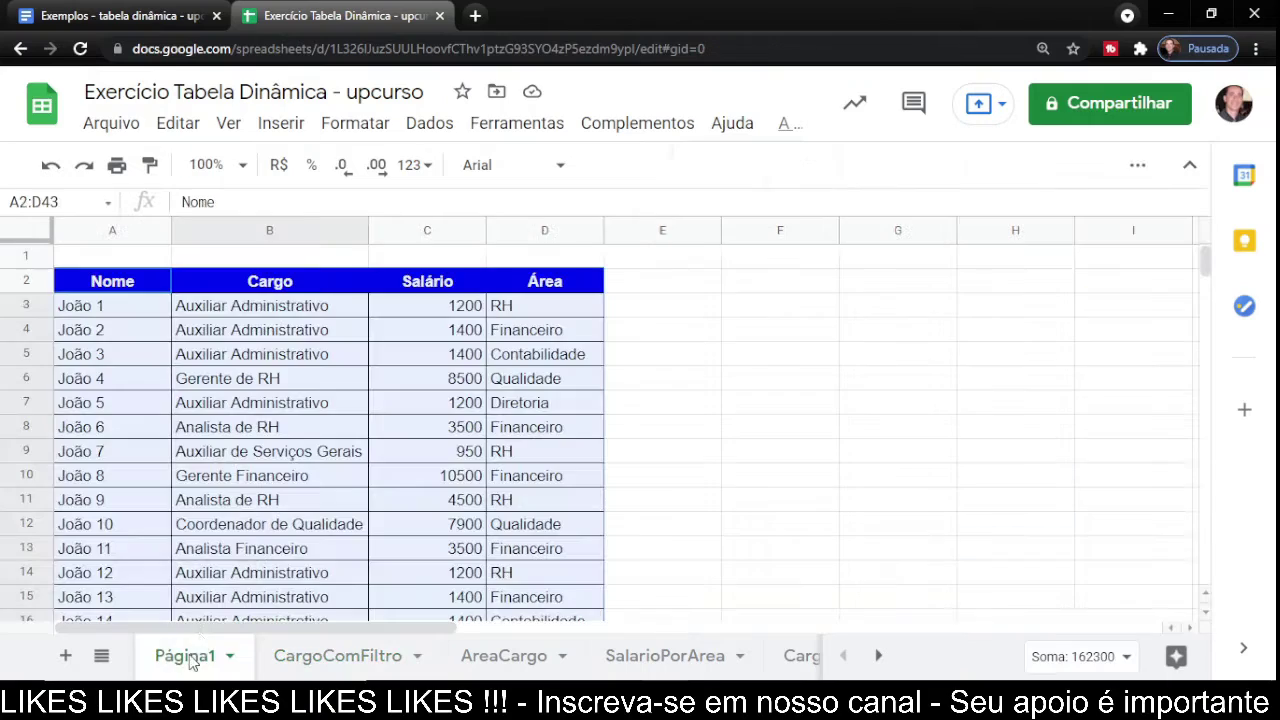
left_click(429, 124)
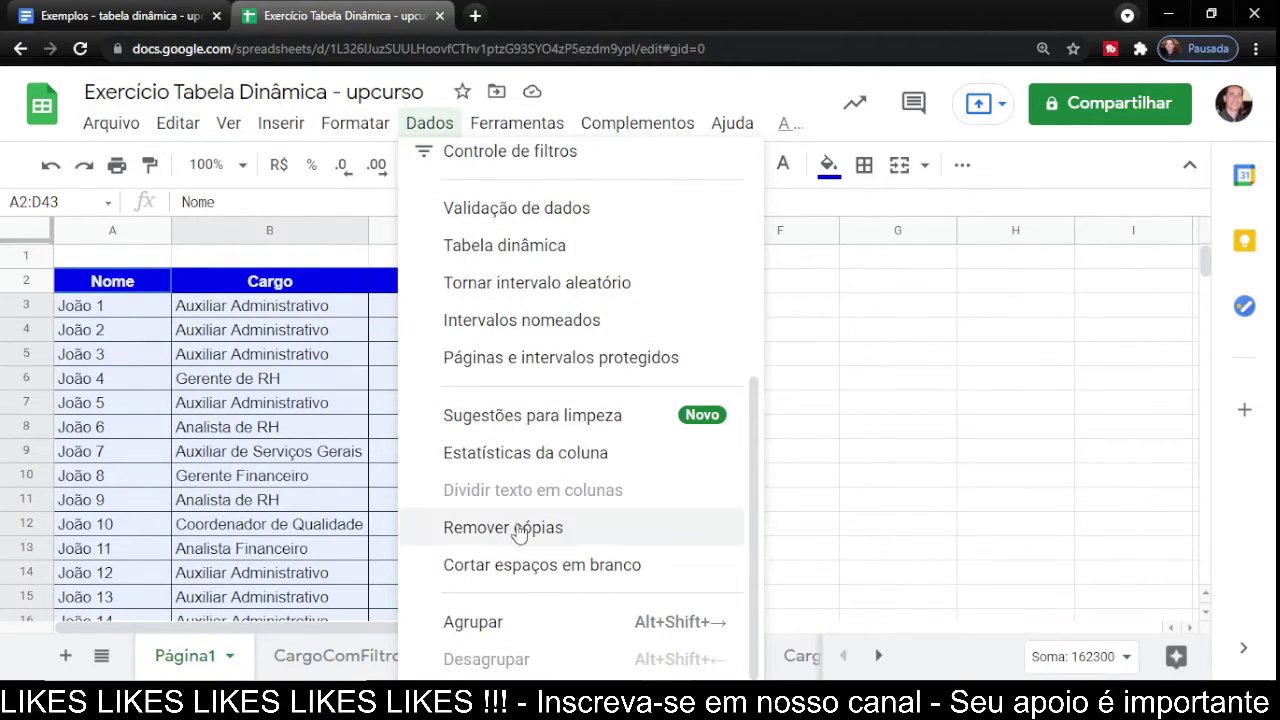
left_click(495, 246)
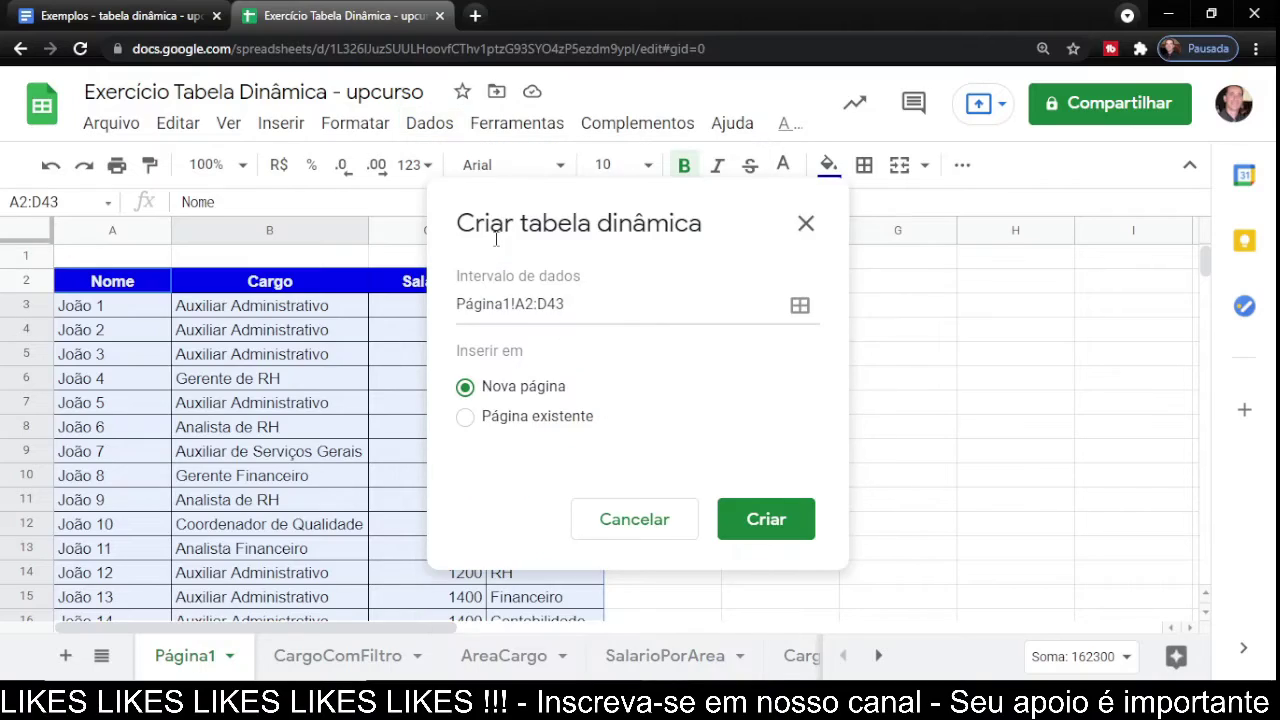
left_click(763, 518)
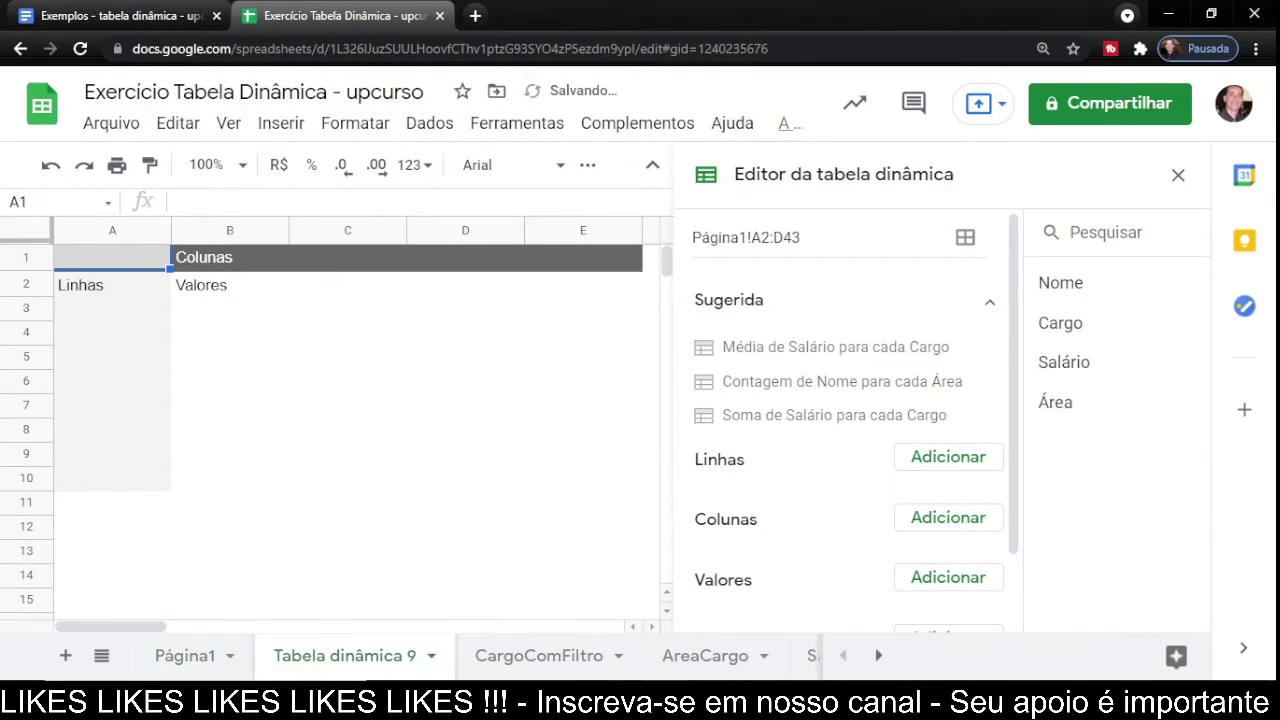
Rename the new pivot table sheet as AreaComFiltro.
double_click(356, 658)
type("Are")
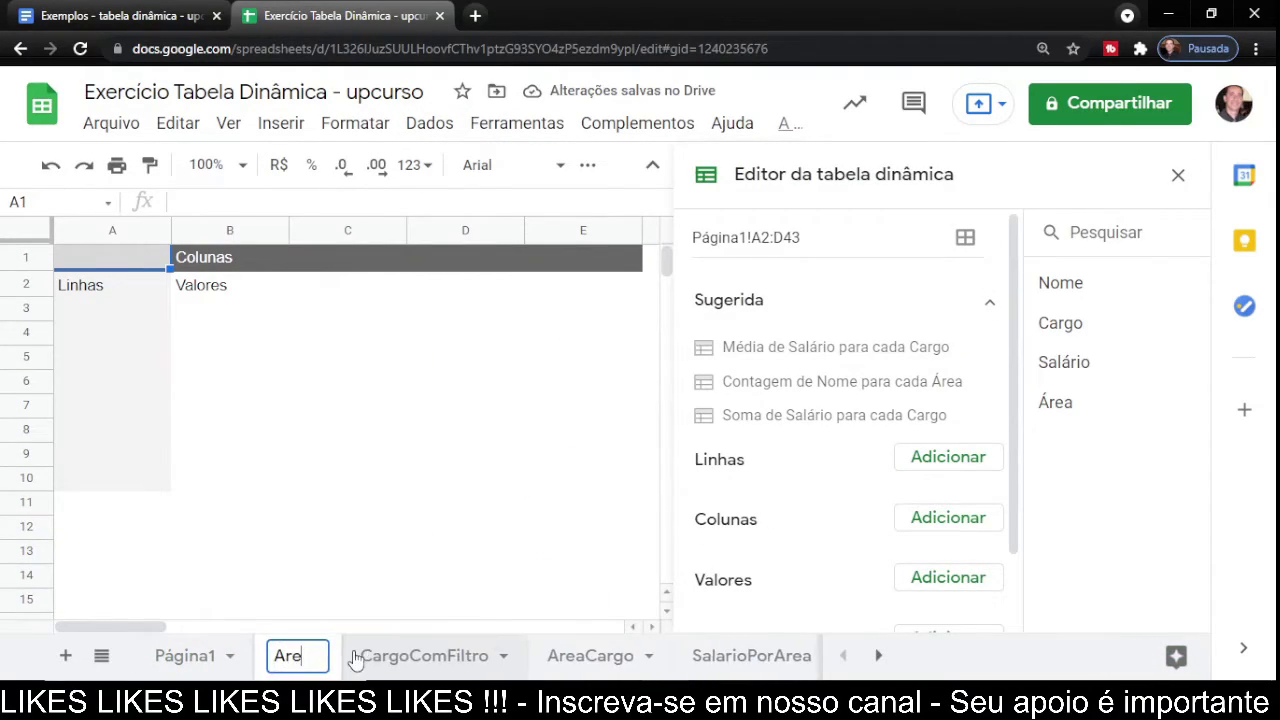
type("aComFiltro")
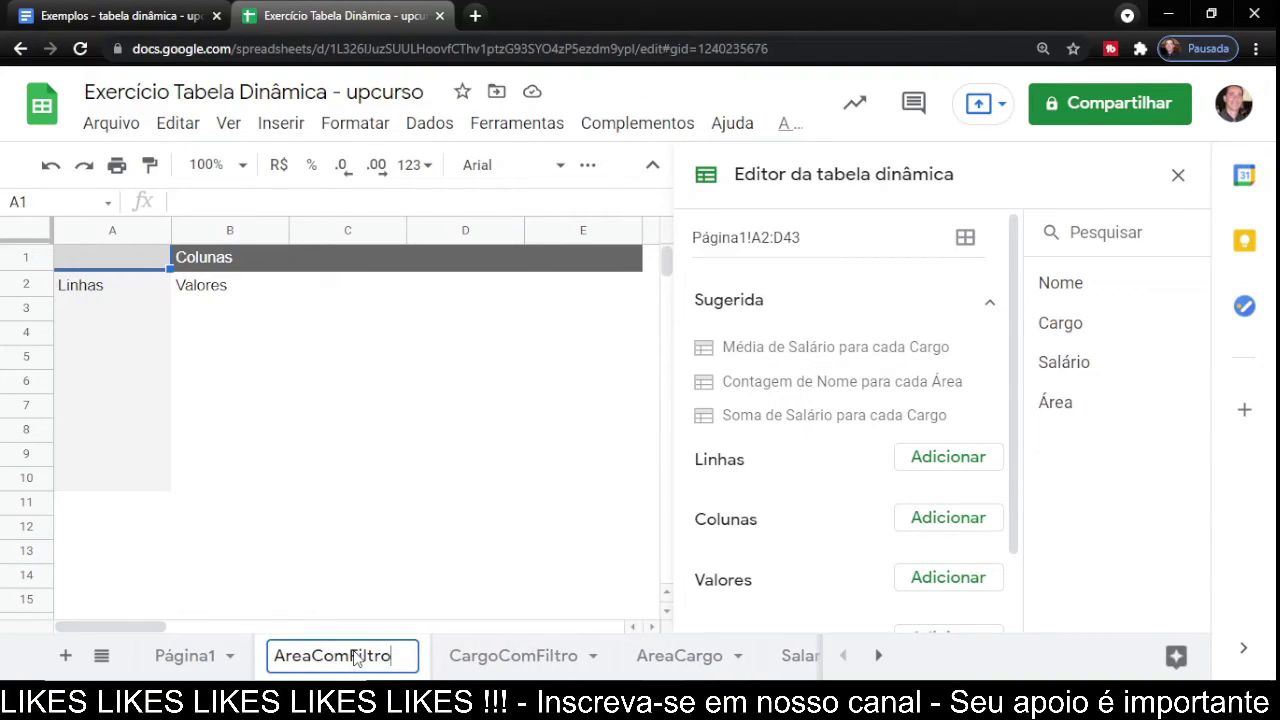
key("Return")
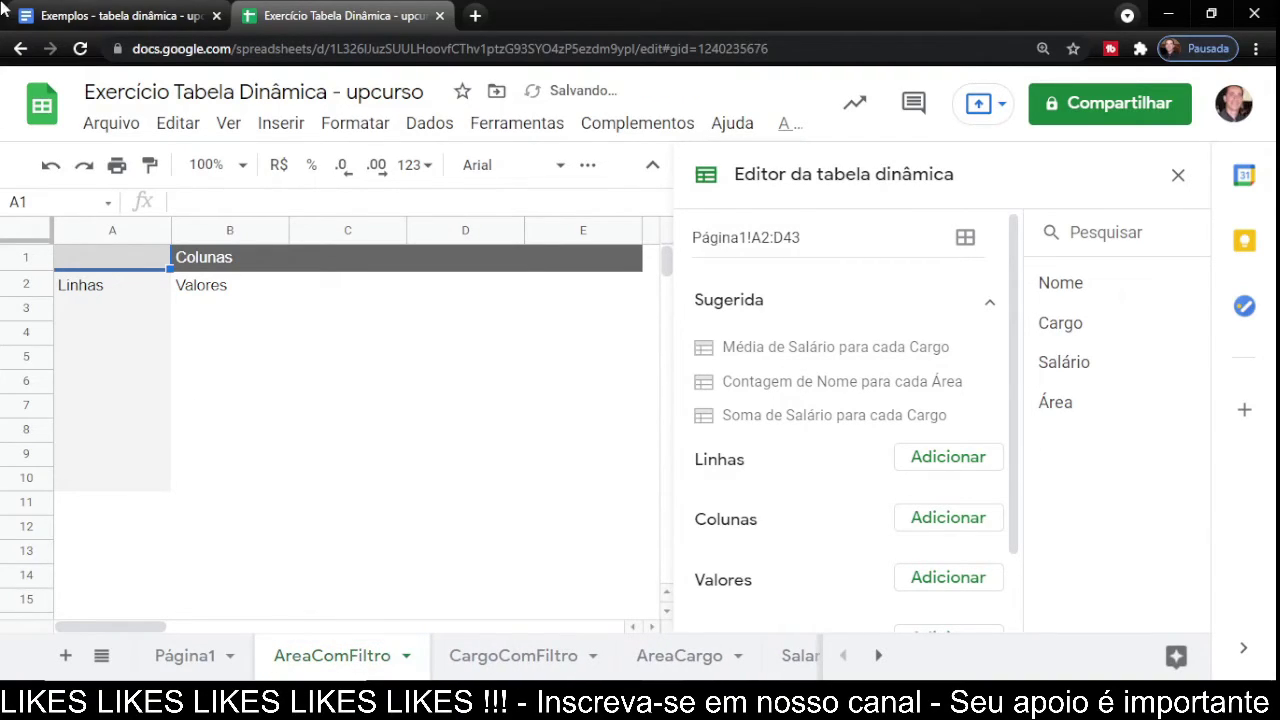
Recheck exercise 1e in Google Docs, and in Google Sheets add Área to the columns of the AreaComFiltro pivot table.
left_click(95, 15)
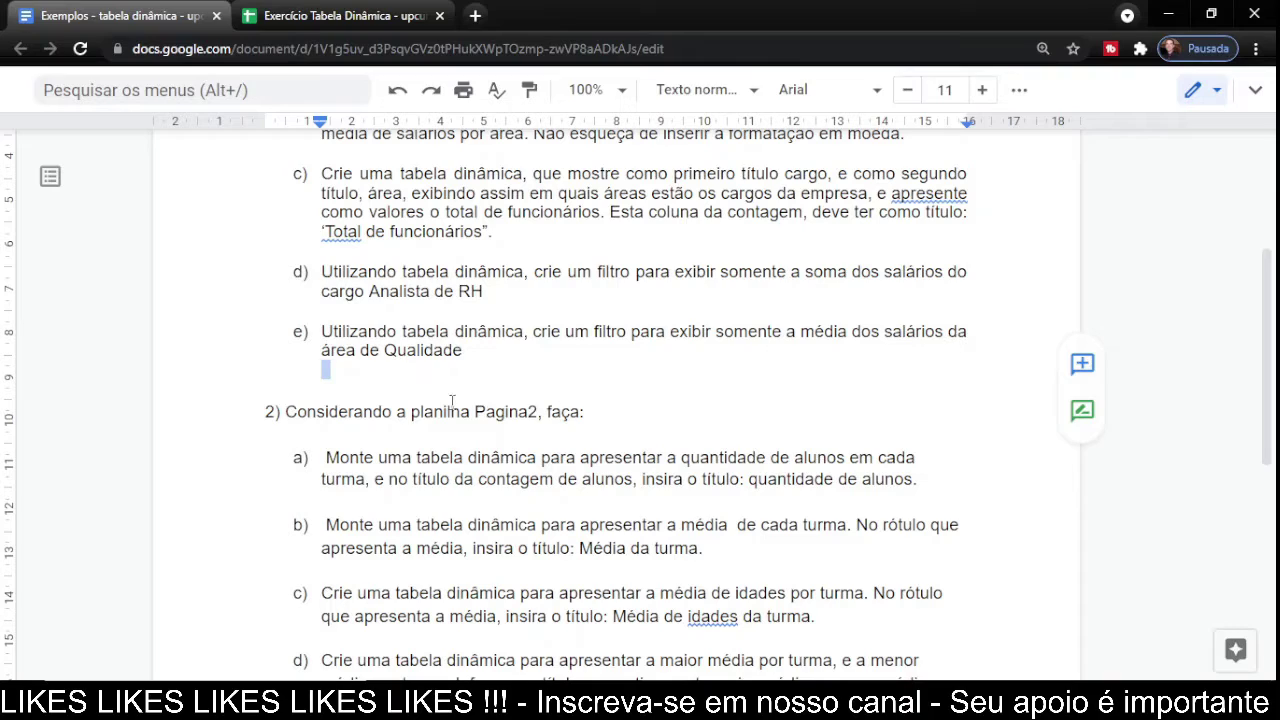
left_click(341, 14)
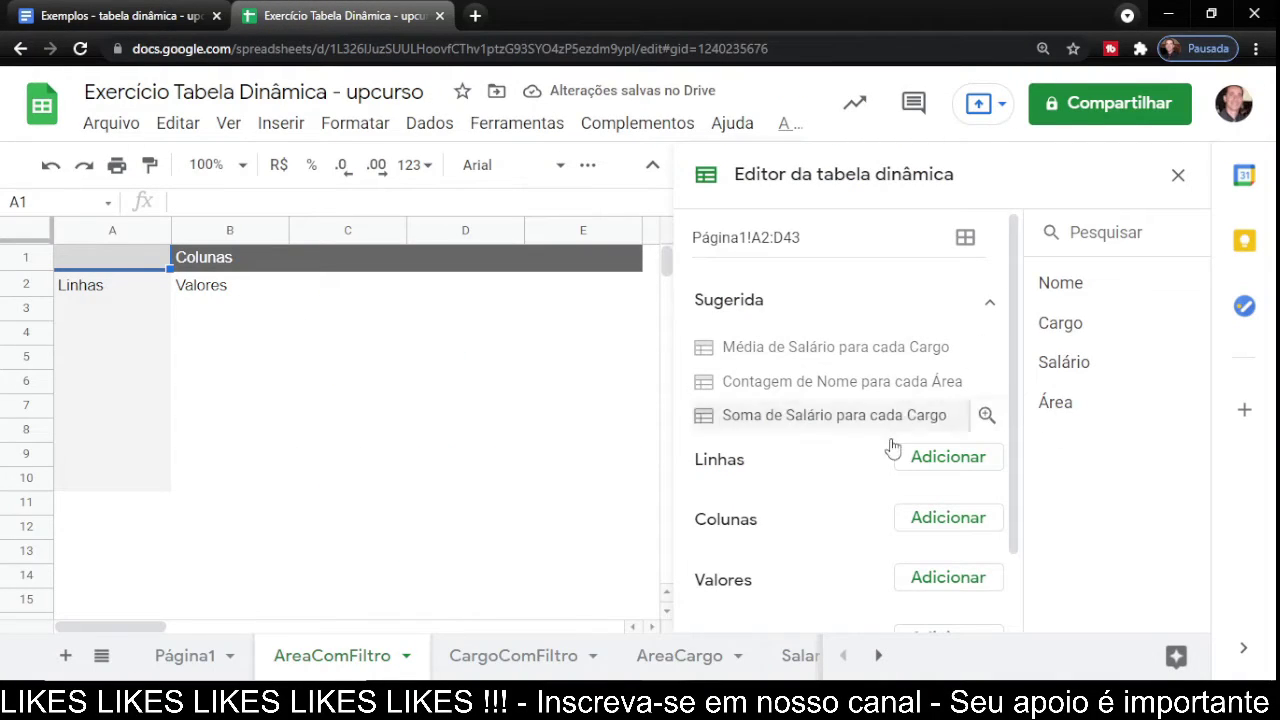
left_click(959, 526)
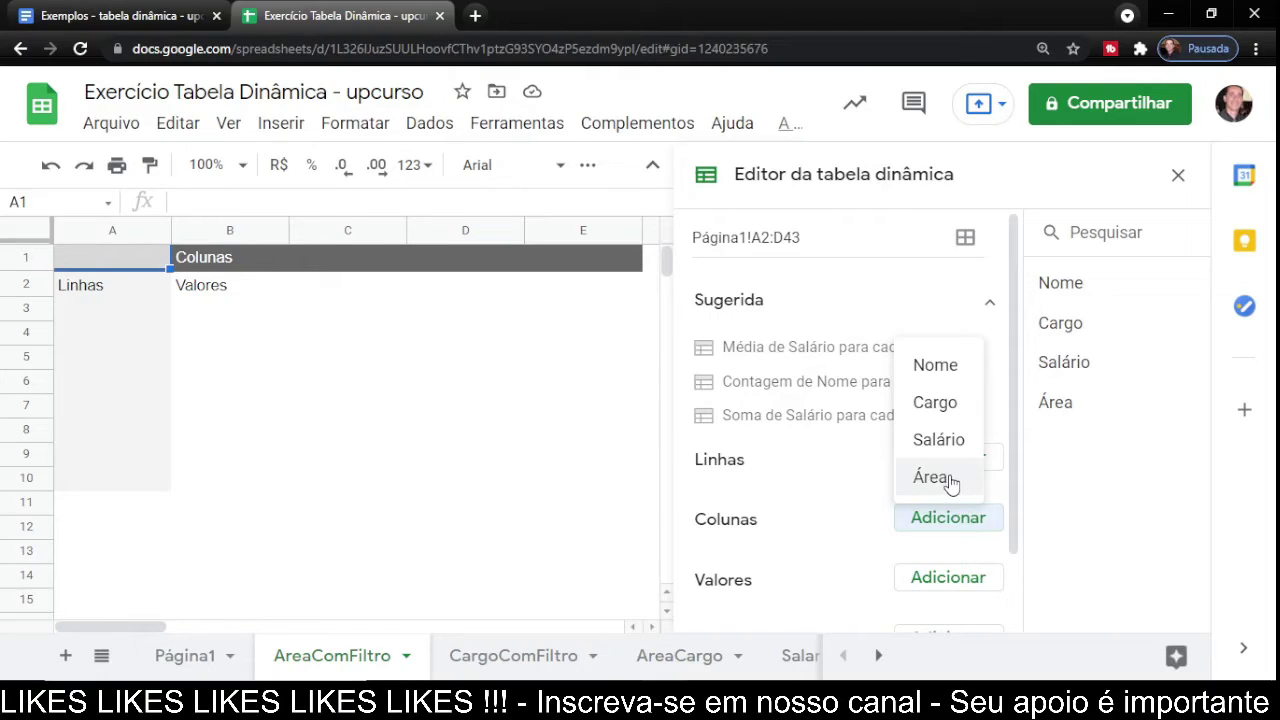
left_click(932, 478)
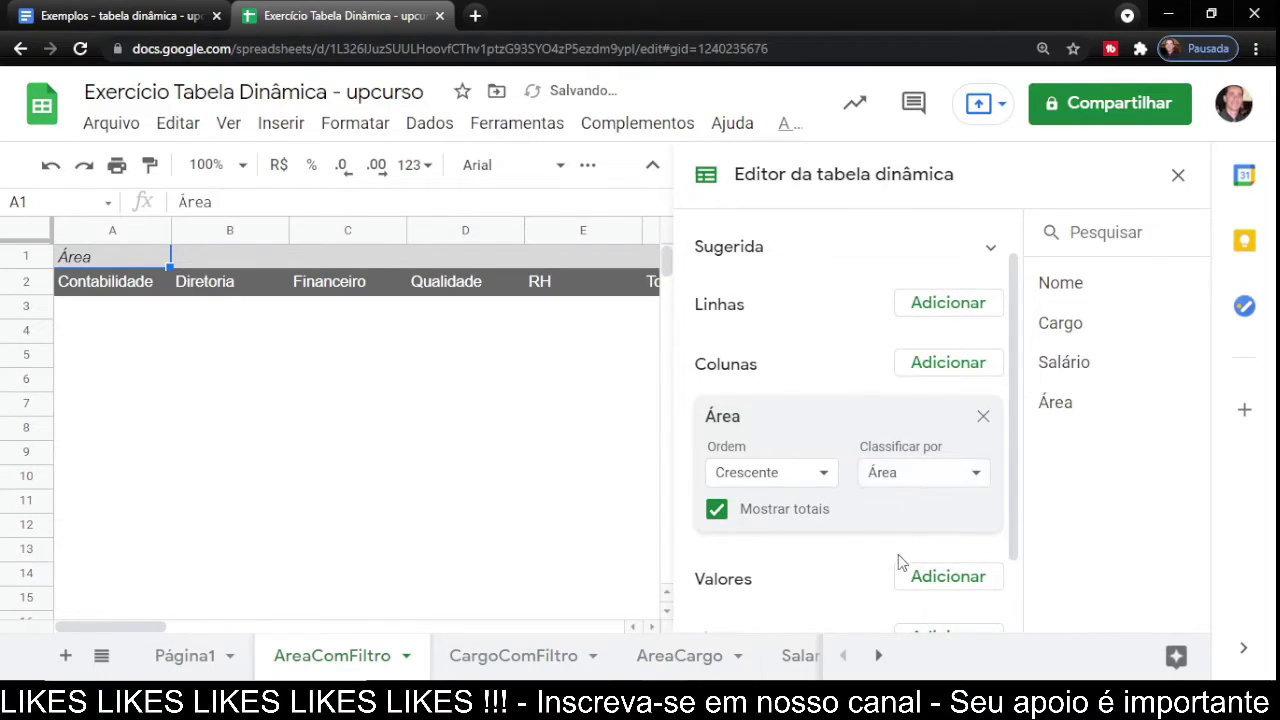
Recheck exercise 1e in Google Docs, and in Google Sheets add Salário to the pivot table values, summarized by AVERAGE.
left_click(147, 16)
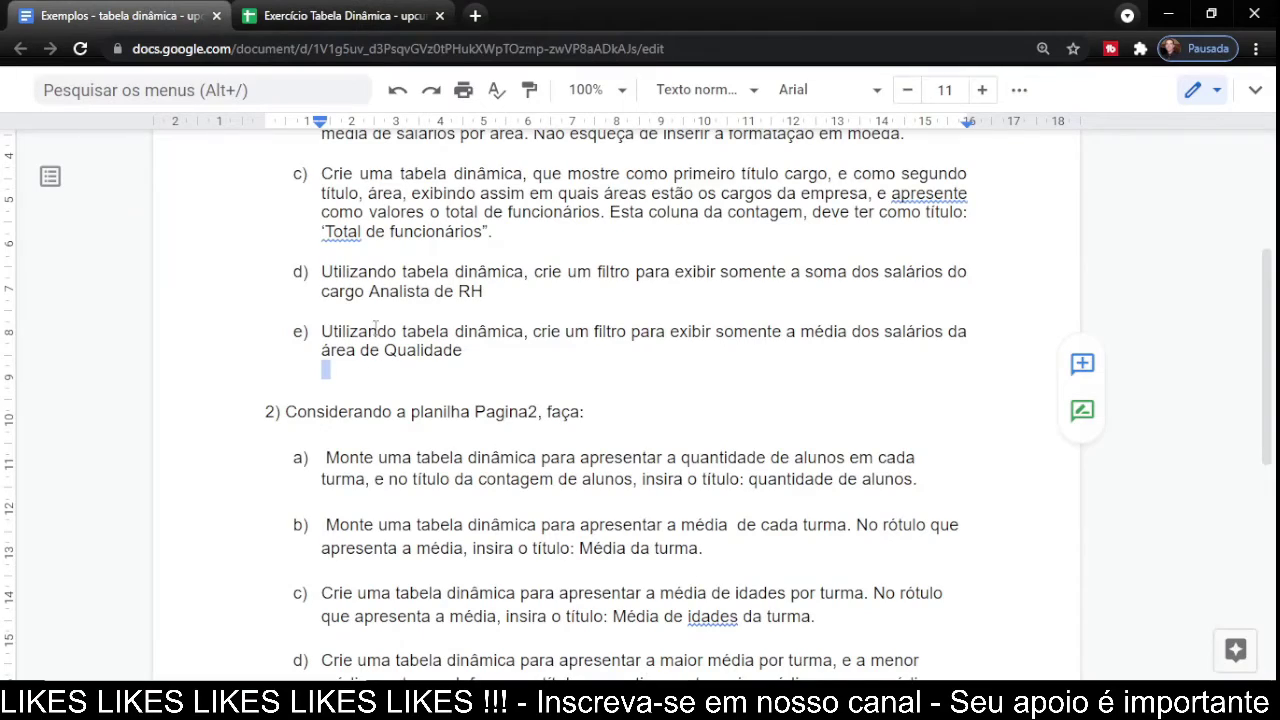
left_click(315, 20)
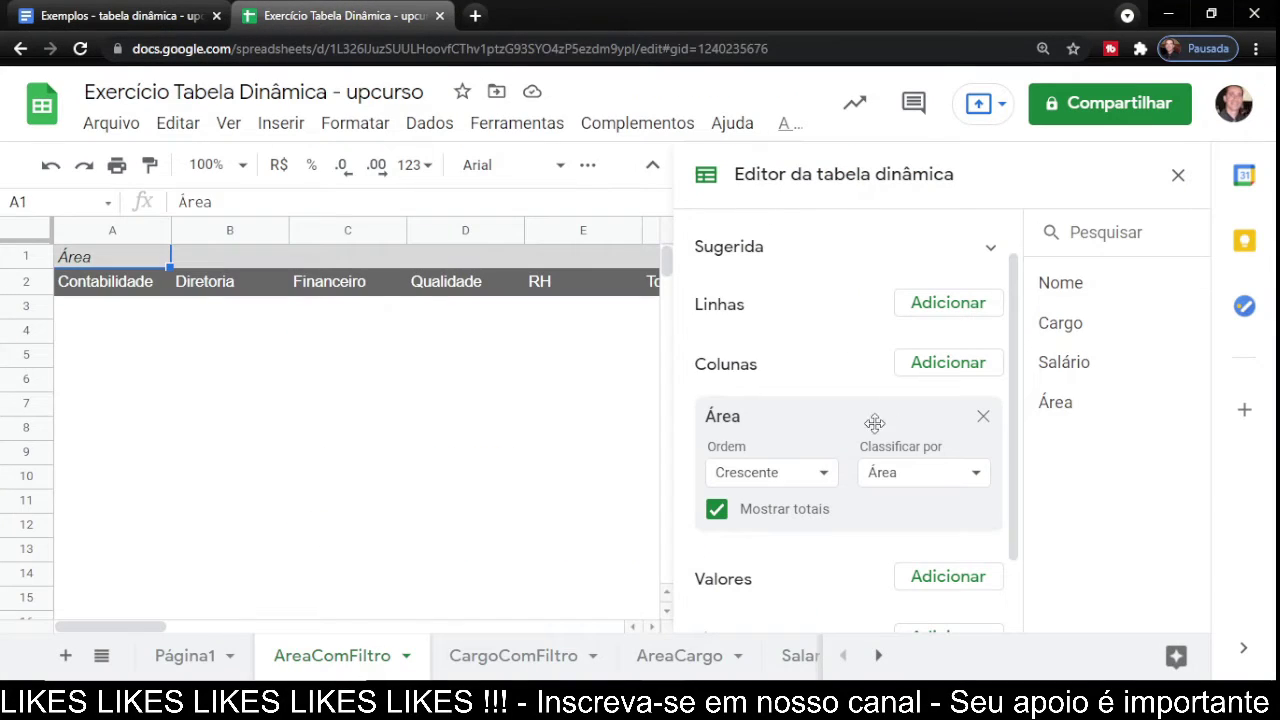
scroll(1007, 478, "down", 2)
left_click(968, 496)
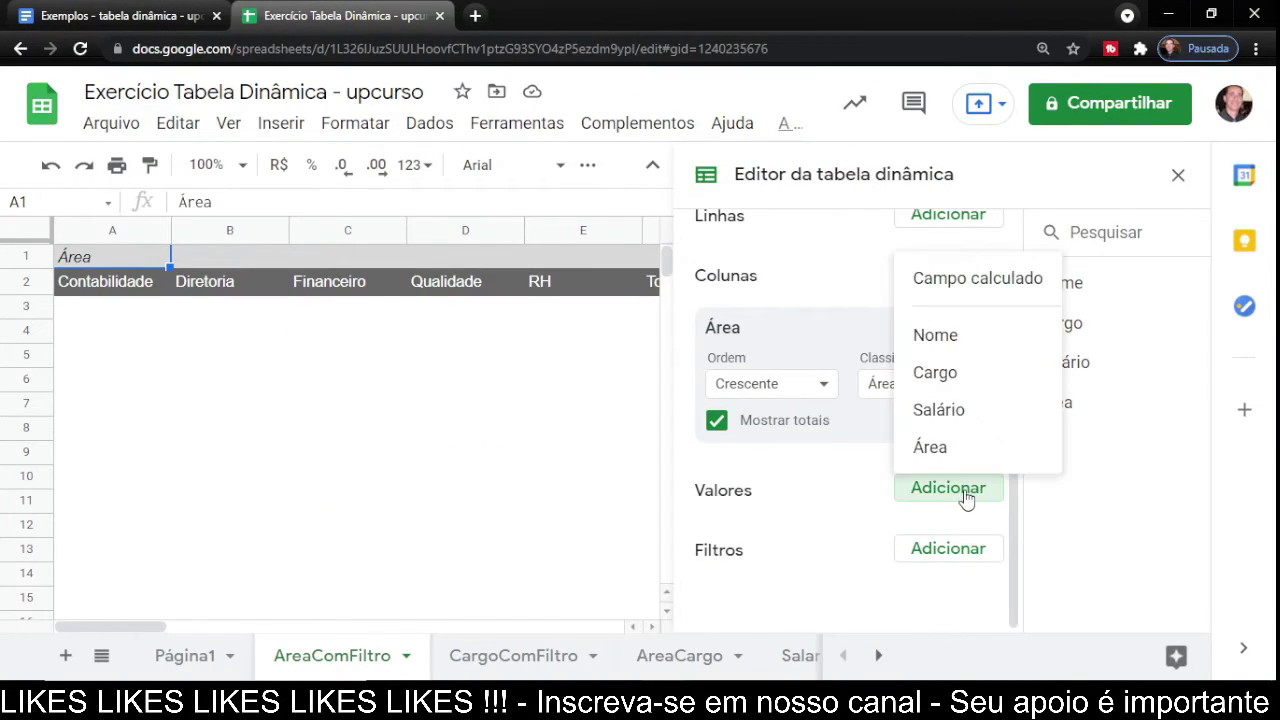
left_click(940, 410)
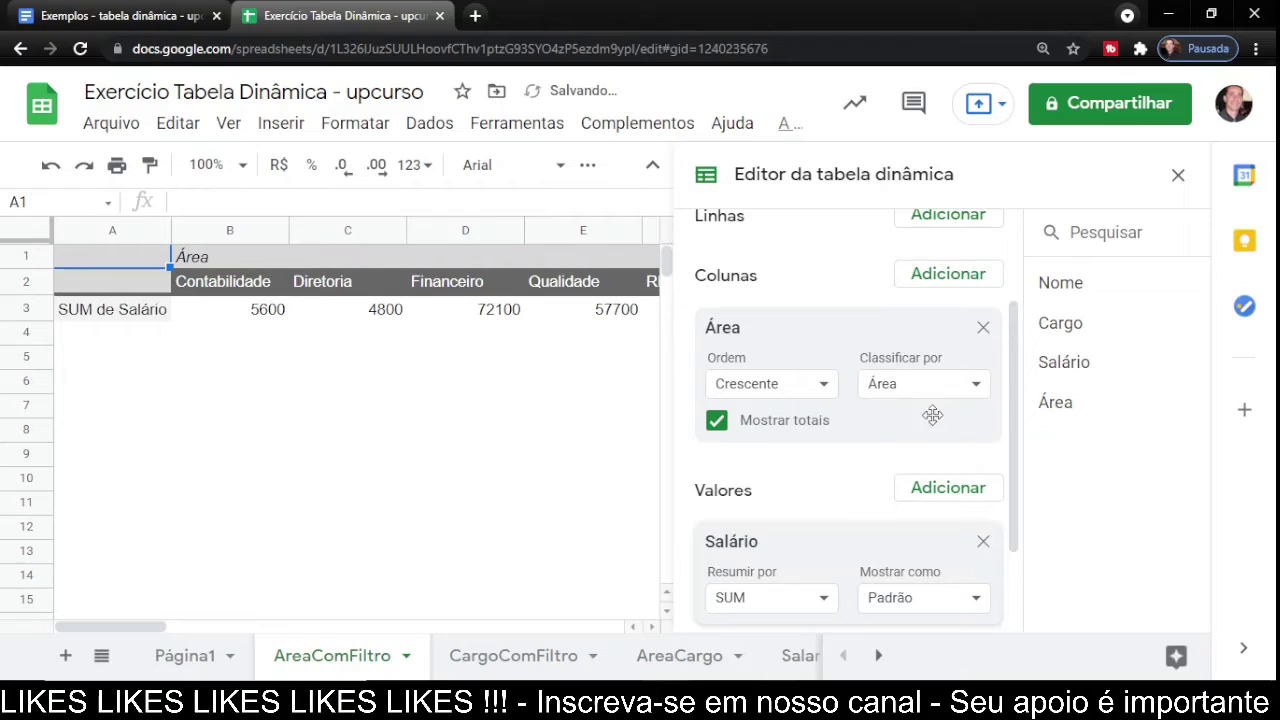
left_click(824, 598)
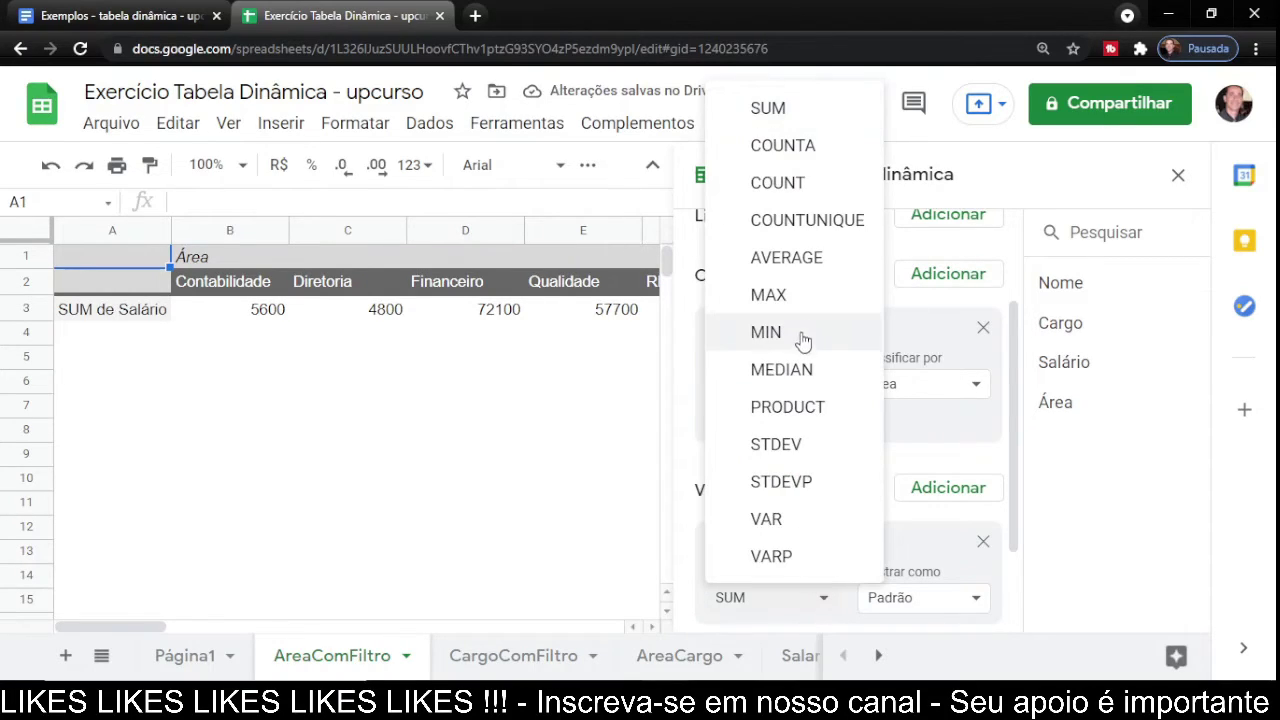
left_click(803, 257)
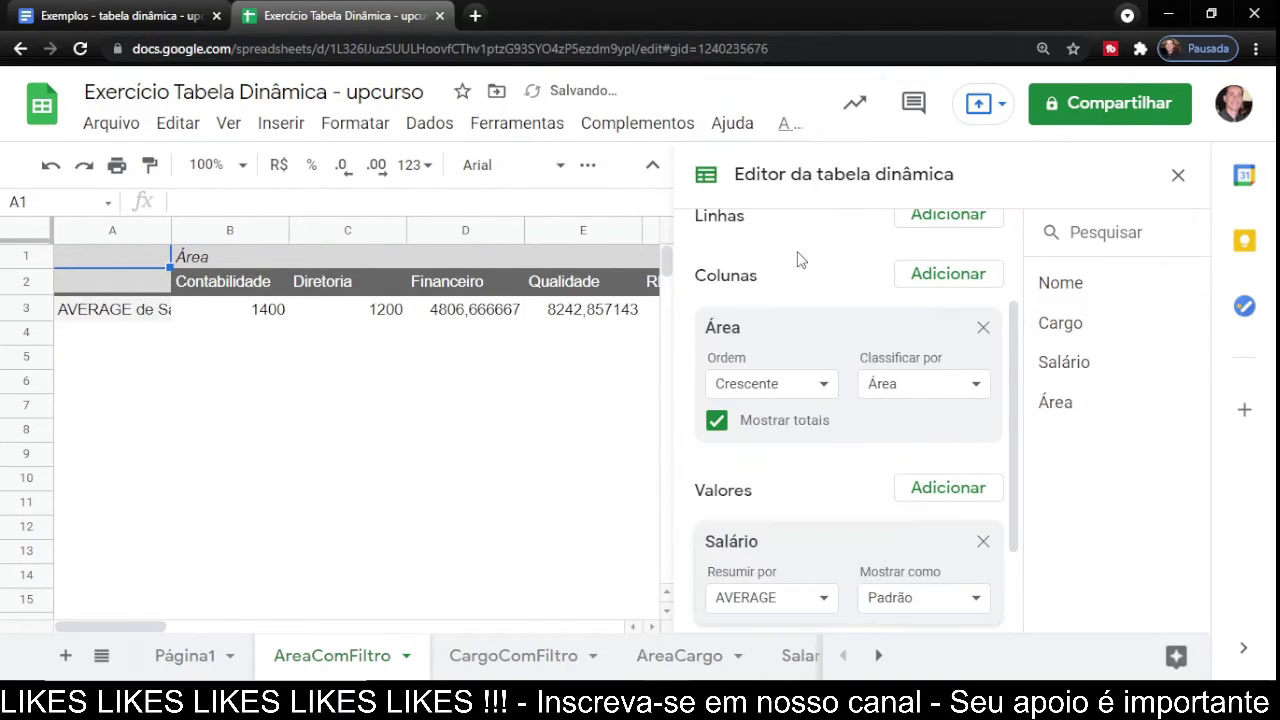
Rename the salary value label in A3 as "Média de Salários" and fit column A's width to it.
double_click(86, 311)
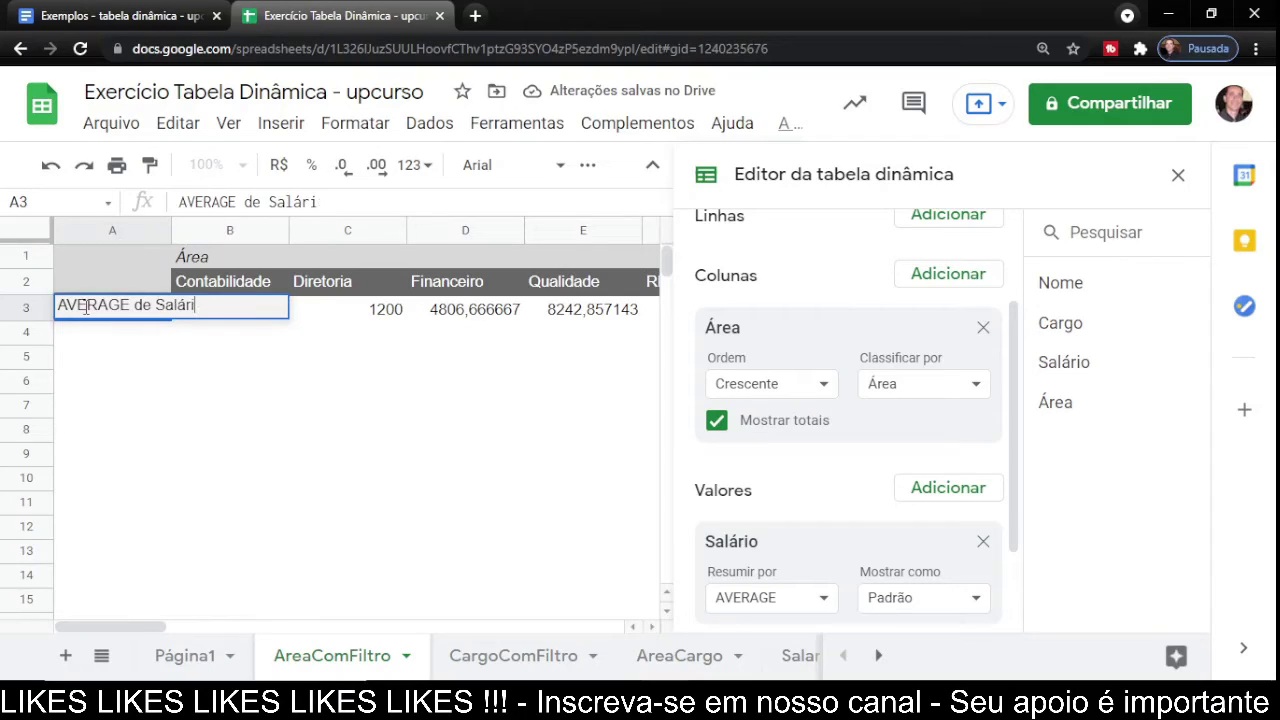
key("BackSpace")
key("BackSpace")
key("BackSpace")
key("BackSpace")
key("BackSpace")
key("BackSpace")
key("BackSpace")
key("BackSpace")
key("BackSpace")
key("BackSpace")
key("BackSpace")
key("BackSpace")
key("BackSpace")
key("BackSpace")
key("BackSpace")
key("BackSpace")
key("BackSpace")
type("Méd")
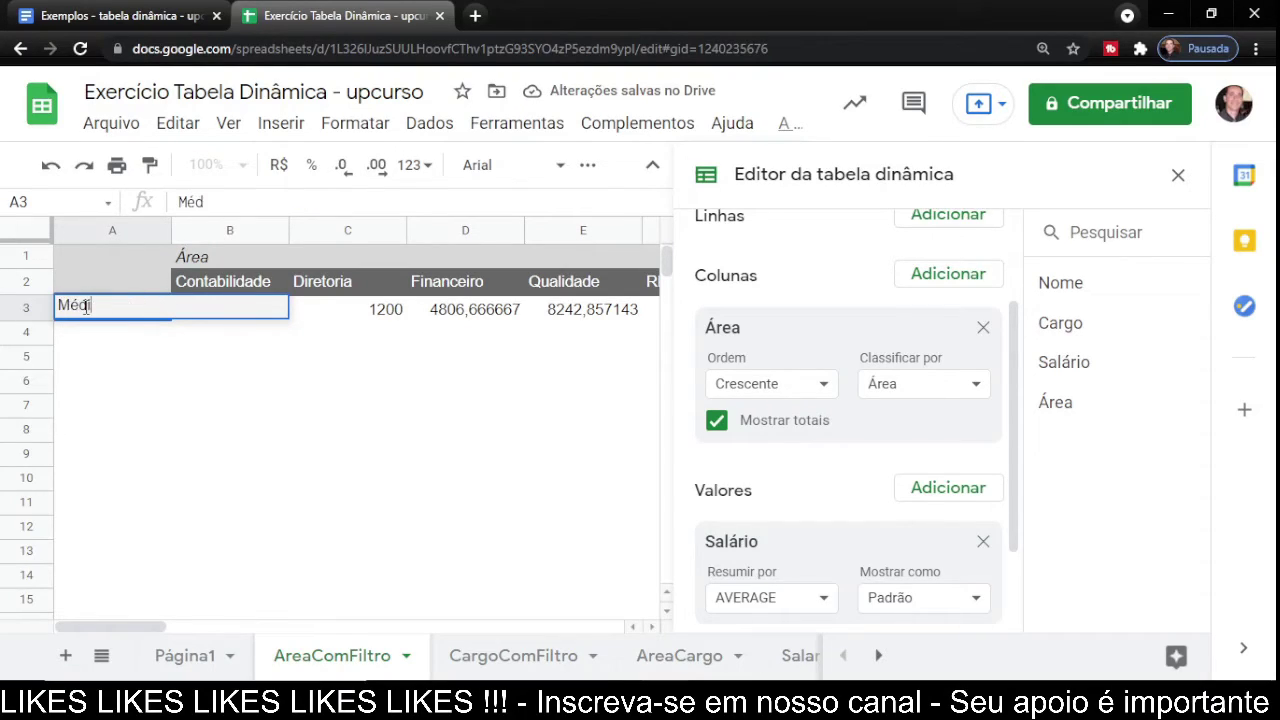
type("ia de")
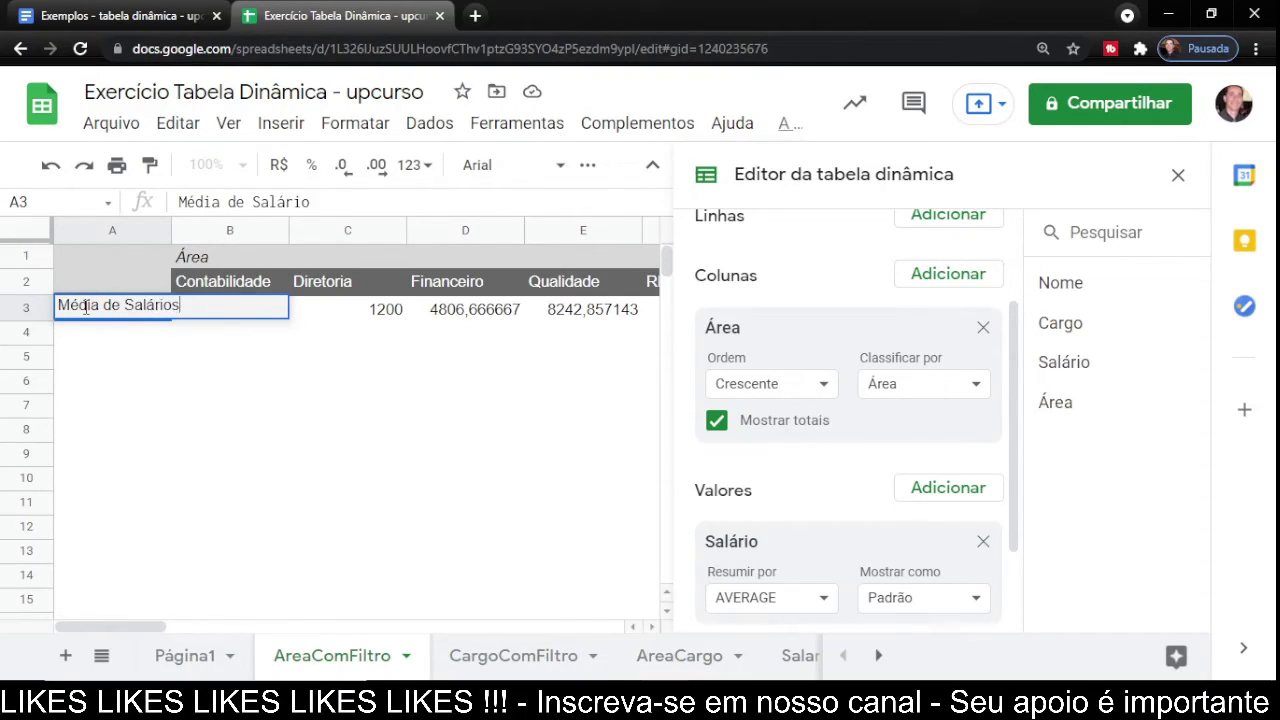
type(" Salários")
key("Return")
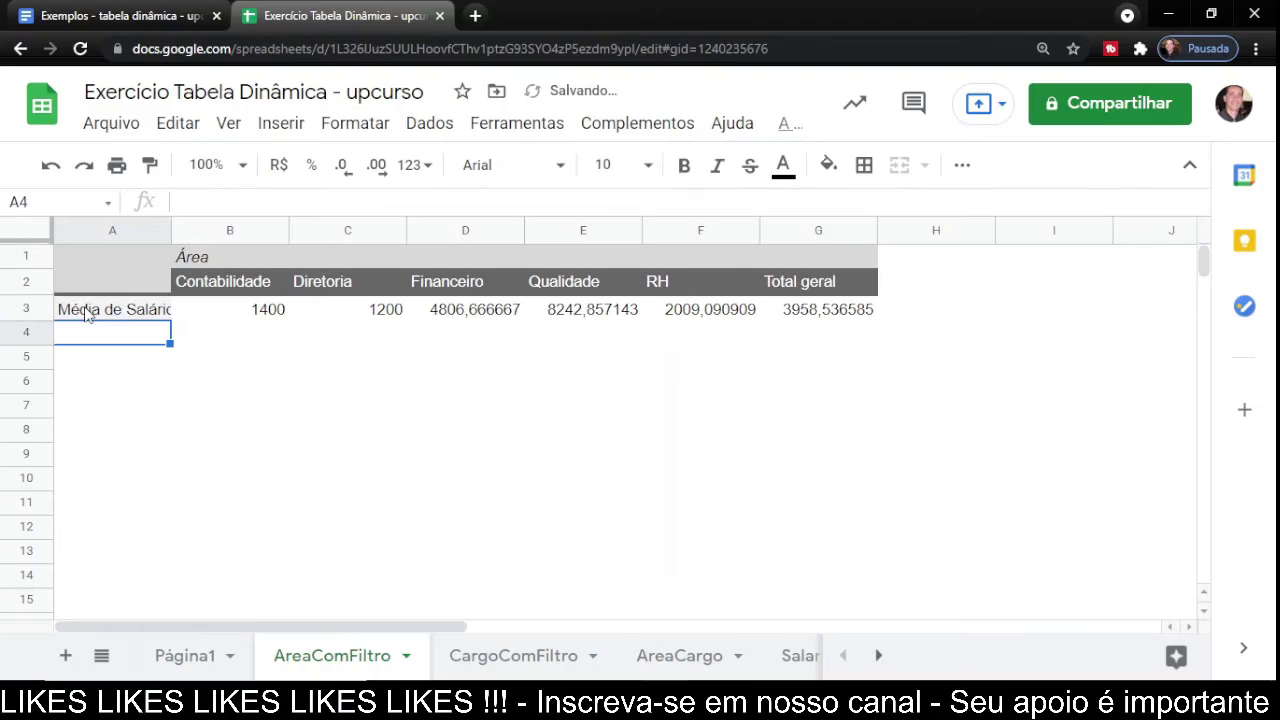
double_click(169, 222)
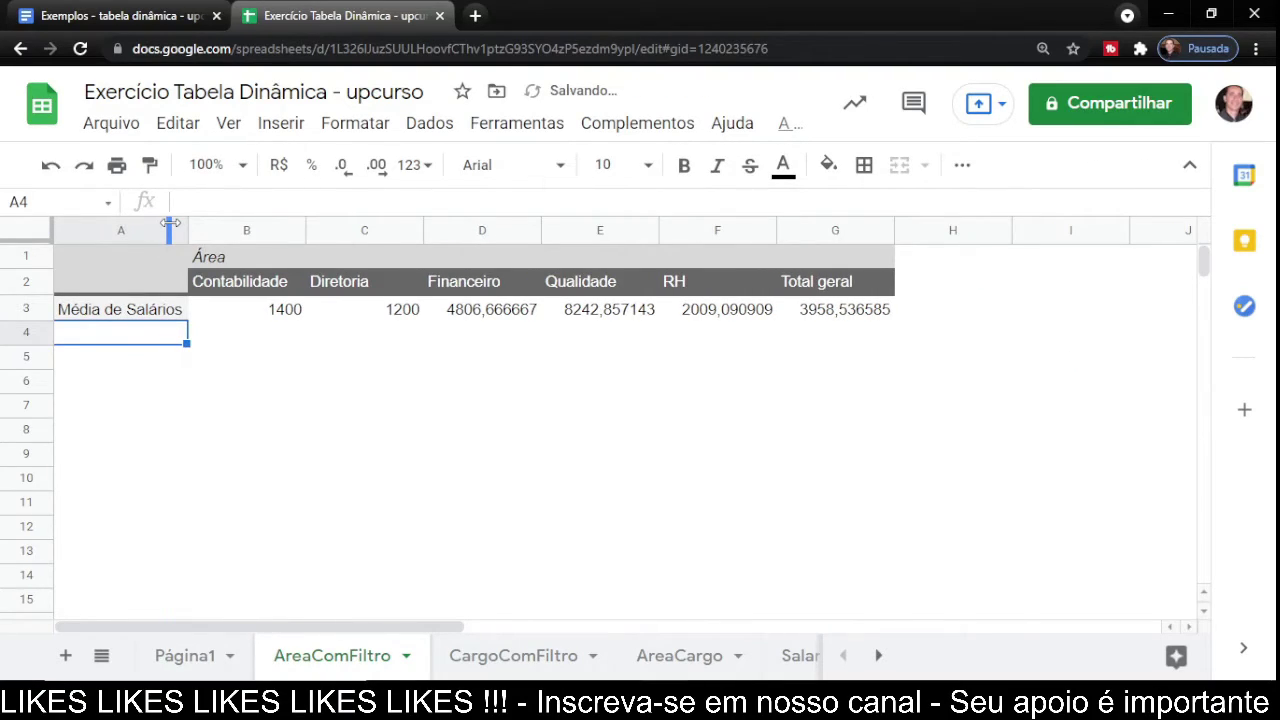
Format the average salaries in B3:G3 as currency in R$.
left_click(350, 316)
left_click(245, 302)
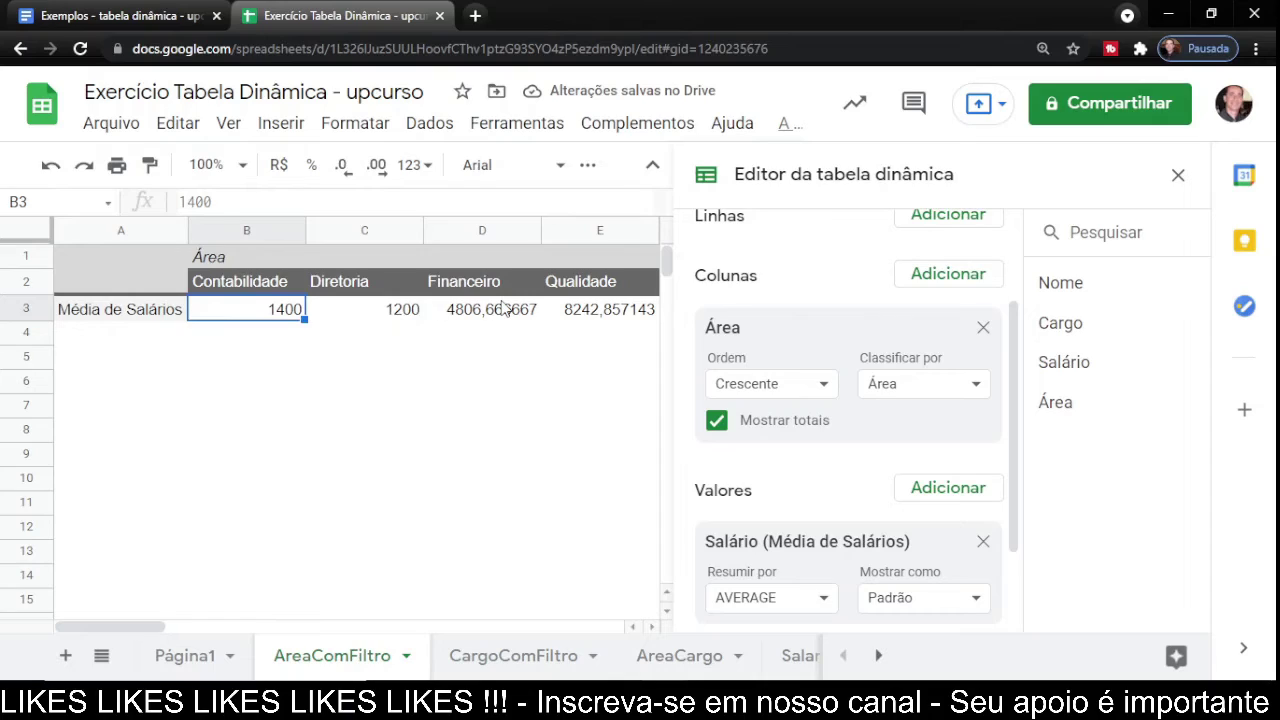
left_click(1178, 177)
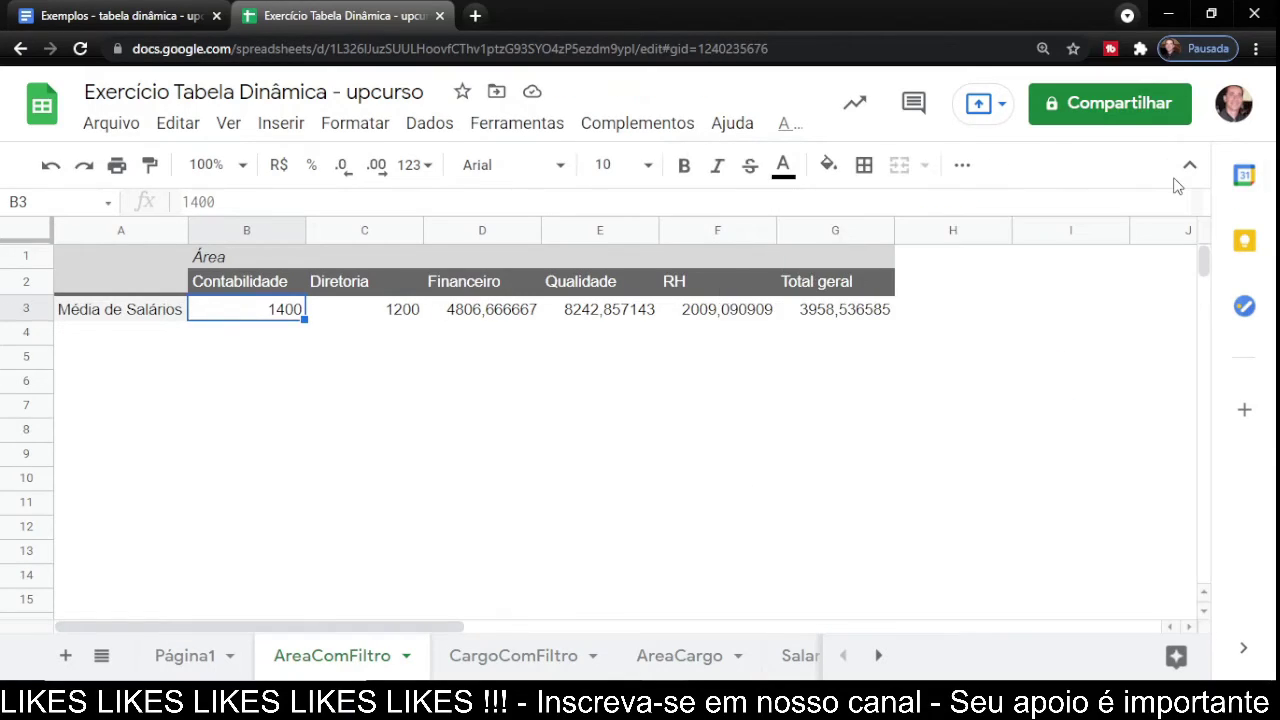
key("shift+Right")
key("shift+Right")
key("shift+Right")
key("shift+Right")
key("shift+Right")
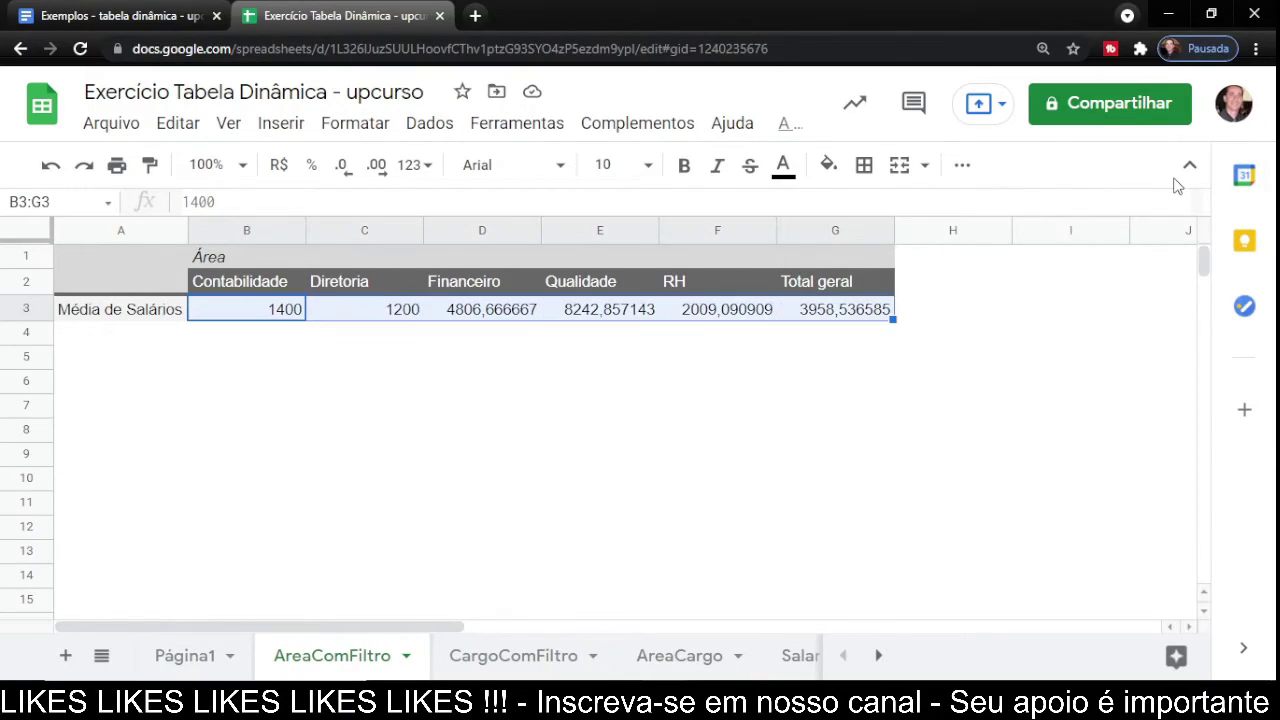
left_click(279, 165)
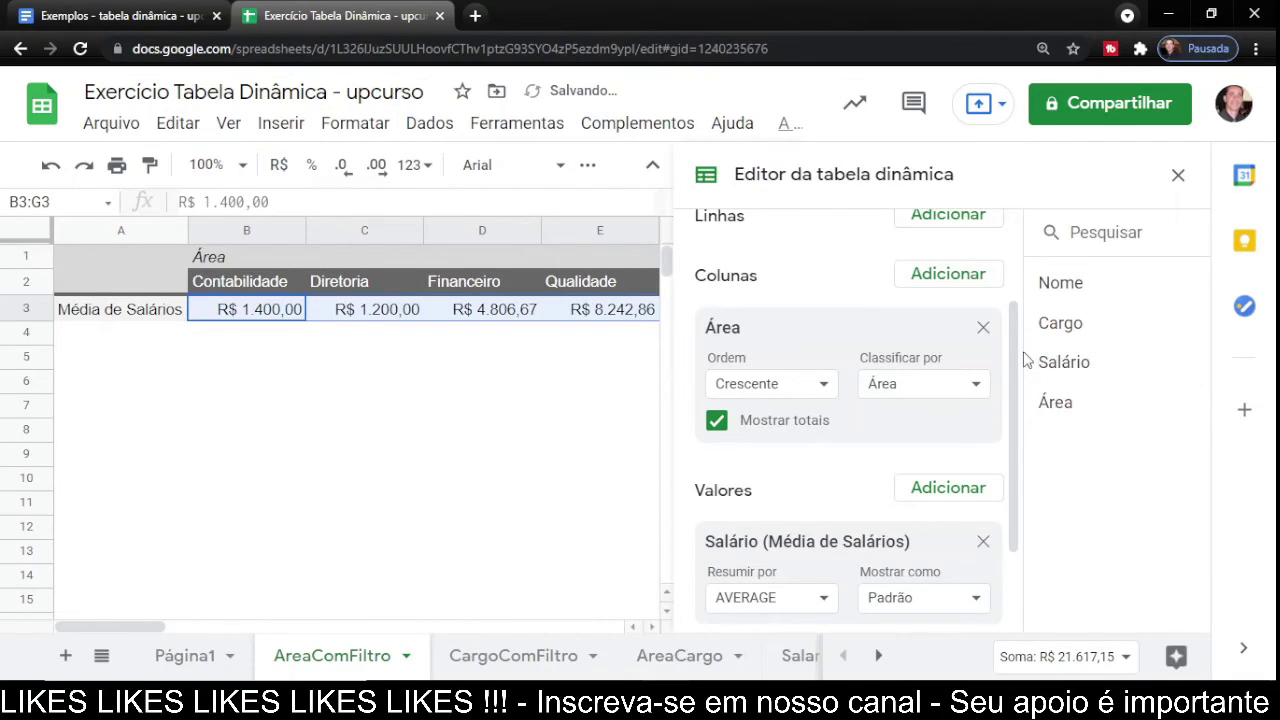
Consult exercise 1e in Google Docs once more, and in Google Sheets add Área as a filter of the pivot table.
scroll(1011, 300, "down", 2)
left_click(145, 17)
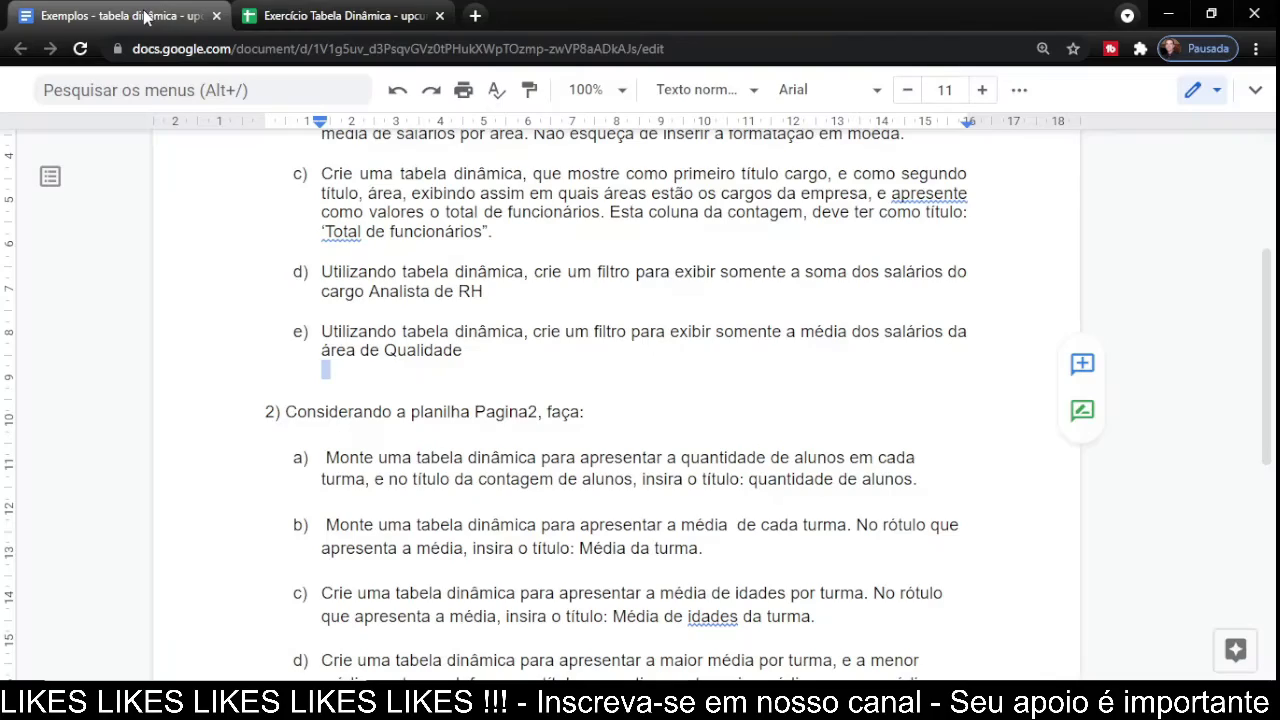
left_click(340, 16)
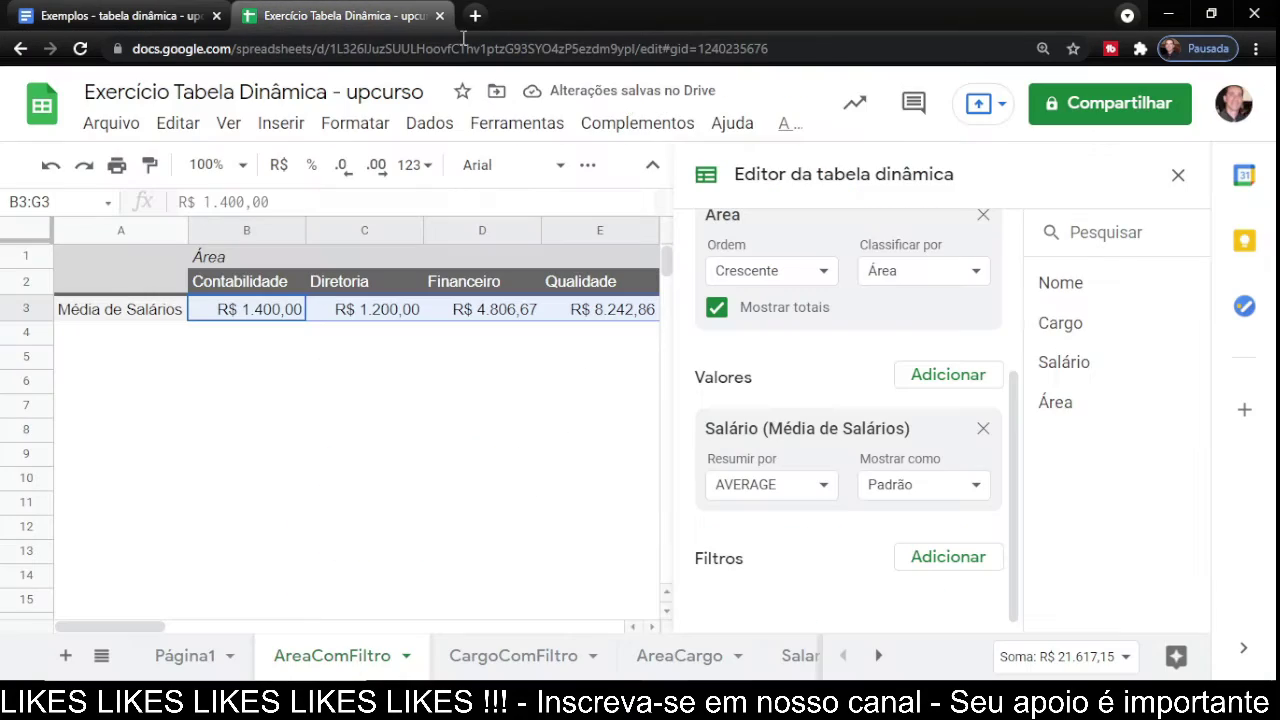
scroll(1018, 392, "down", 1)
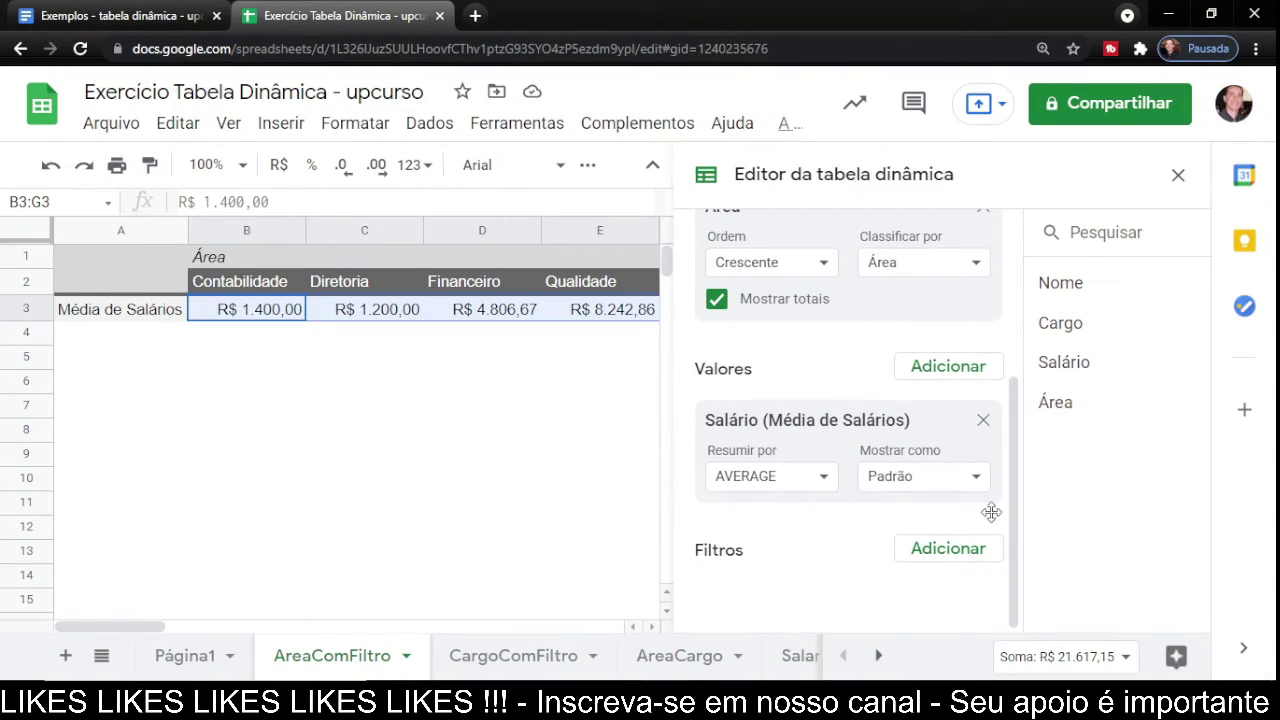
left_click(955, 560)
left_click(928, 508)
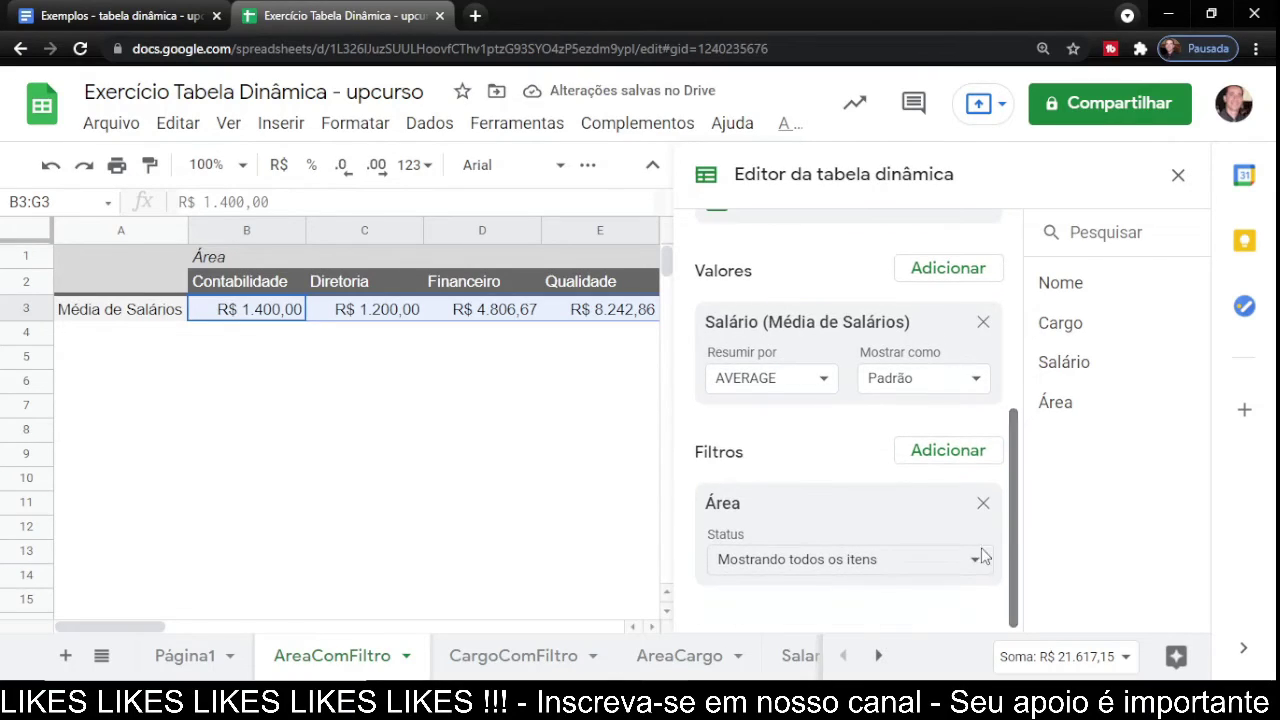
Clear all values from the Área filter, select only Qualidade and apply it.
left_click(857, 568)
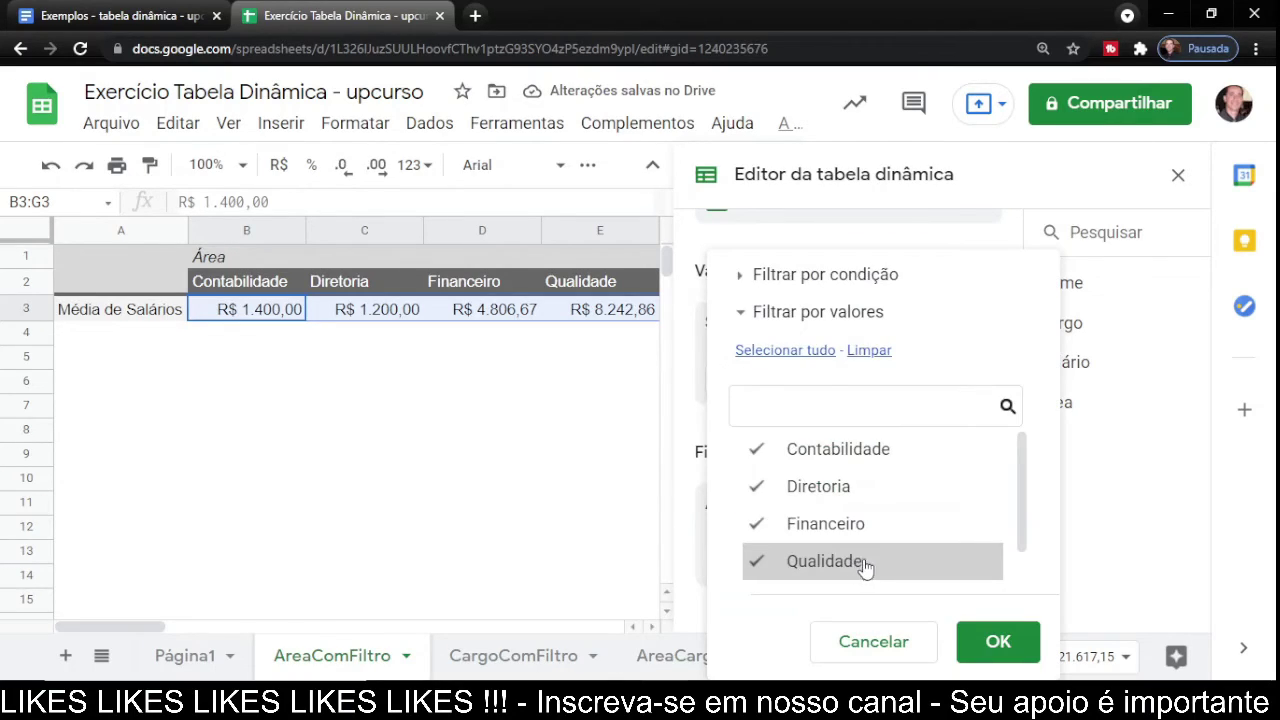
left_click(868, 350)
left_click(812, 565)
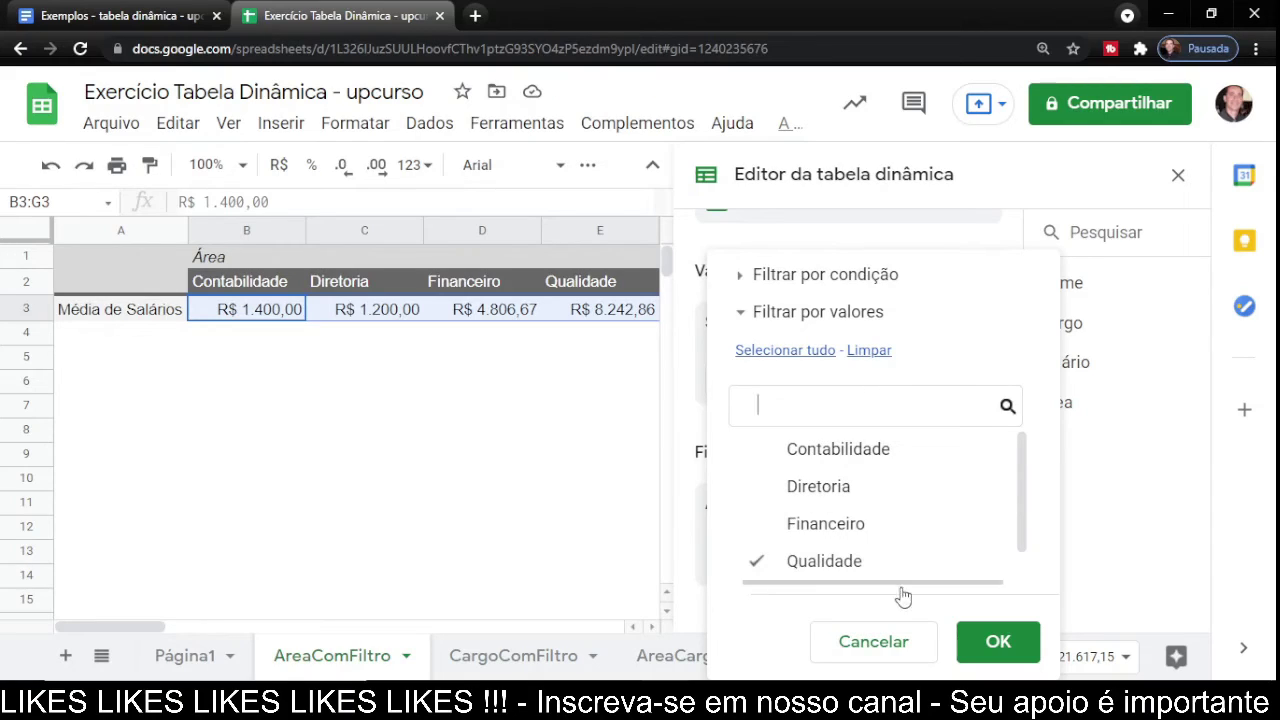
left_click(993, 643)
left_click(550, 432)
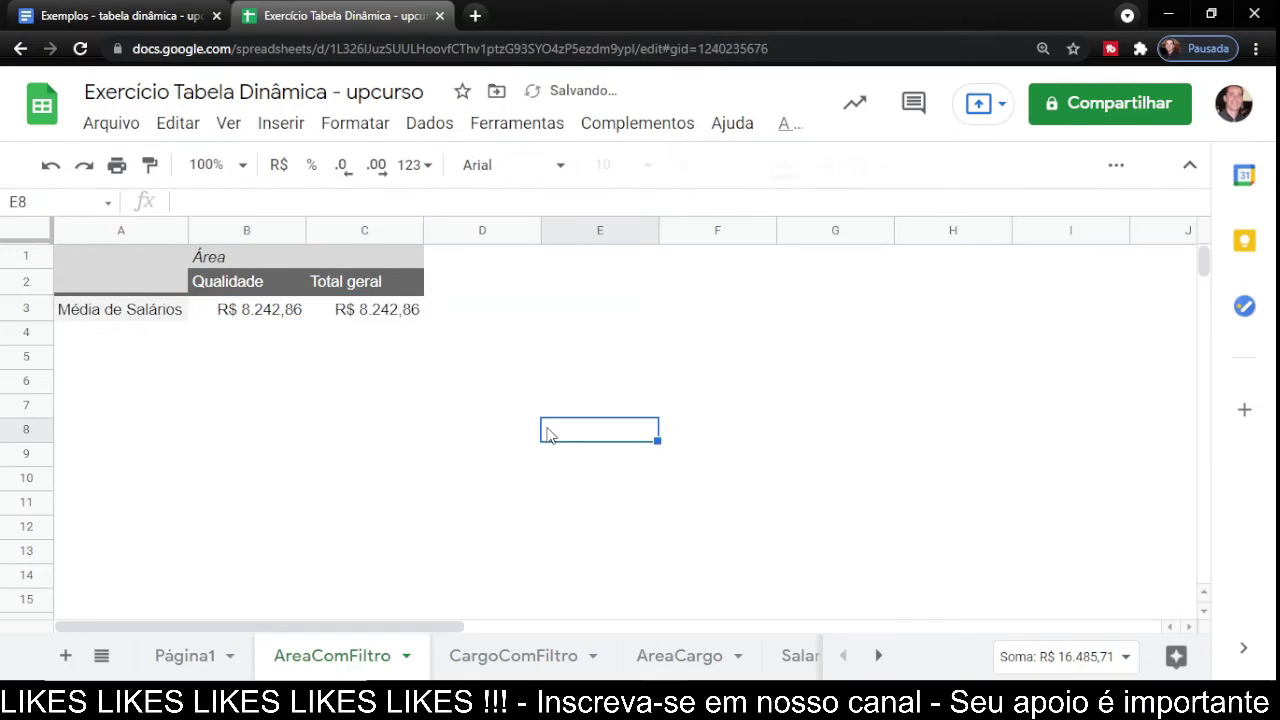
Compare the Qualidade salary average in B3 with the grand total in C3.
left_click(258, 316)
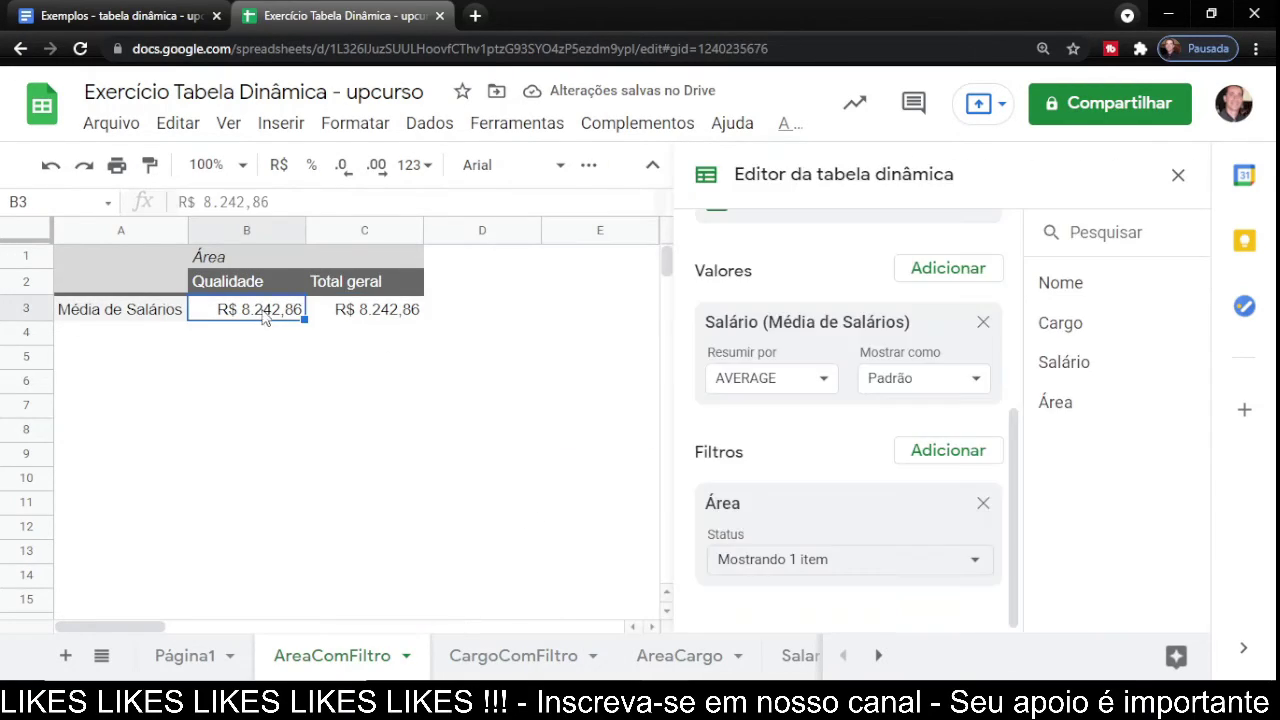
left_click(333, 318)
left_click(245, 318)
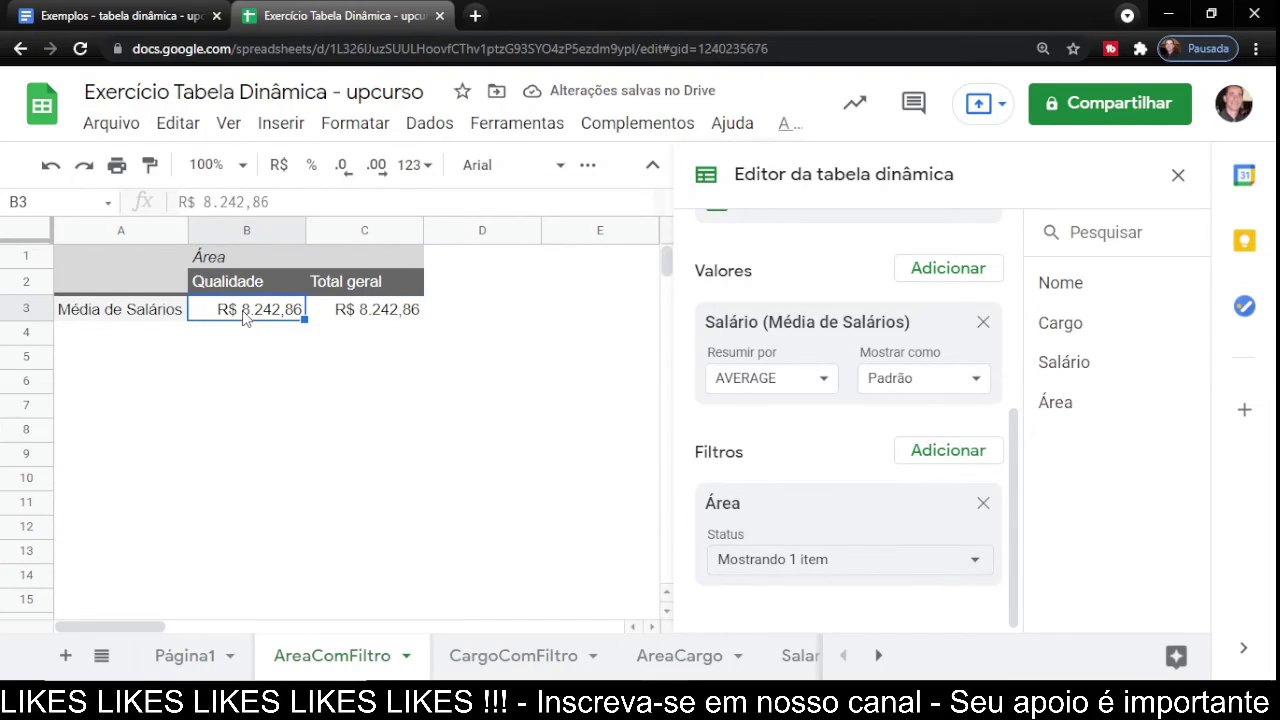
left_click(343, 318)
left_click(249, 322)
left_click(377, 322)
left_click(260, 316)
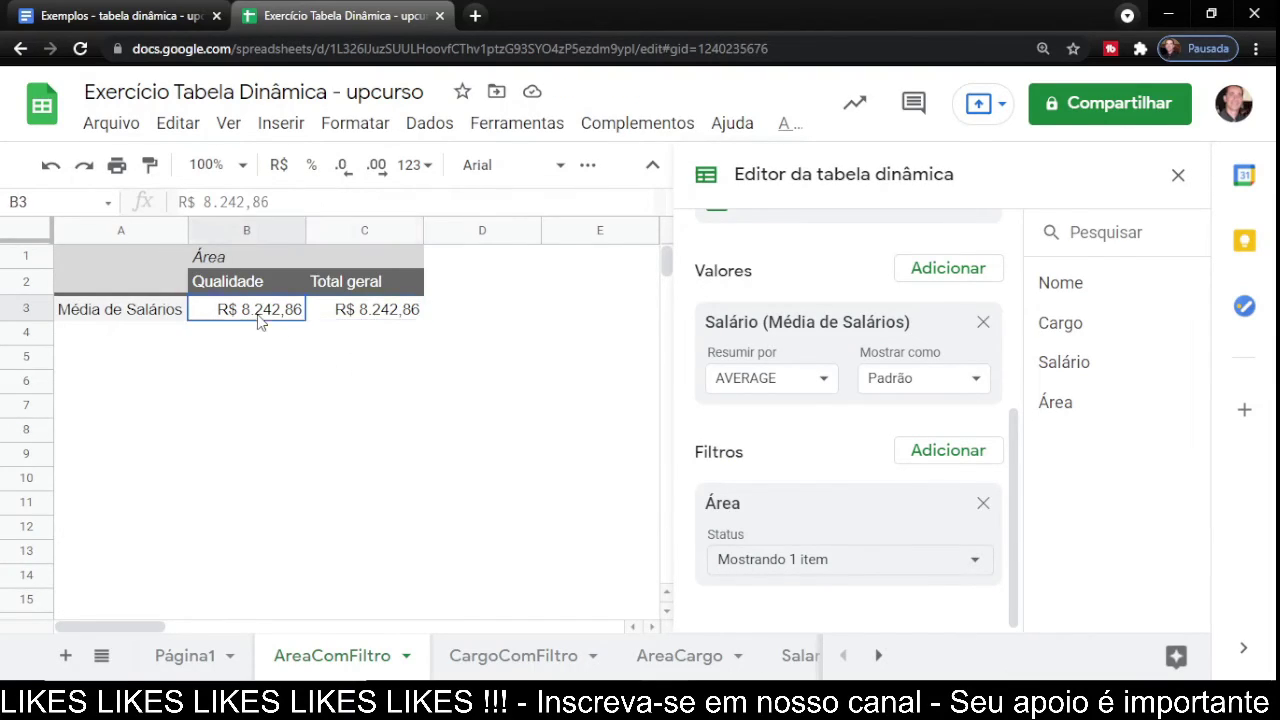
left_click(339, 312)
left_click(243, 311)
left_click(372, 384)
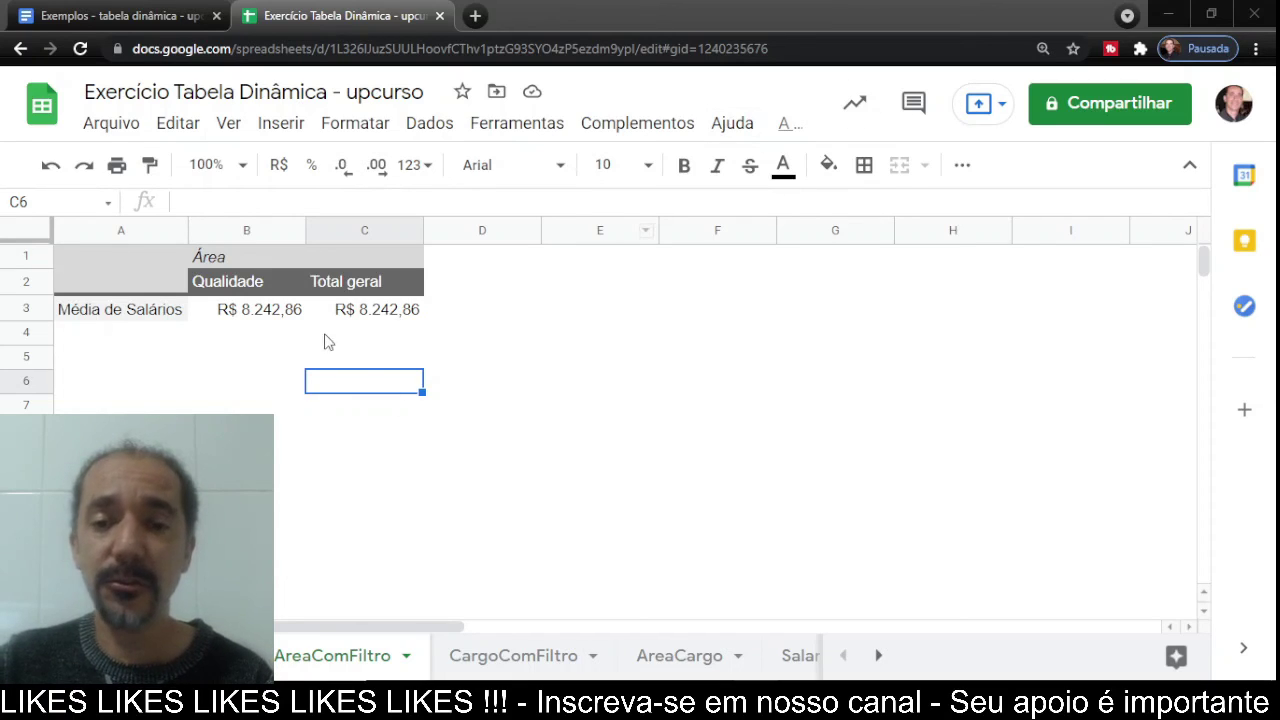
Switch to Google Docs and read through the exercise 2 items based on the Pagina2 sheet.
left_click(120, 20)
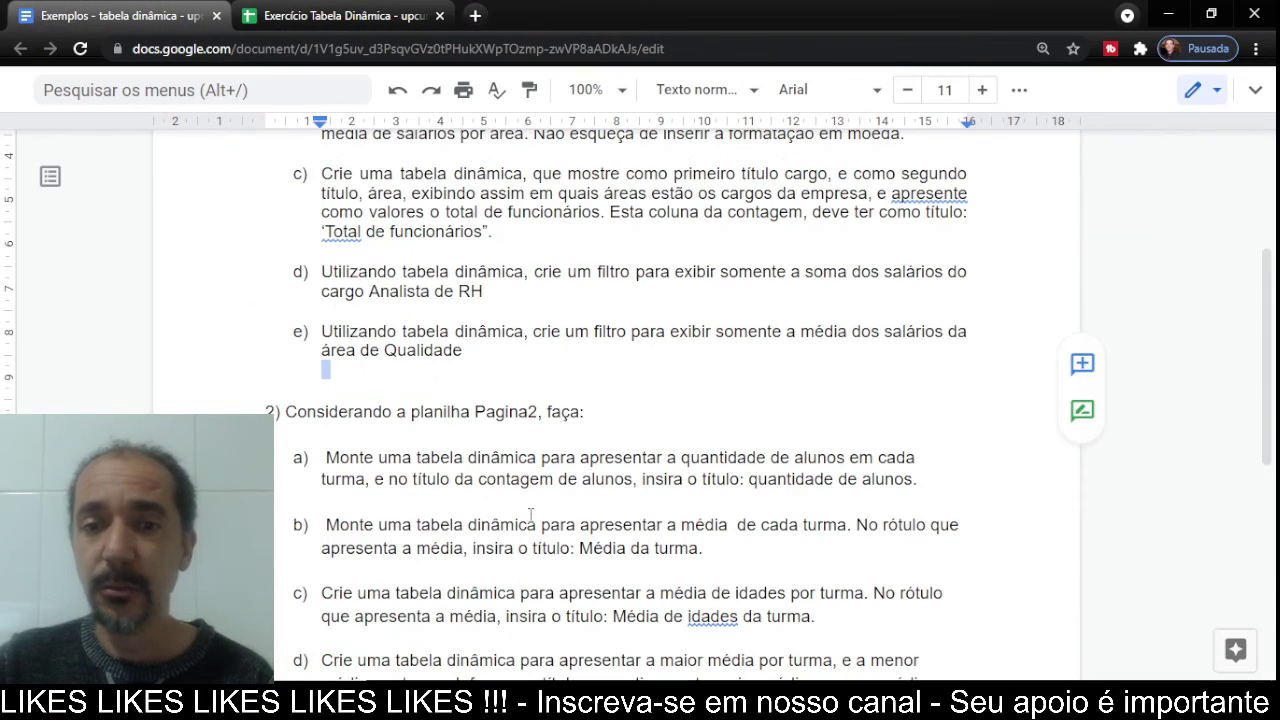
scroll(530, 514, "down", 2)
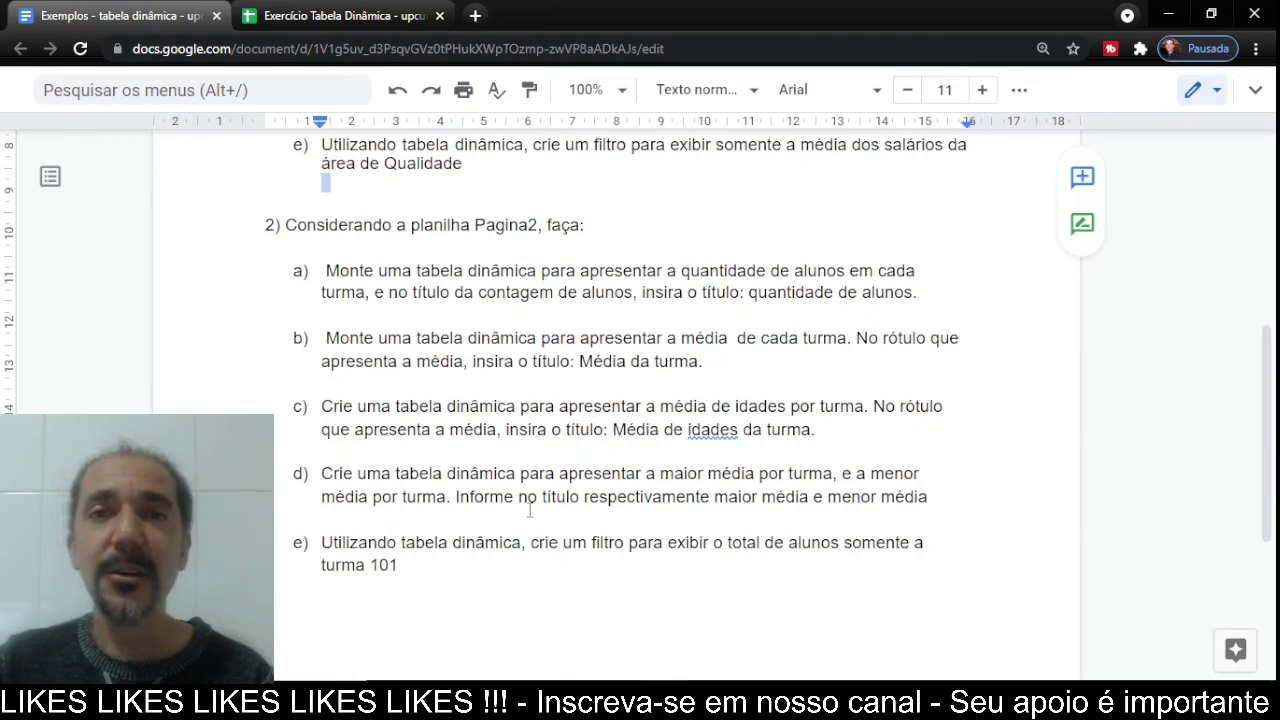